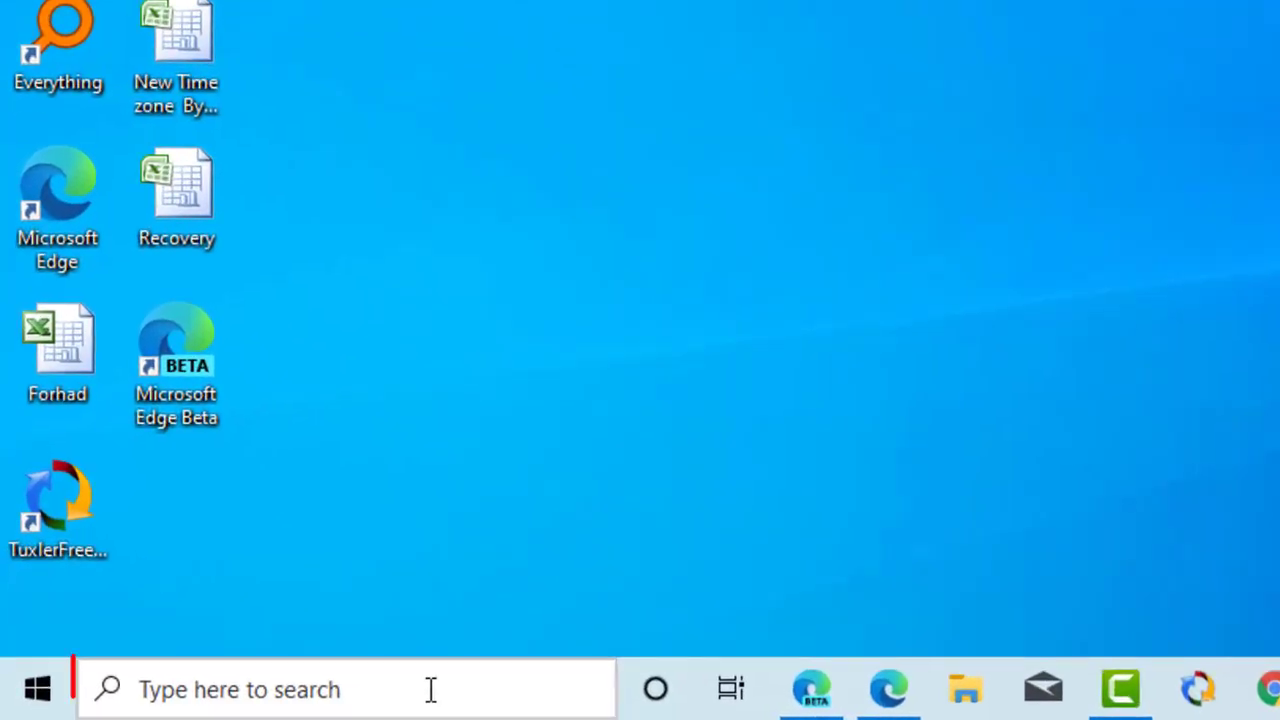
Step: Search Windows for 'ser' so the Services app appears as best match
click(431, 689)
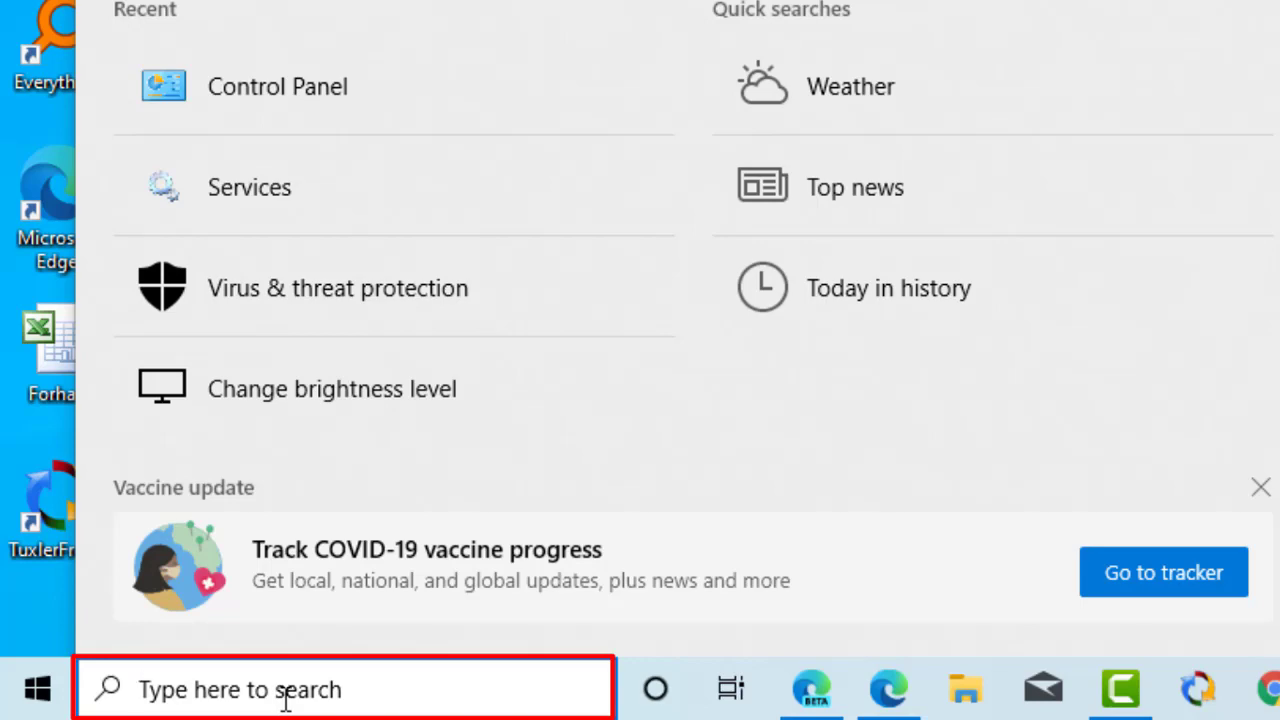
text(ser)
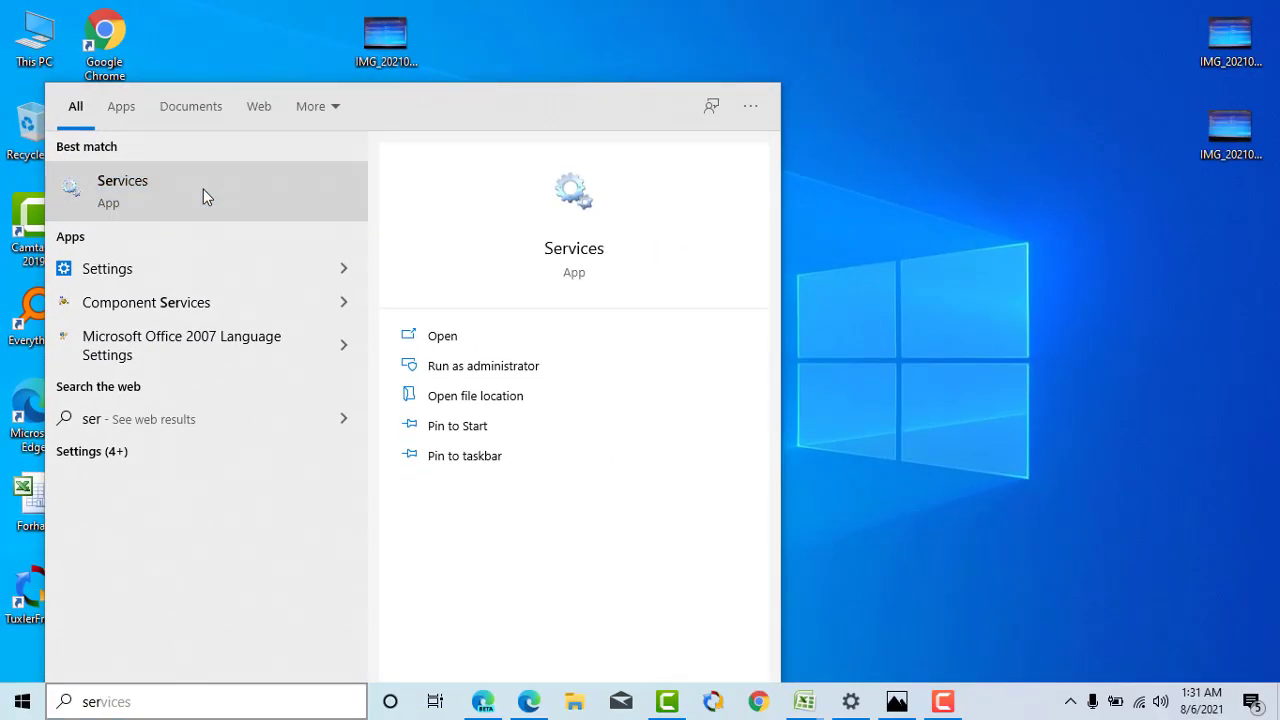
Step: In Services, keep Windows Update's startup type at Disabled and apply the setting
click(203, 189)
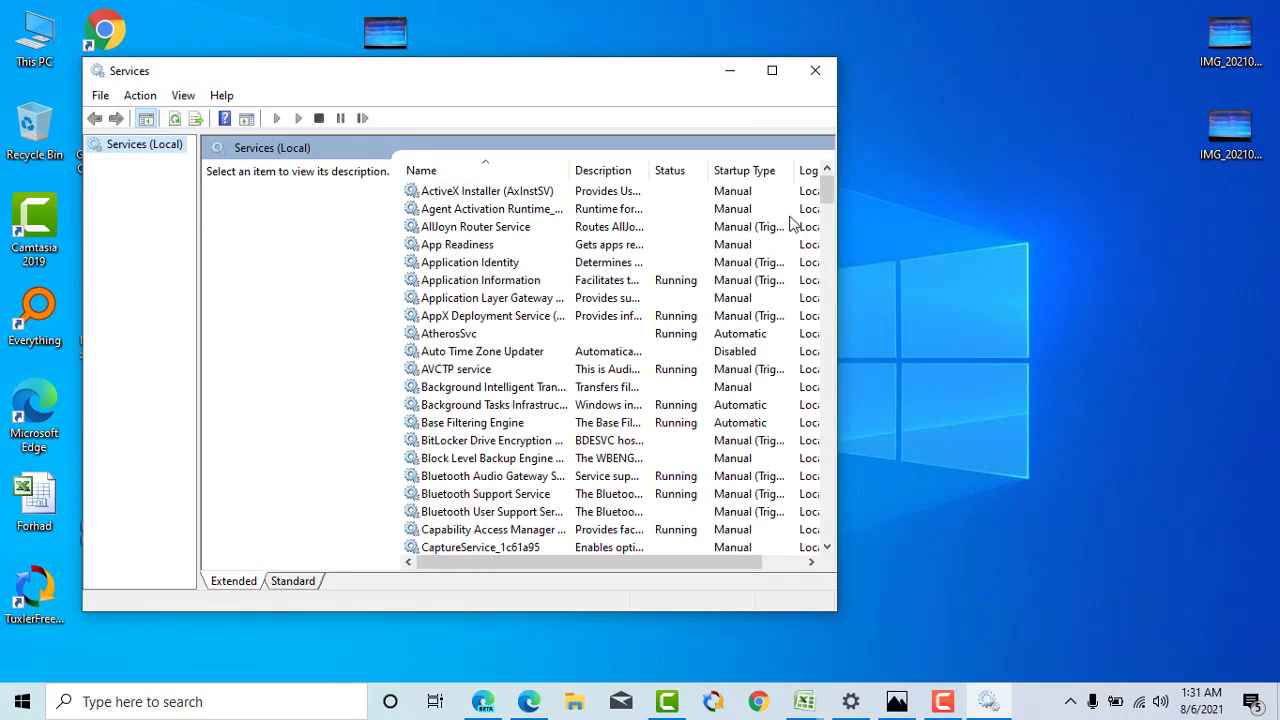
drag(826, 188, 828, 525)
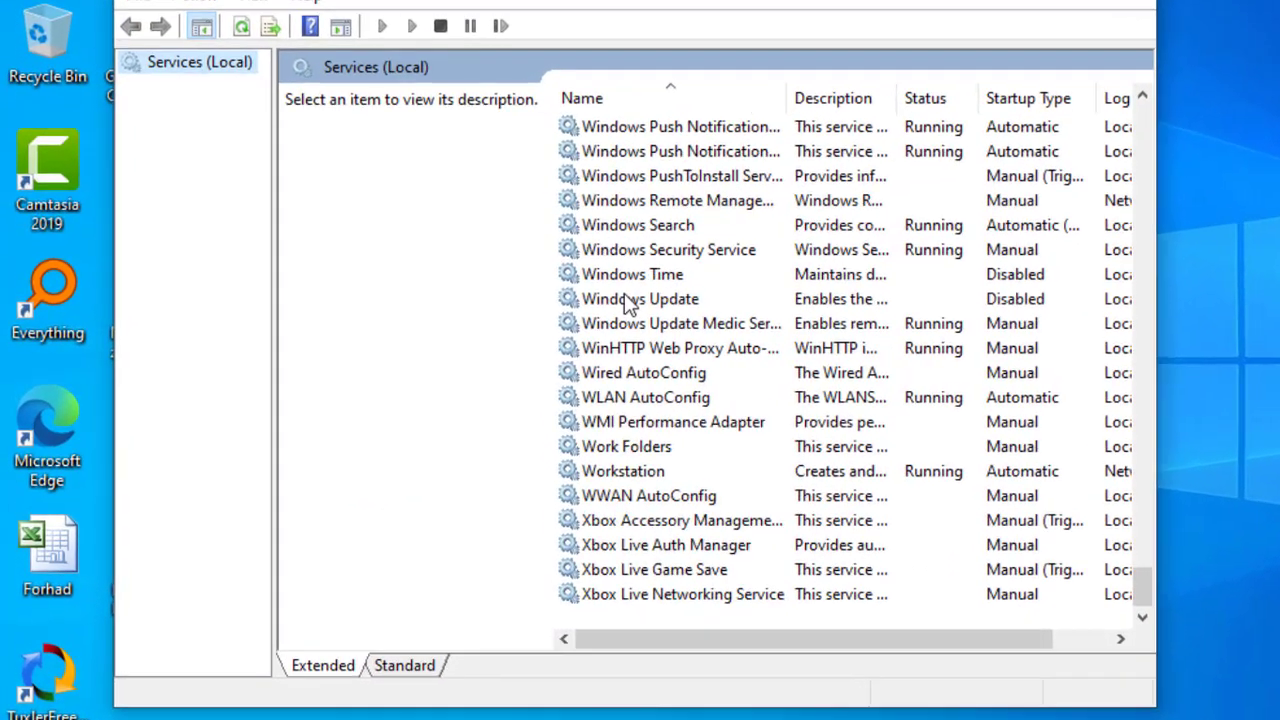
click(455, 315)
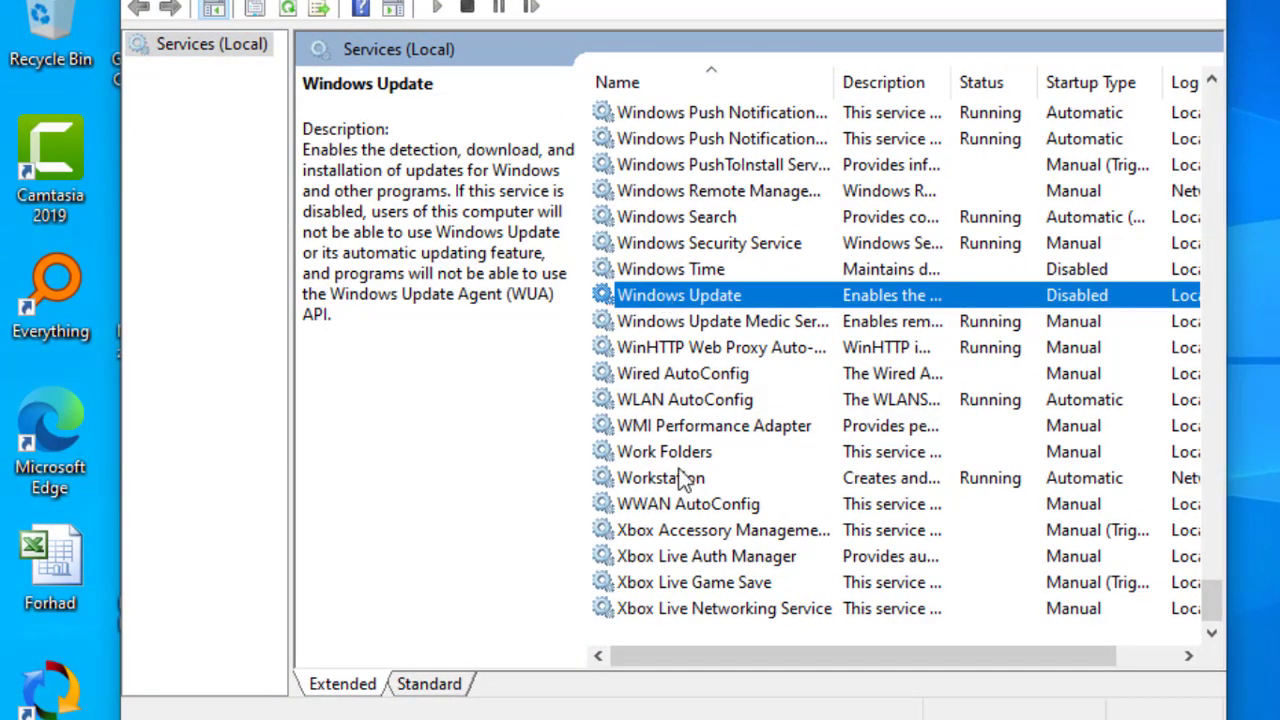
double_click(694, 297)
drag(714, 32, 870, 45)
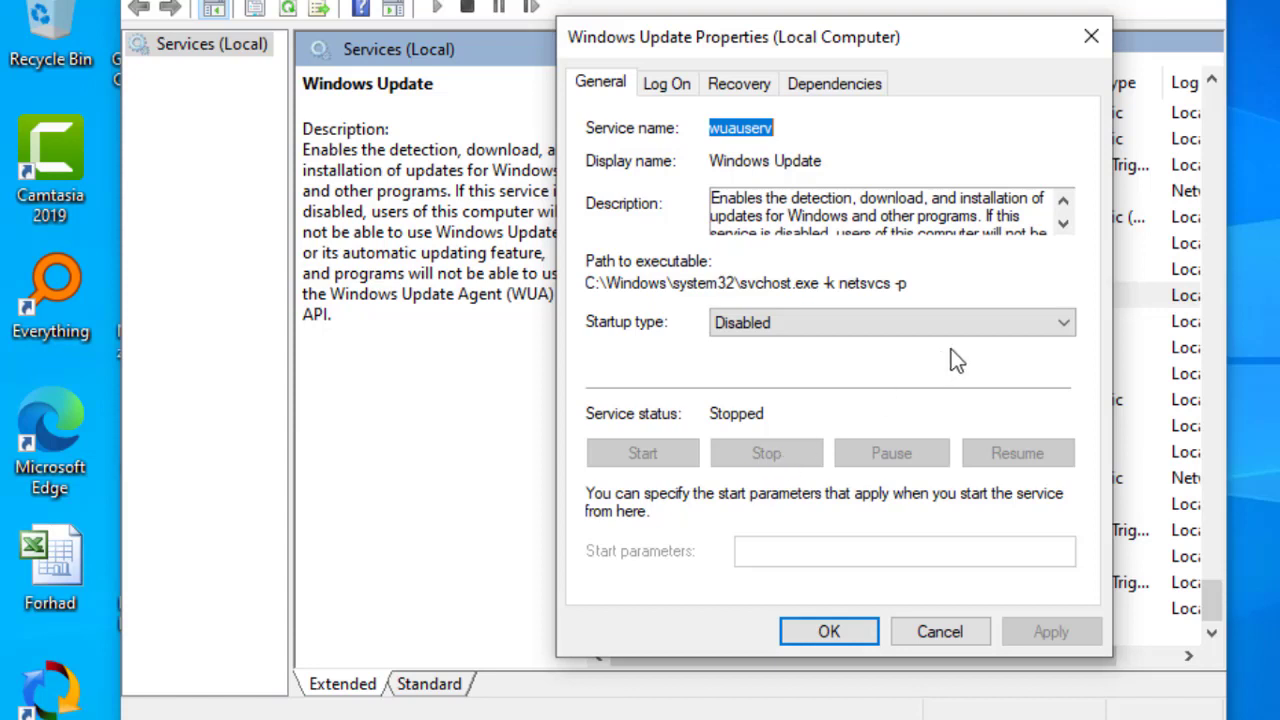
click(1058, 323)
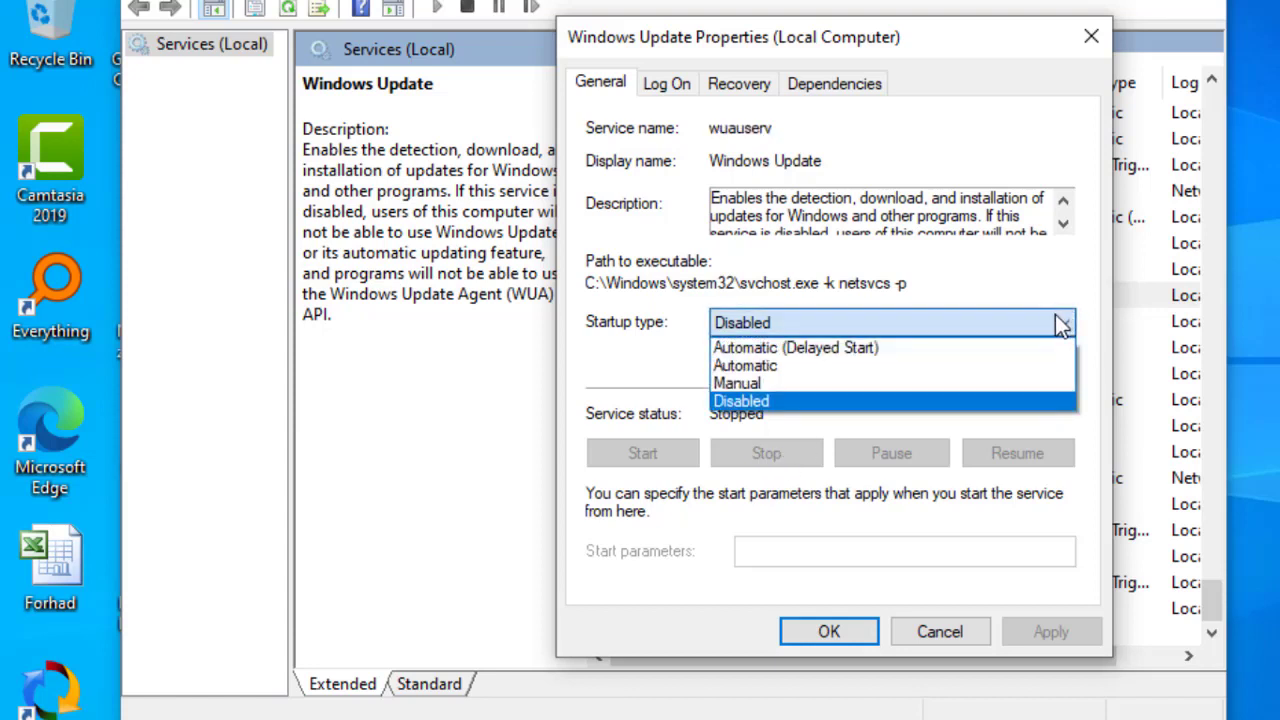
click(797, 404)
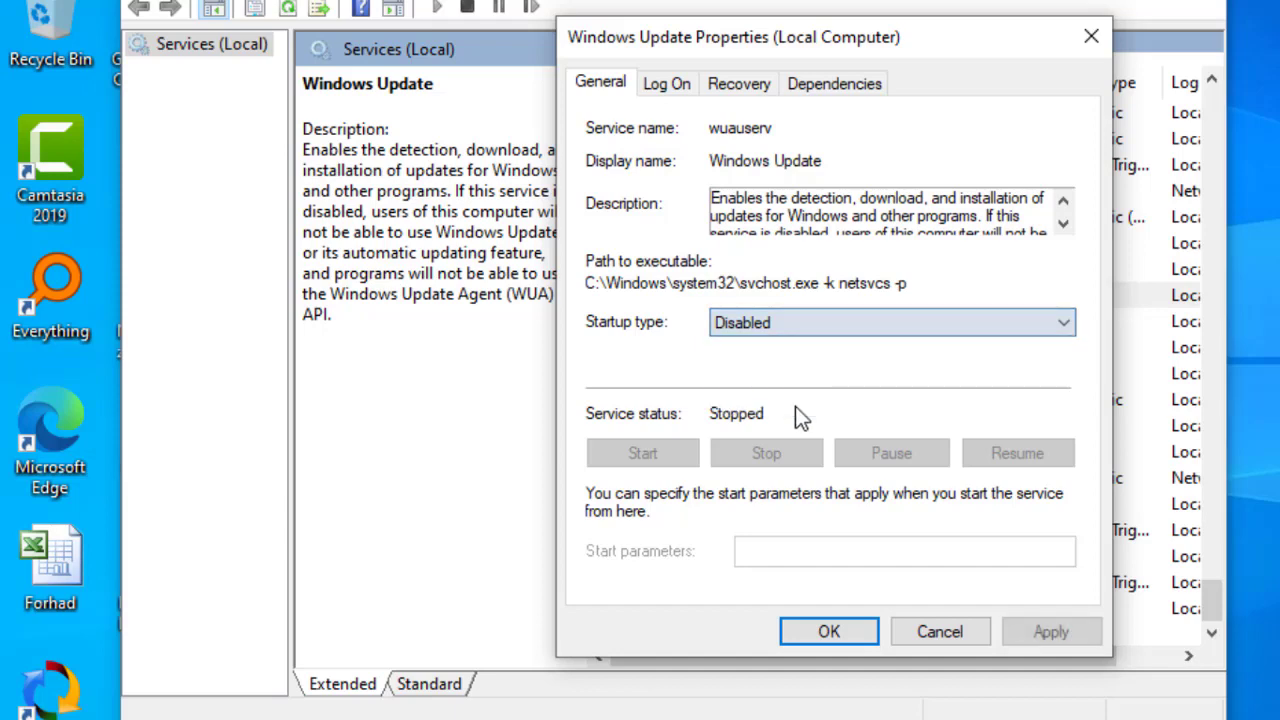
click(1051, 631)
click(842, 634)
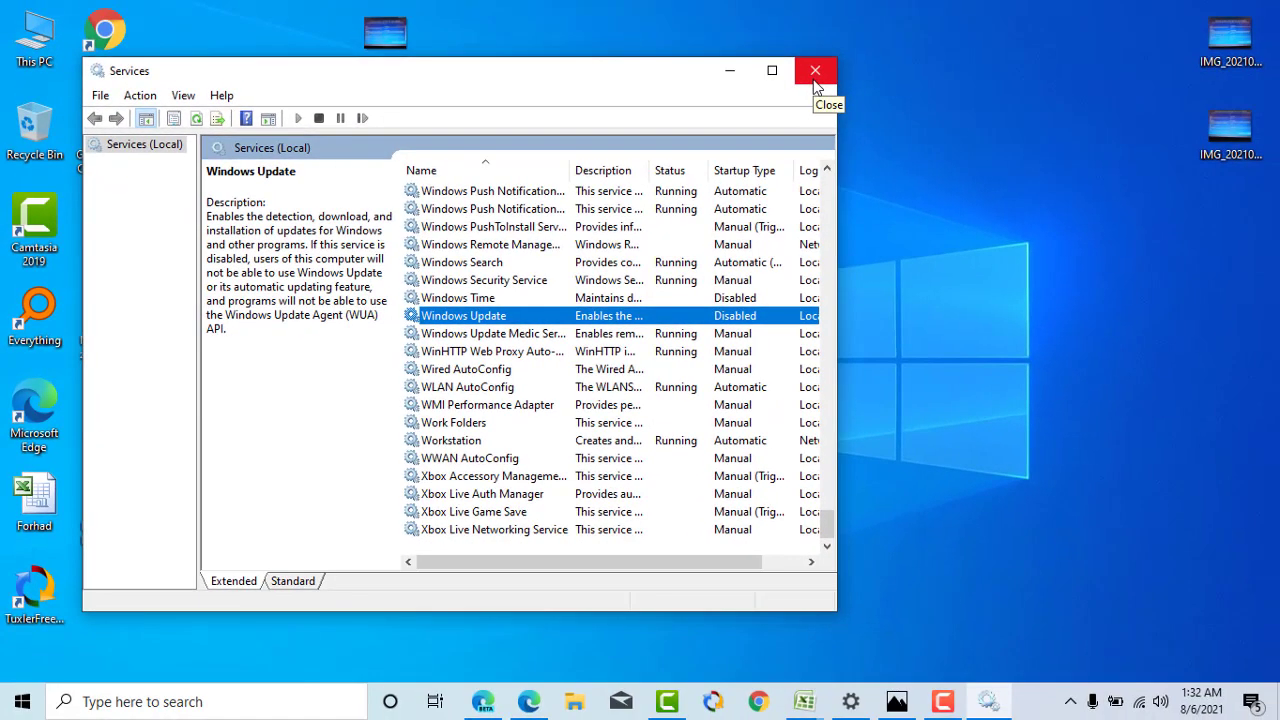
Step: Close Services and open Windows Security's Virus & threat protection settings through search
click(813, 79)
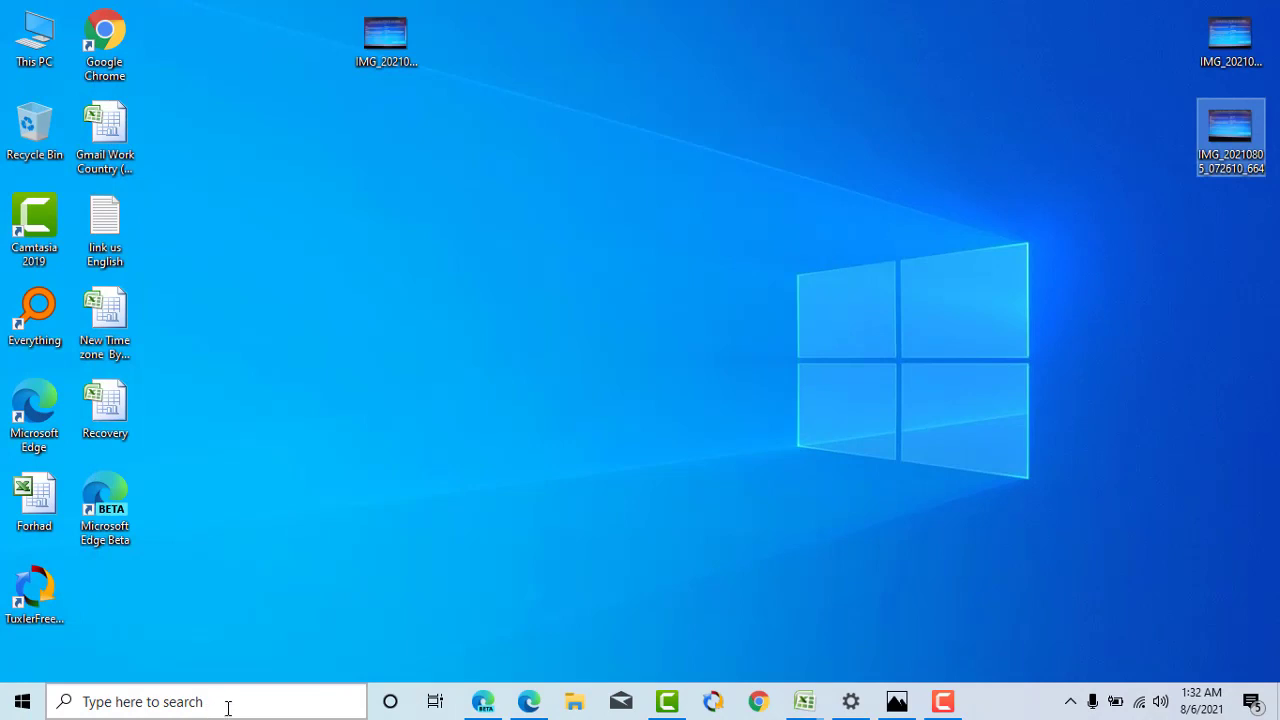
click(228, 703)
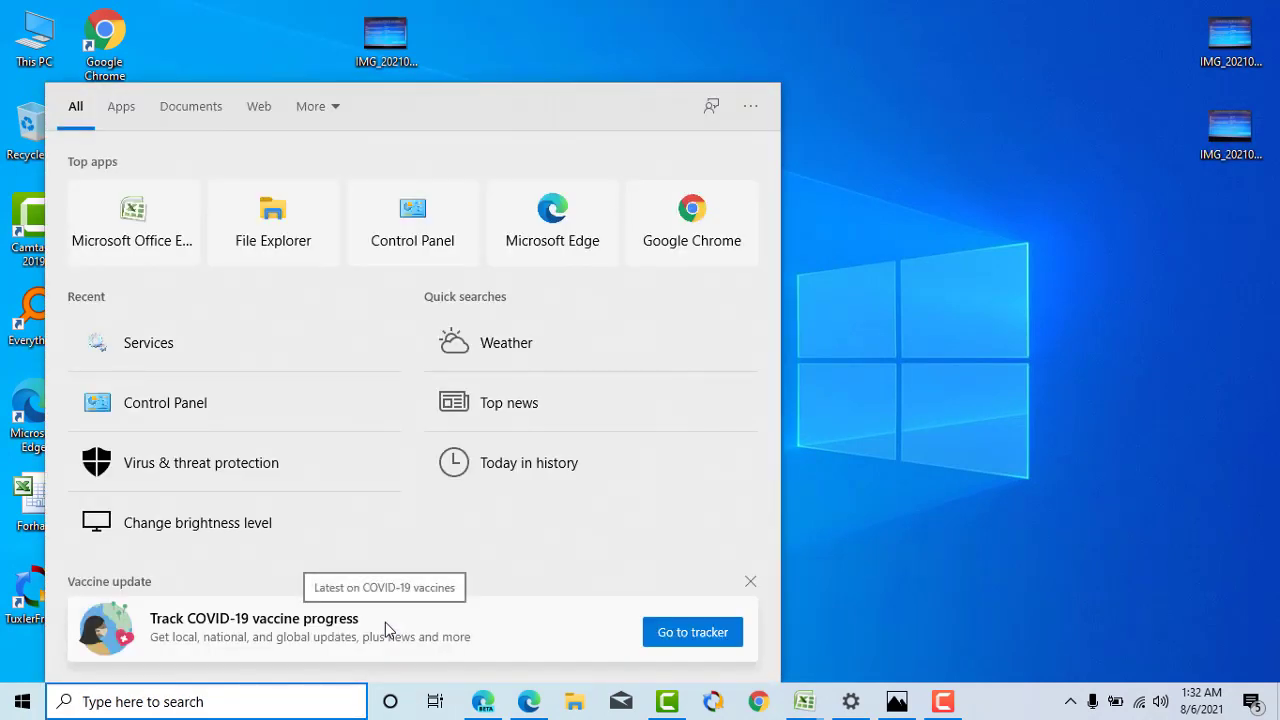
text(v)
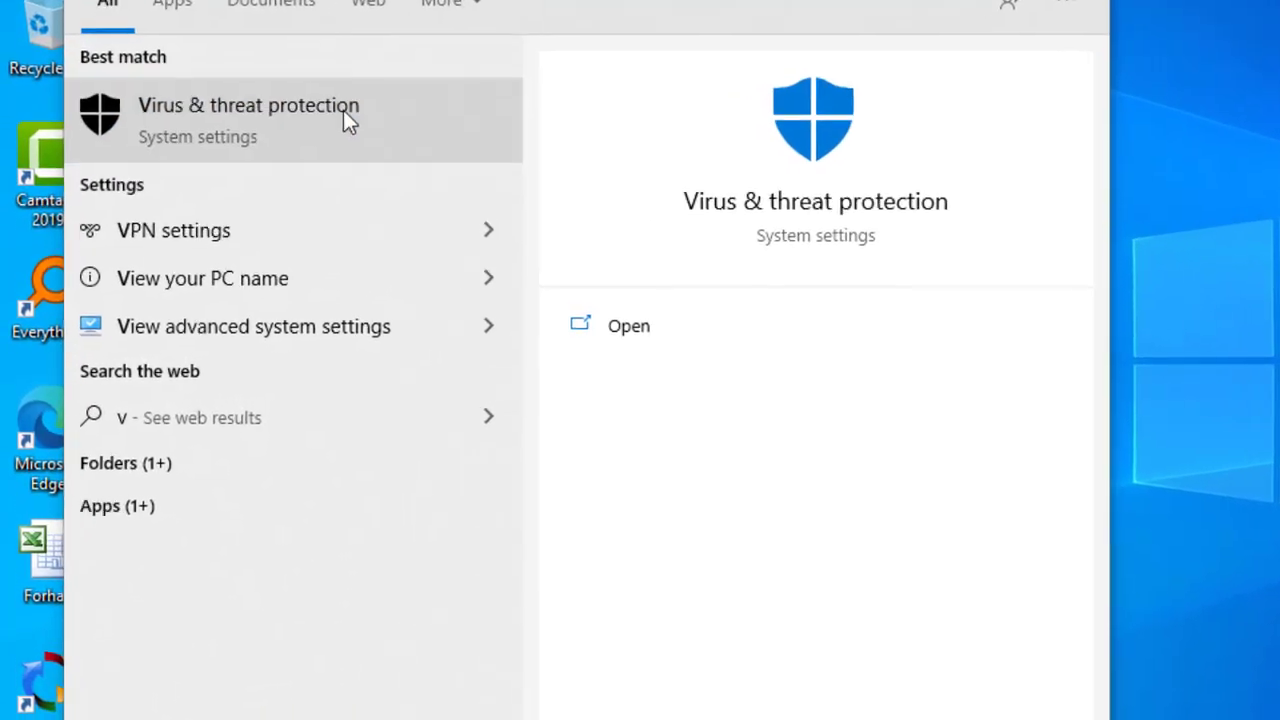
click(343, 110)
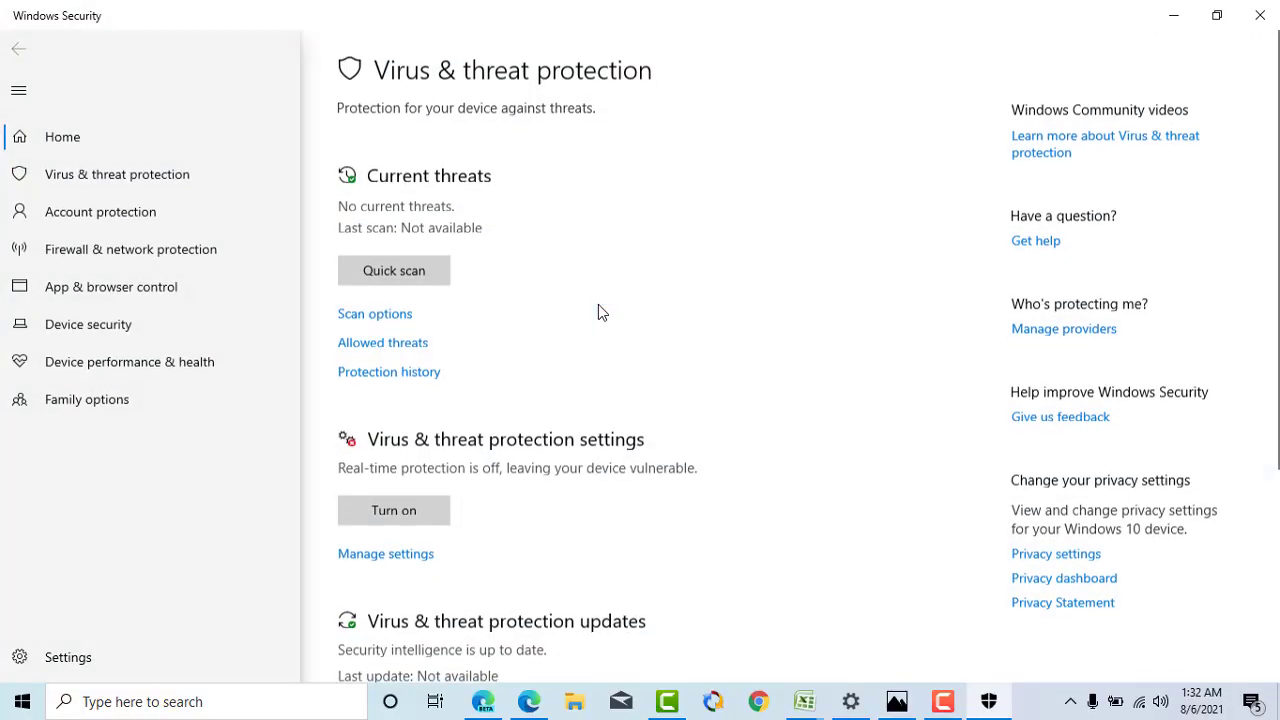
scroll(504, 338, down, 2)
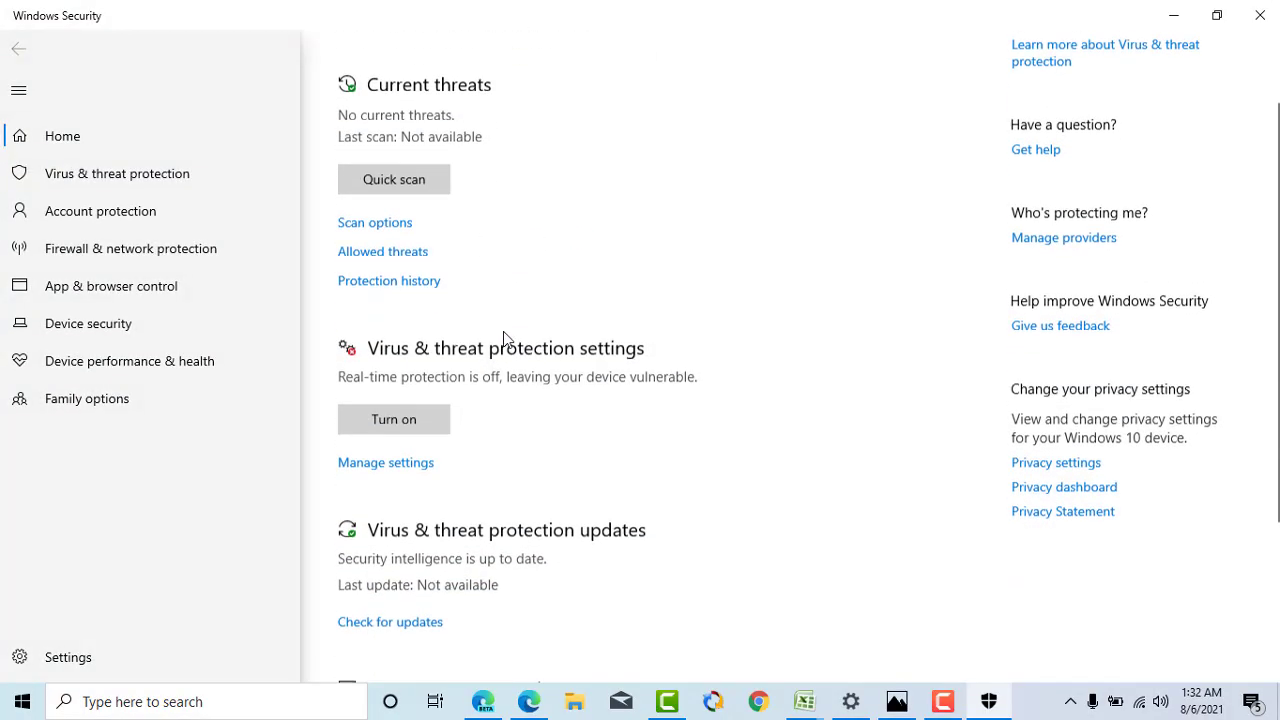
click(388, 458)
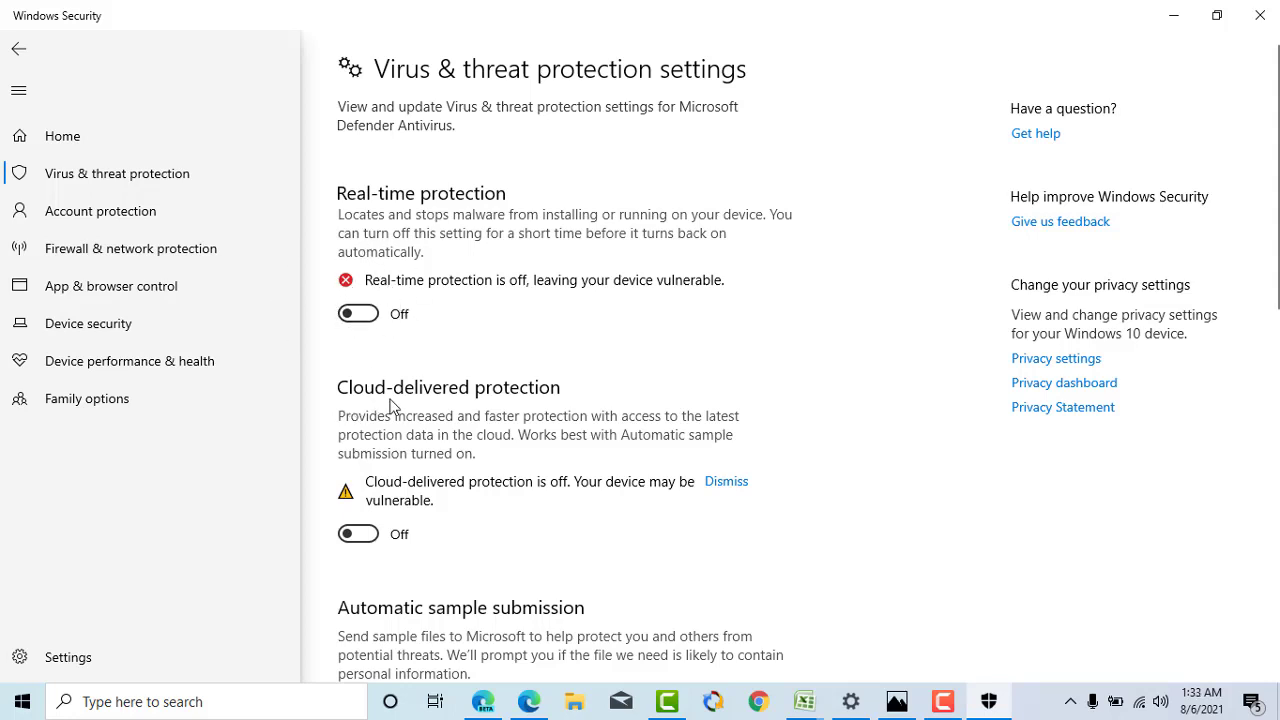
Step: Check that real-time, cloud-delivered and other protection toggles are all off, then close Windows Security
scroll(395, 495, down, 2)
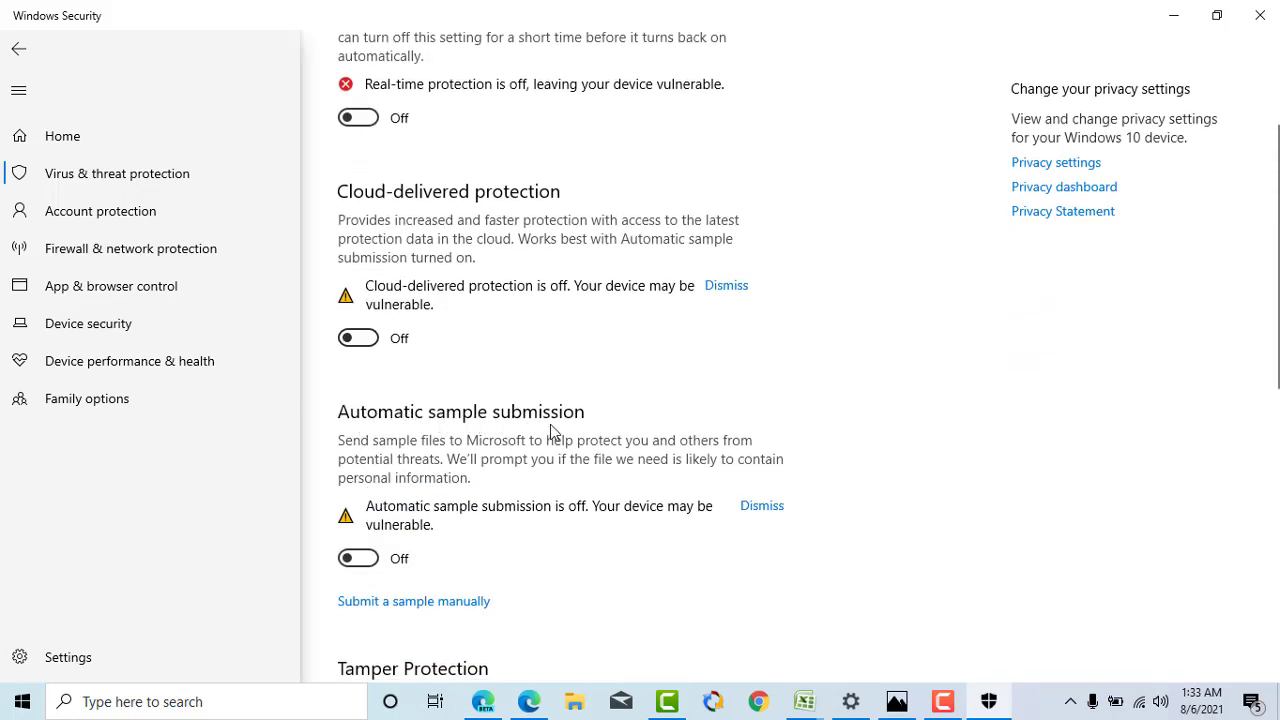
scroll(405, 543, down, 2)
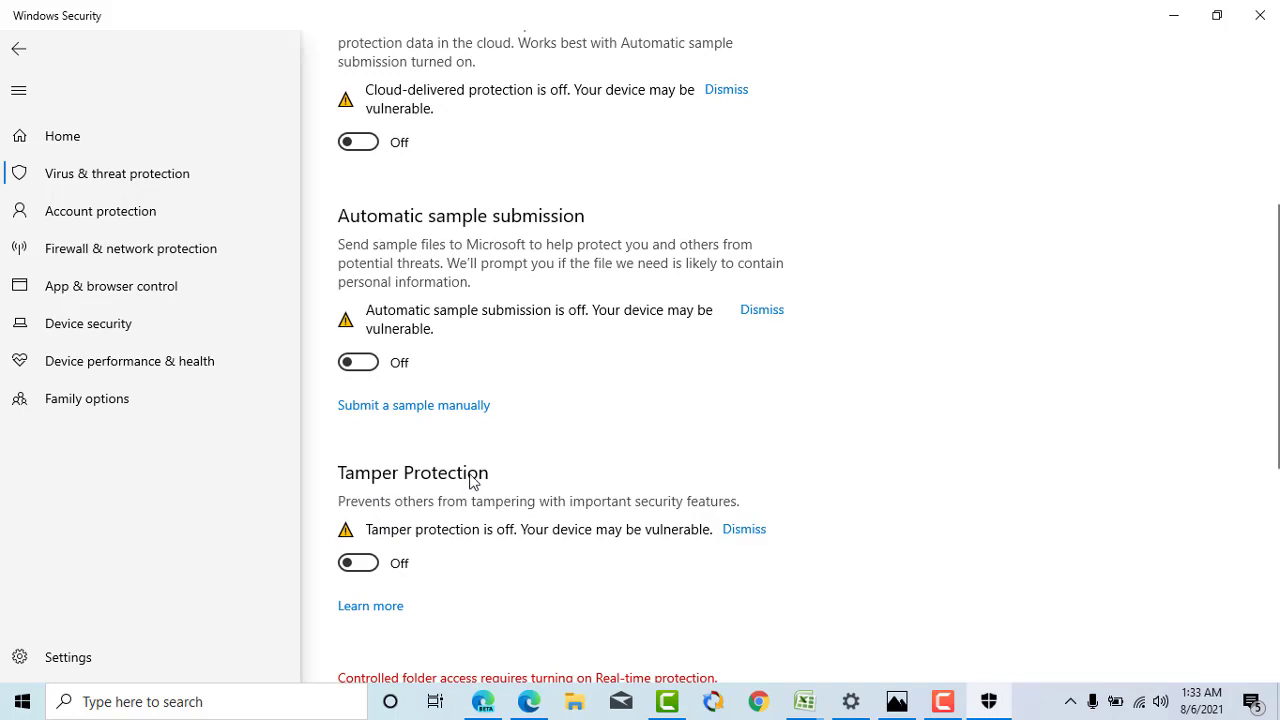
scroll(432, 500, up, 1)
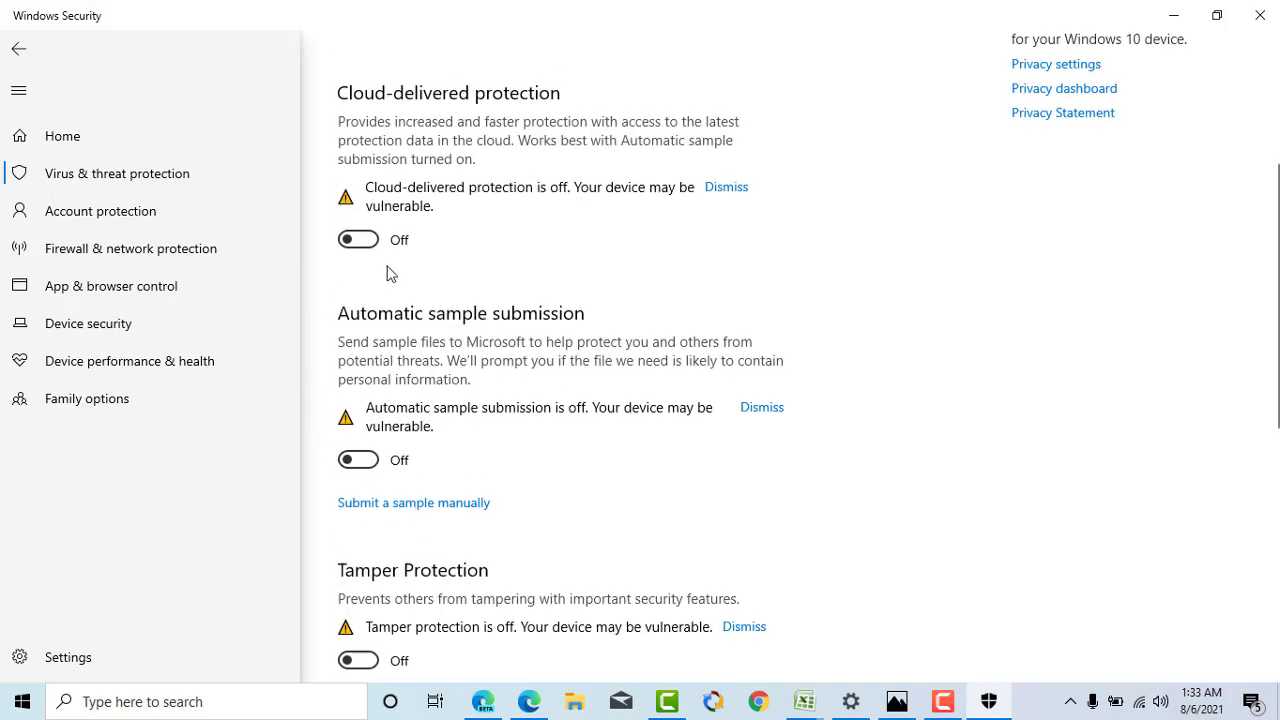
scroll(452, 360, up, 2)
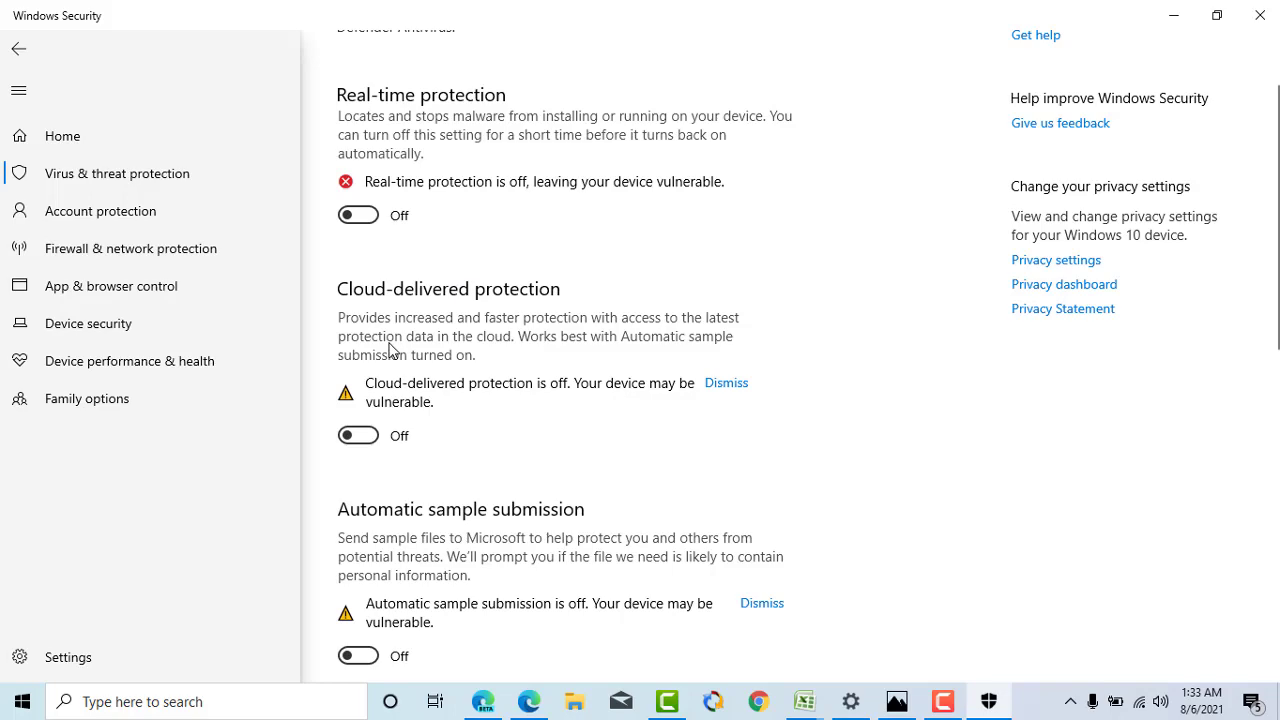
scroll(470, 402, down, 10)
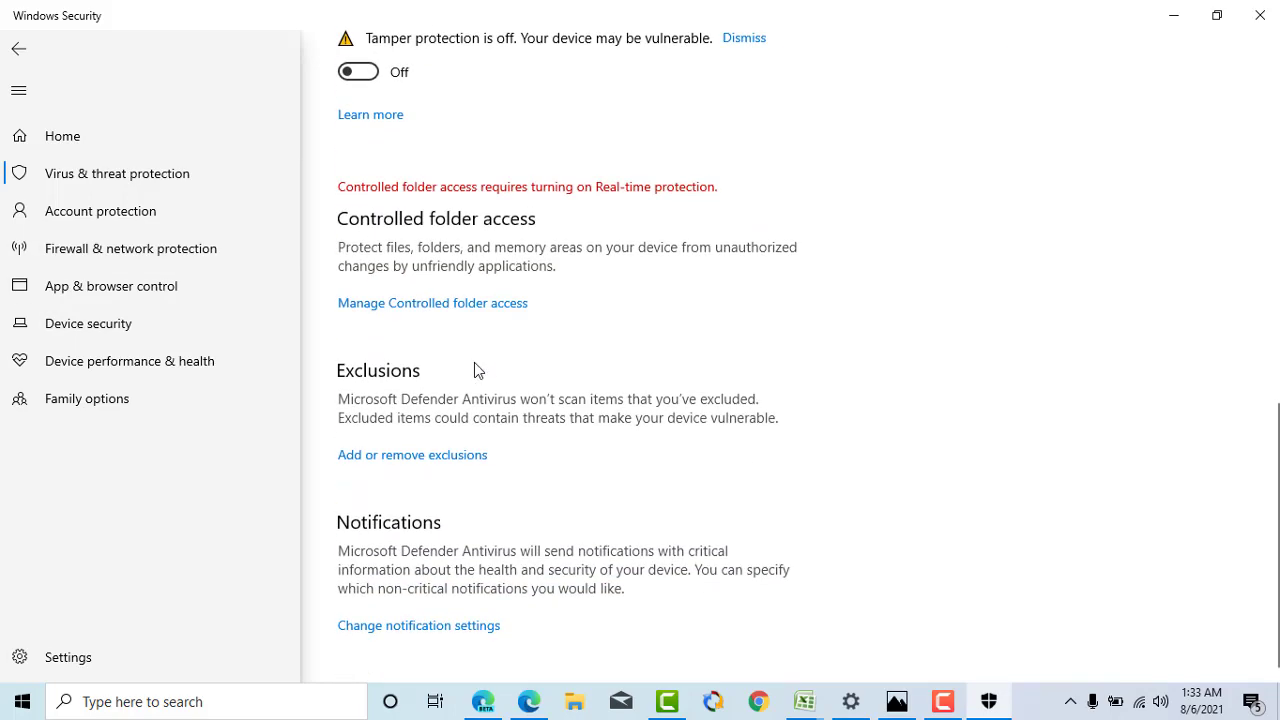
scroll(474, 370, up, 10)
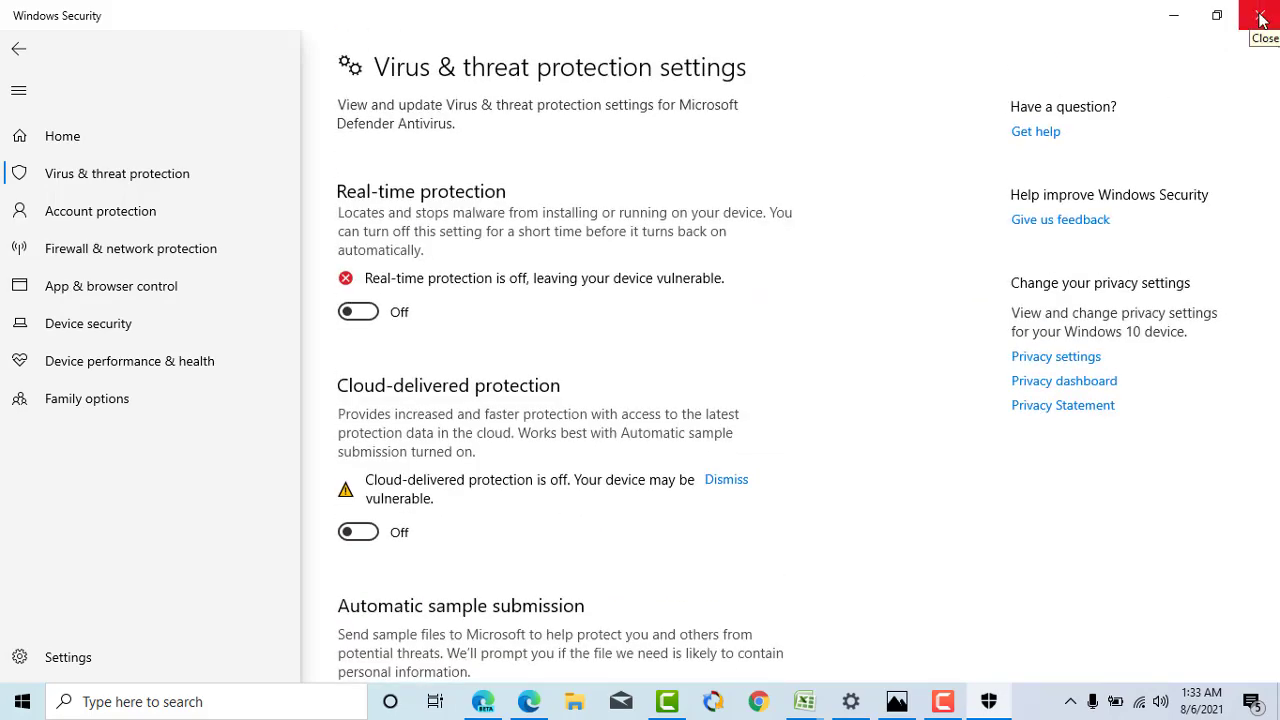
click(1260, 20)
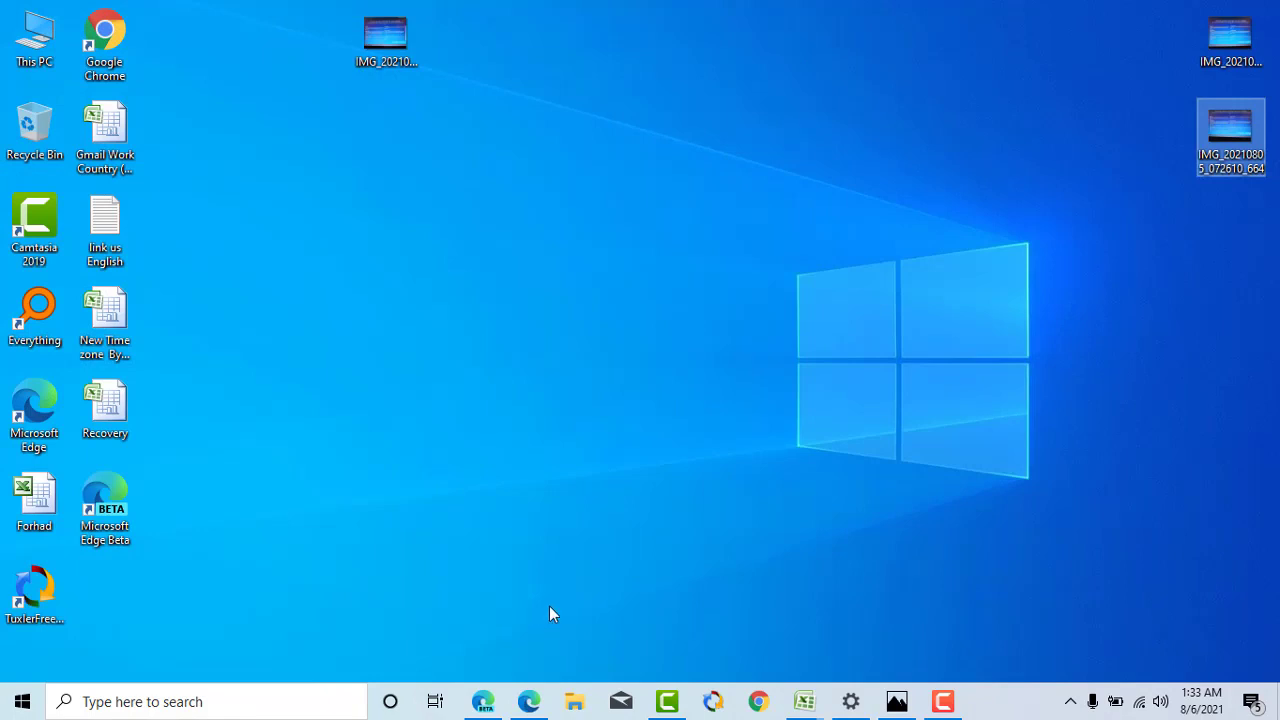
Step: Bring up Edge settings and scroll down the Privacy, search, and services page
click(529, 704)
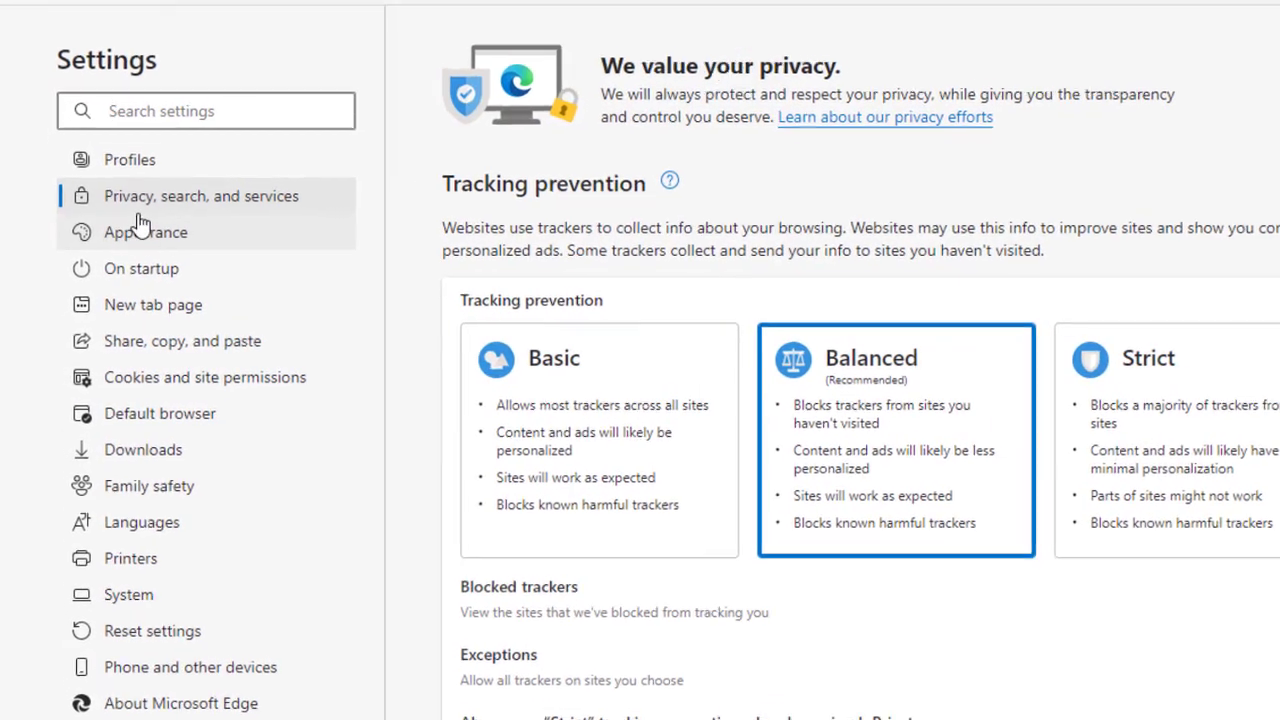
click(277, 198)
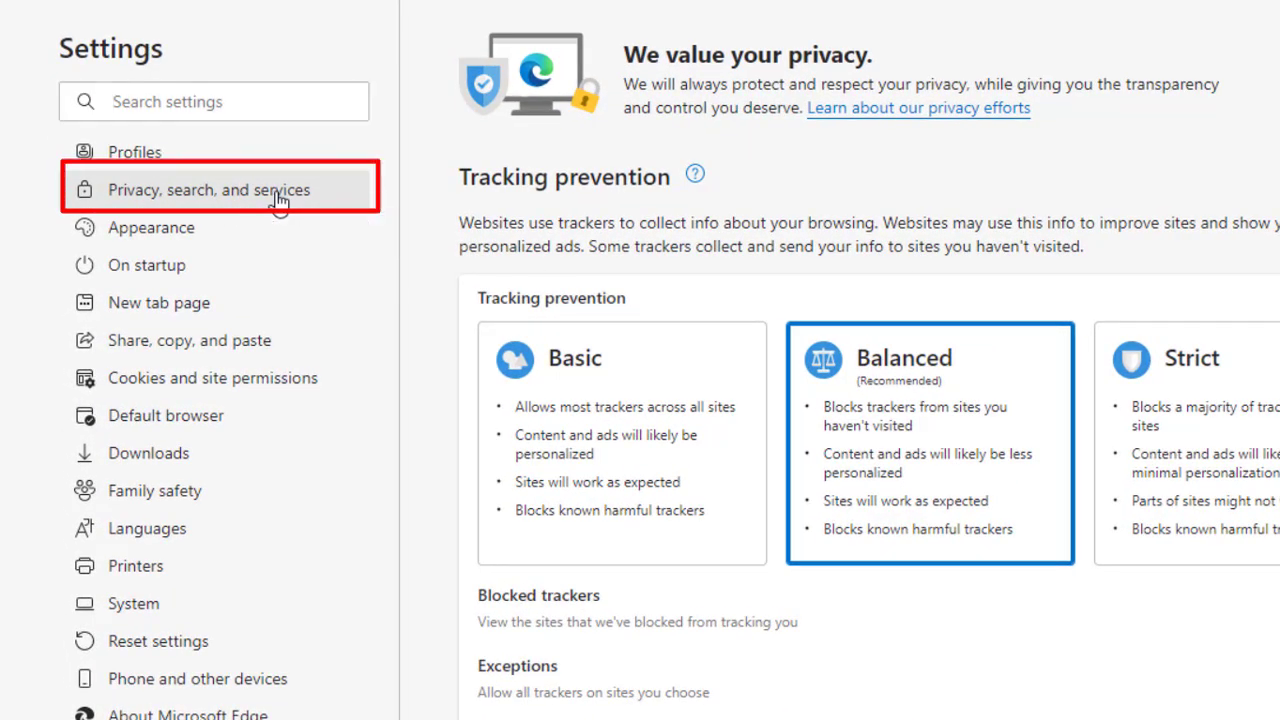
scroll(900, 350, down, 2)
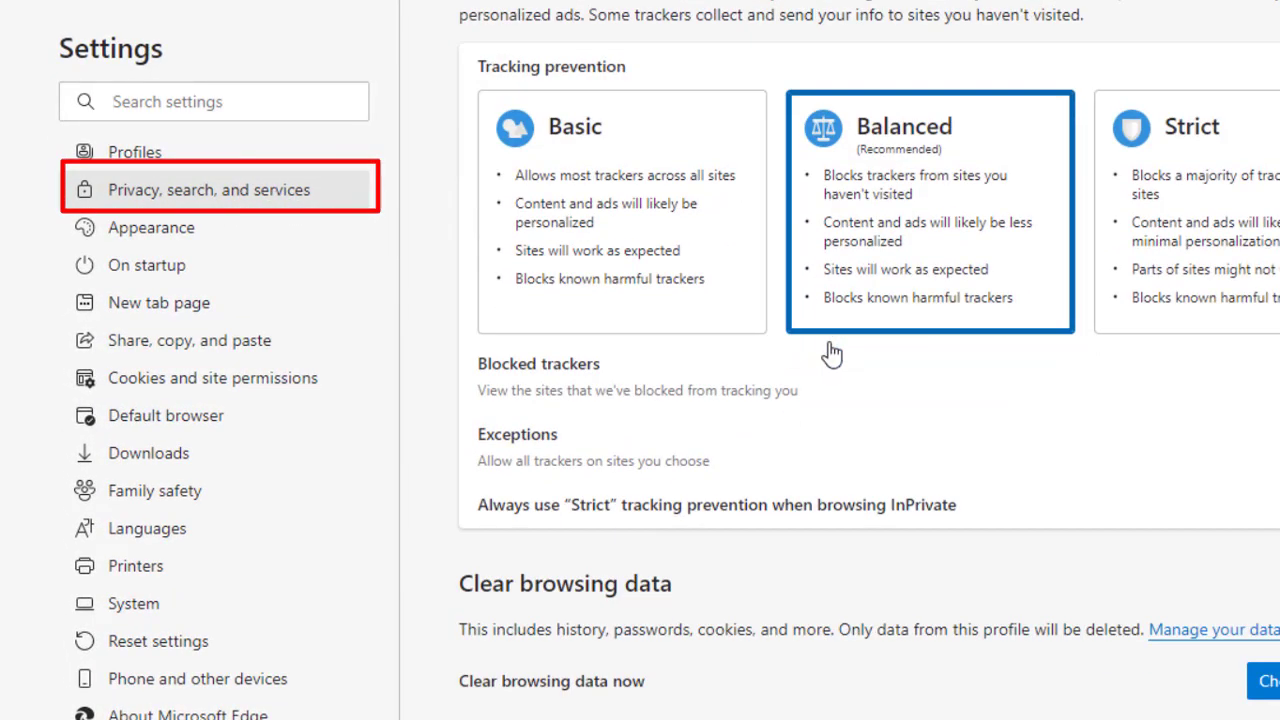
scroll(832, 354, down, 4)
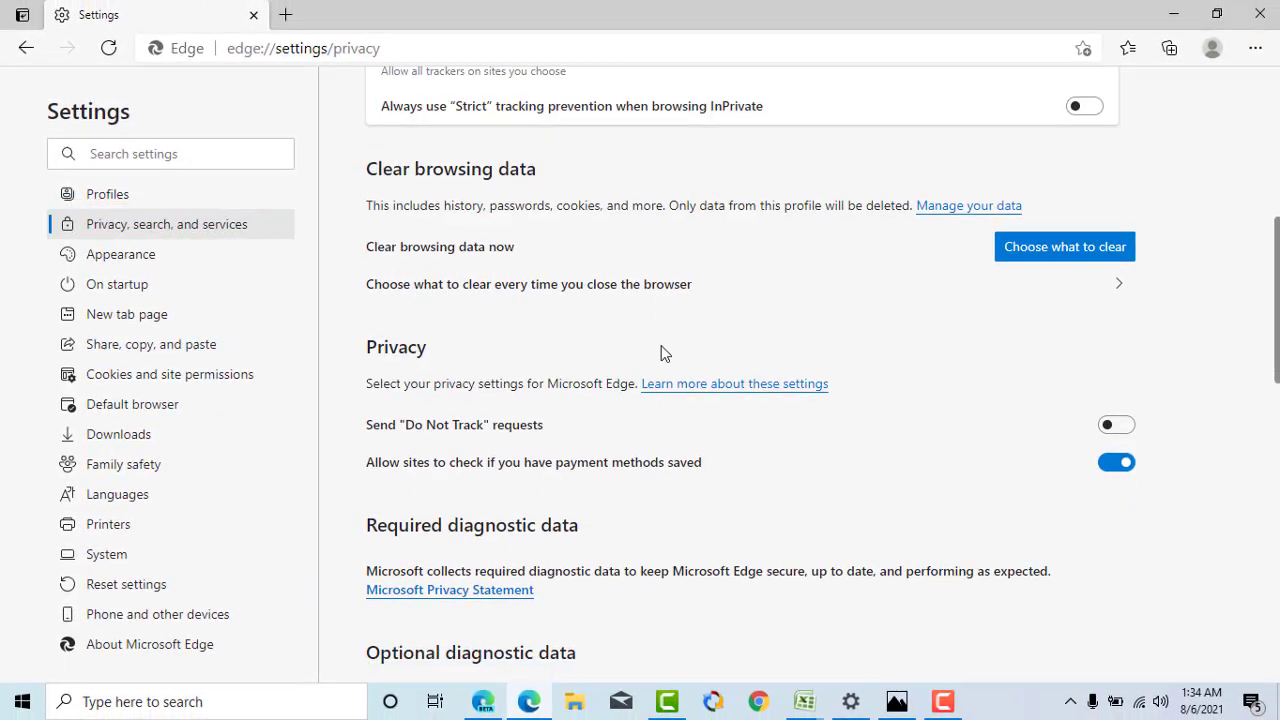
scroll(661, 353, down, 6)
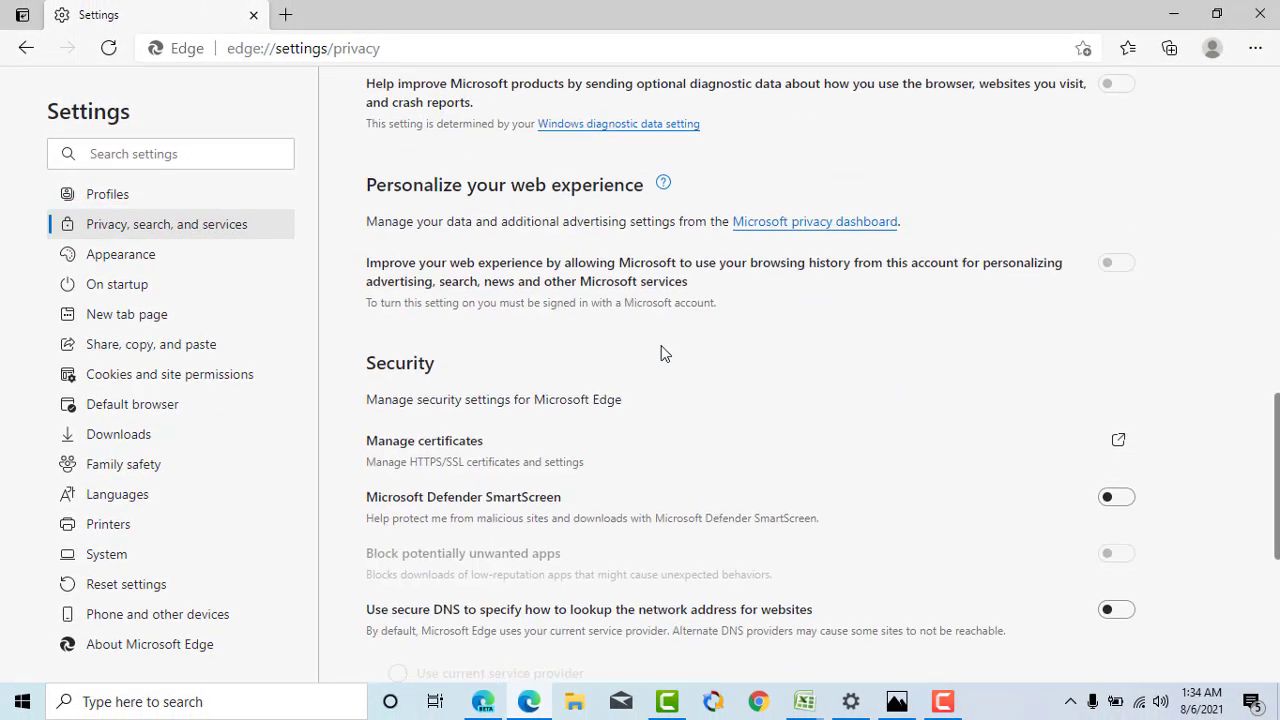
scroll(661, 353, down, 1)
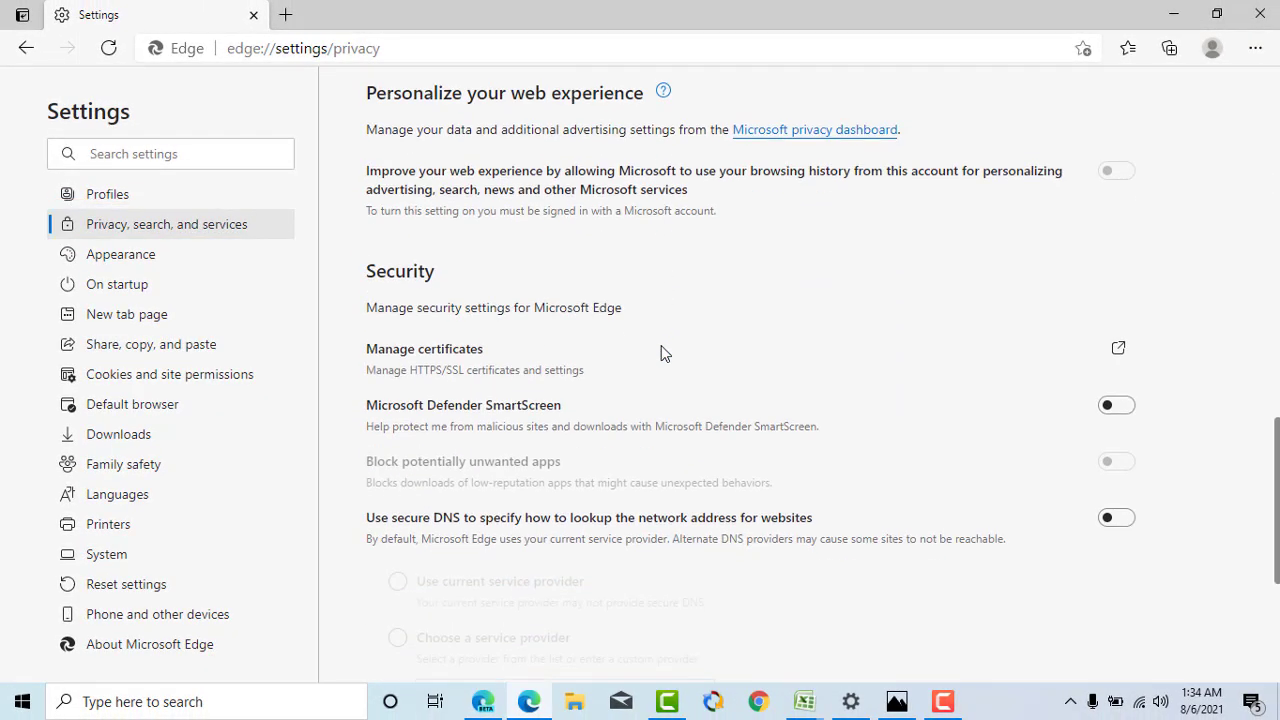
scroll(661, 353, down, 4)
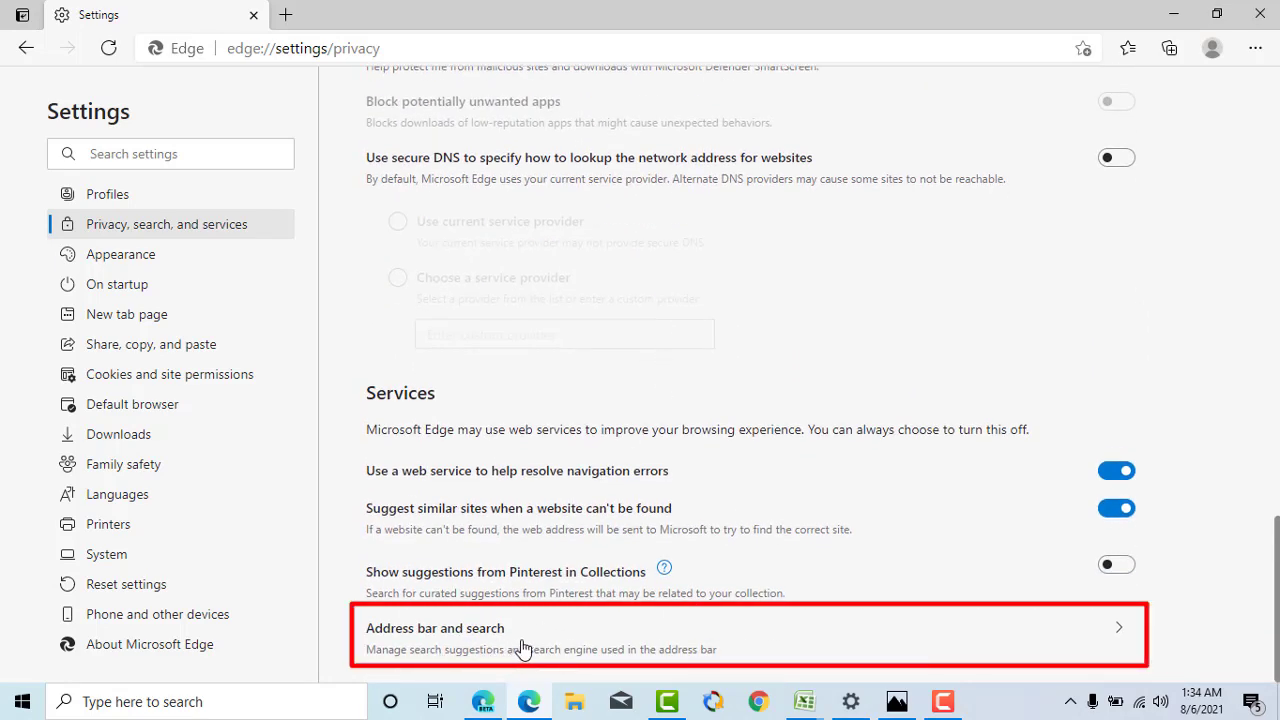
Step: Keep DuckDuckGo as the address-bar search engine and return to Privacy, search, and services
click(646, 652)
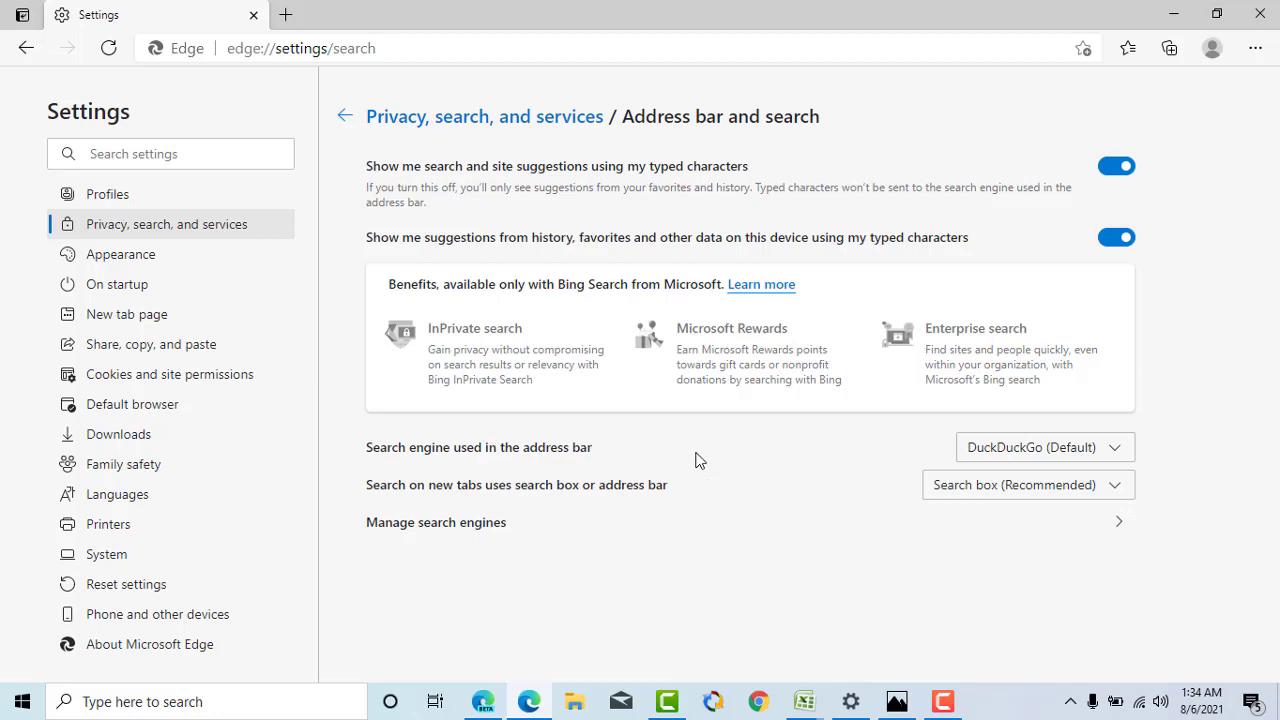
click(1113, 450)
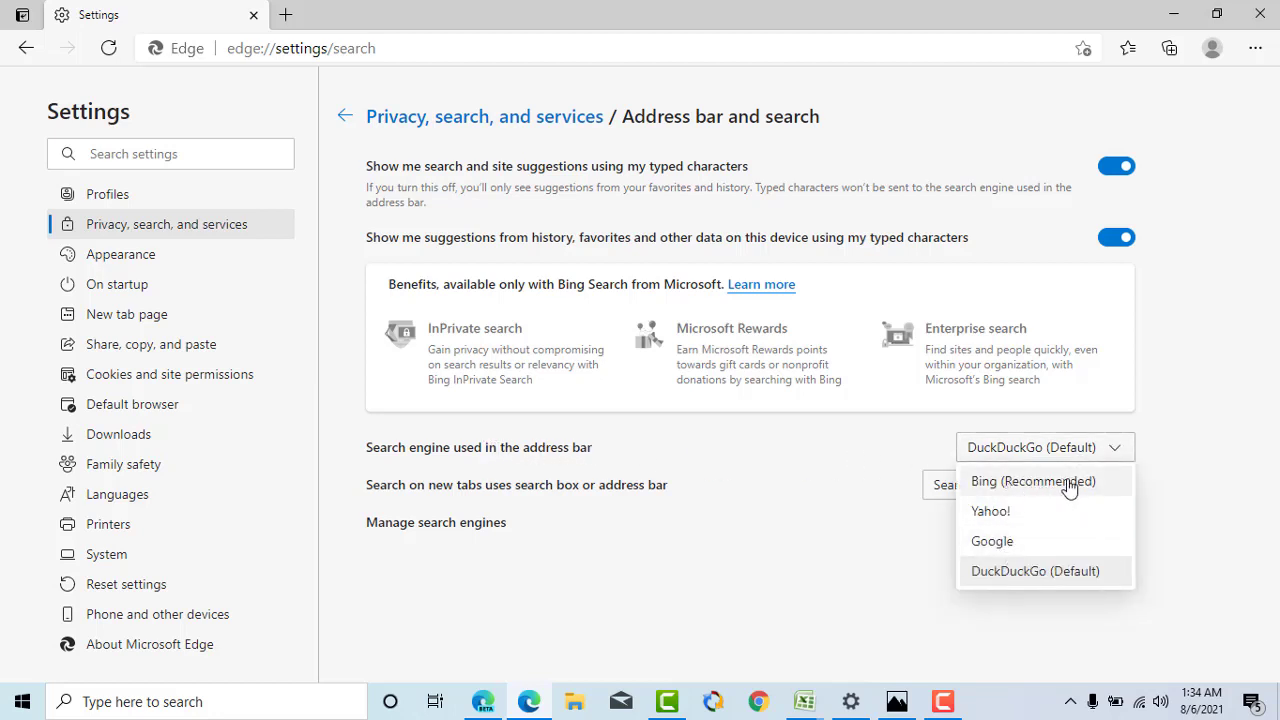
click(1027, 574)
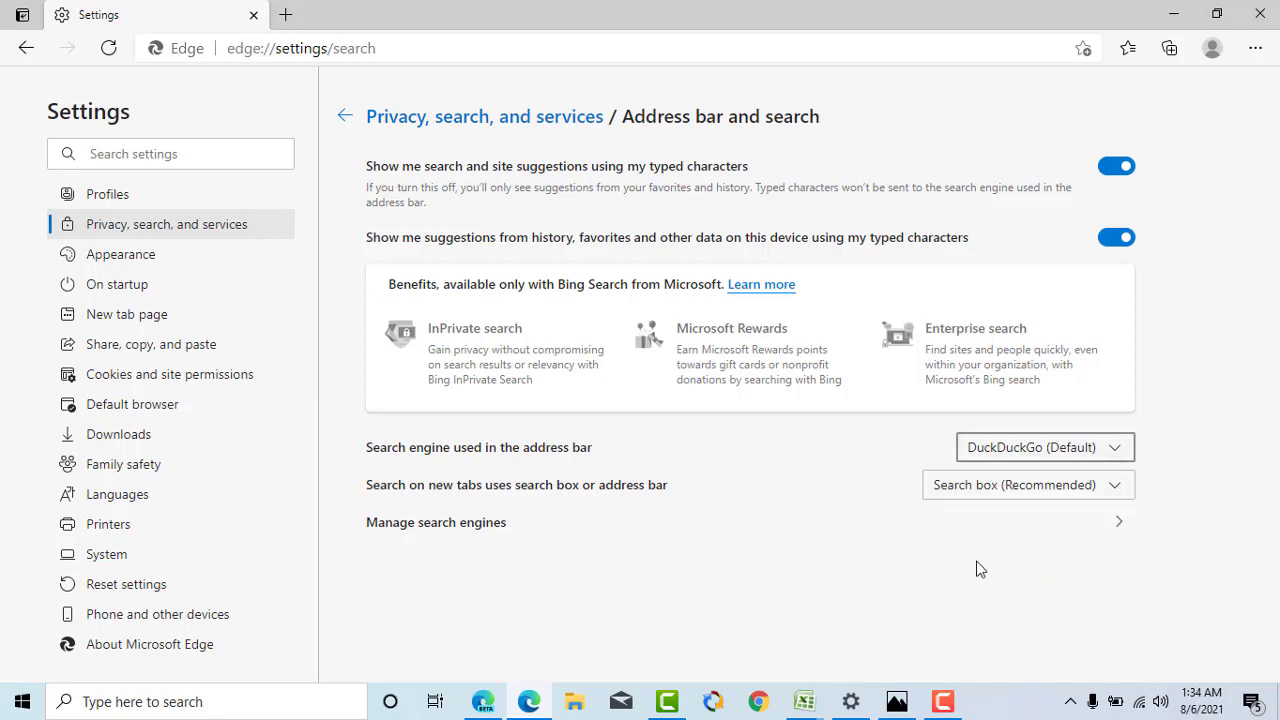
click(166, 230)
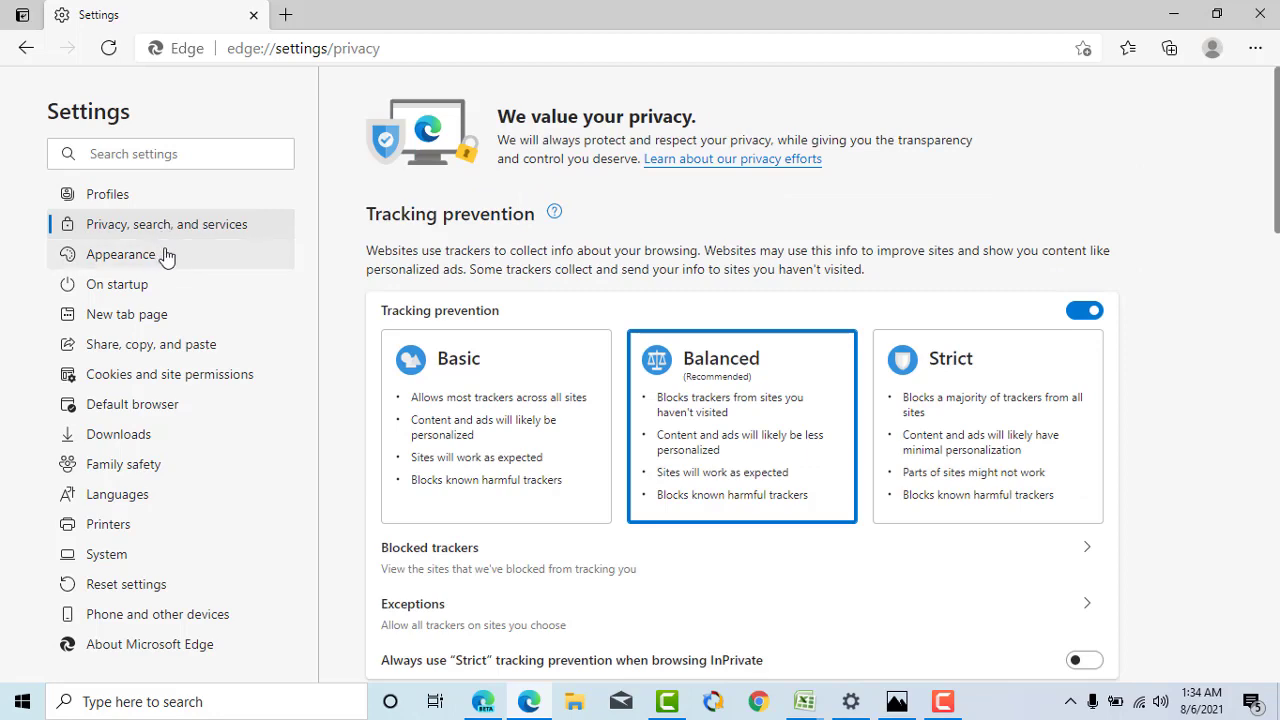
scroll(757, 409, down, 2)
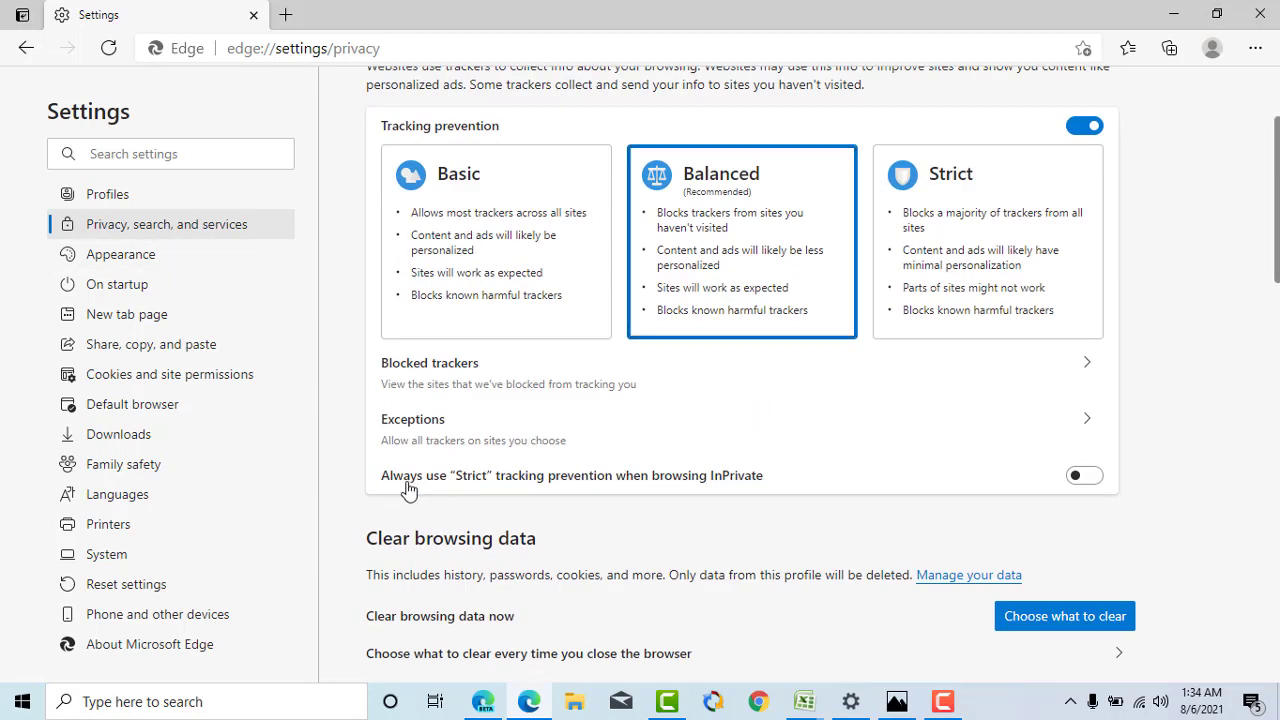
scroll(566, 491, down, 2)
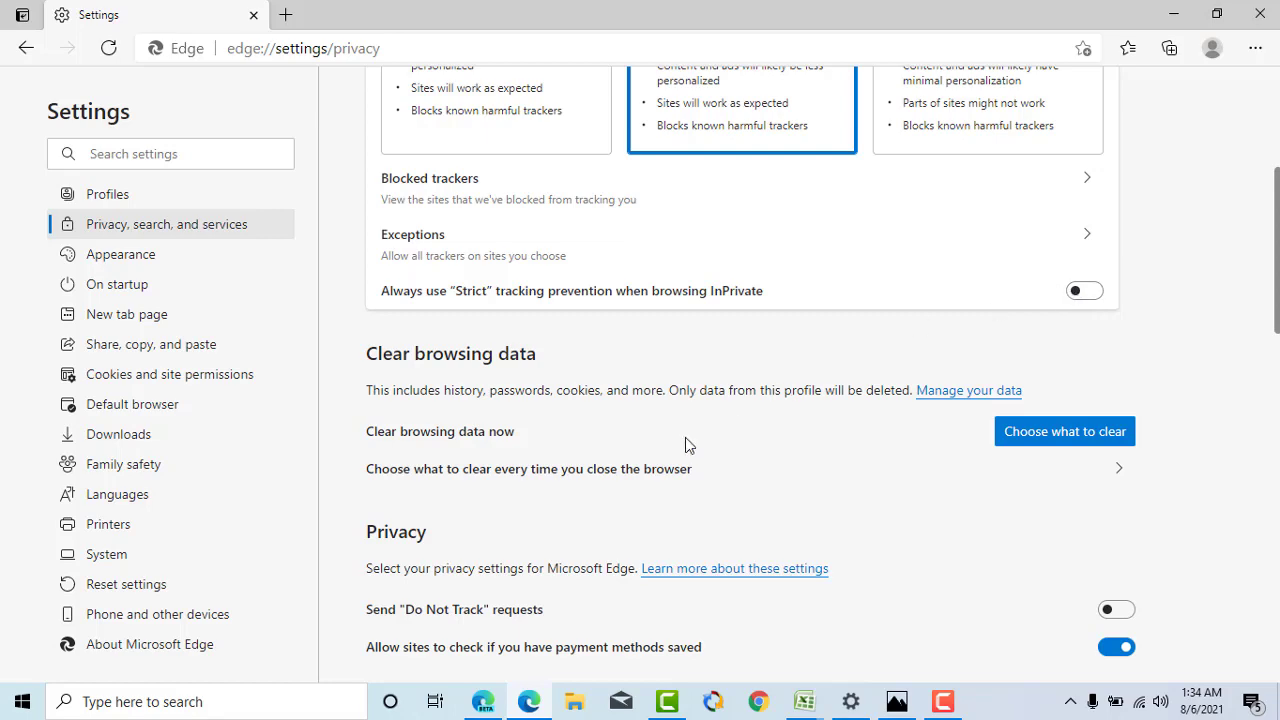
scroll(685, 437, down, 2)
scroll(677, 443, down, 1)
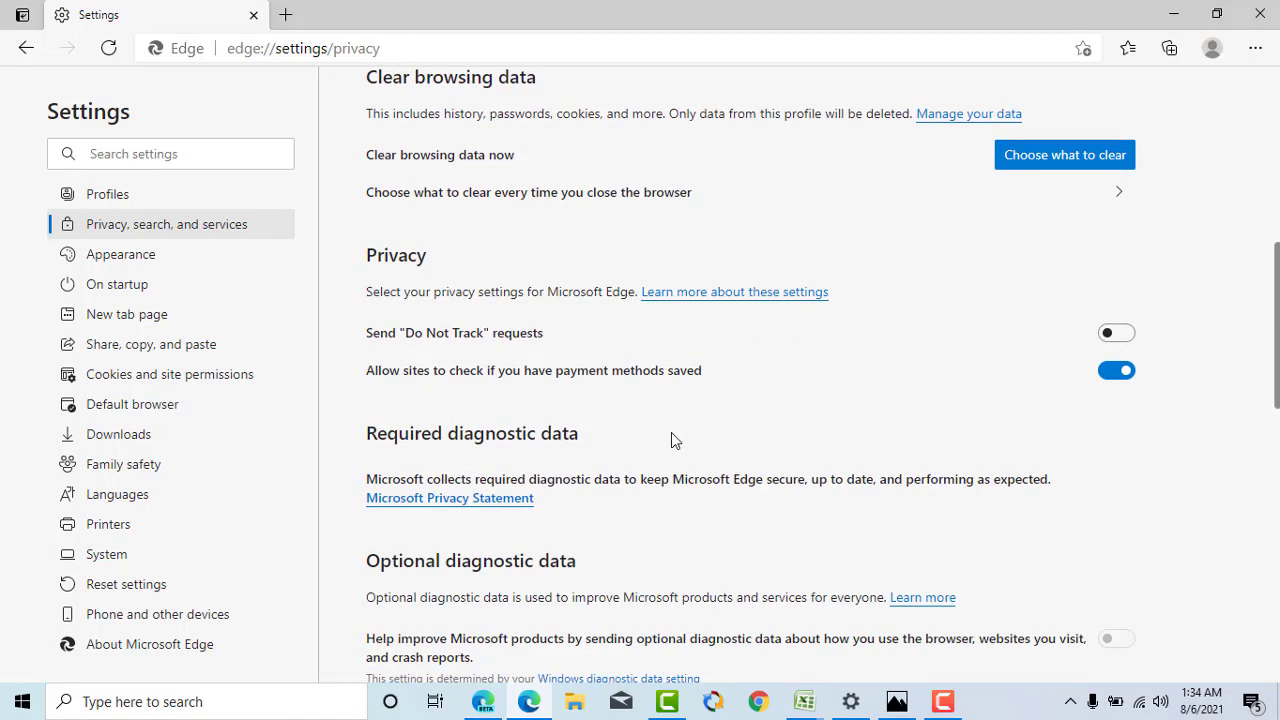
scroll(621, 416, down, 5)
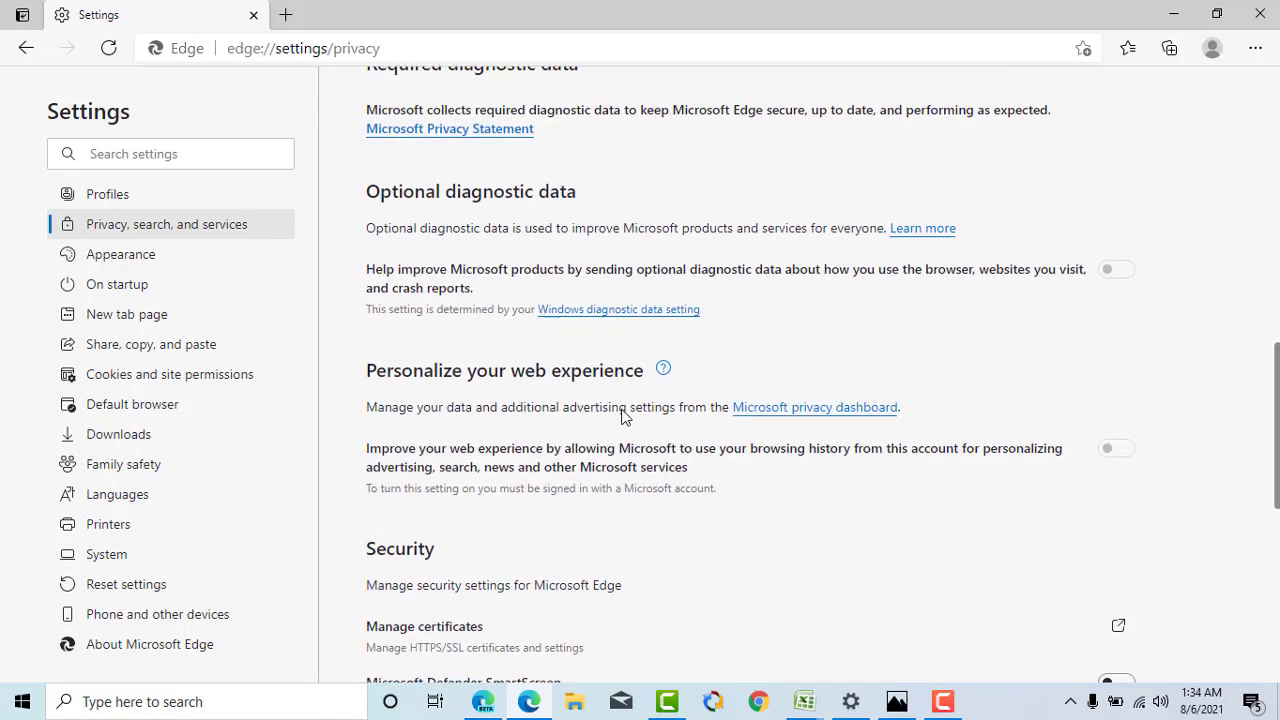
scroll(621, 416, down, 1)
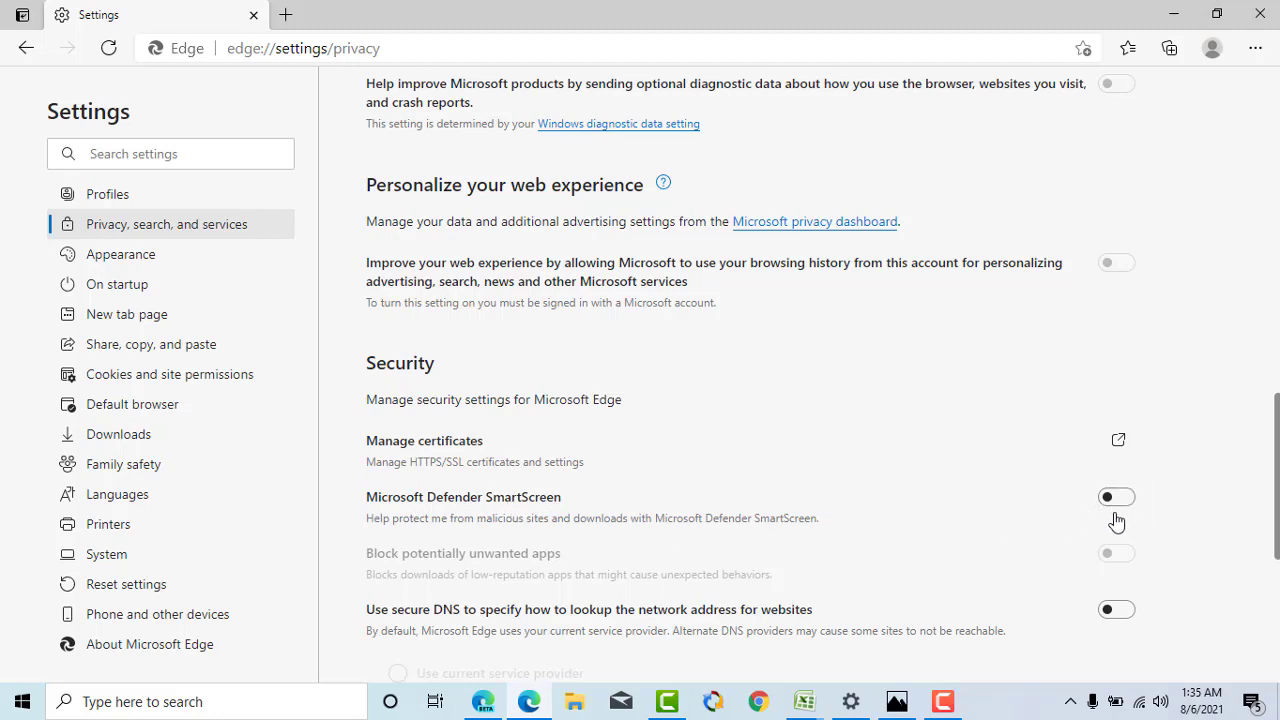
scroll(458, 590, down, 1)
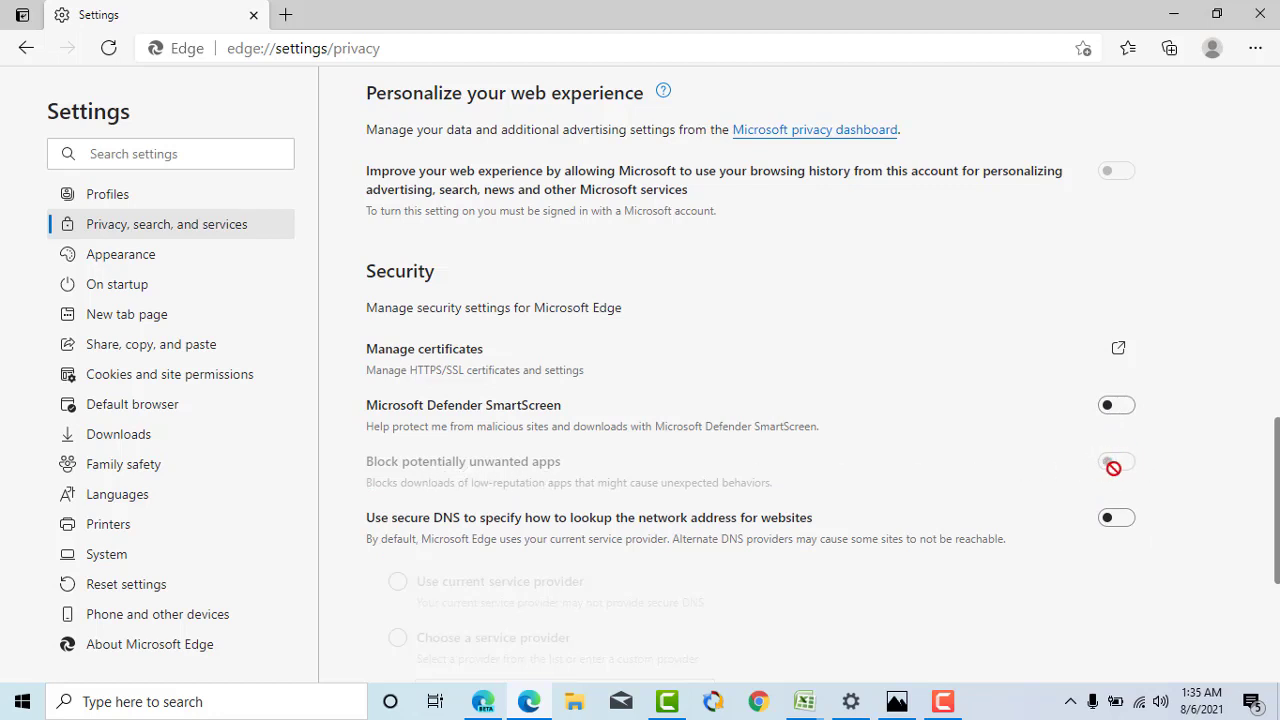
scroll(1106, 461, up, 5)
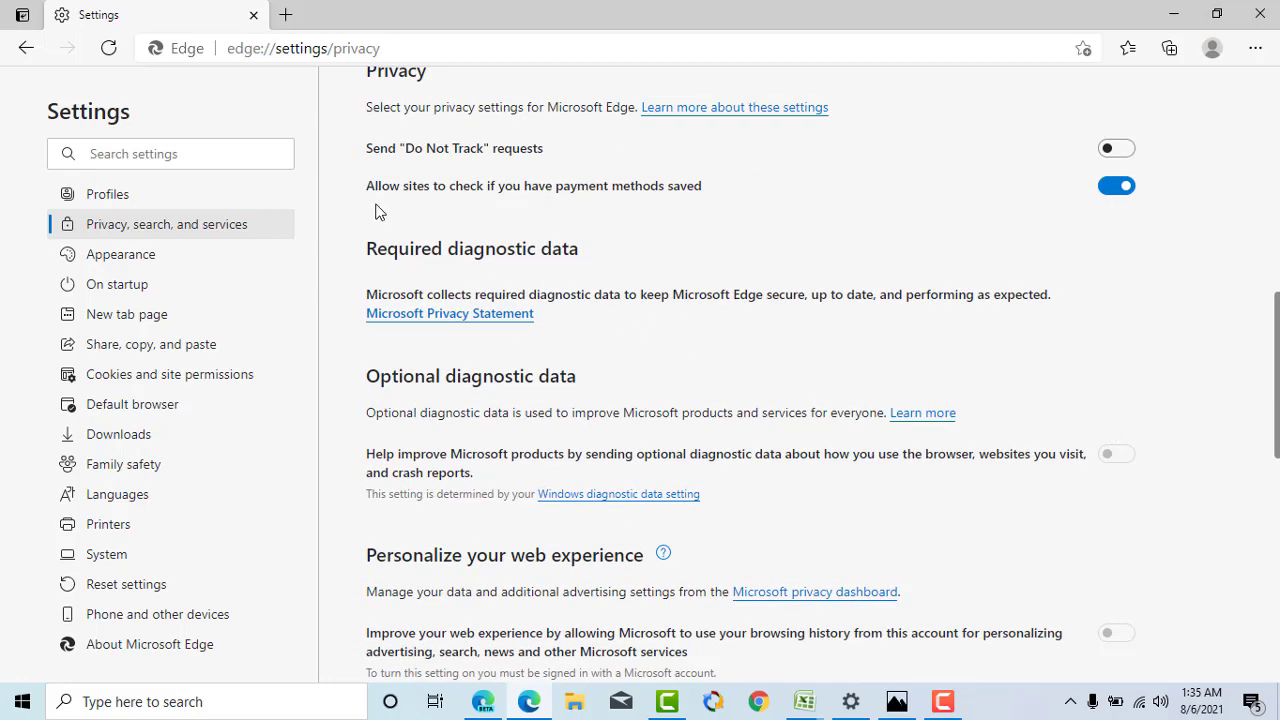
scroll(685, 225, up, 2)
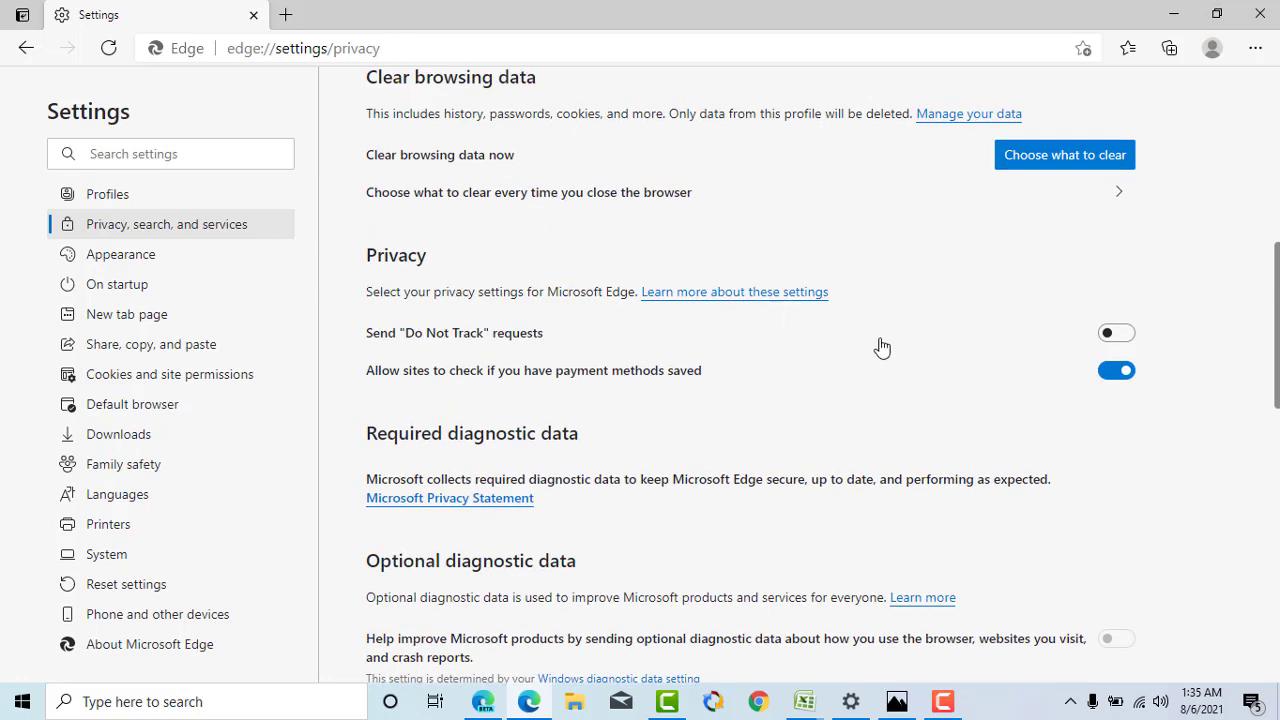
scroll(886, 346, down, 7)
scroll(903, 387, down, 3)
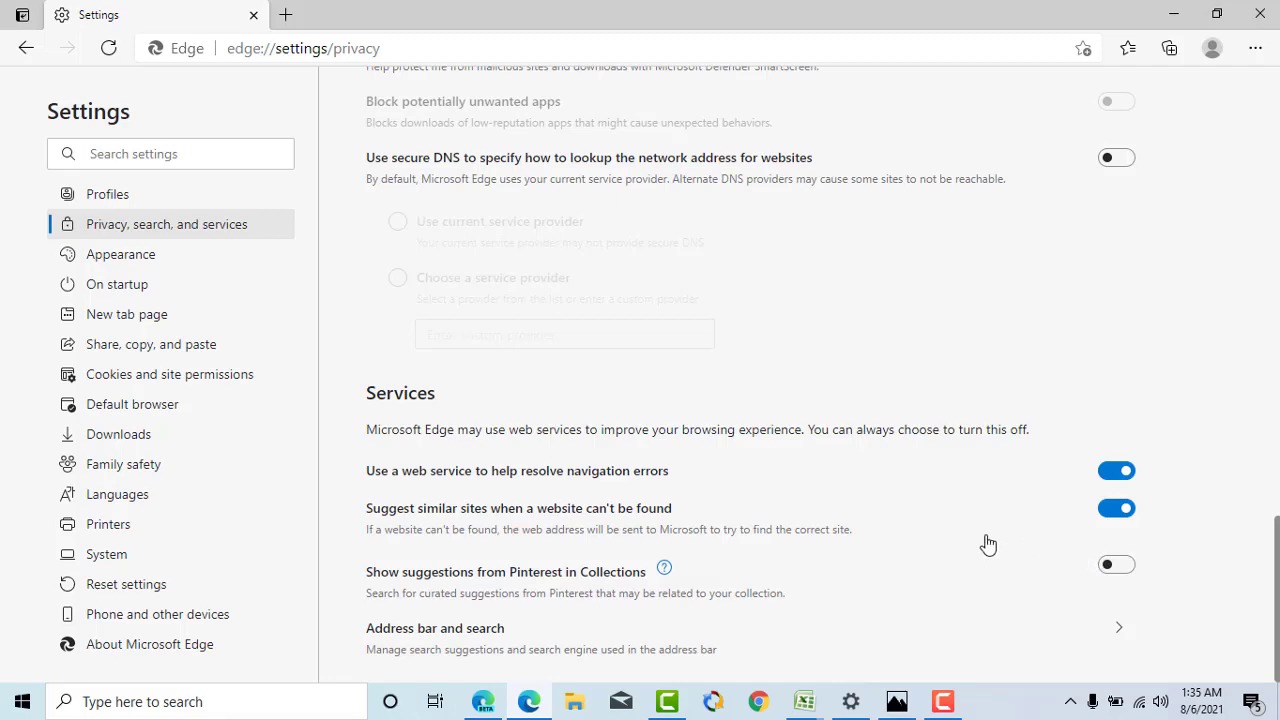
scroll(988, 544, up, 4)
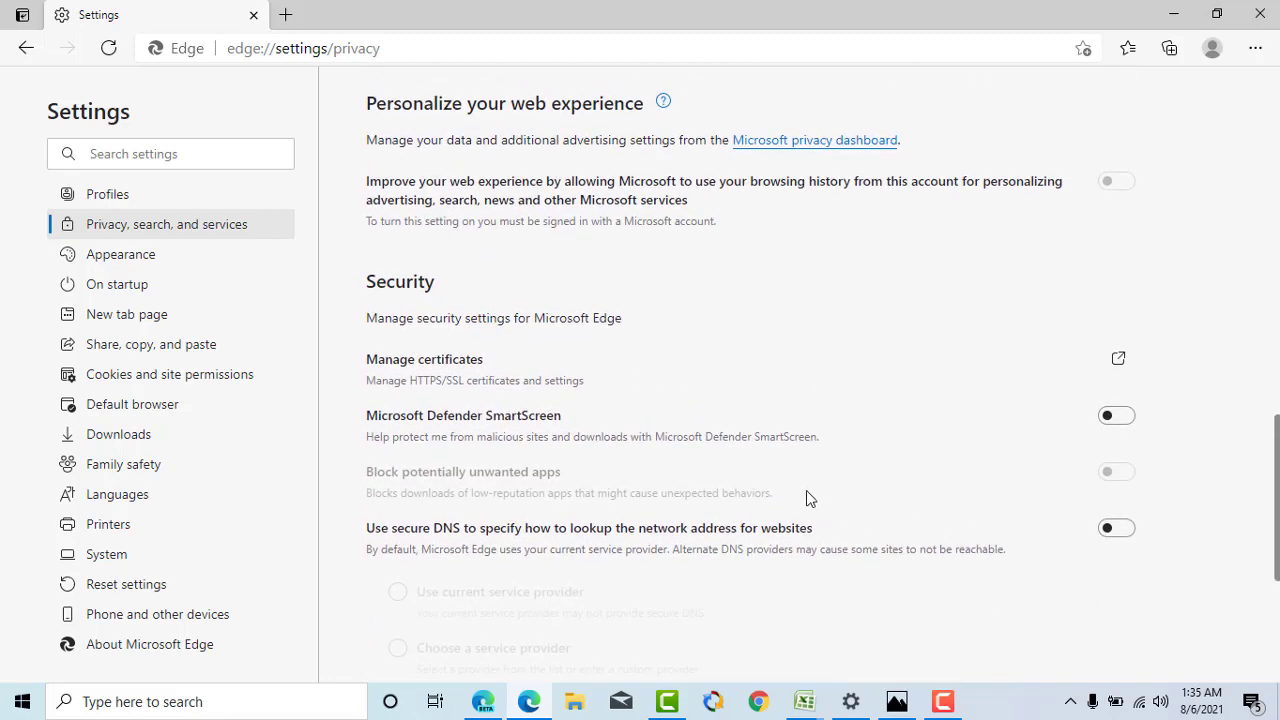
scroll(810, 497, up, 6)
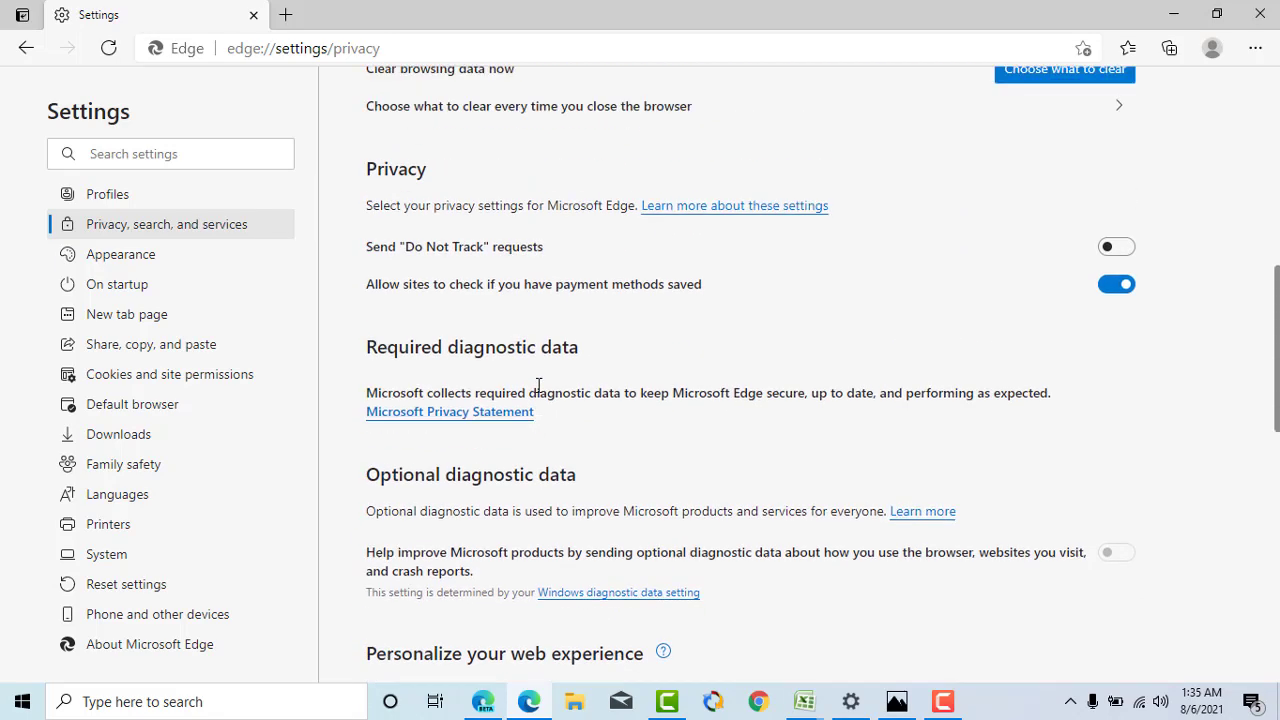
scroll(538, 385, up, 2)
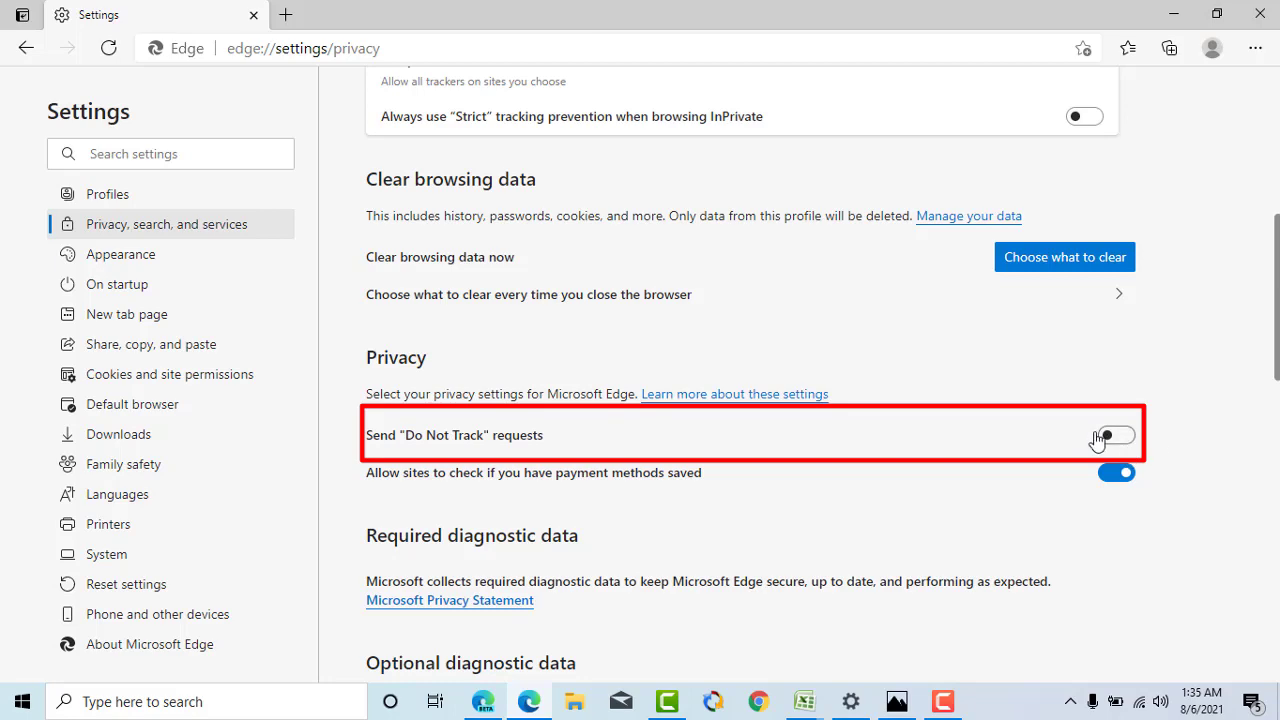
scroll(1123, 437, up, 2)
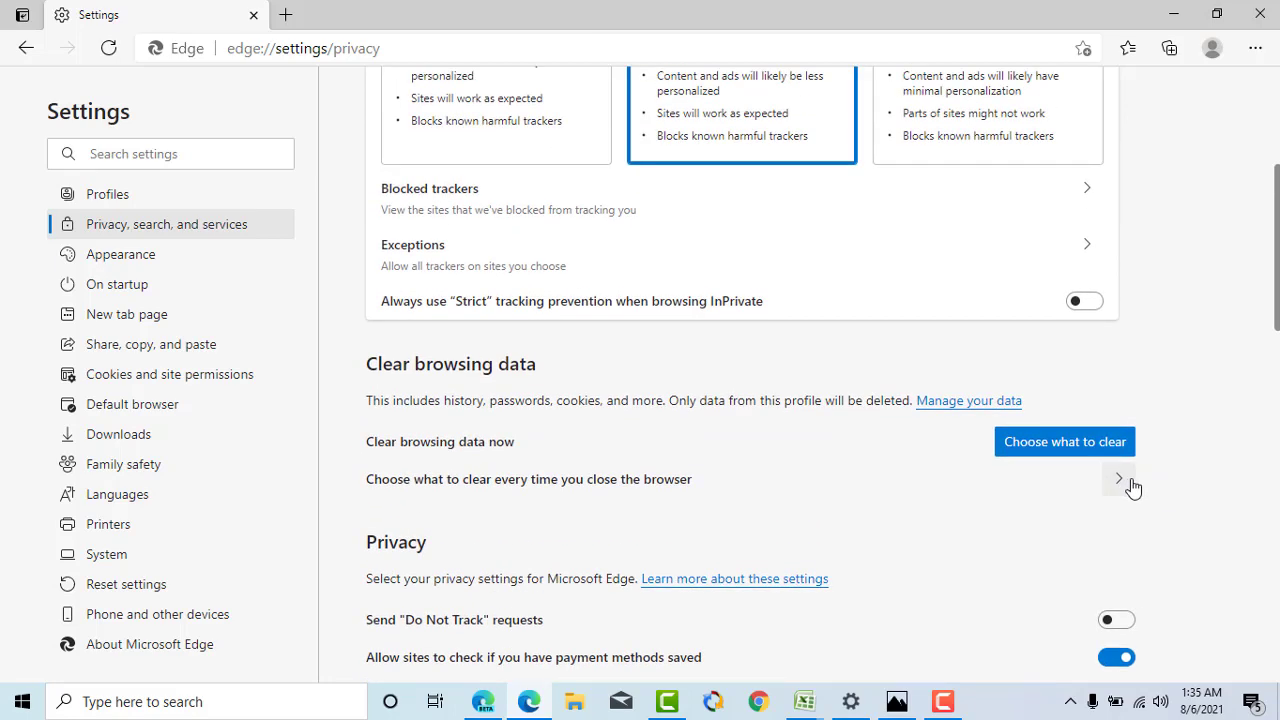
scroll(1135, 470, down, 2)
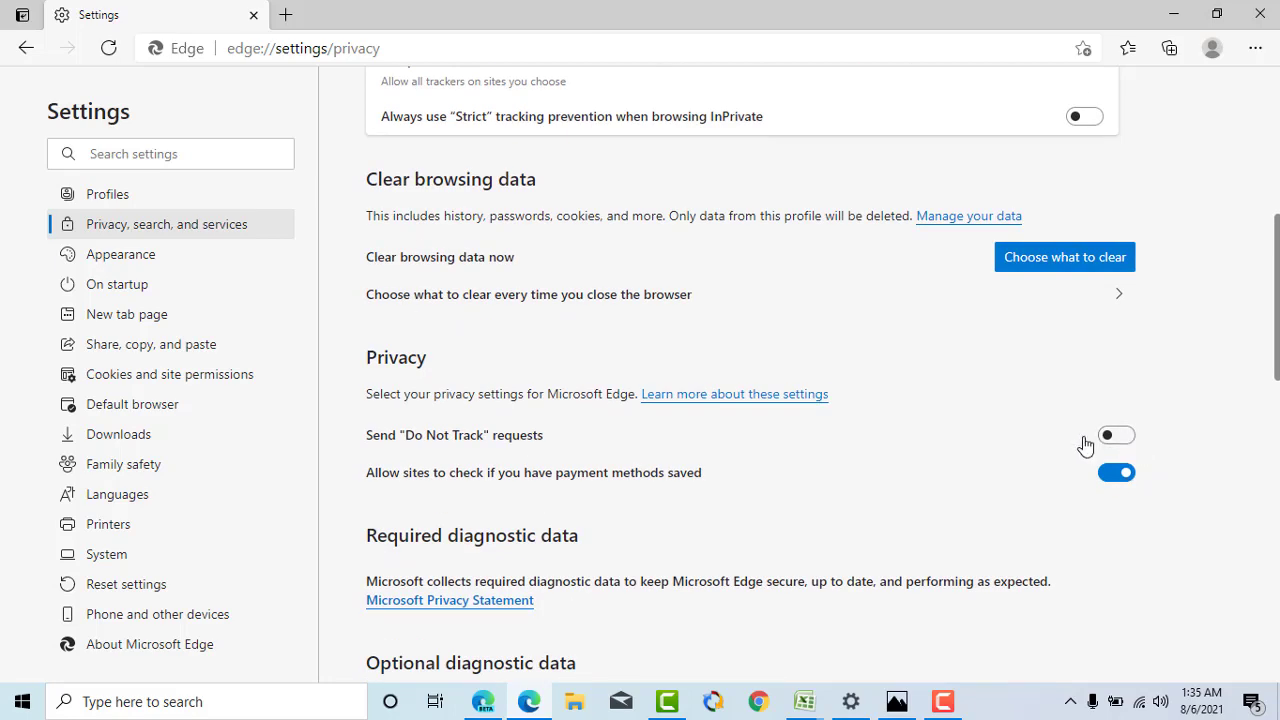
scroll(1060, 445, down, 3)
scroll(900, 460, down, 2)
scroll(543, 443, down, 2)
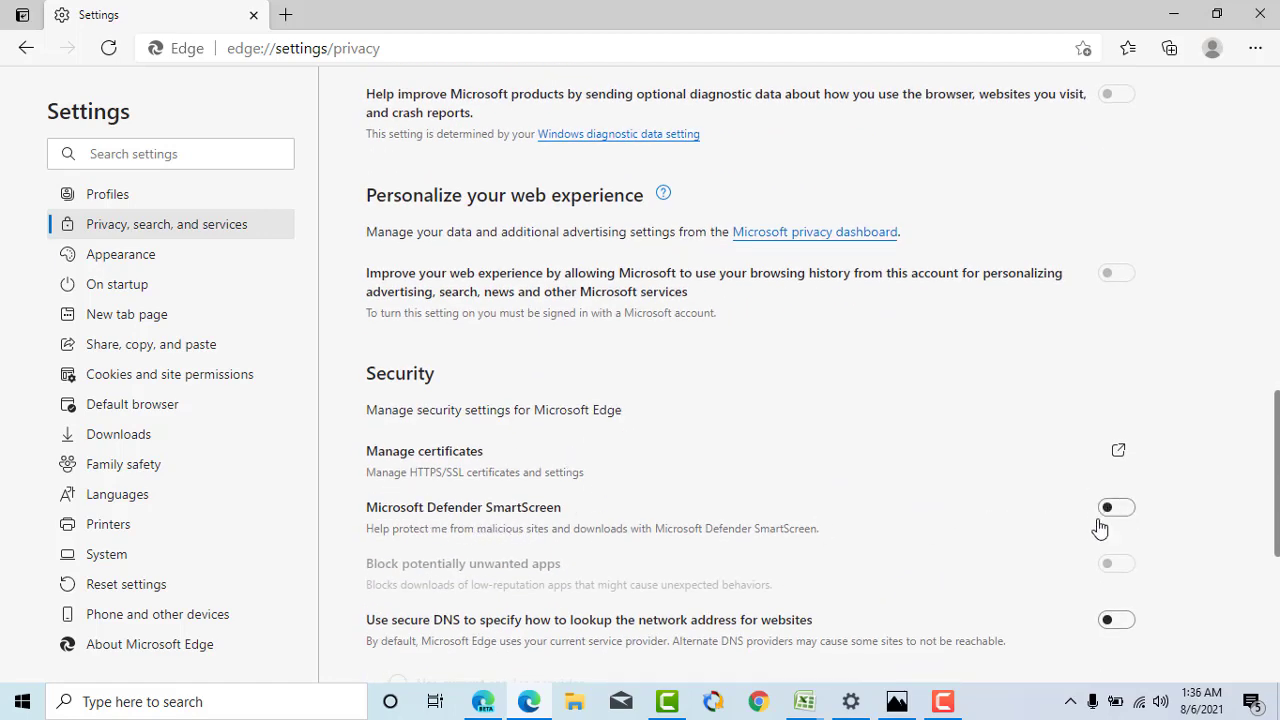
scroll(529, 543, down, 1)
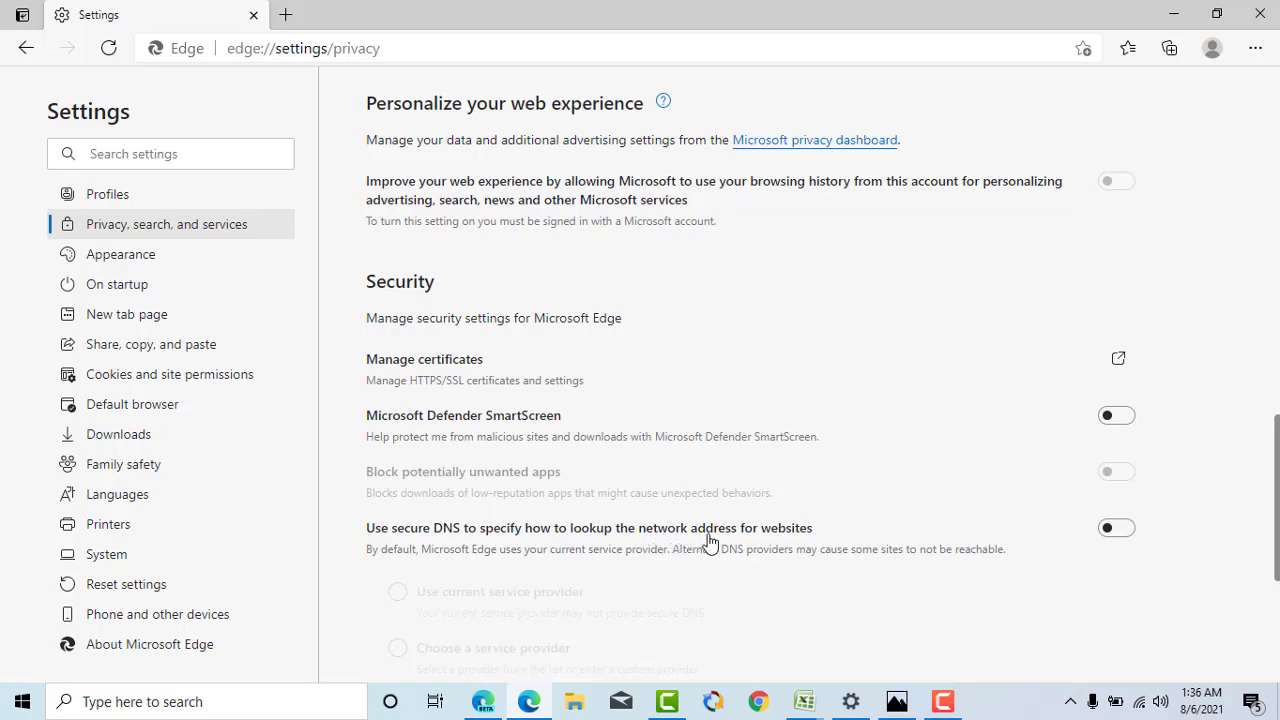
scroll(898, 509, down, 4)
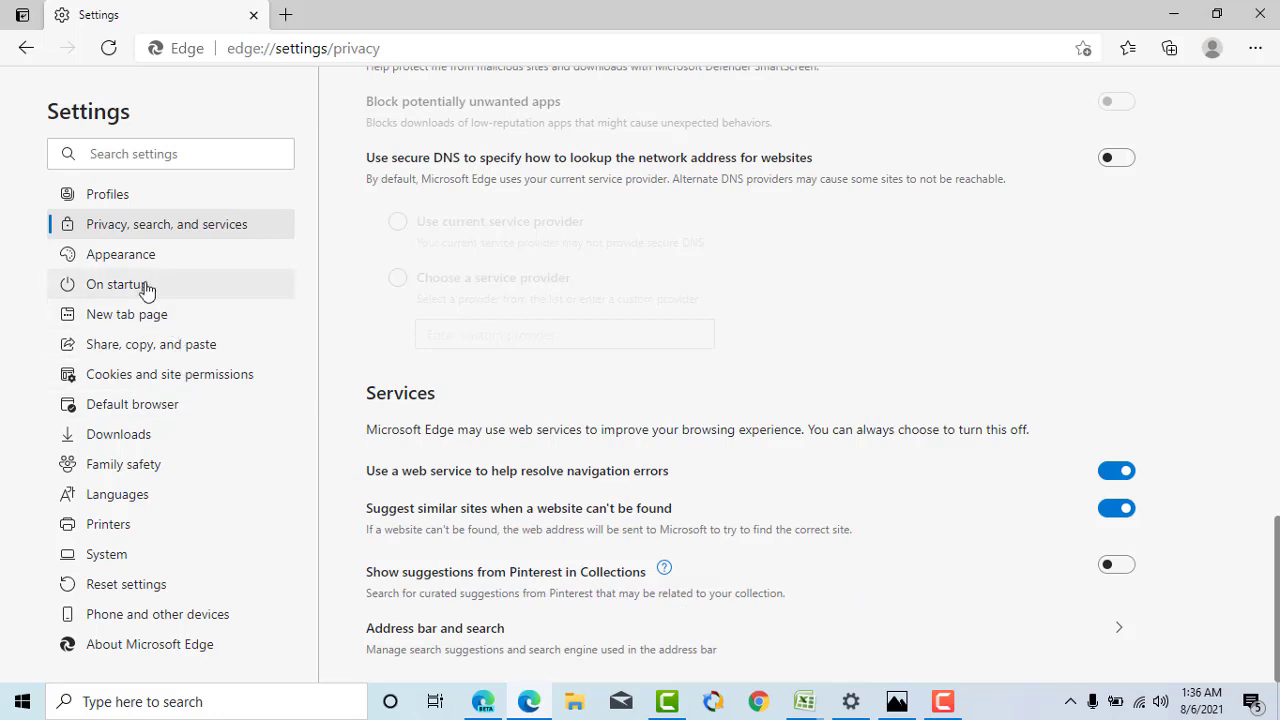
Step: Open the Location permission page under Cookies and site permissions
click(148, 376)
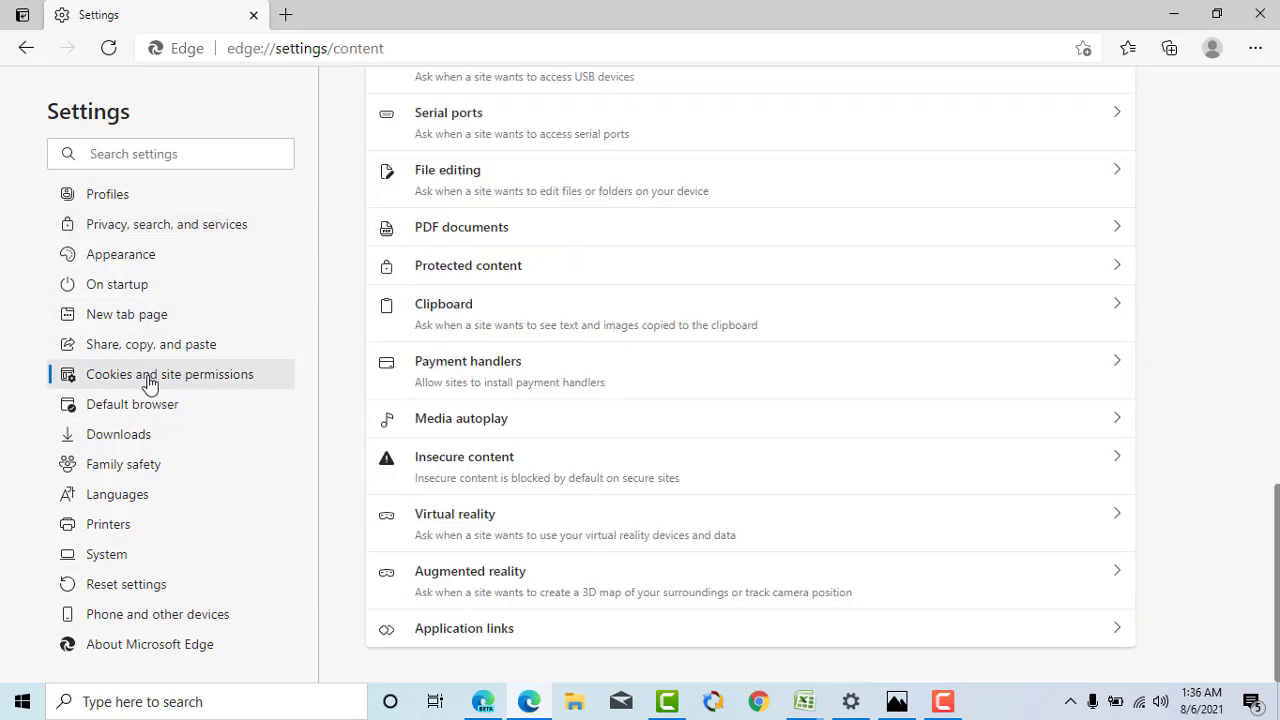
scroll(552, 442, up, 5)
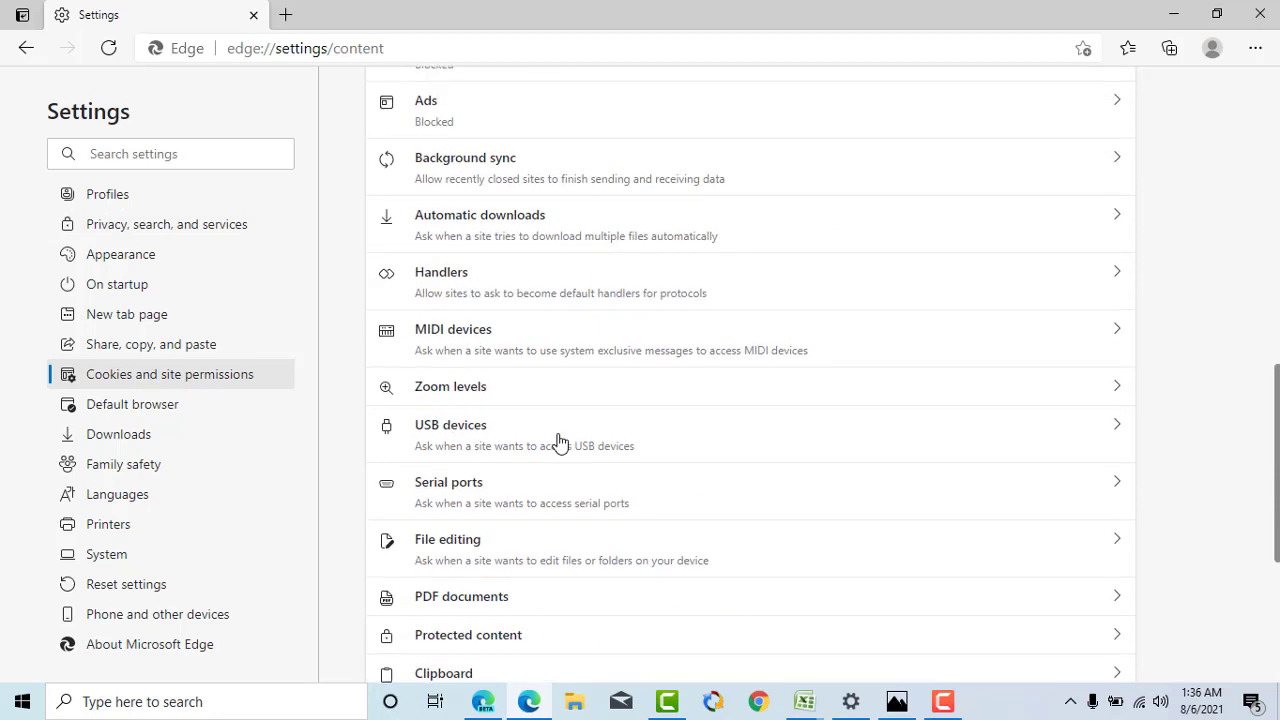
scroll(560, 442, up, 5)
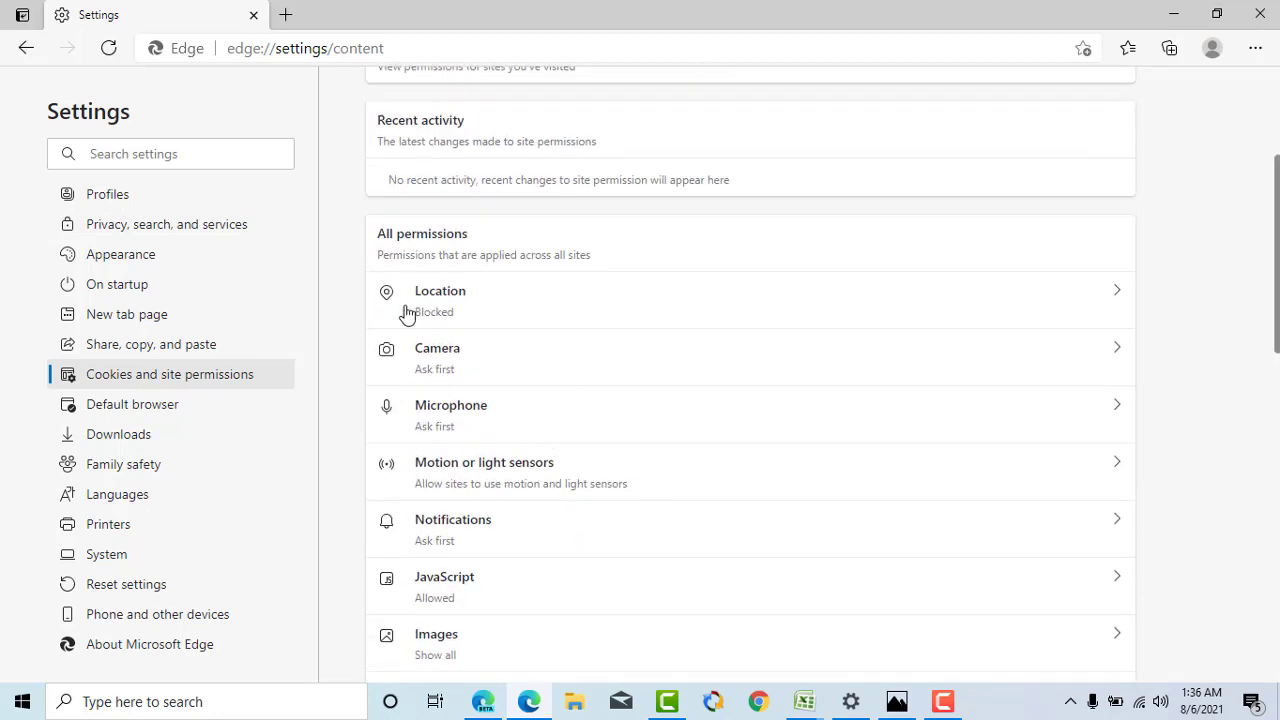
click(595, 321)
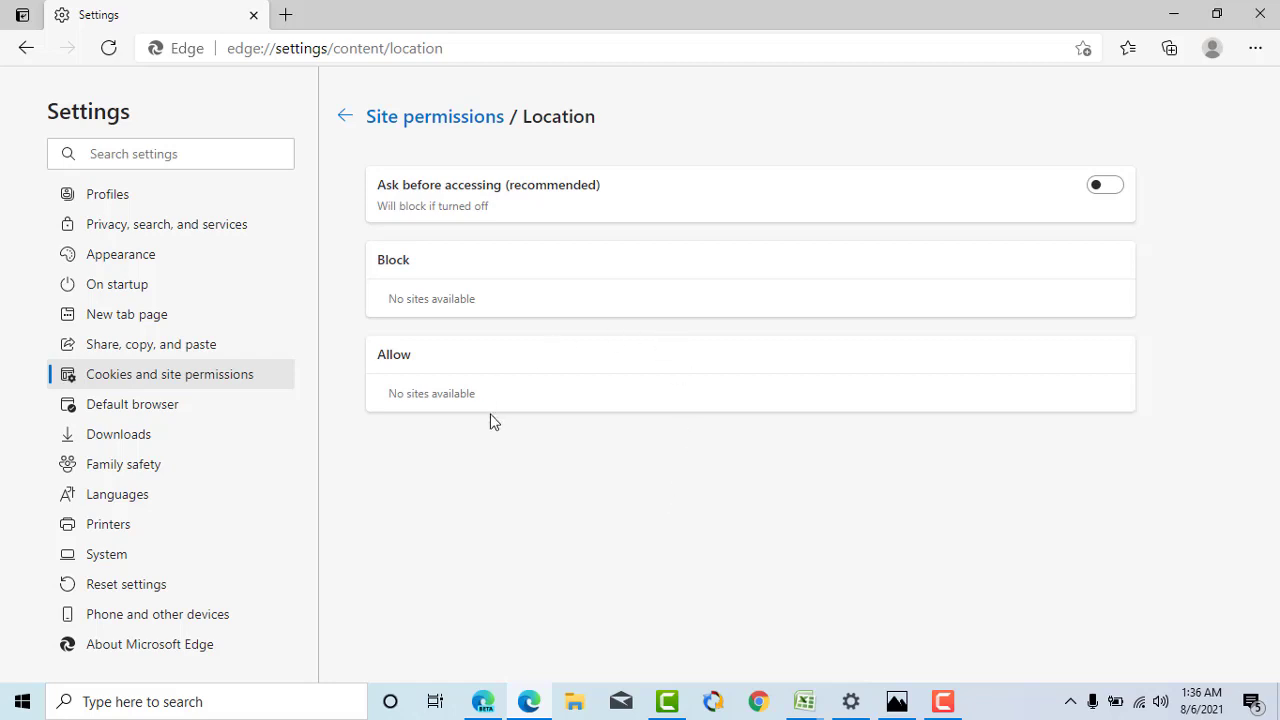
Step: Minimize Edge, bring the Tuxler VPN window lower on the desktop, and select the IMG file
click(1174, 14)
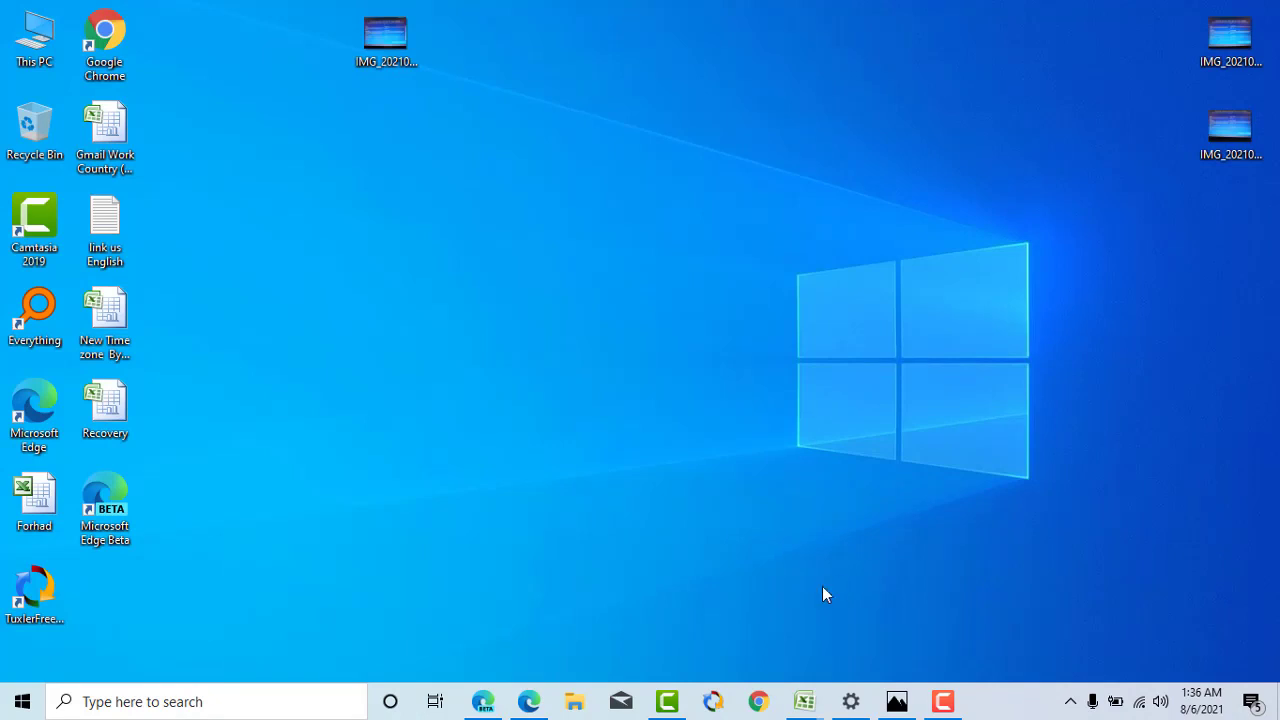
click(713, 703)
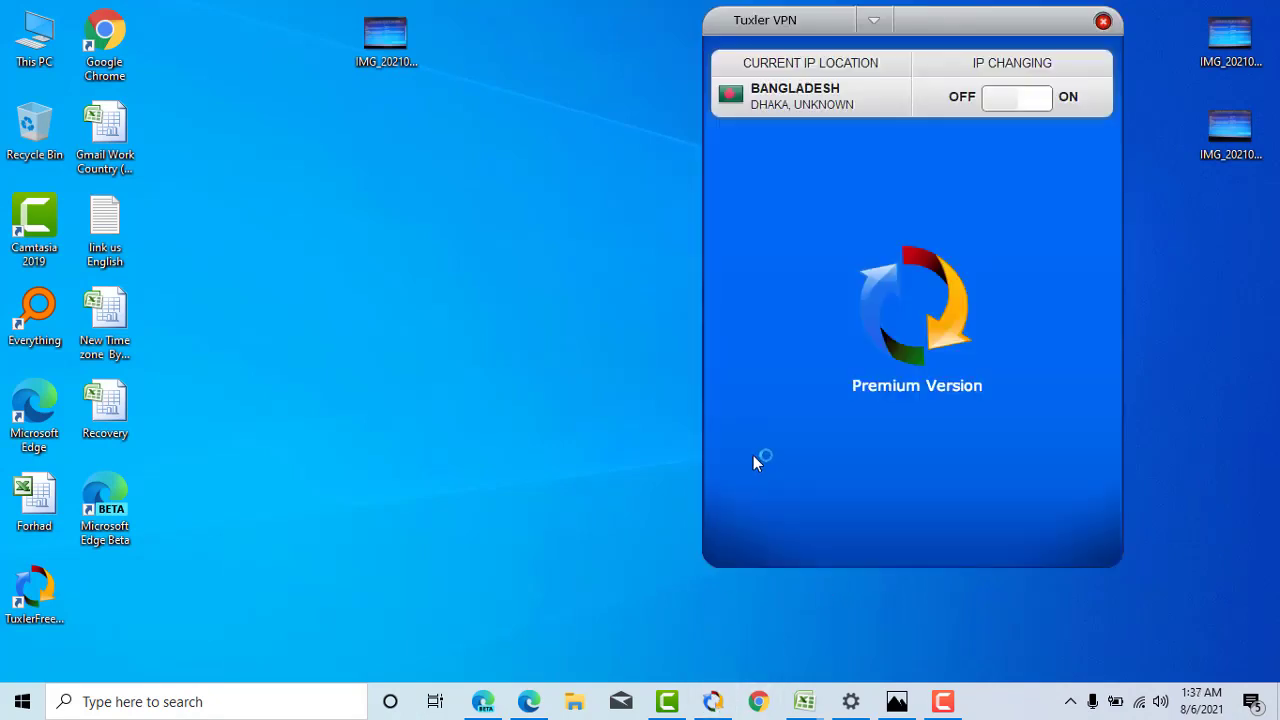
drag(963, 33, 986, 101)
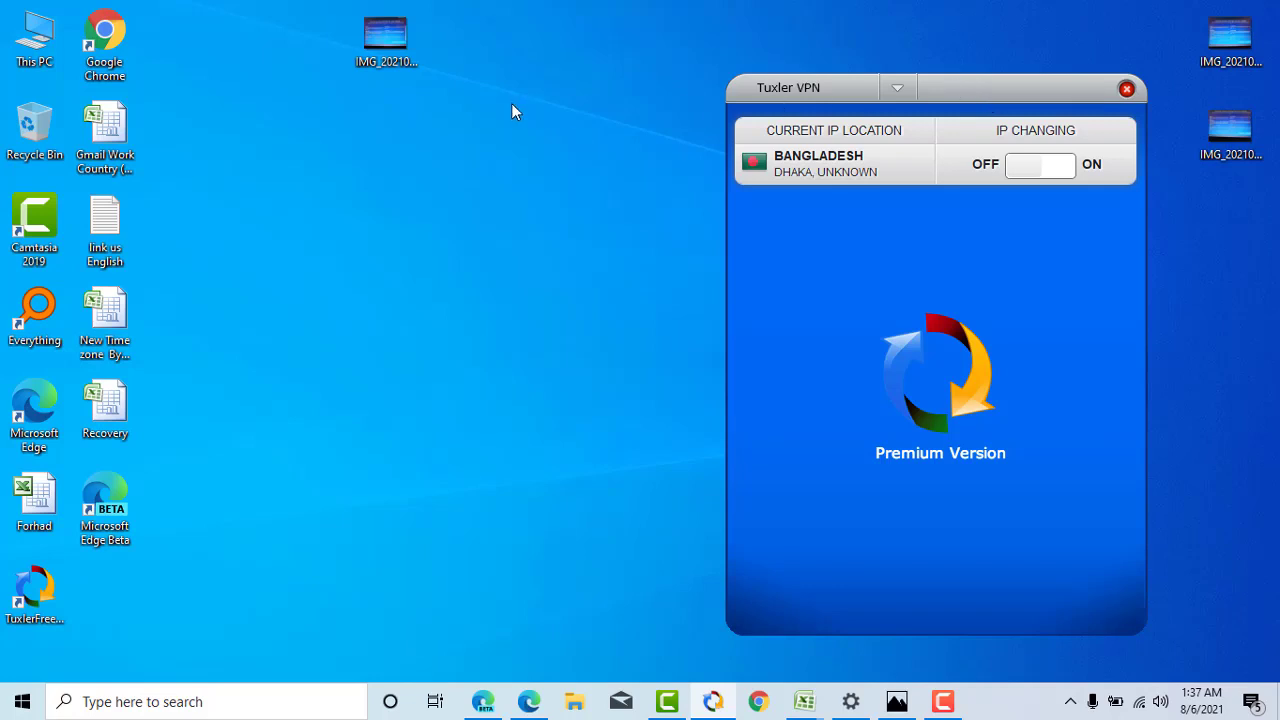
click(386, 38)
double_click(385, 38)
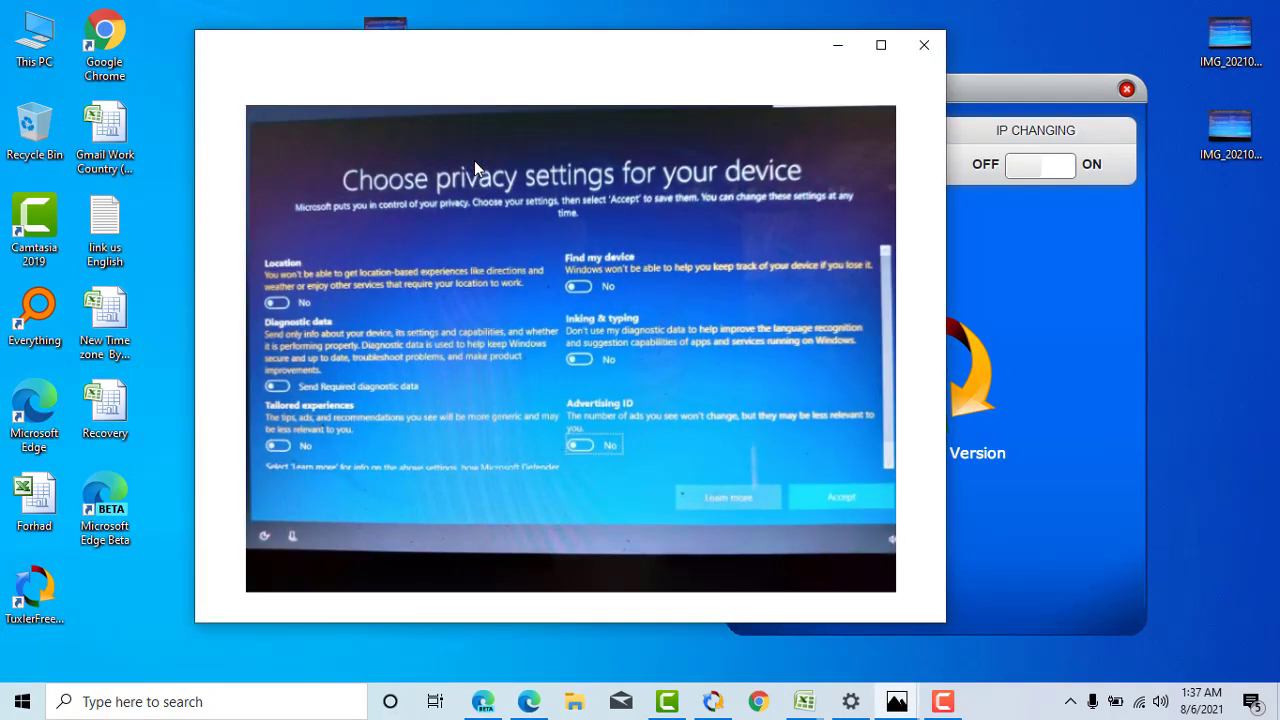
click(881, 46)
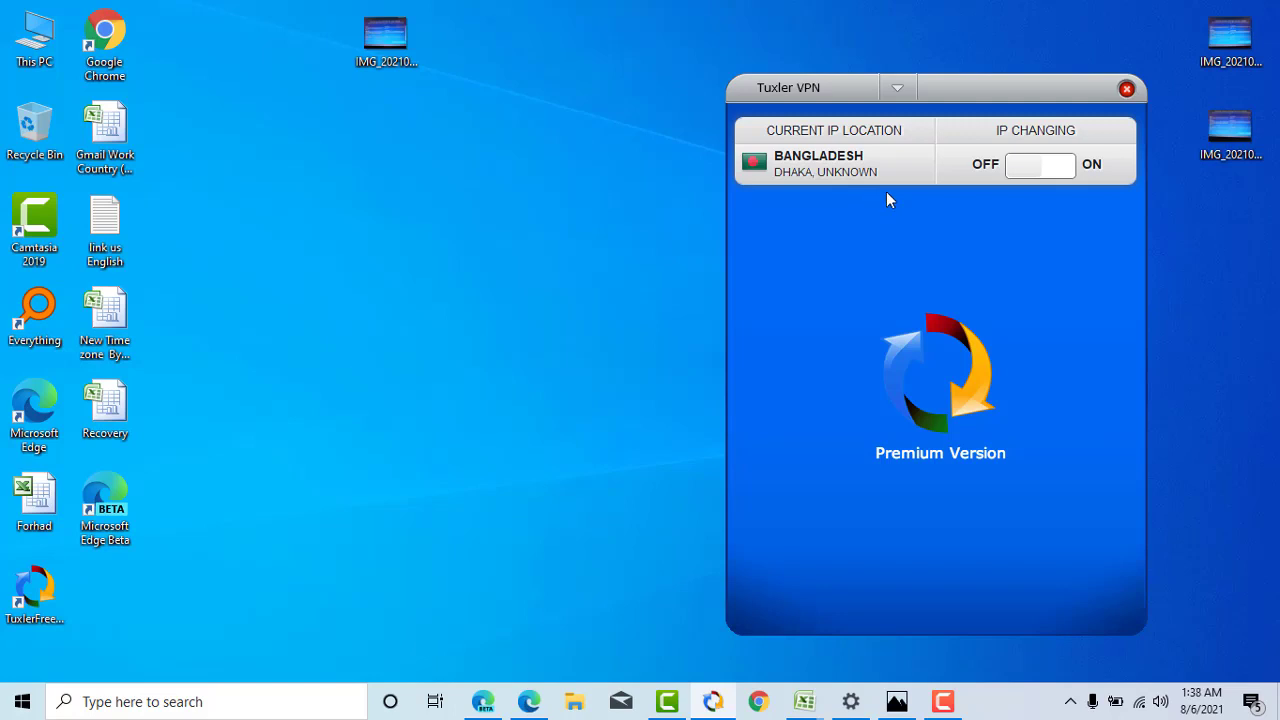
Step: Turn on IP changing with residential locations in Tuxler to get a Nigeria, Abuja IP
drag(997, 93, 996, 60)
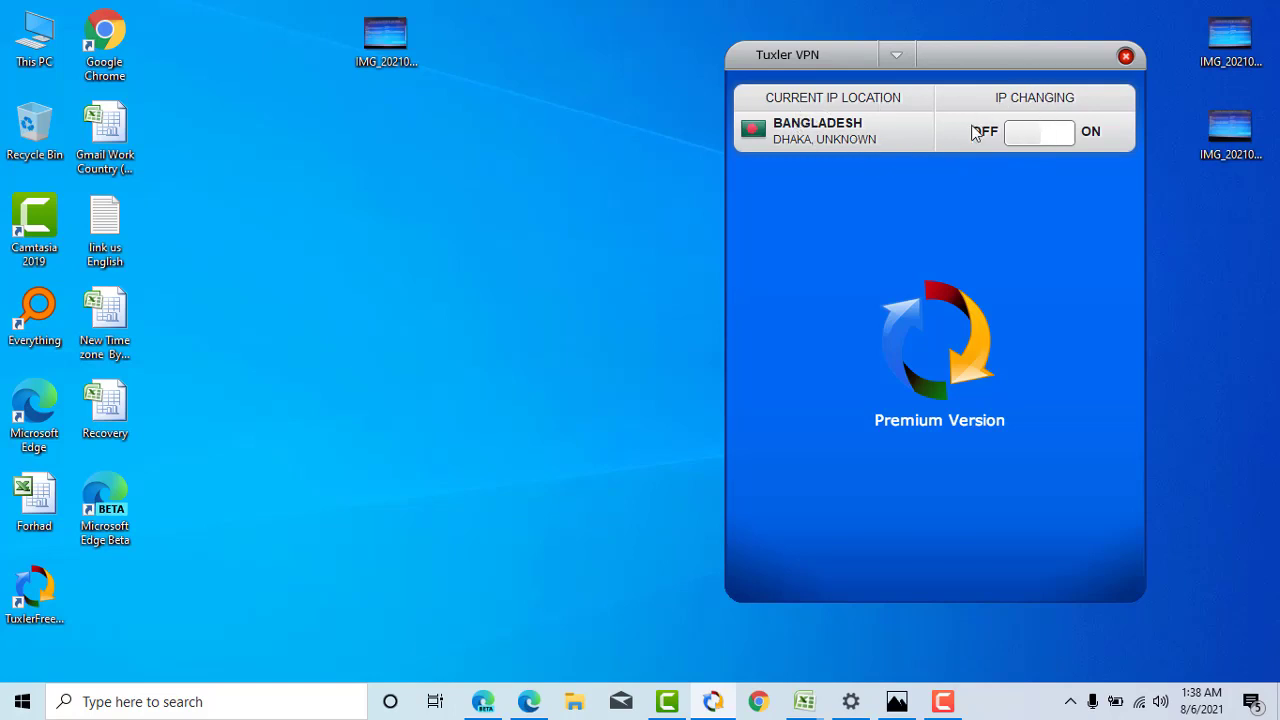
click(1066, 139)
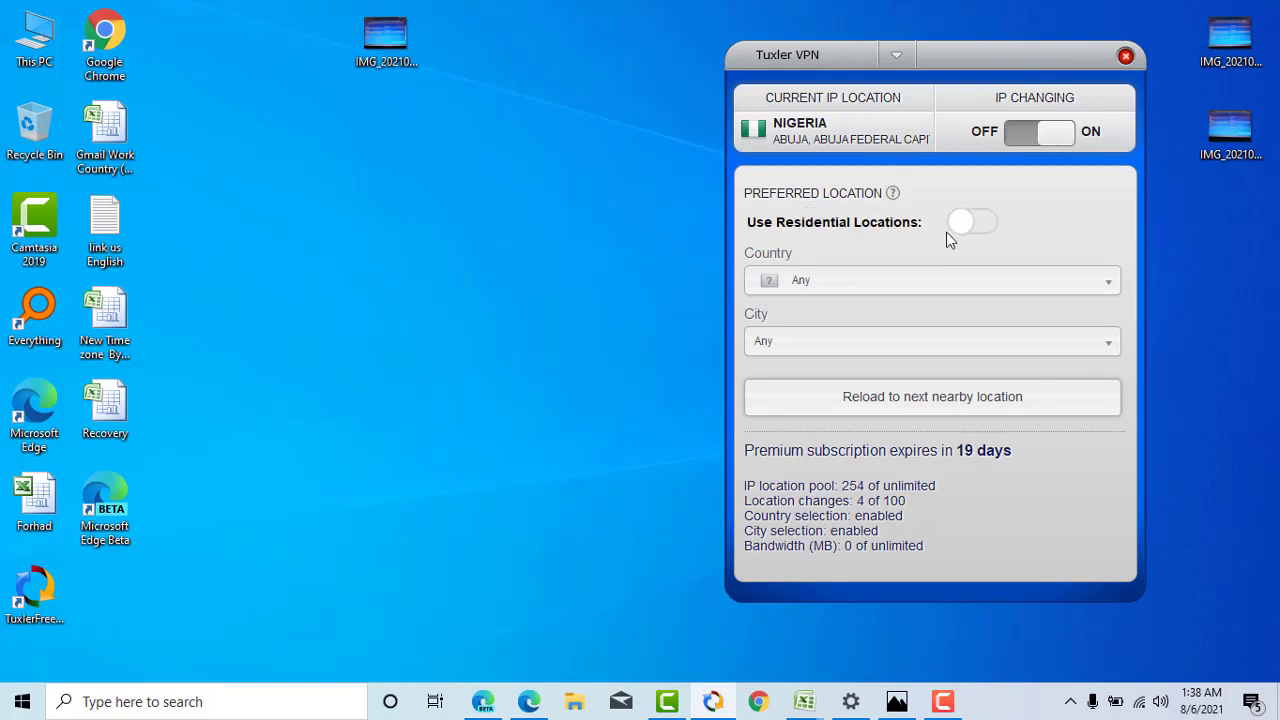
click(984, 229)
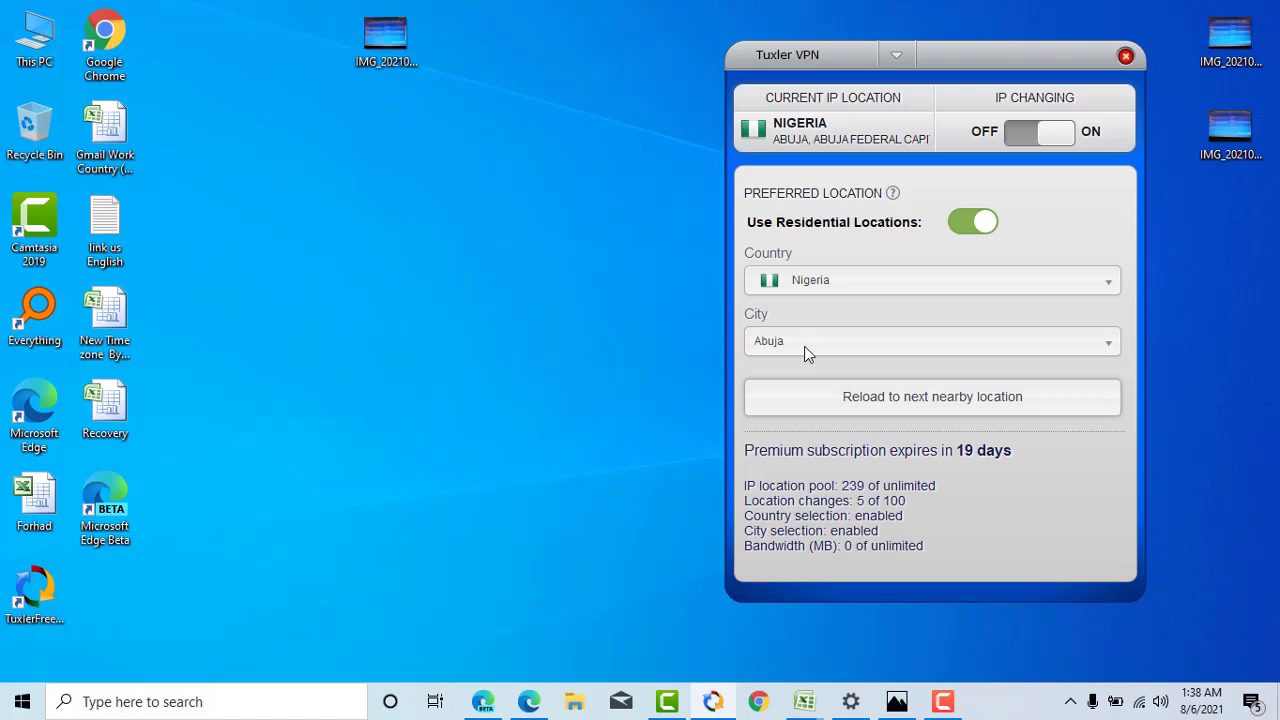
drag(964, 56, 1093, 104)
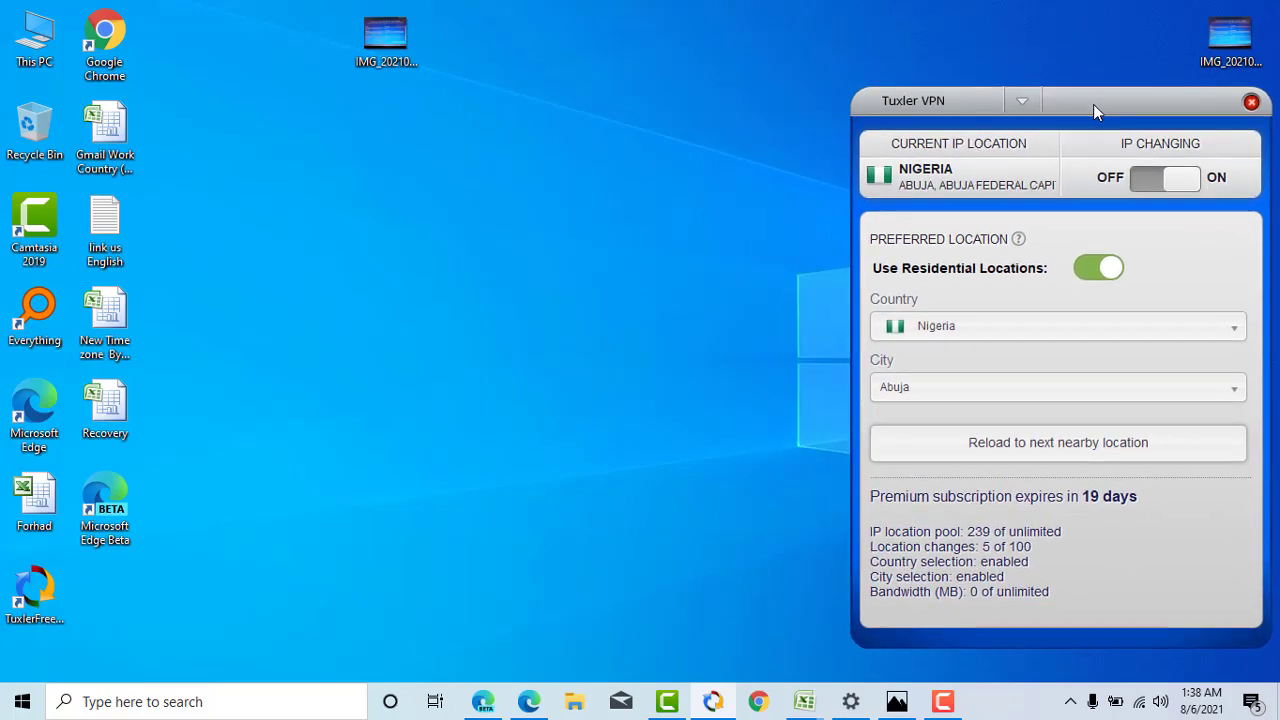
Step: Open the 'link us English' note above the VPN panel and switch to the New Time zone workbook
double_click(110, 225)
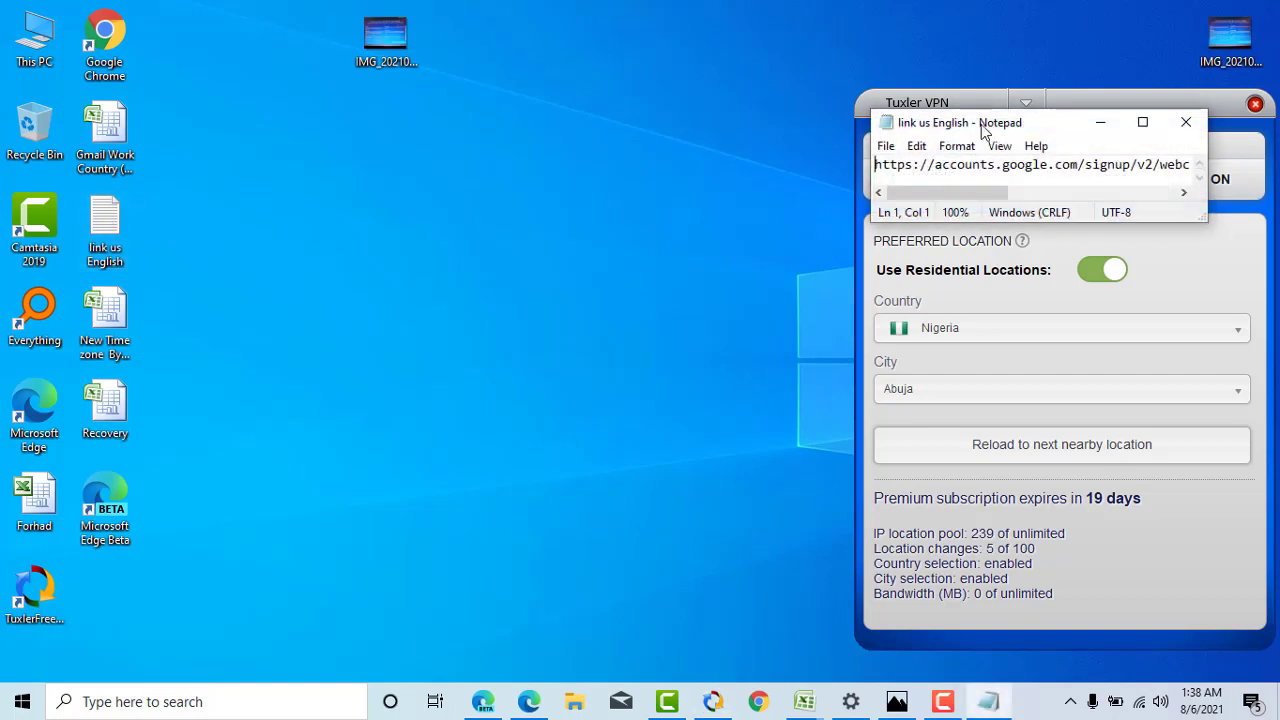
drag(983, 127, 977, 50)
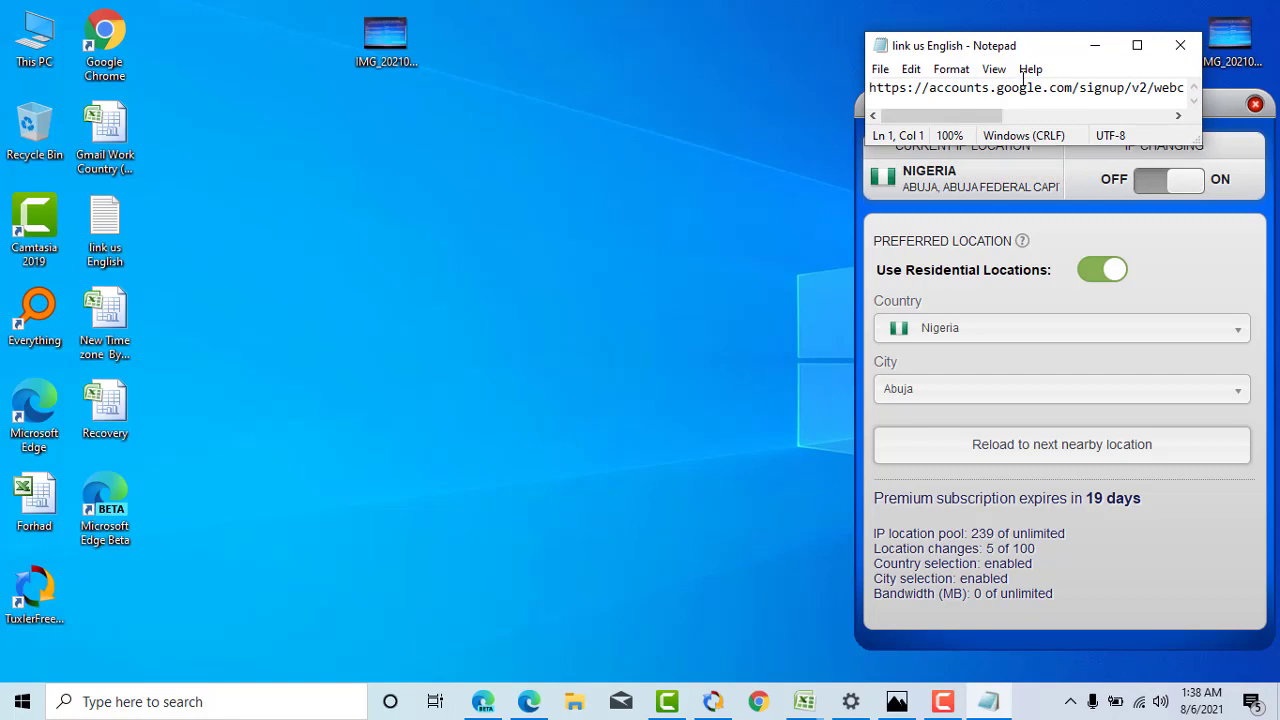
click(804, 700)
click(910, 632)
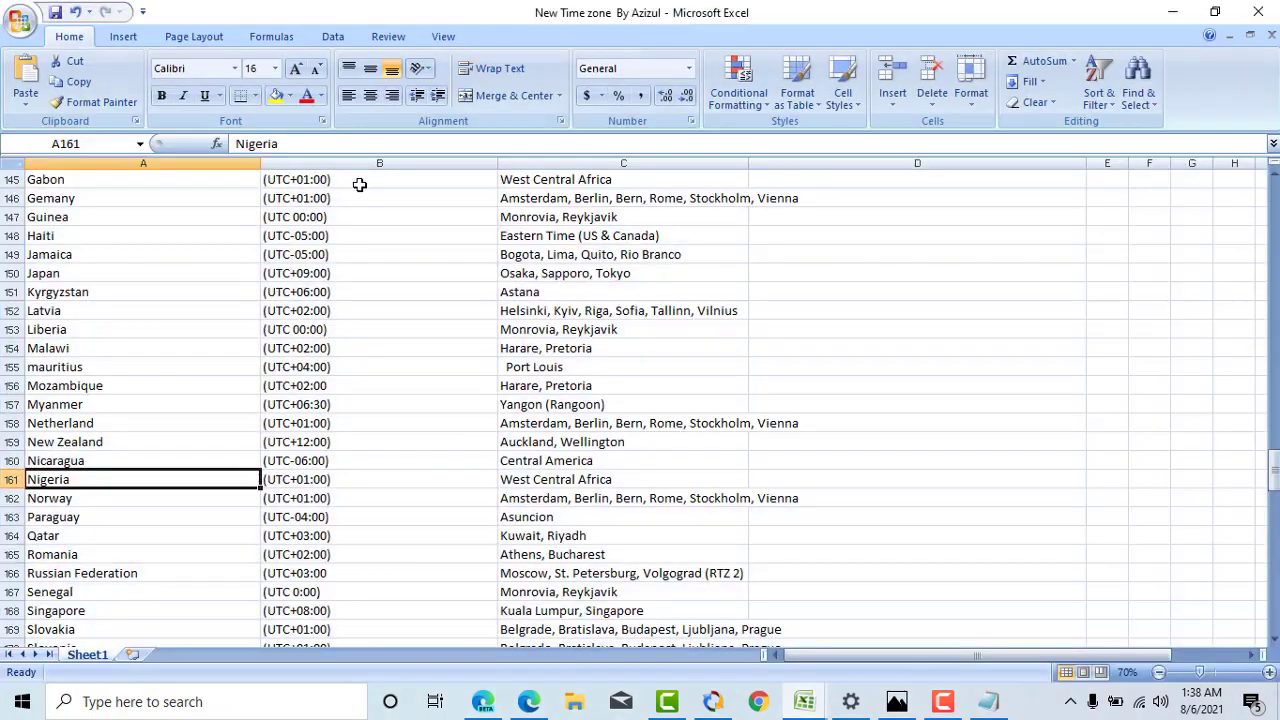
Step: Scroll the New Time zone workbook to Nigeria's row, then minimize Excel
scroll(452, 380, up, 11)
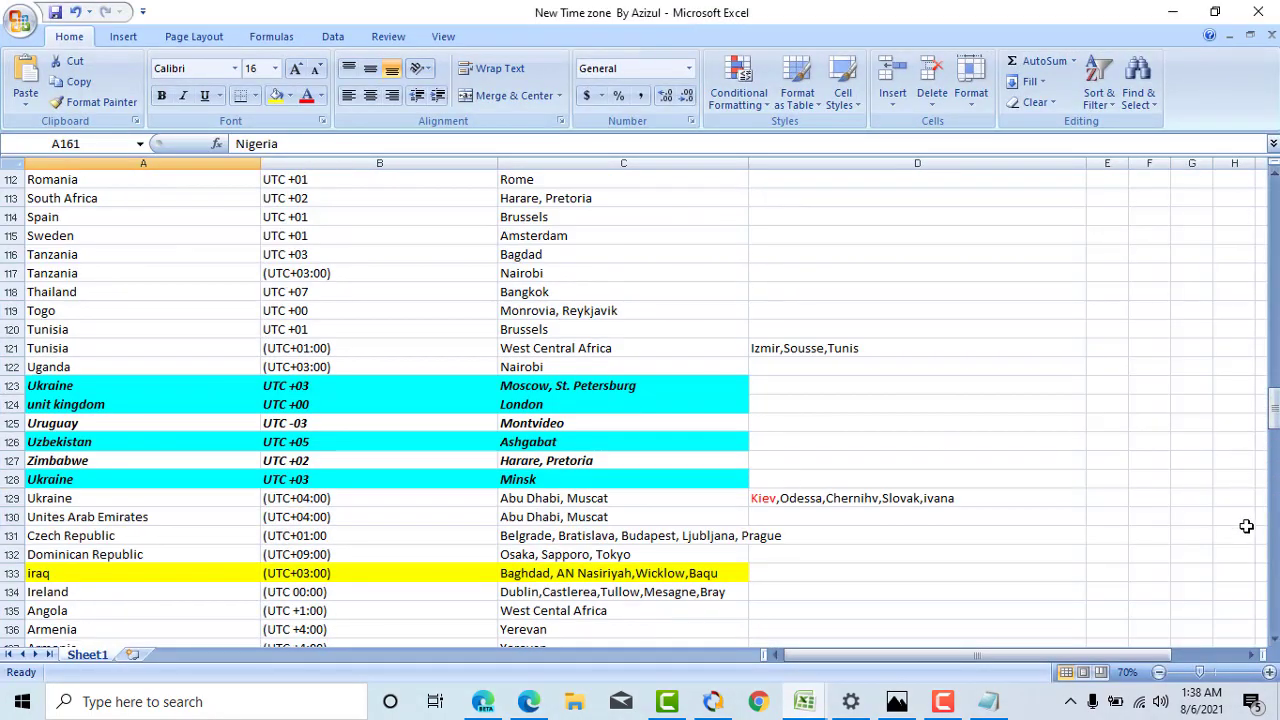
drag(1276, 368, 1274, 185)
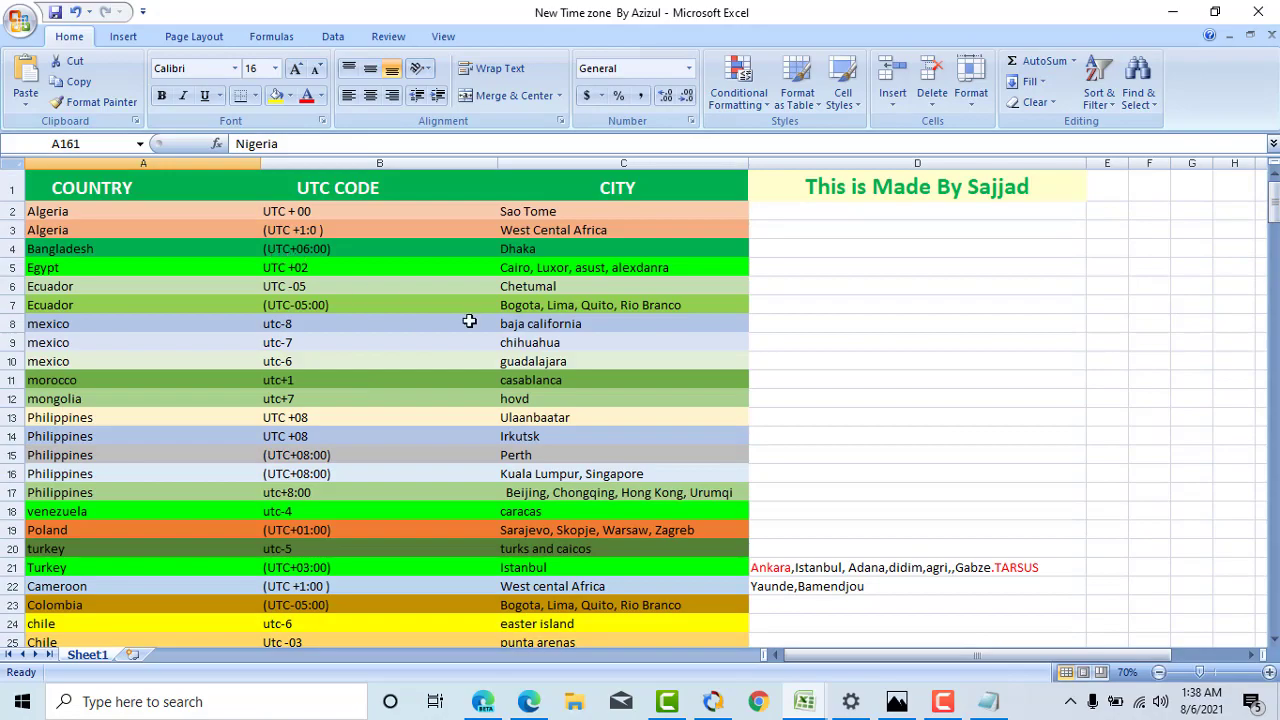
scroll(346, 380, down, 5)
scroll(351, 507, down, 8)
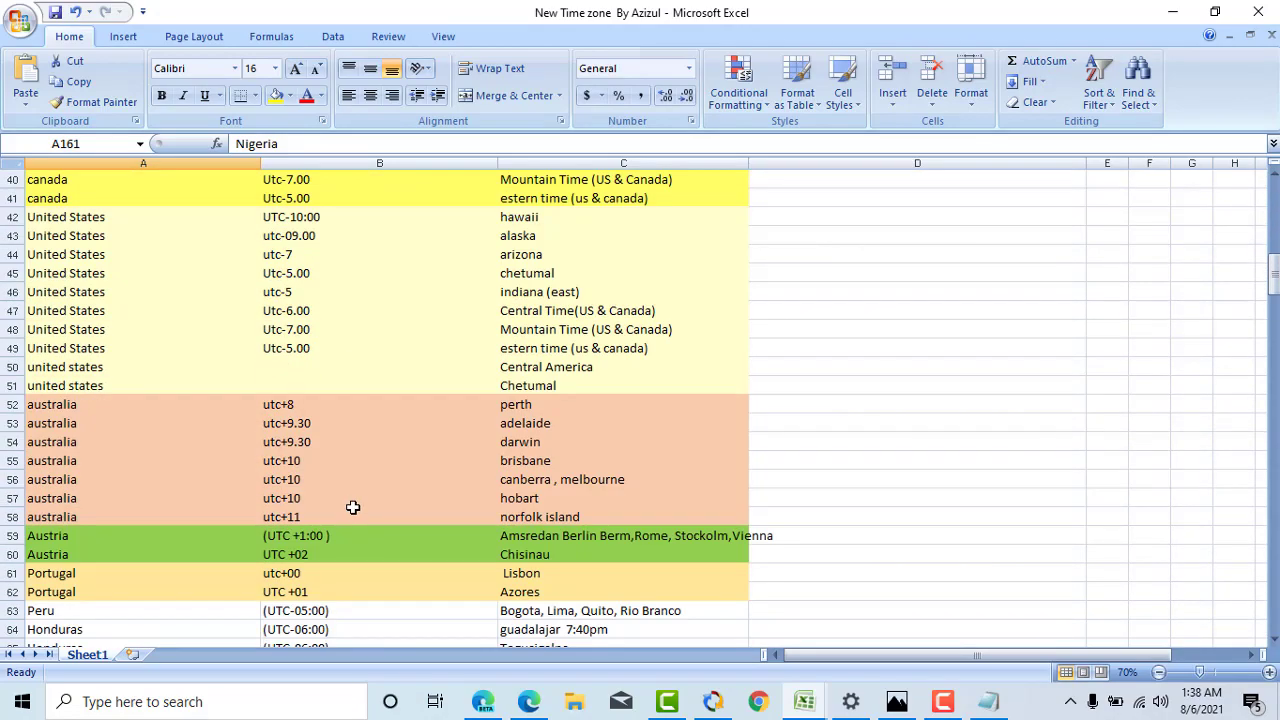
scroll(352, 507, down, 11)
scroll(353, 507, down, 18)
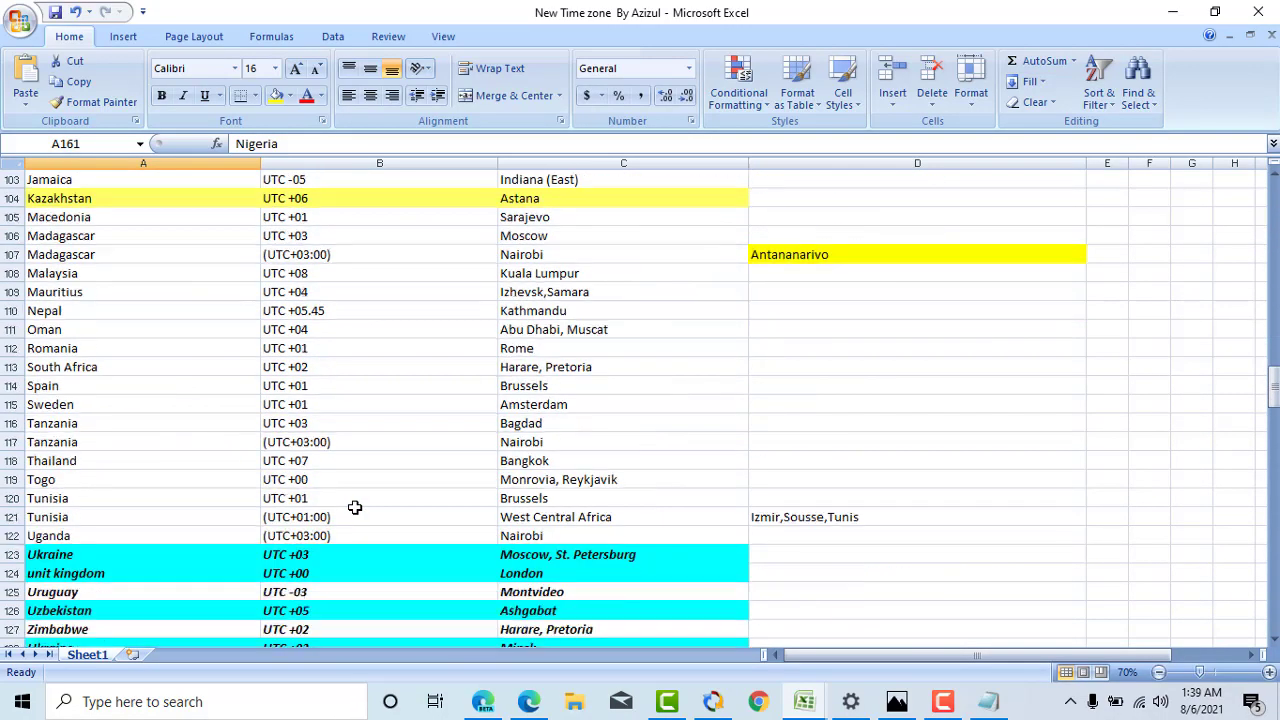
scroll(354, 507, down, 4)
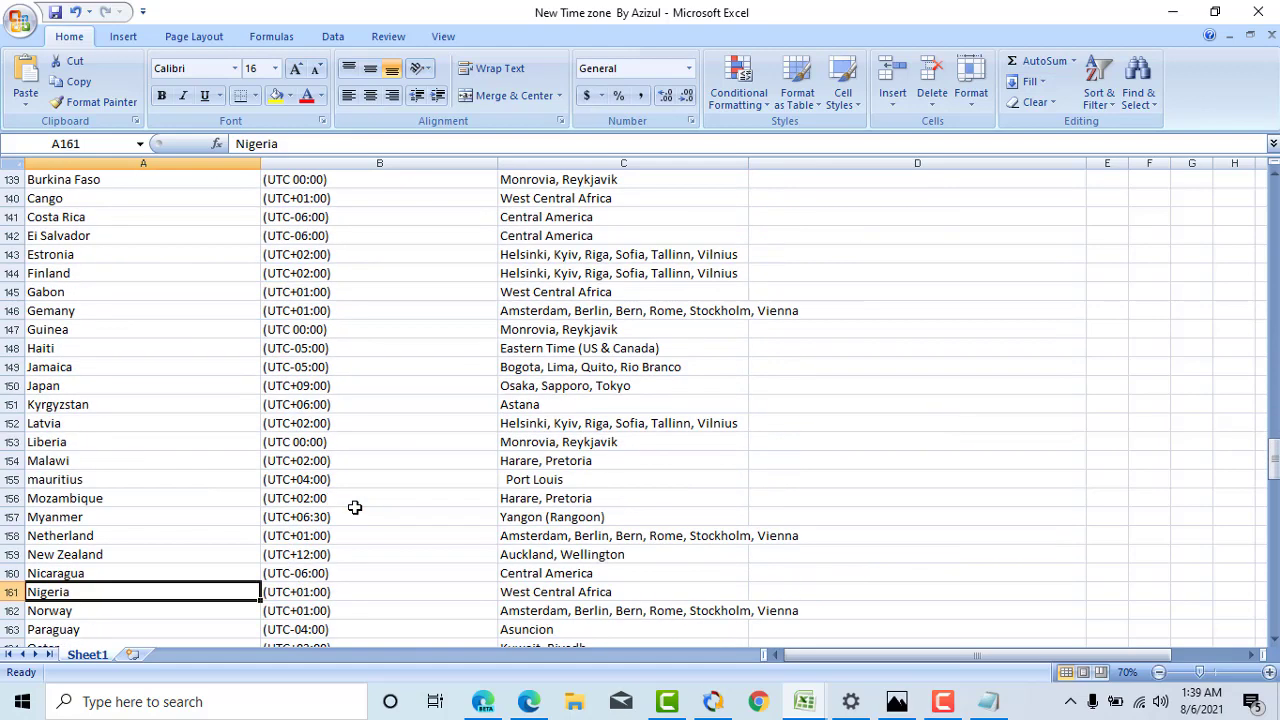
scroll(355, 507, down, 2)
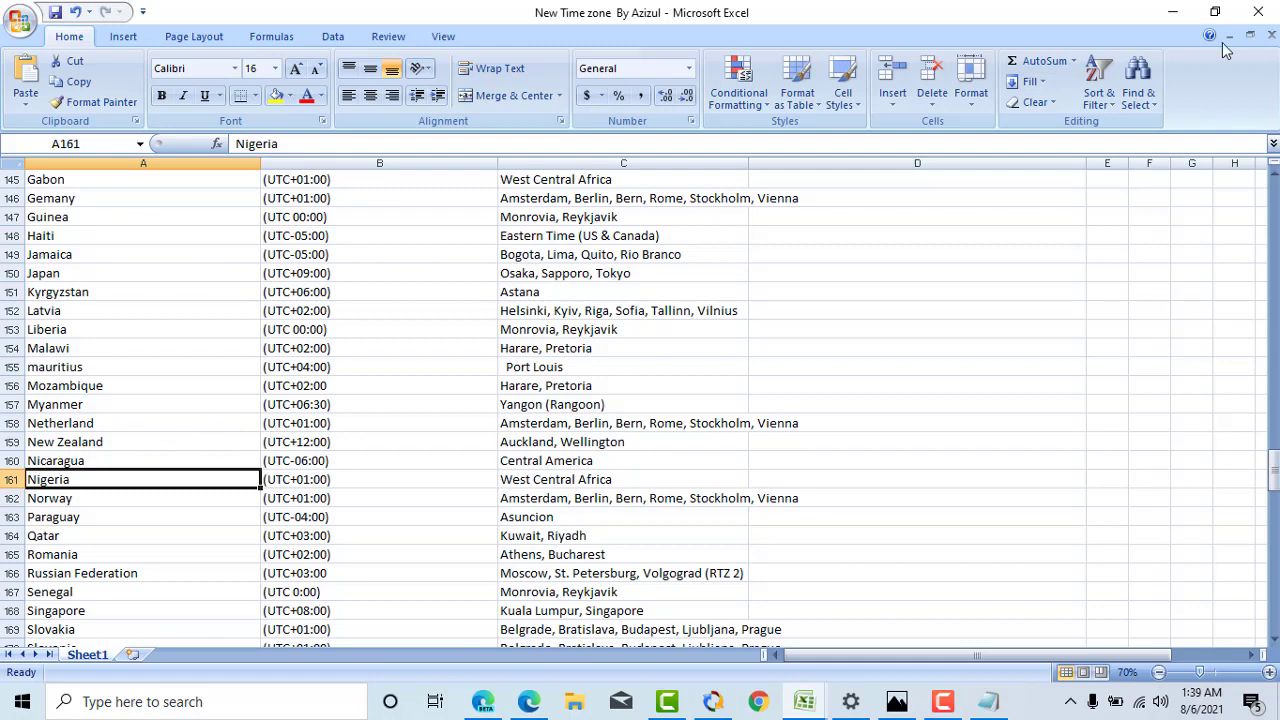
click(1173, 12)
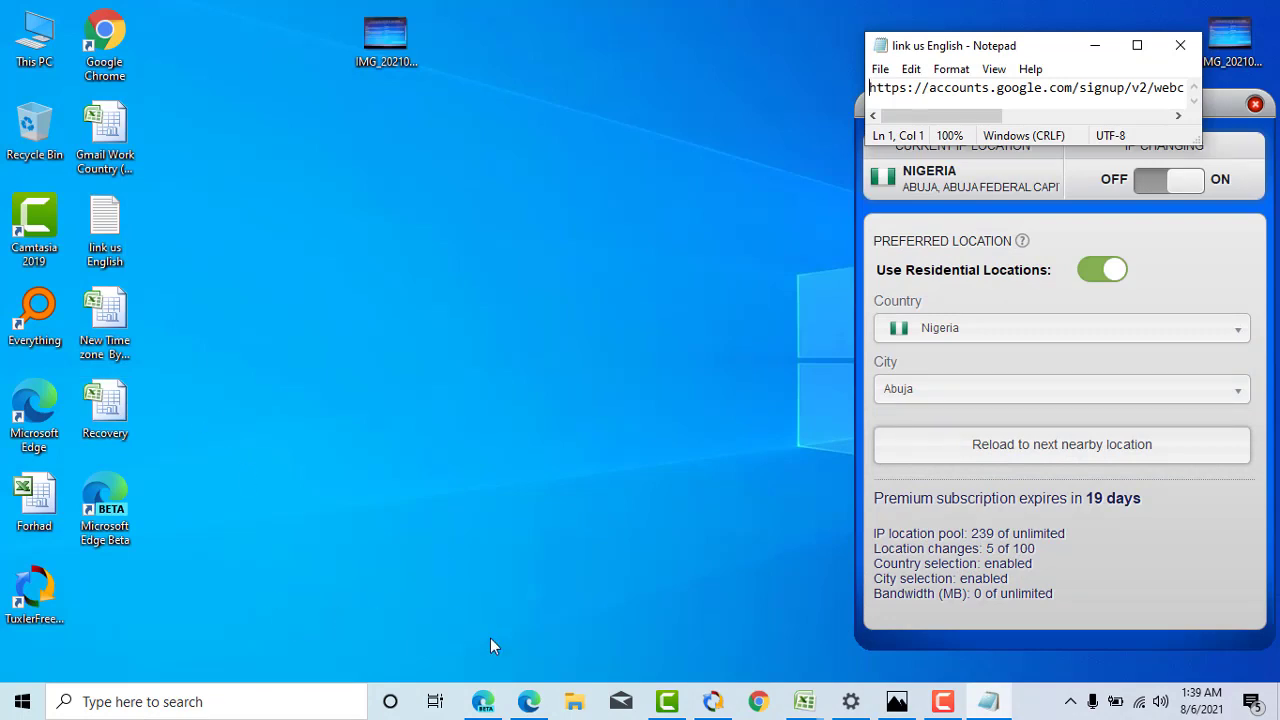
Step: Bring up the Edge windows, minimize the Edge Settings window, and open a new tab
click(483, 701)
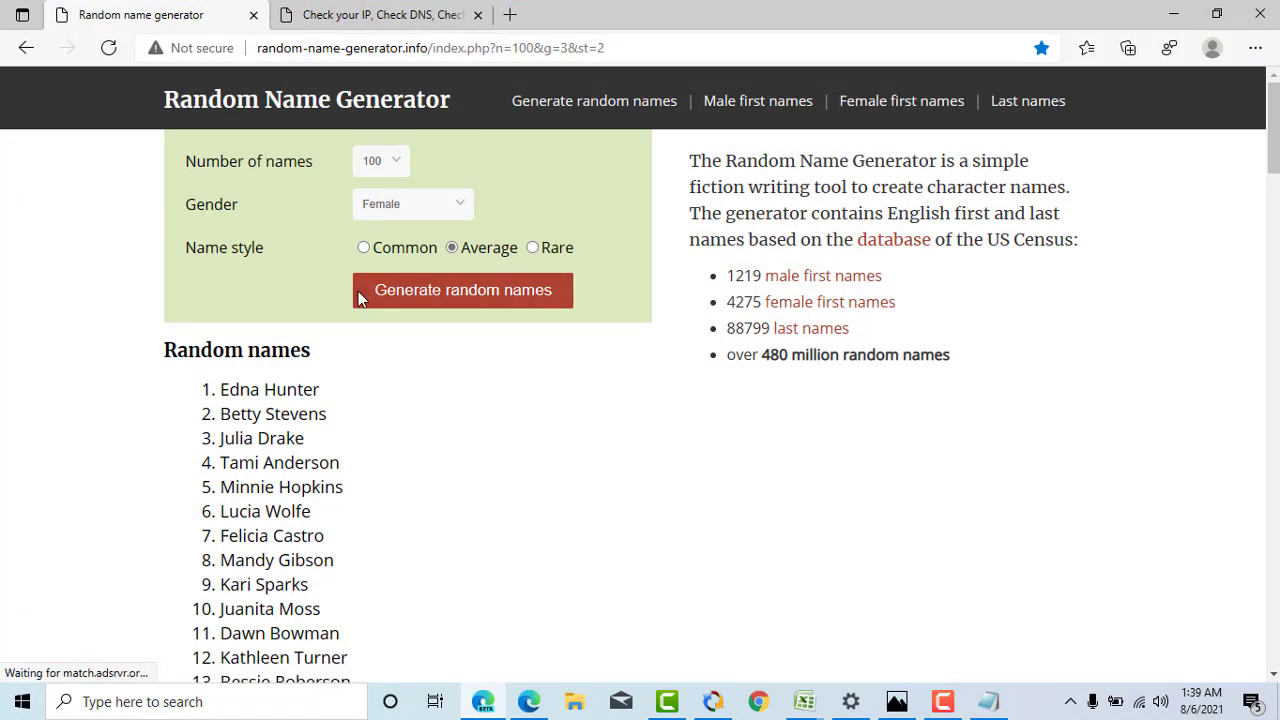
click(535, 702)
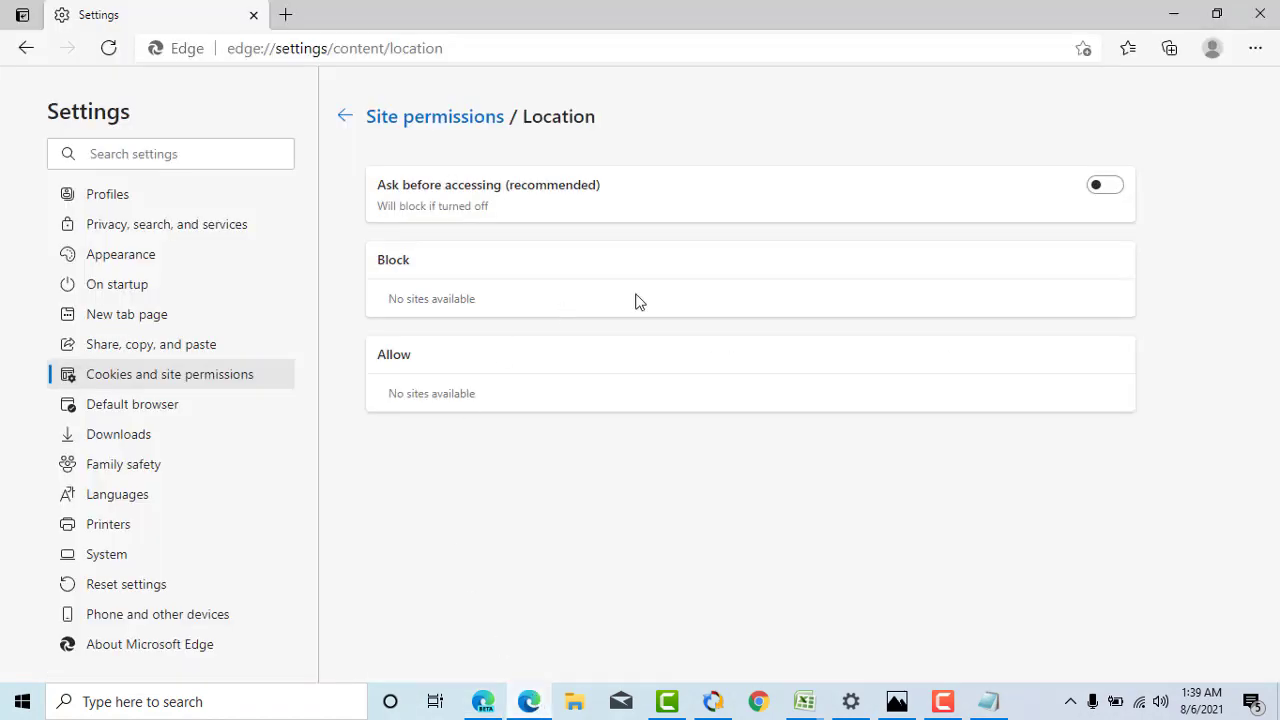
click(1173, 14)
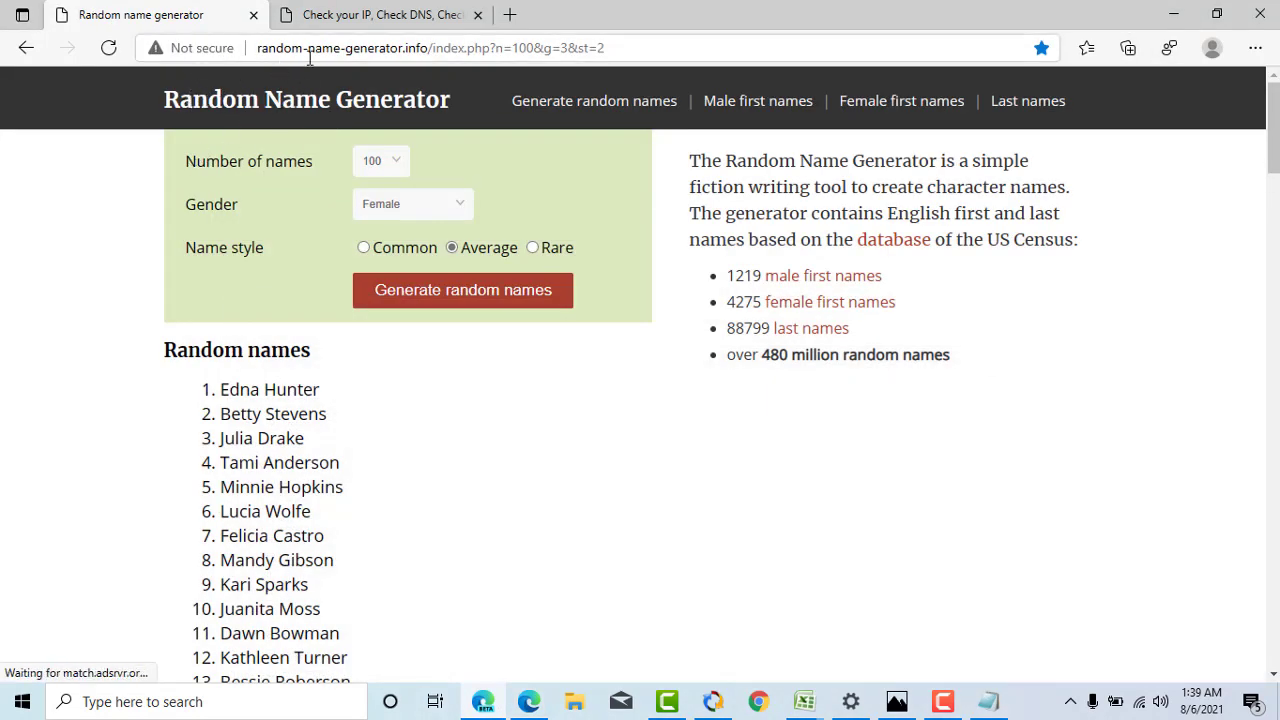
click(510, 15)
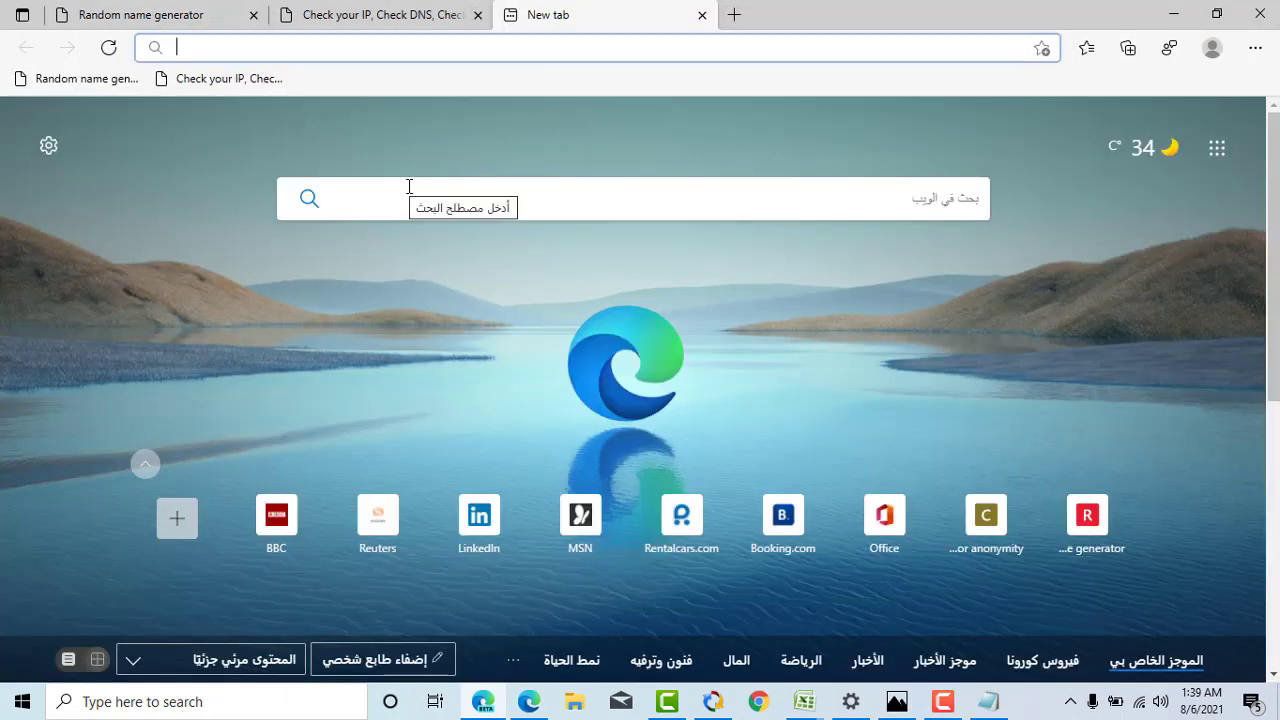
Step: Search Bing for 'random name genrator info' from the new tab's address bar
click(409, 187)
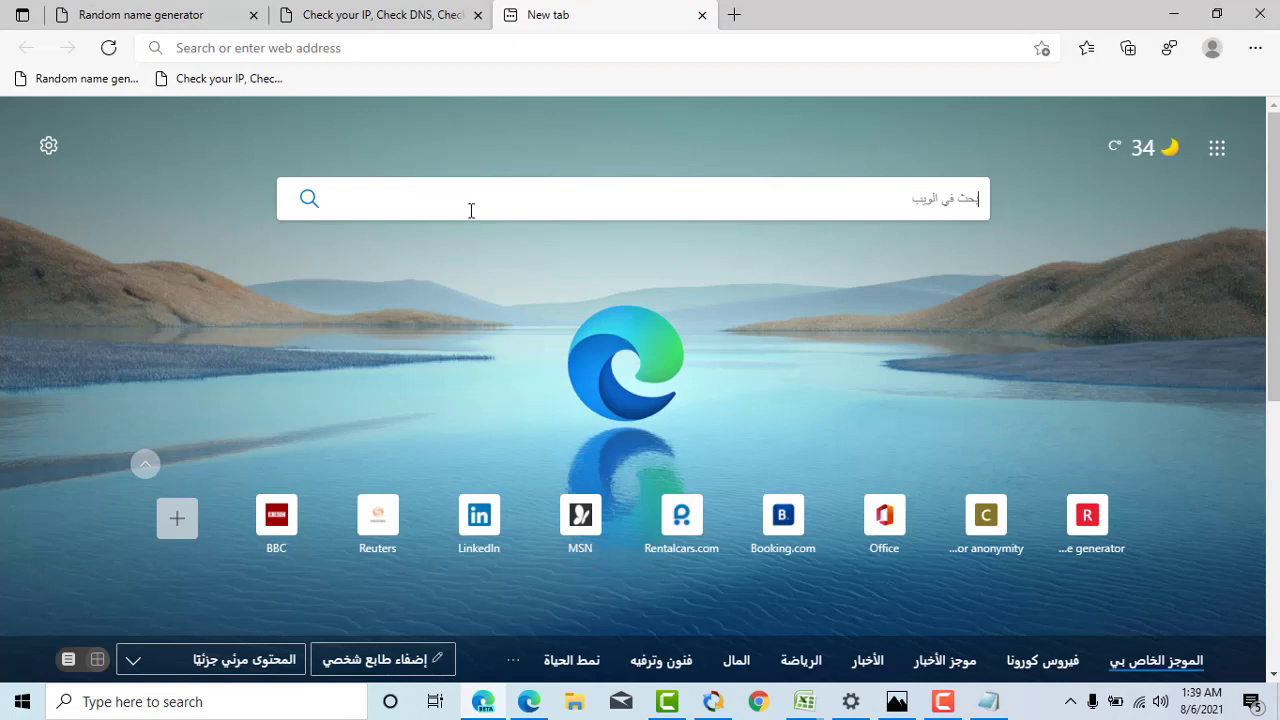
click(505, 55)
text(rand)
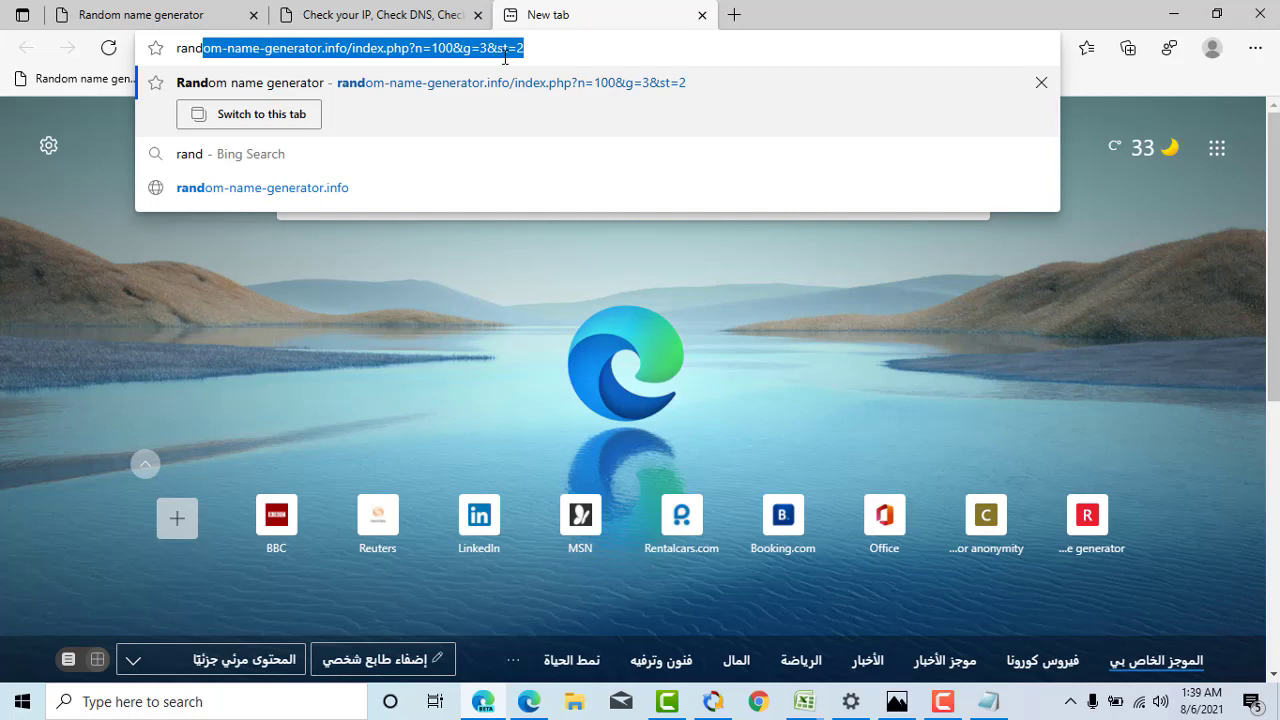
text(dom)
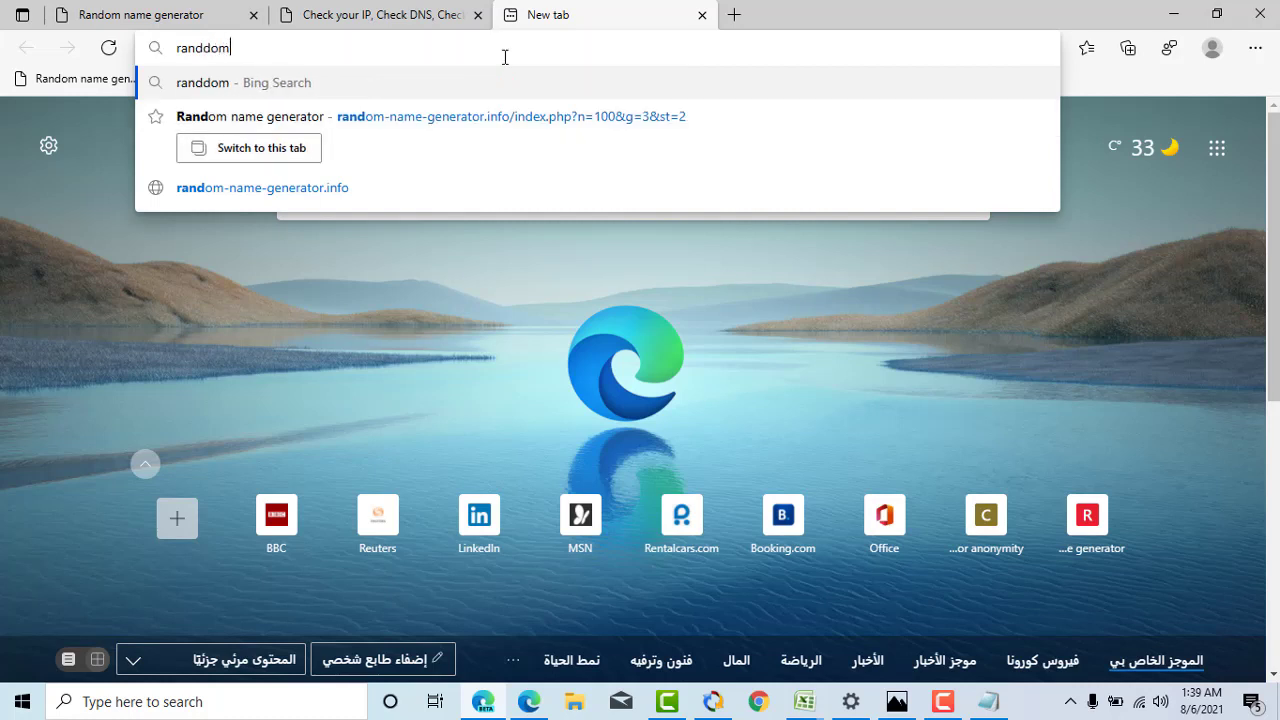
key(BackSpace)
key(BackSpace)
key(BackSpace)
key(BackSpace)
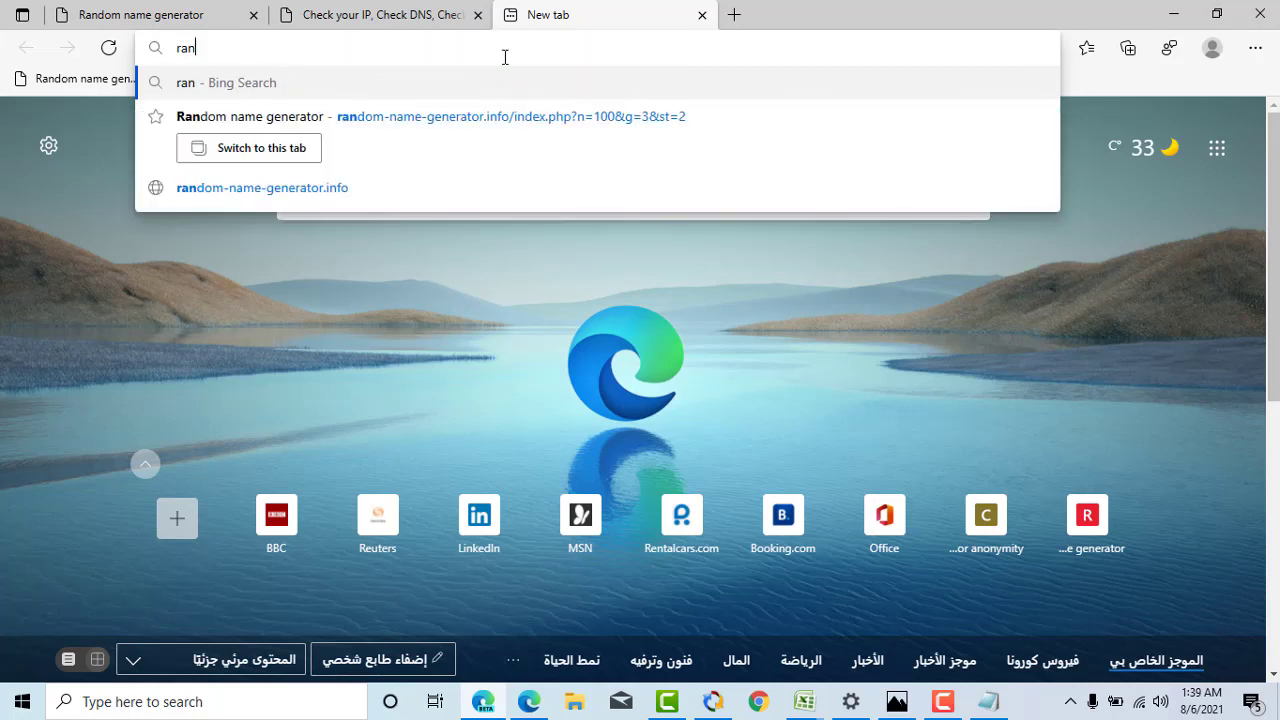
text(dom name g)
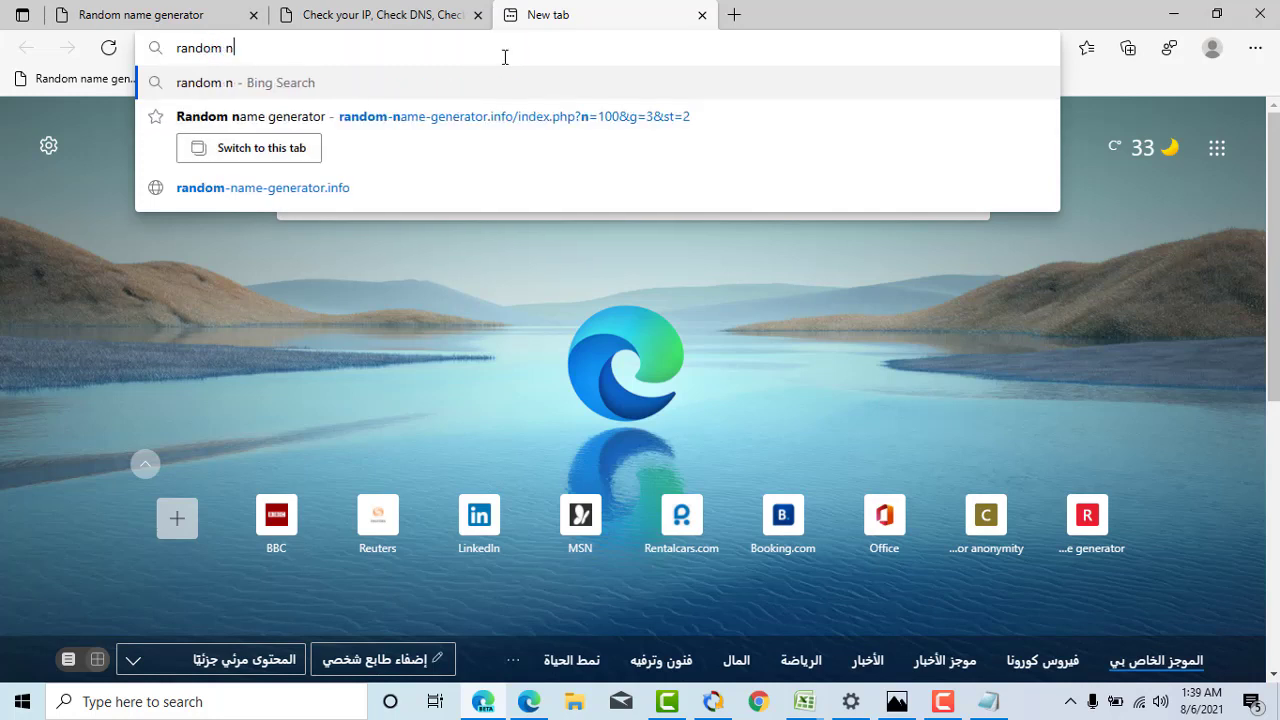
text(en)
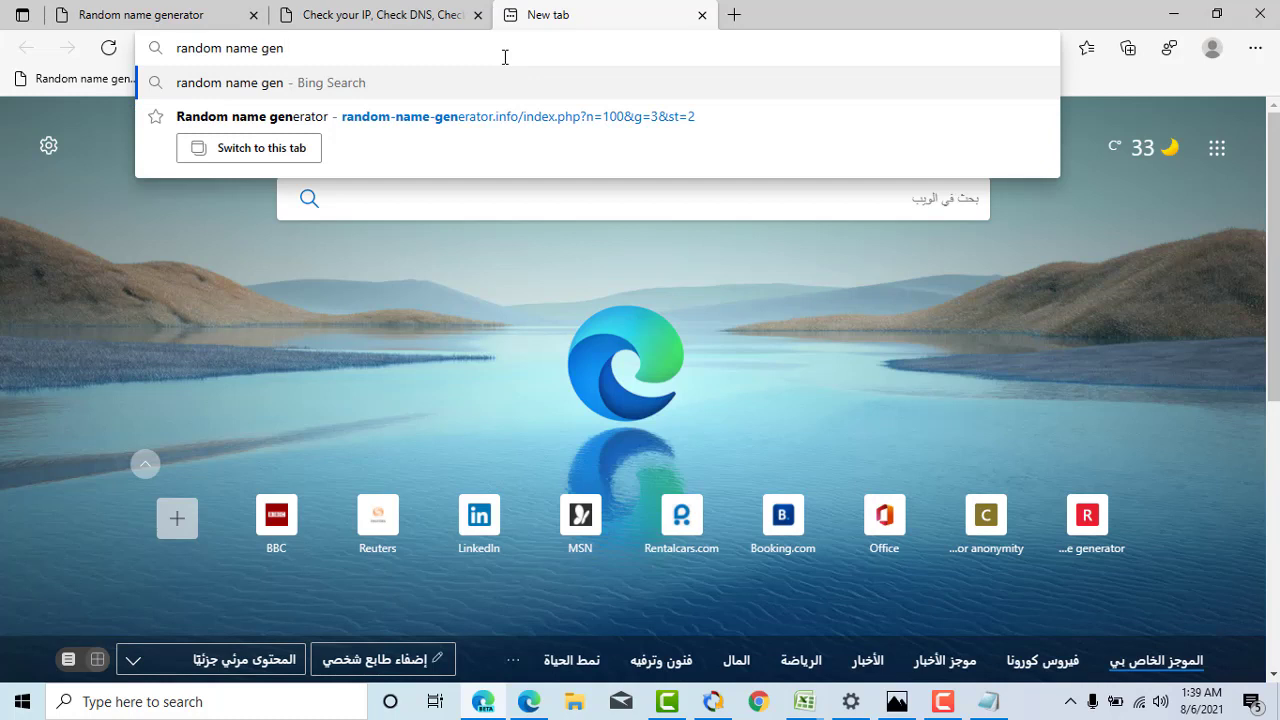
text(rator inf)
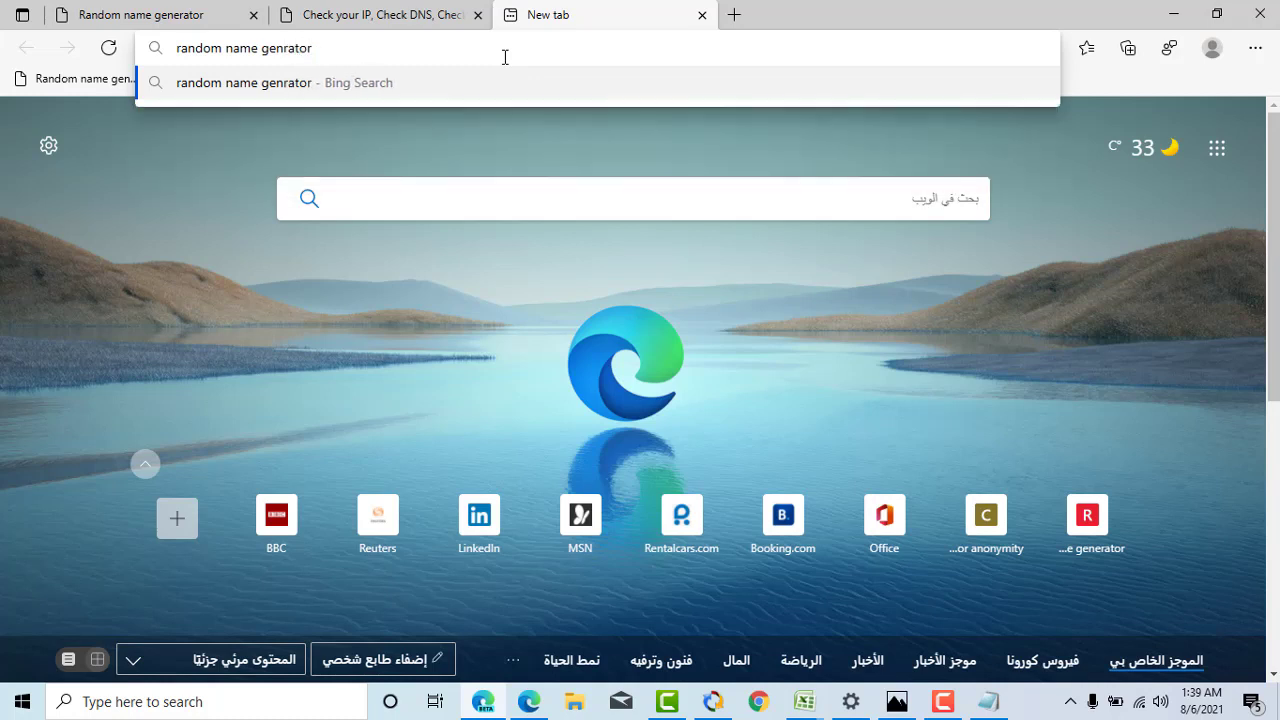
text(o)
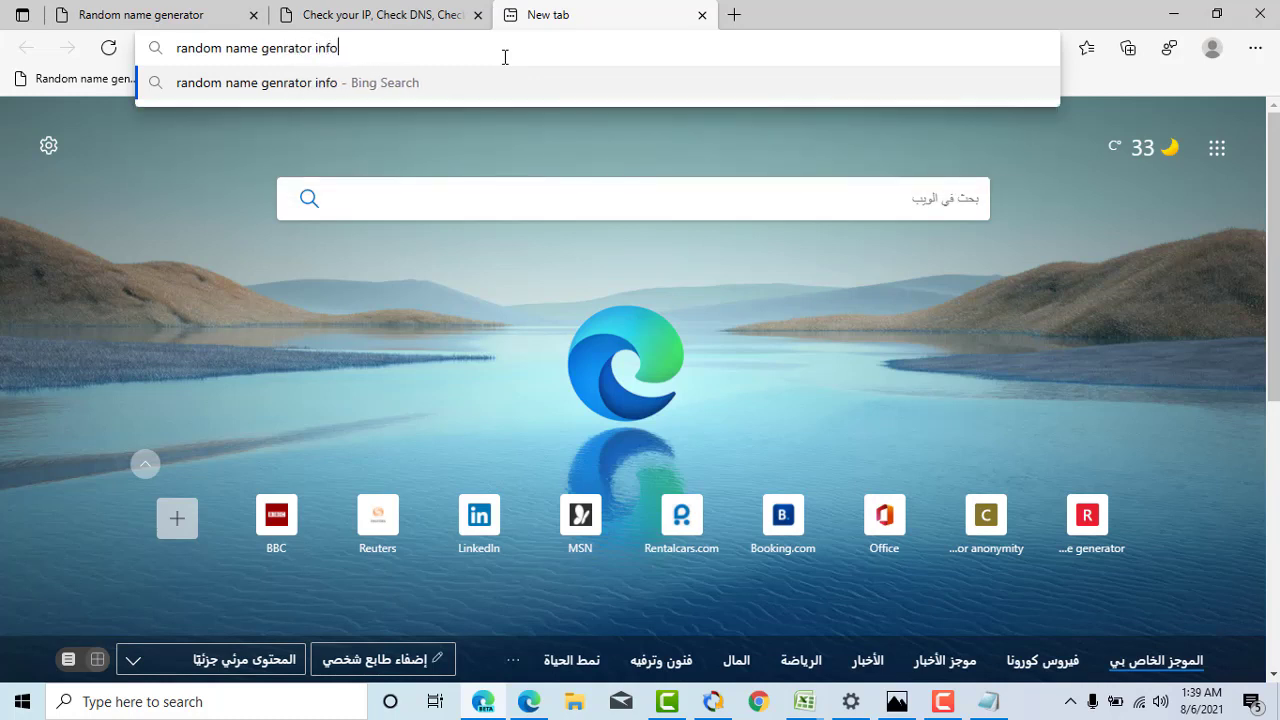
key(Return)
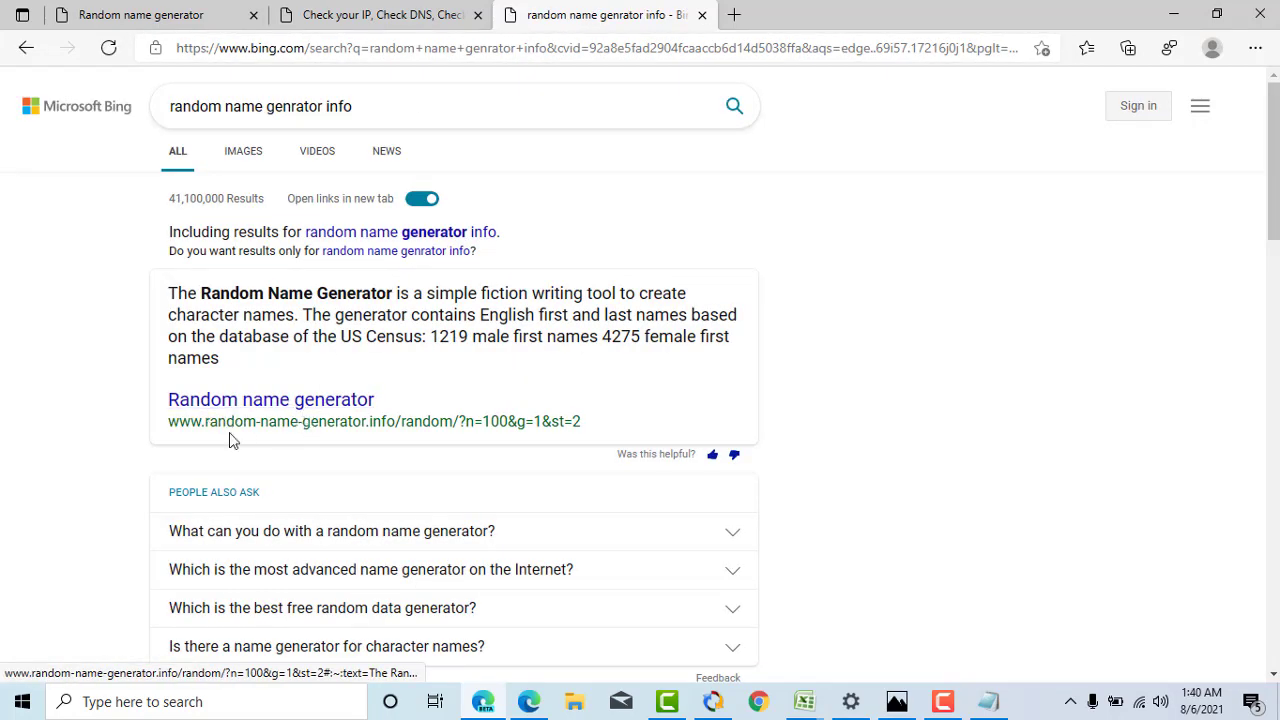
Step: Open the Random Name Generator result, close the Bing and IP-check tabs, and start a new tab
click(316, 414)
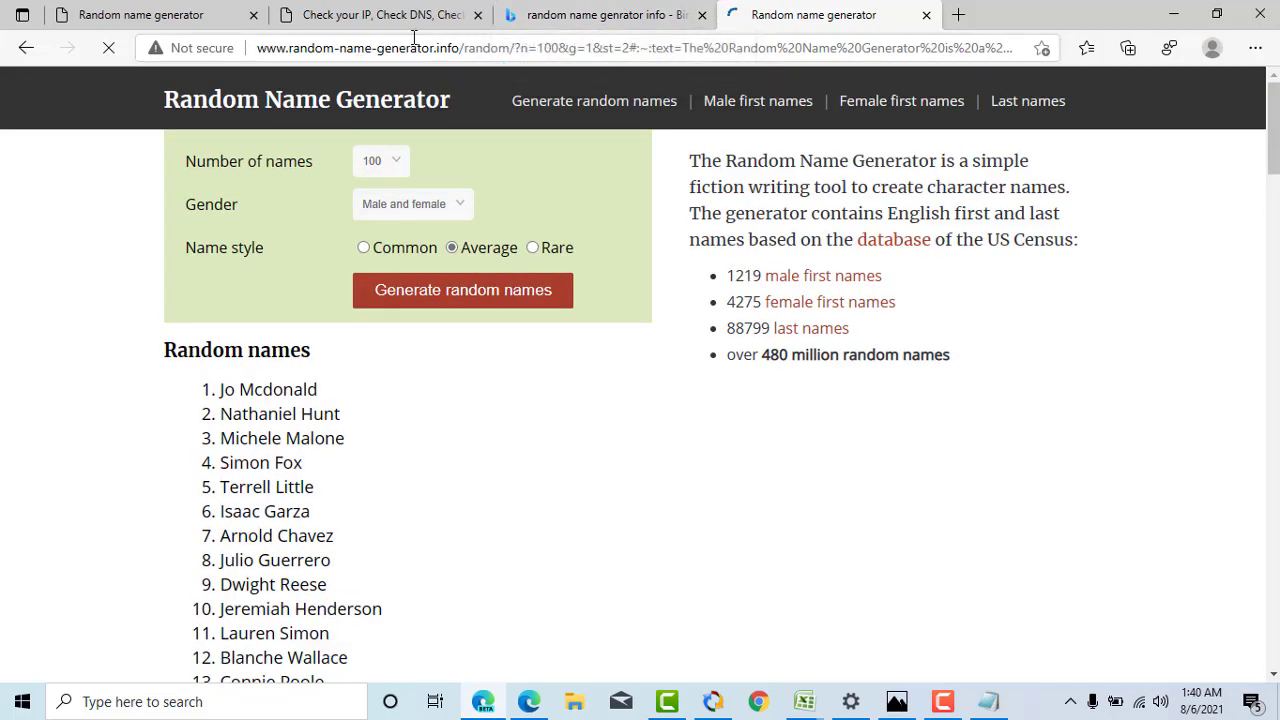
click(702, 15)
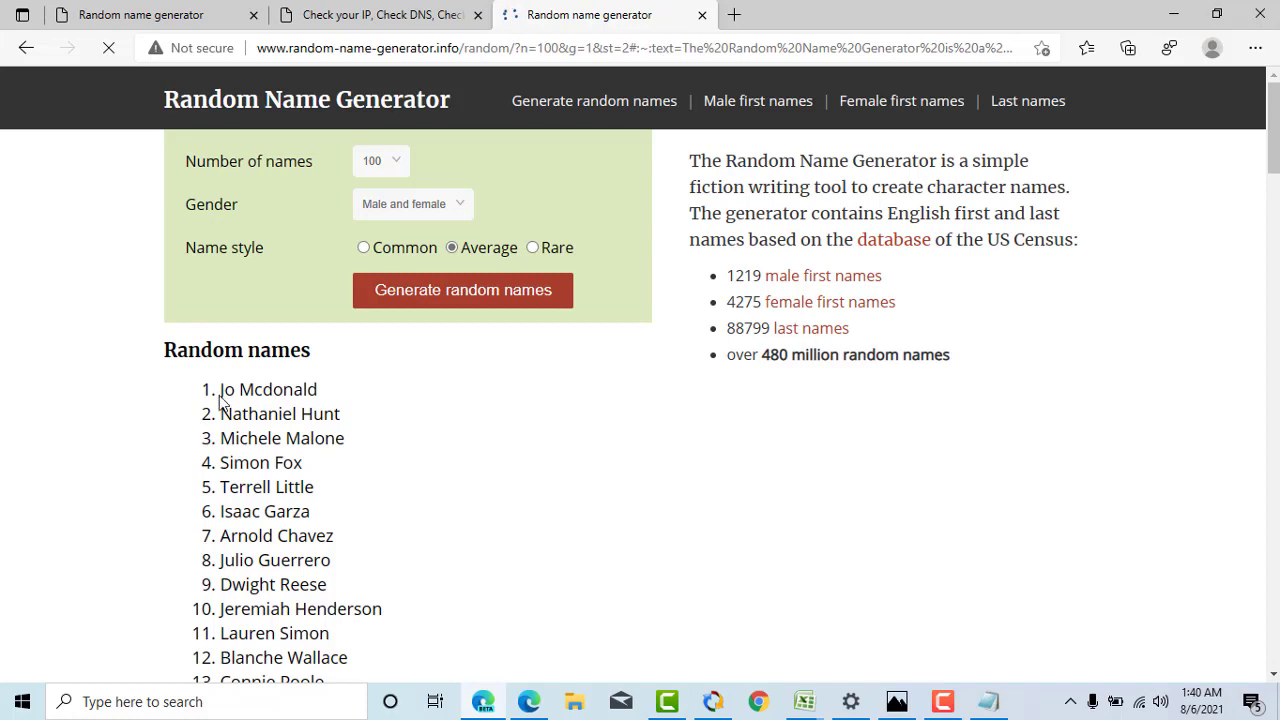
drag(645, 10, 412, 14)
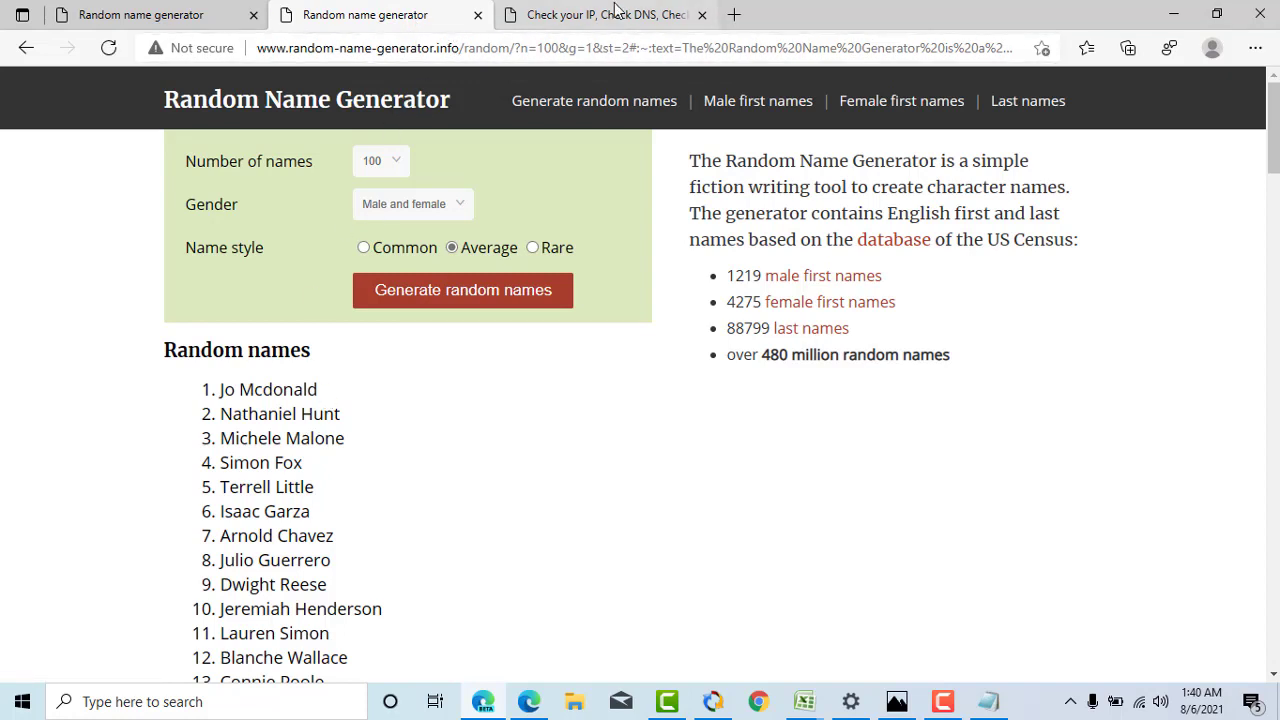
click(704, 15)
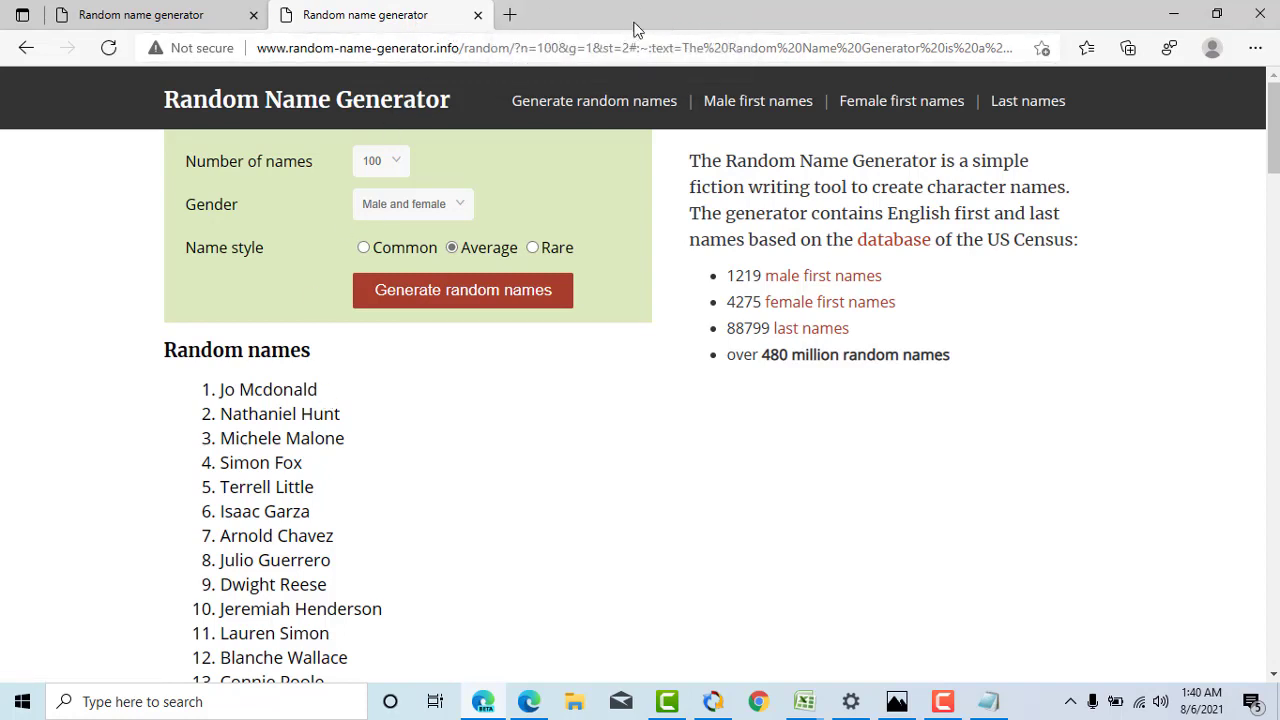
click(508, 14)
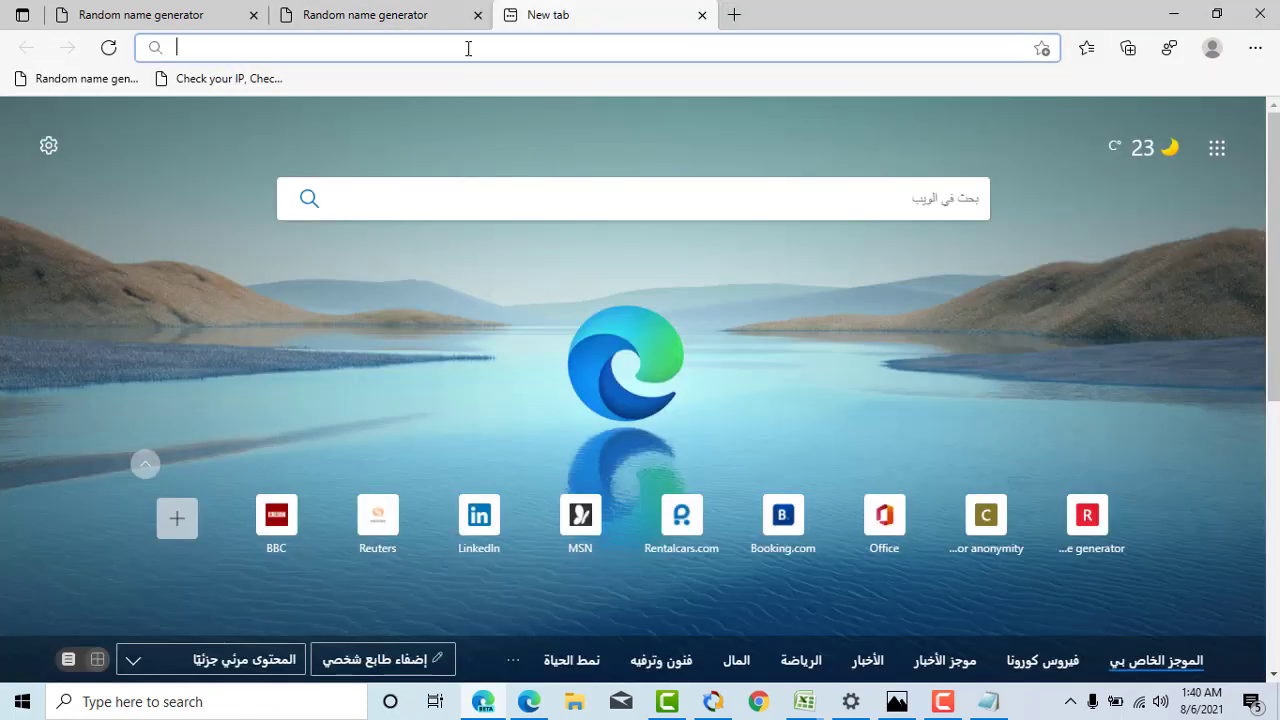
click(468, 47)
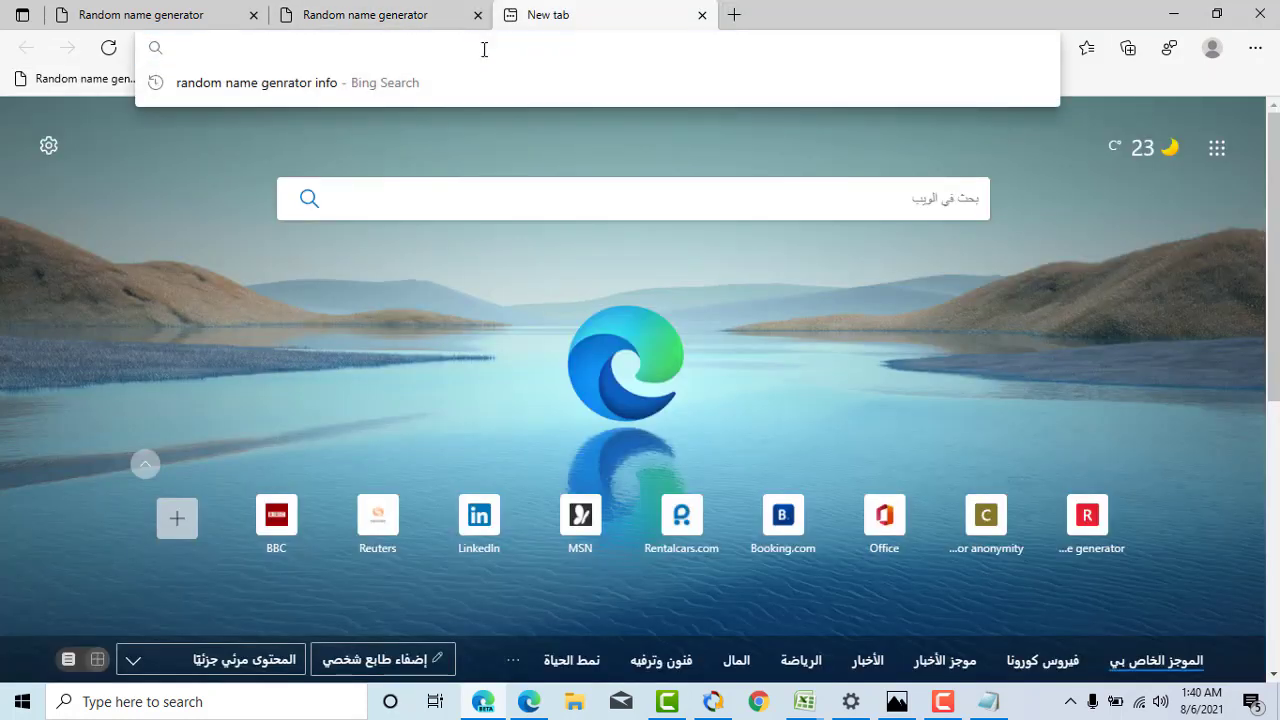
text(che)
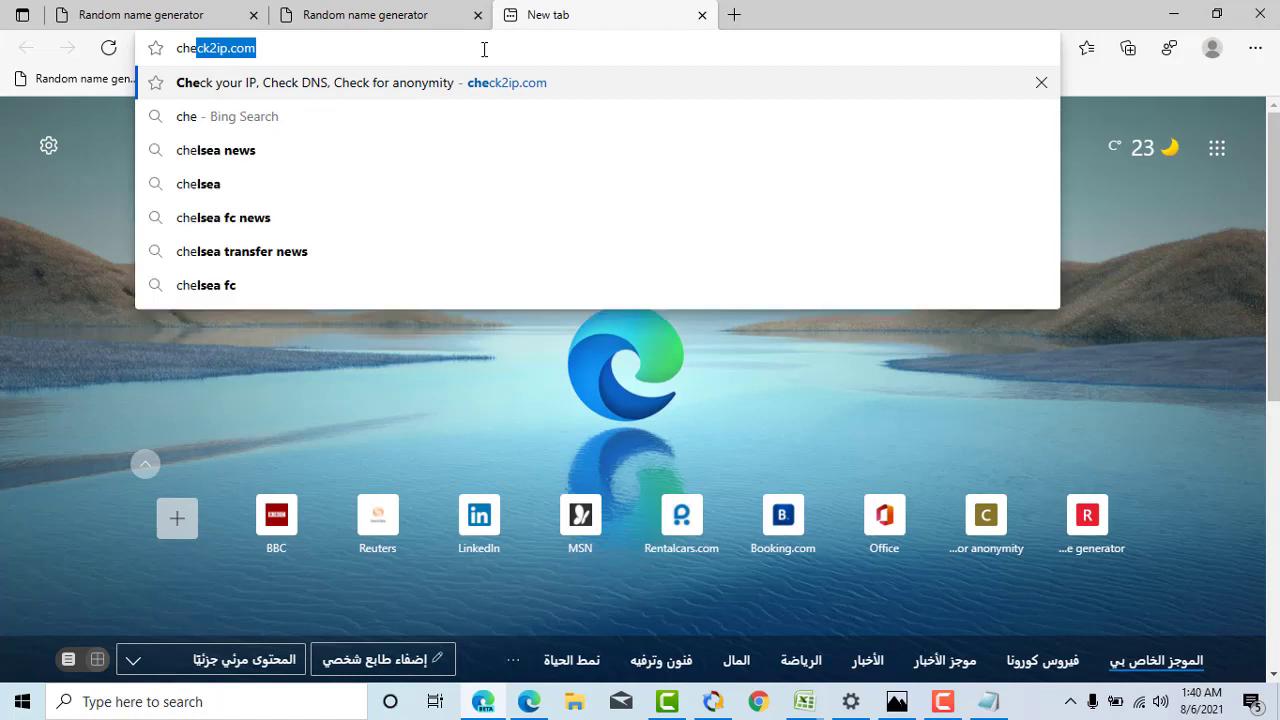
text(ck)
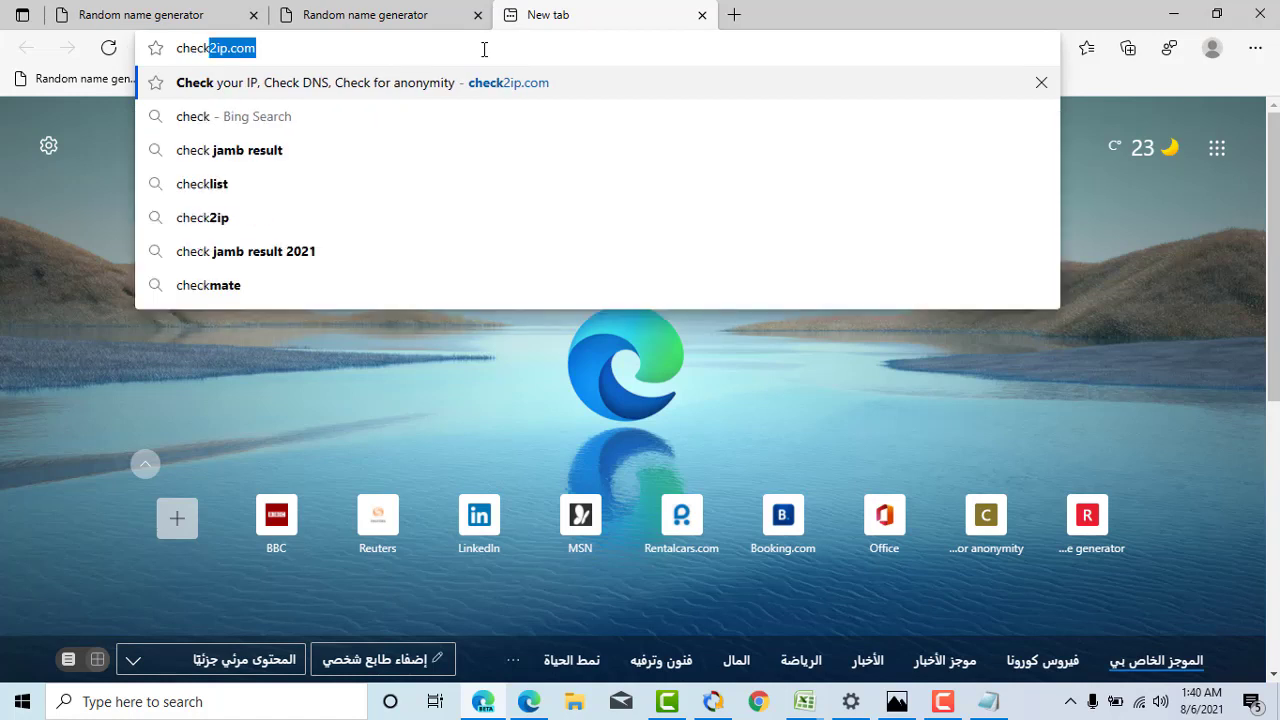
key(Return)
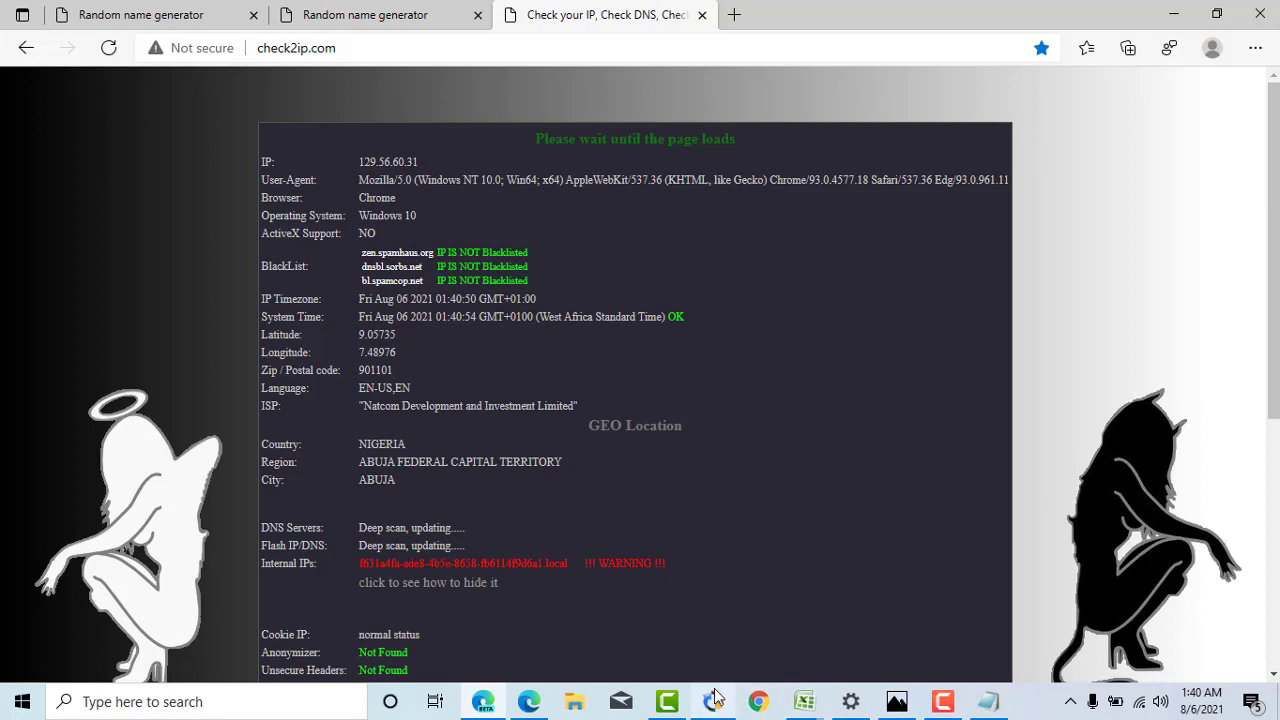
mouse_move(714, 703)
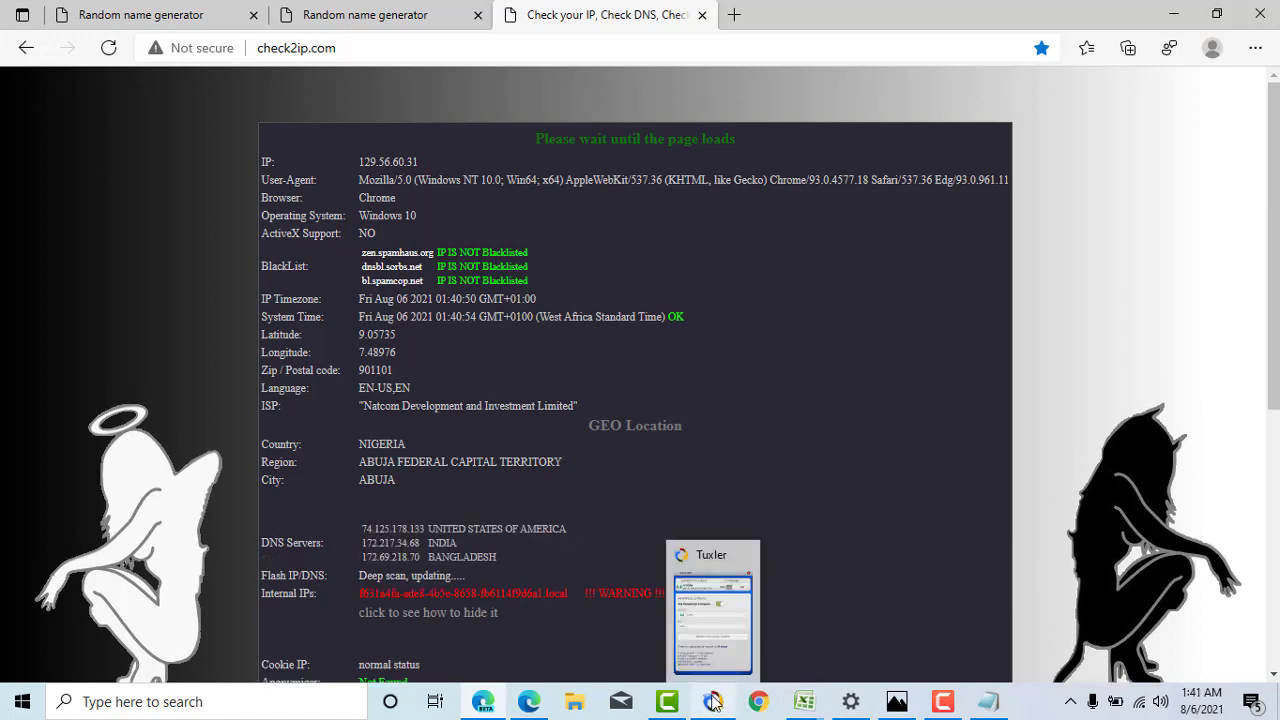
click(714, 703)
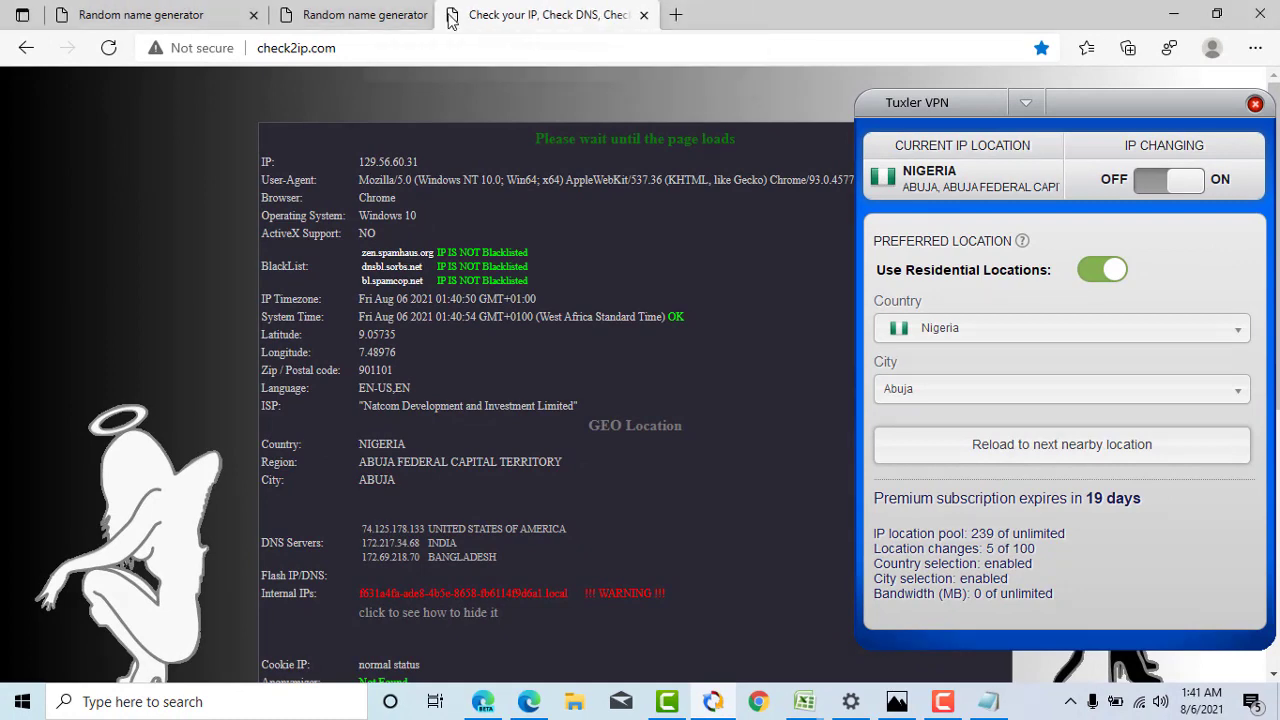
Step: Move the check2ip.com tab to first position and minimize Edge
drag(670, 24, 205, 10)
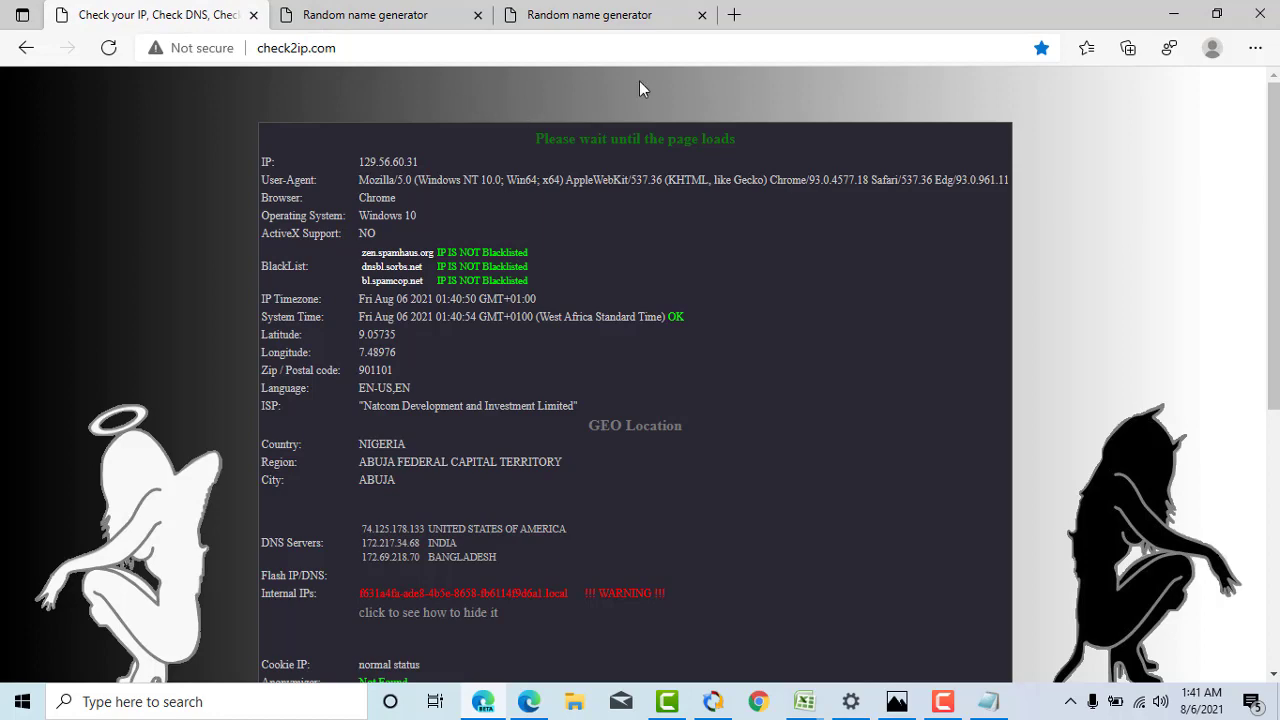
click(1172, 14)
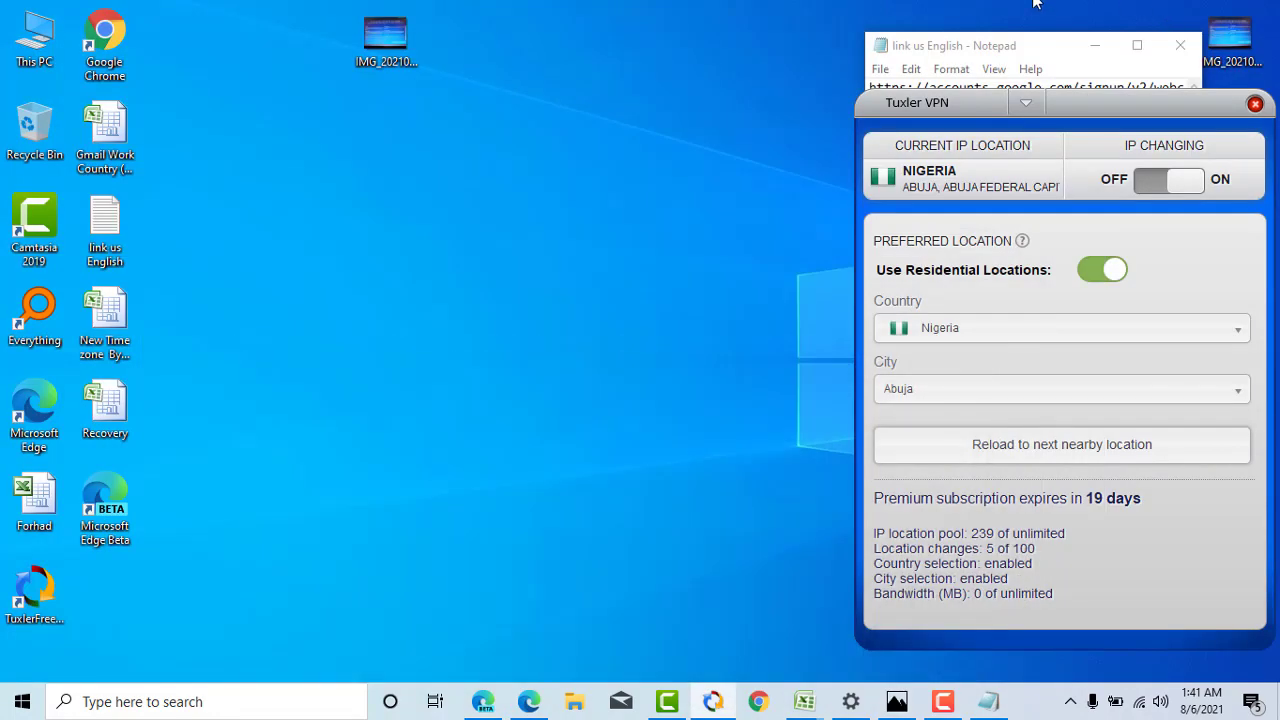
Step: Restore Edge, open a new tab, and close the Settings tab
mouse_move(529, 701)
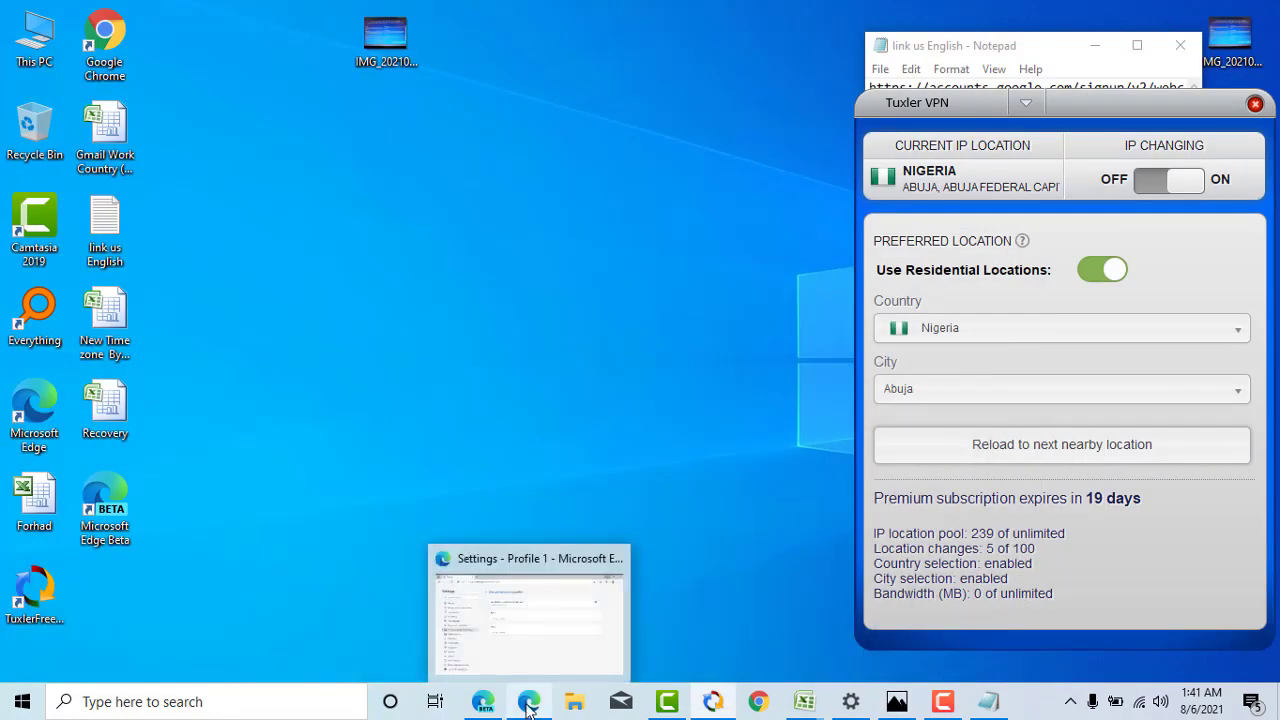
click(521, 644)
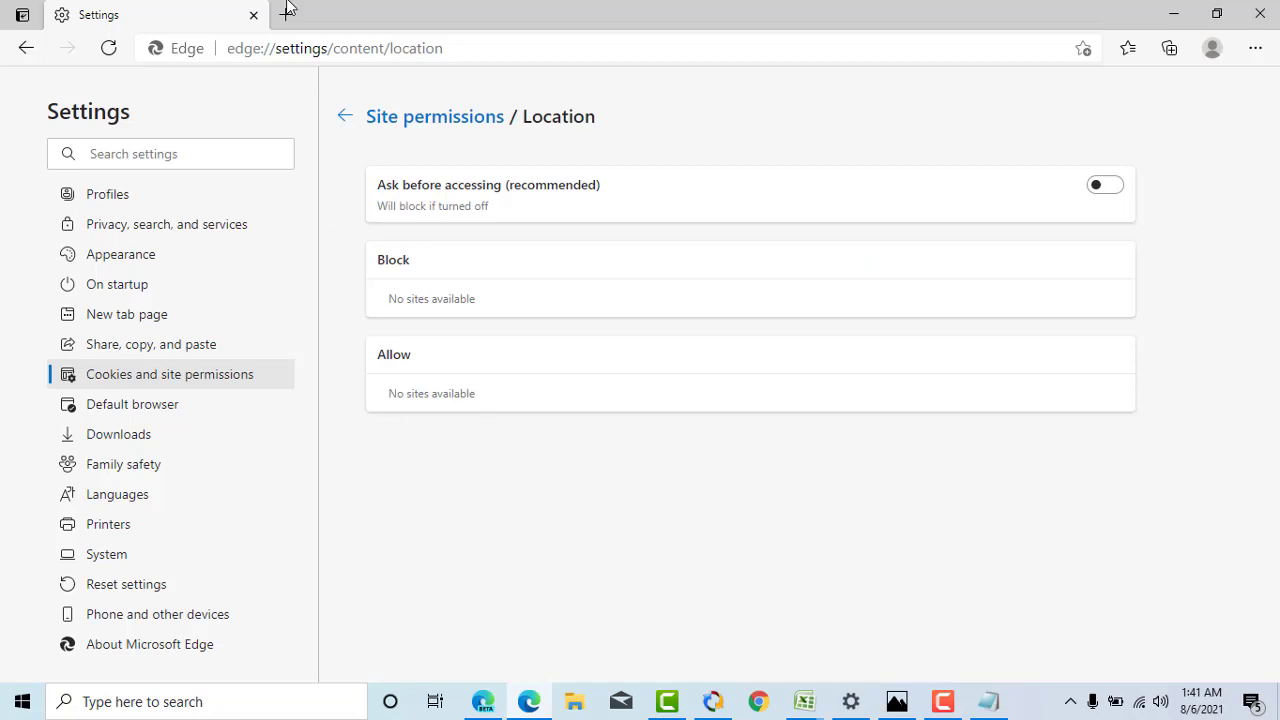
click(286, 14)
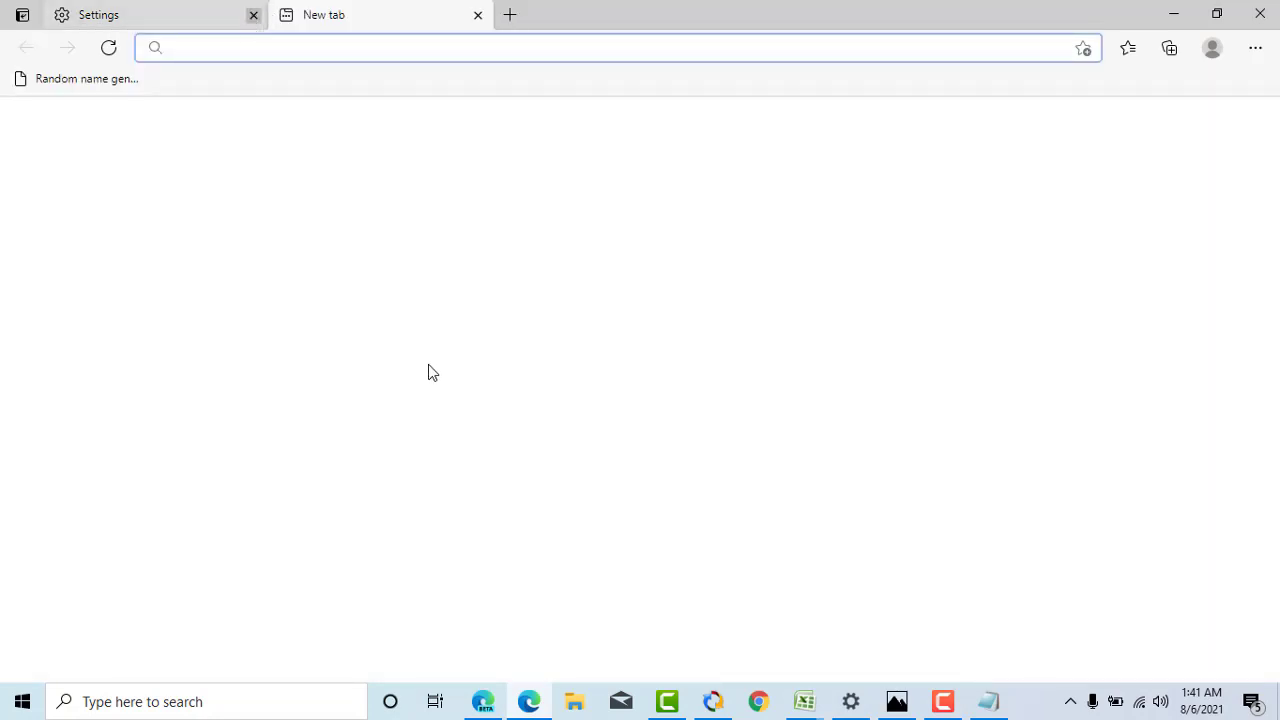
click(253, 14)
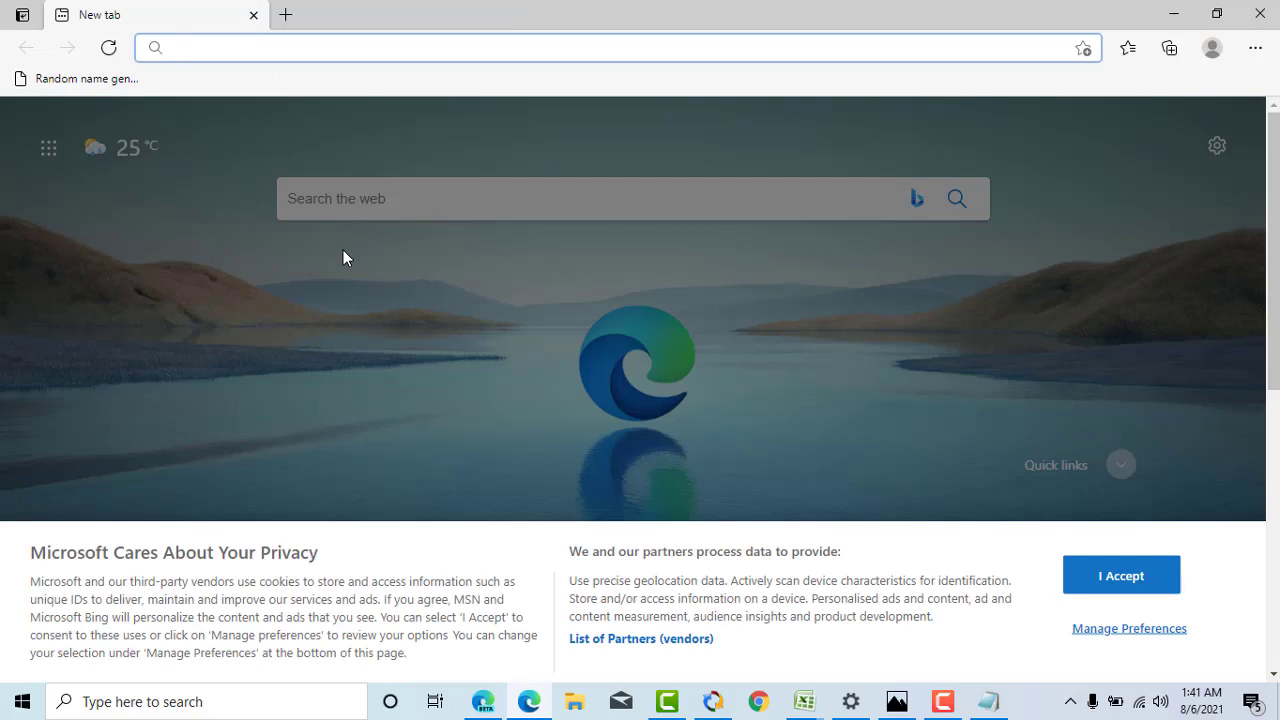
Step: Clear all-time Edge browsing data via Ctrl+Shift+Delete, then minimize Edge
key(ctrl+shift+Delete)
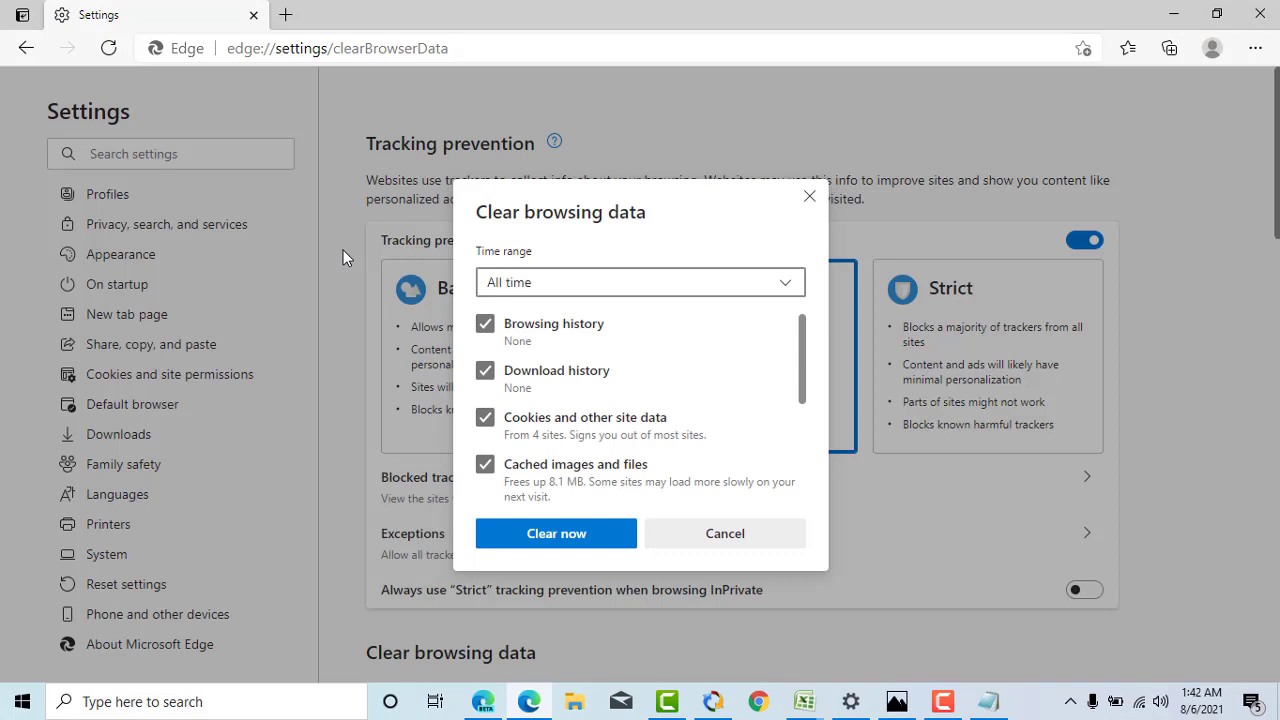
scroll(645, 358, down, 3)
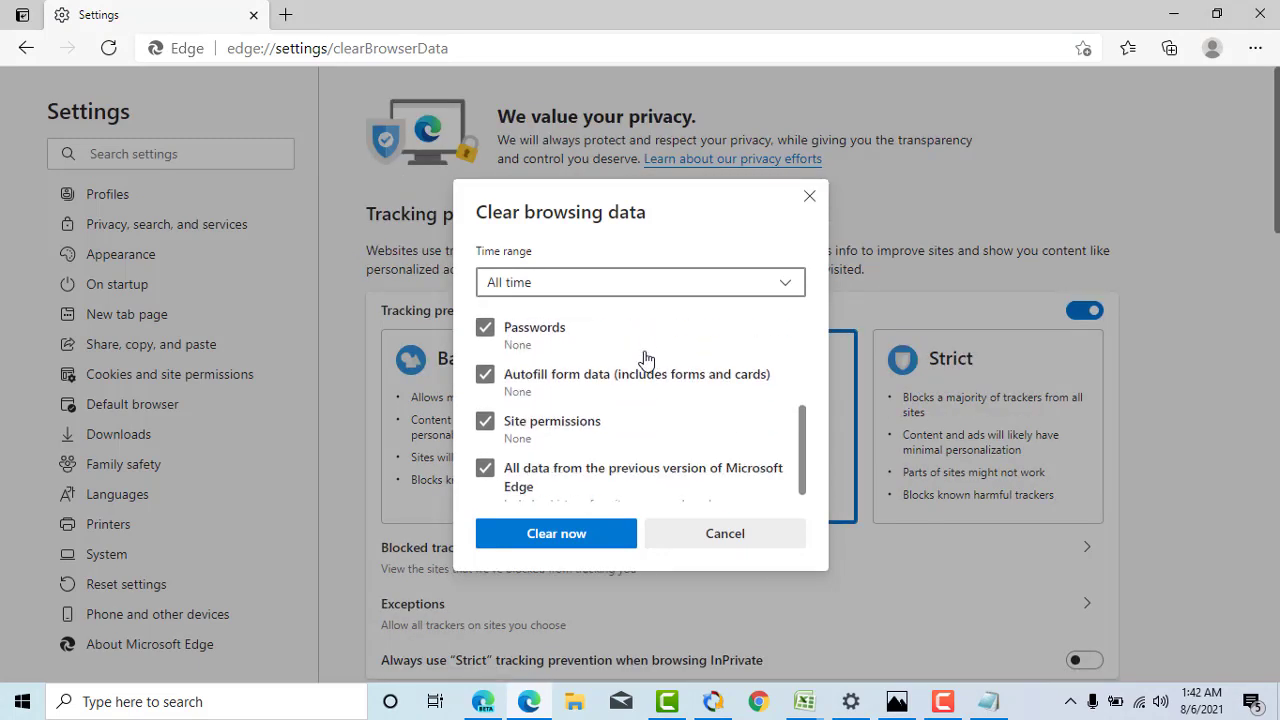
click(568, 536)
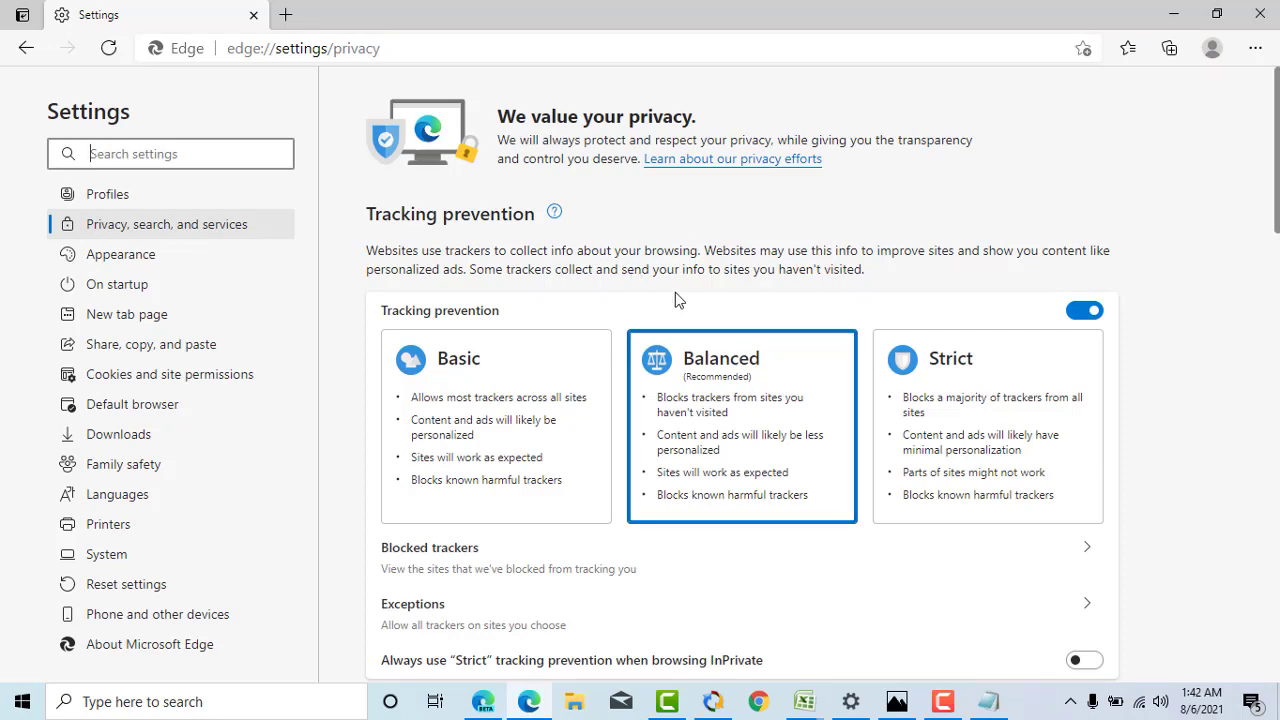
click(1177, 14)
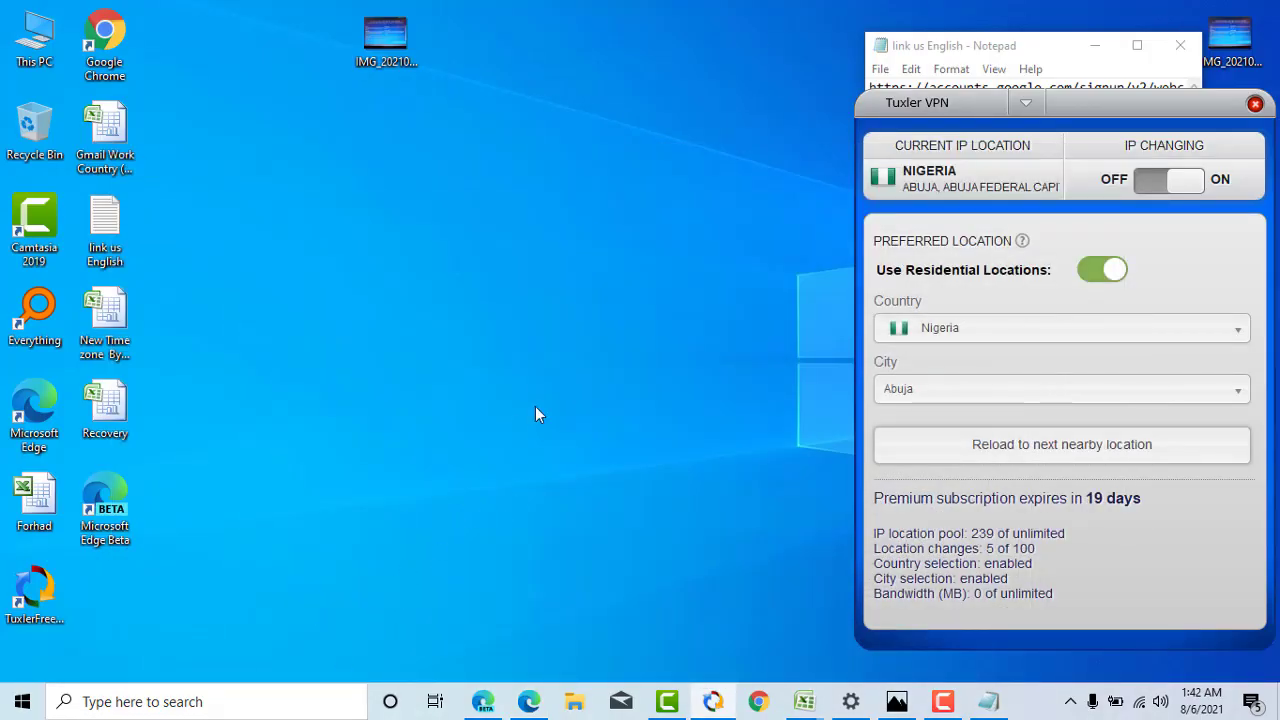
Step: Open the Prefetch folder from the Run dialog's history
key(super+r)
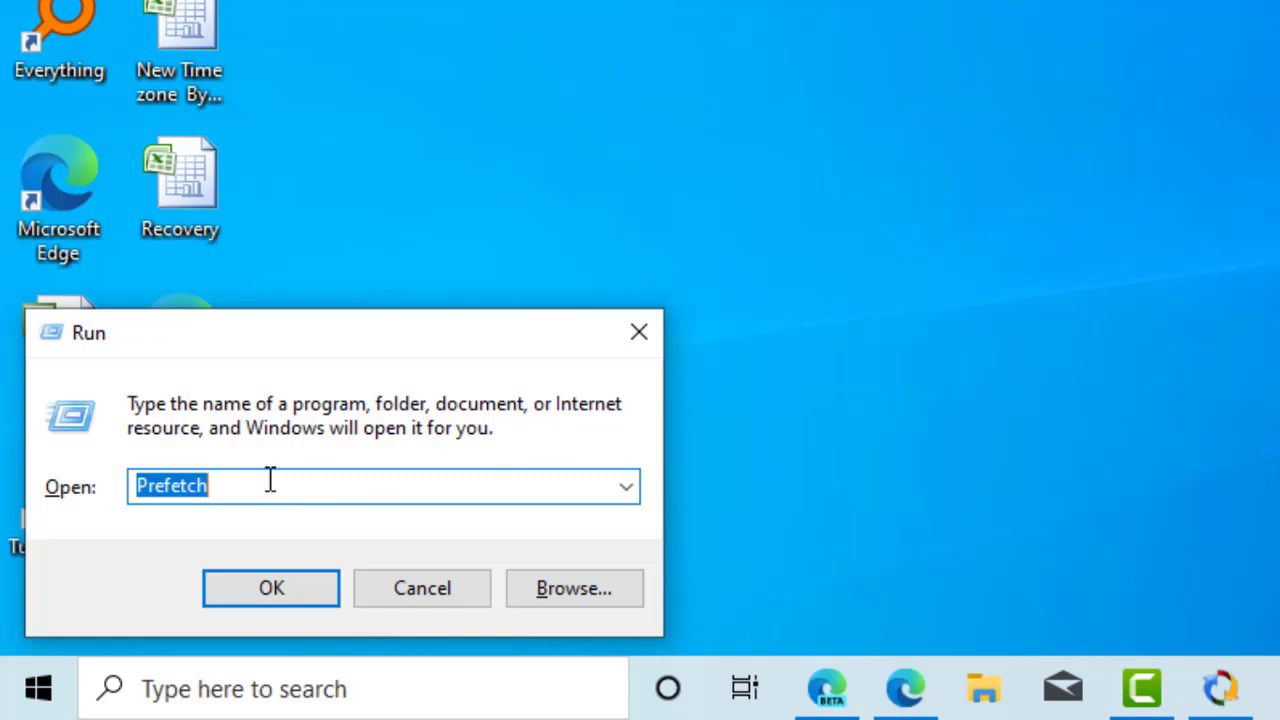
click(625, 487)
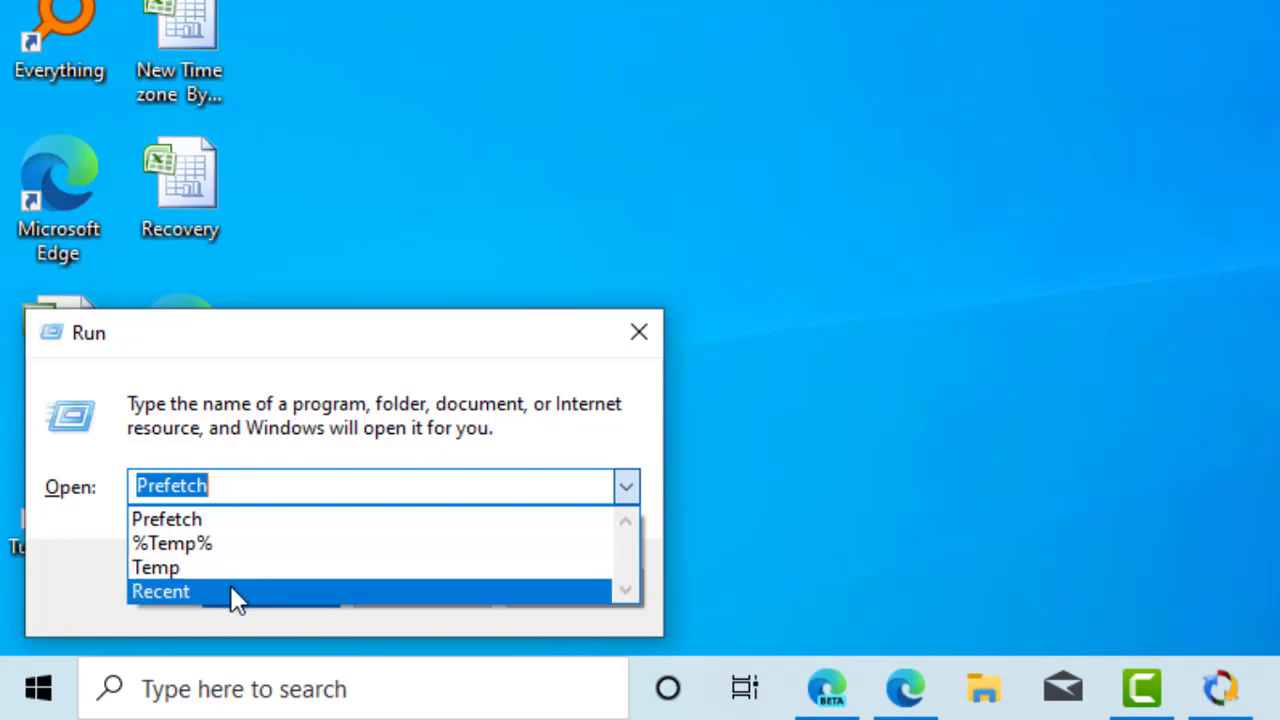
click(231, 526)
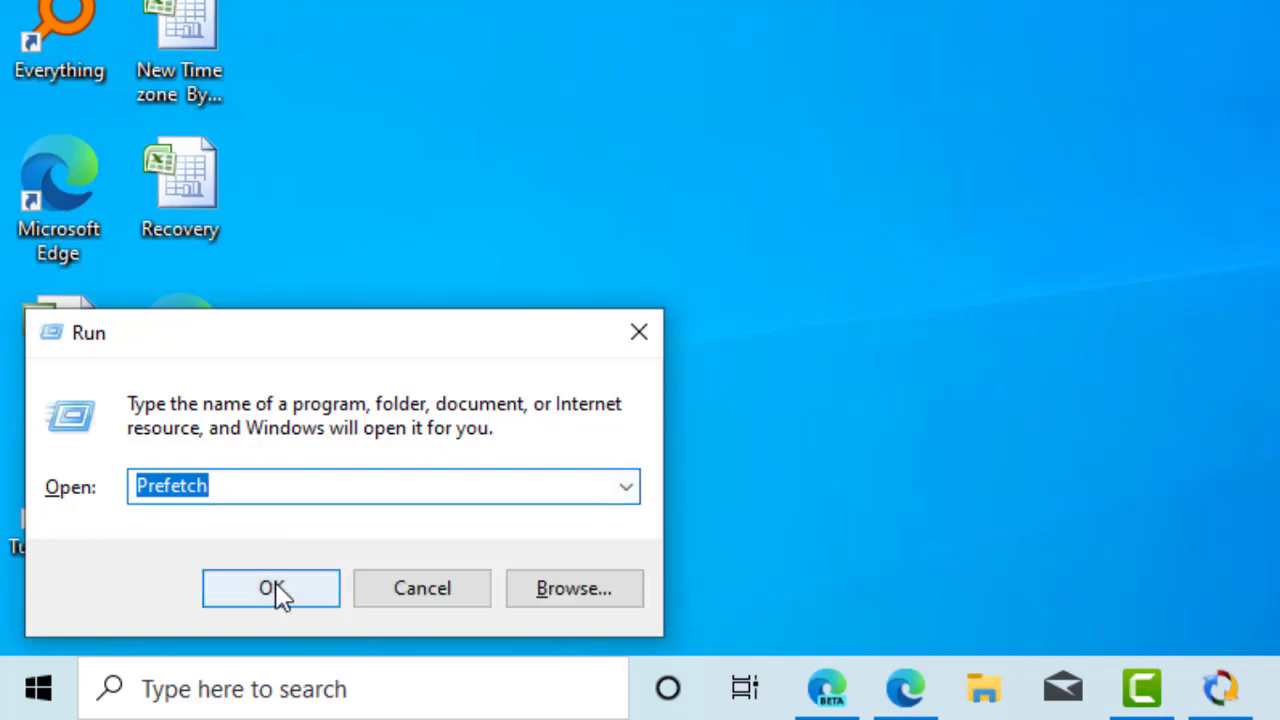
click(274, 592)
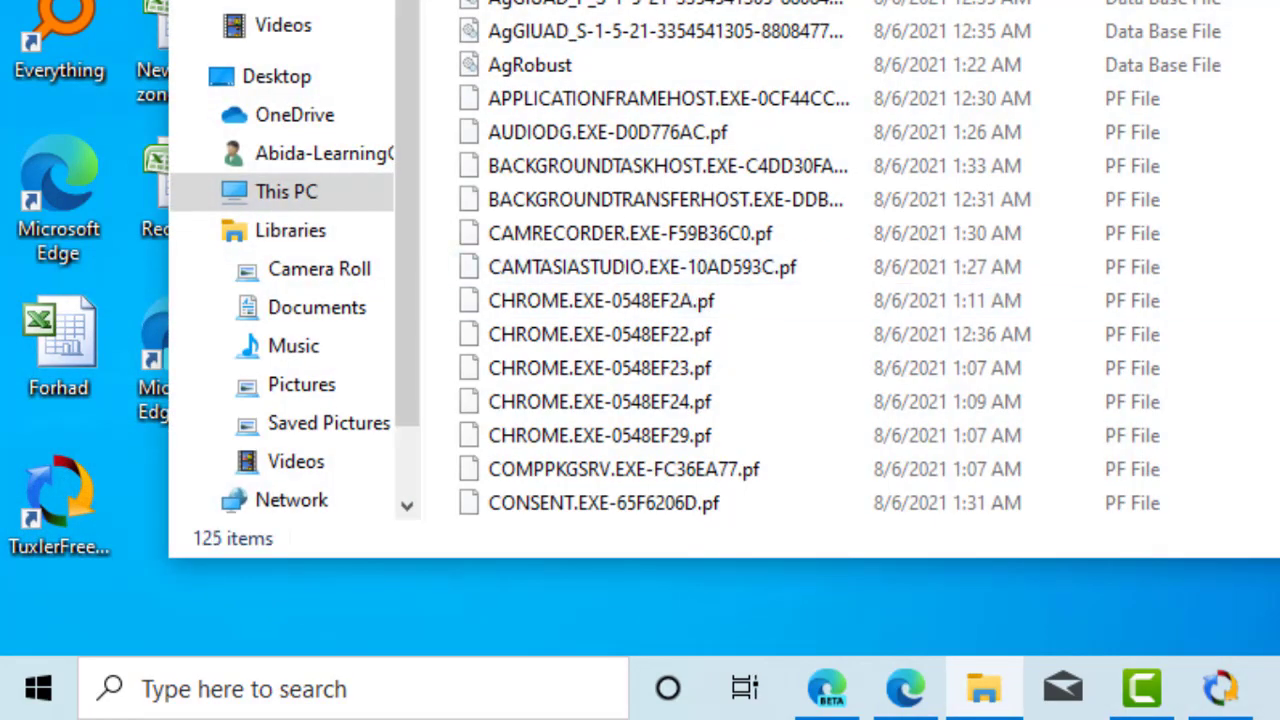
scroll(720, 368, down, 15)
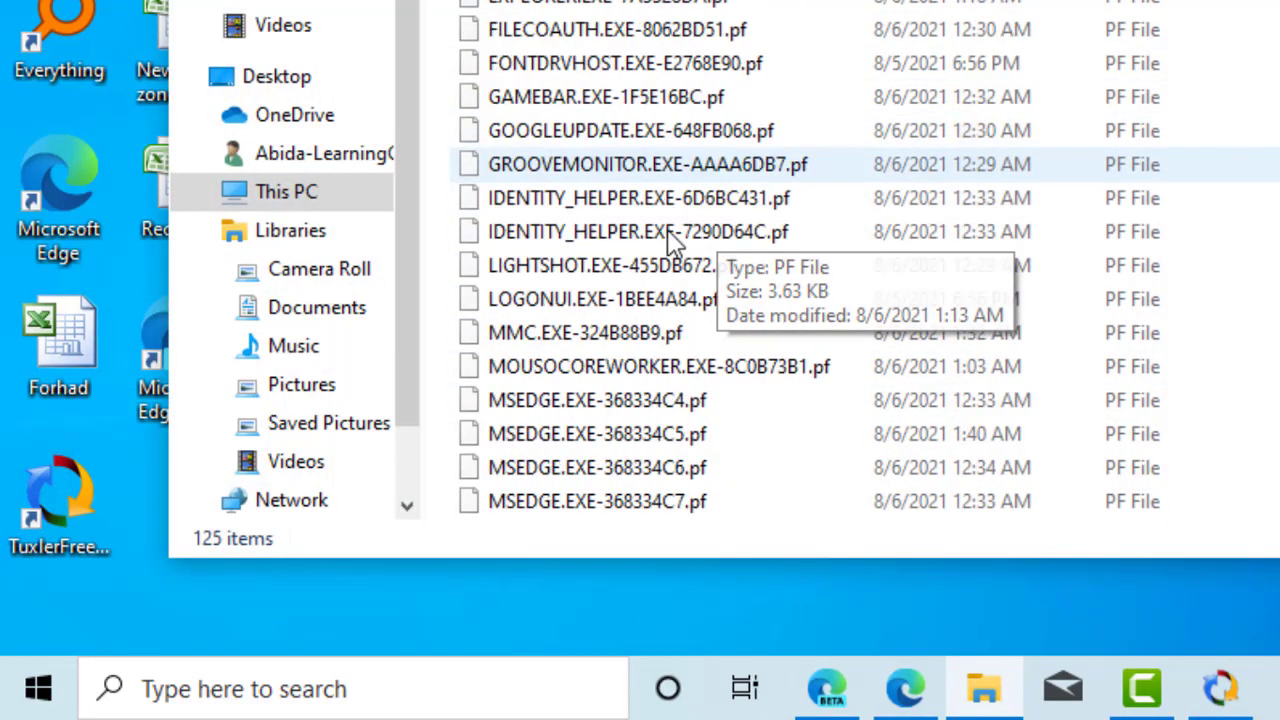
scroll(750, 245, up, 12)
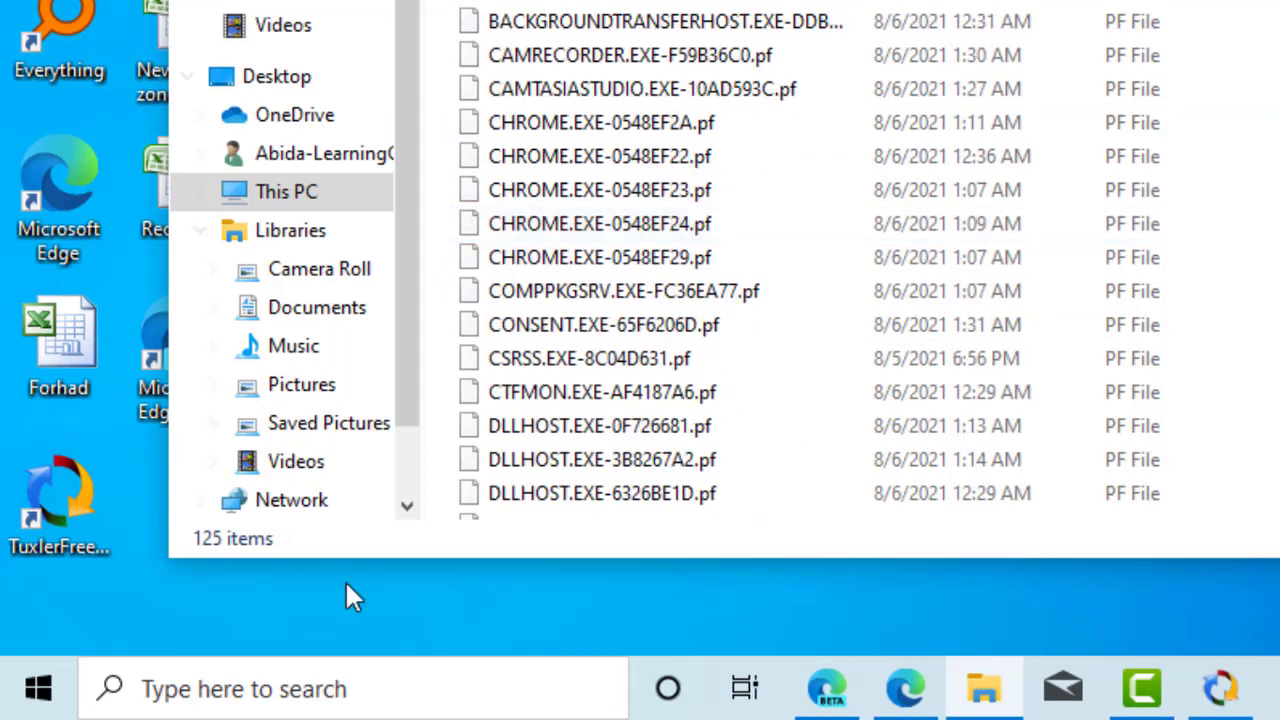
click(316, 695)
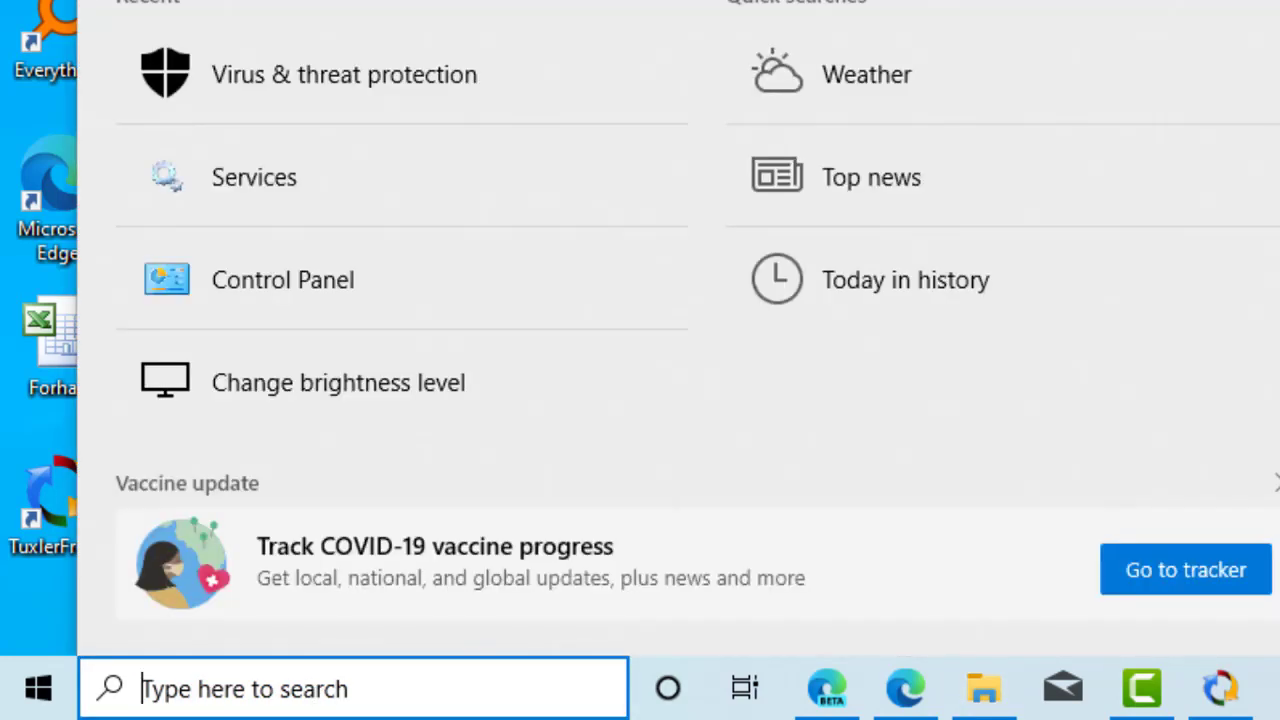
key(Escape)
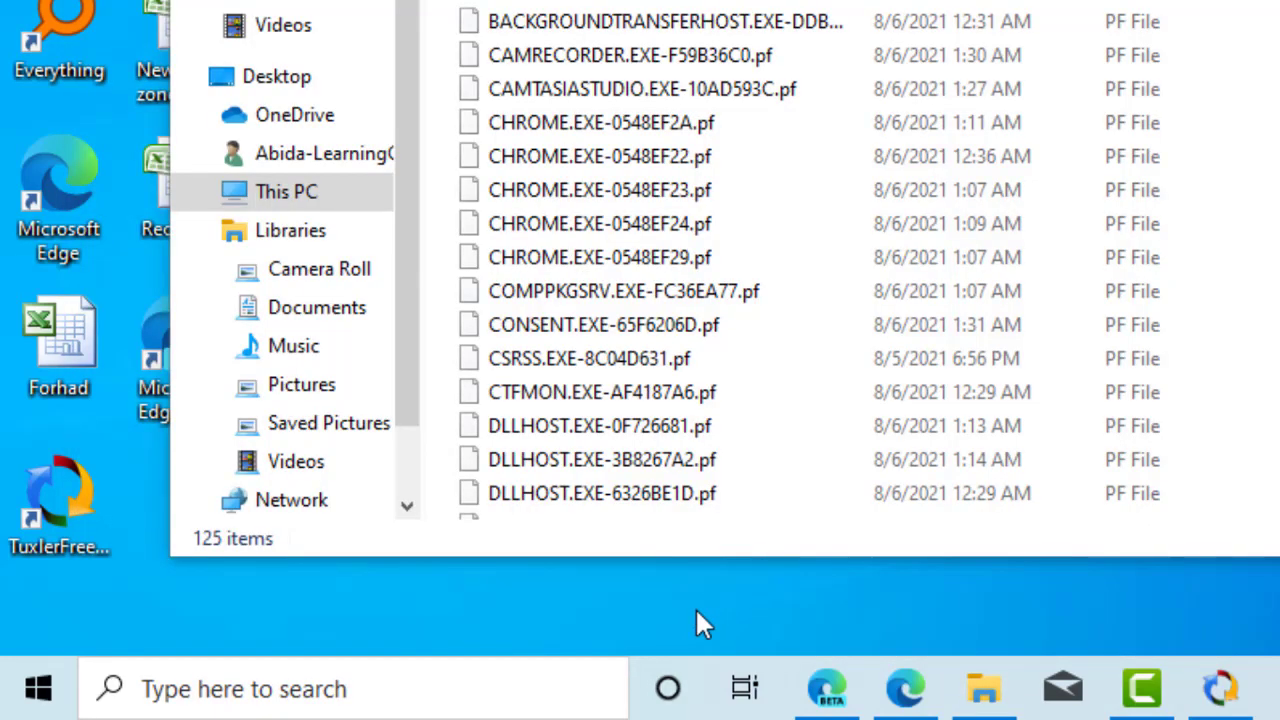
Step: Open the Recent folder from the Run dialog's history
key(super+r)
click(340, 484)
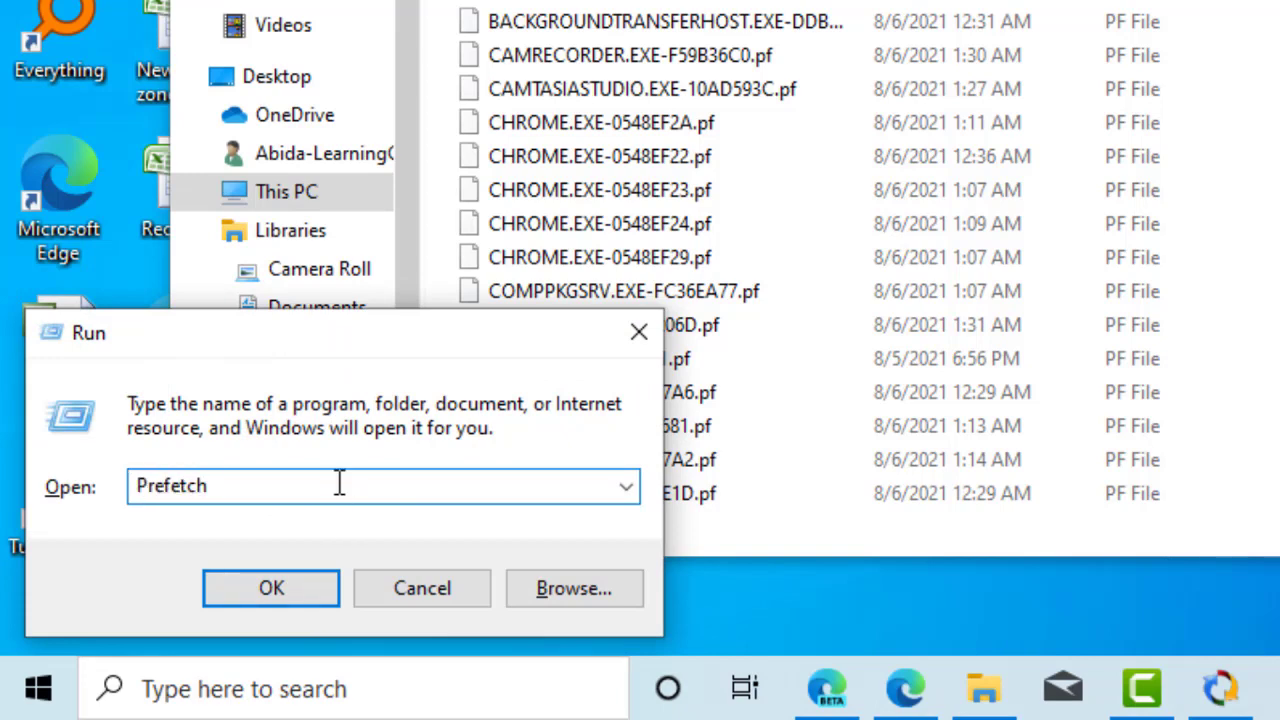
click(625, 487)
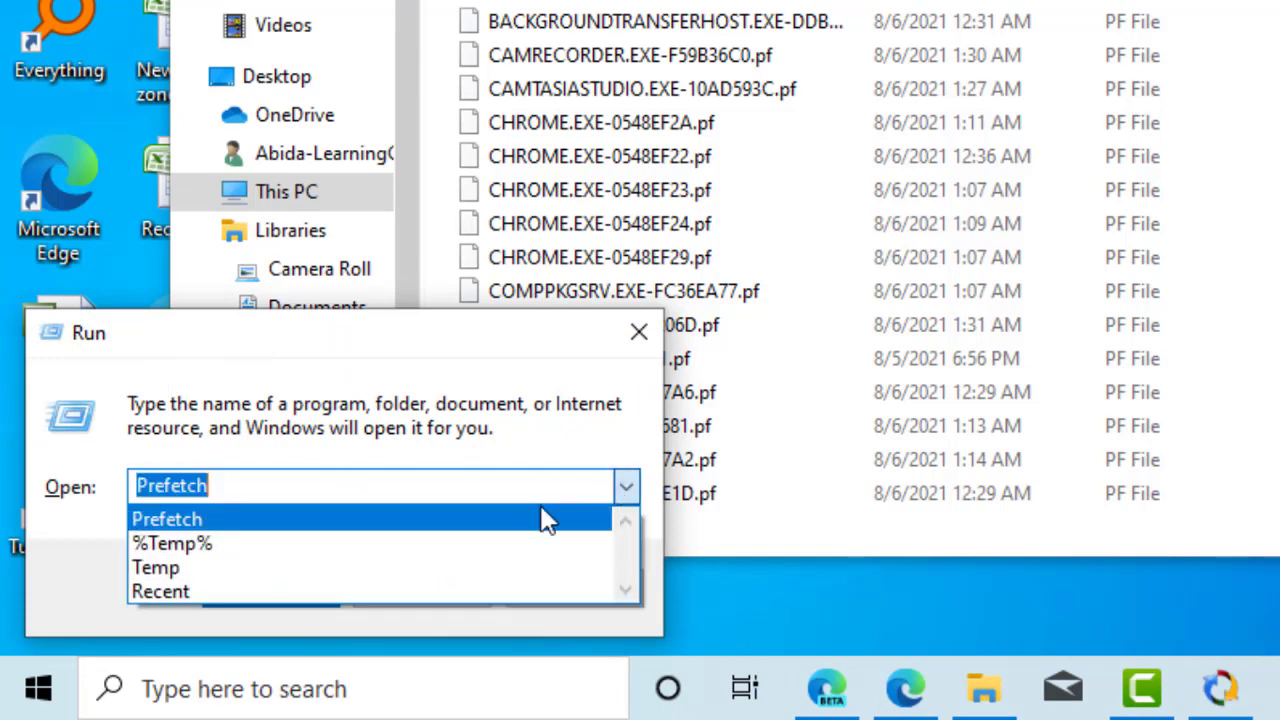
click(248, 588)
click(275, 587)
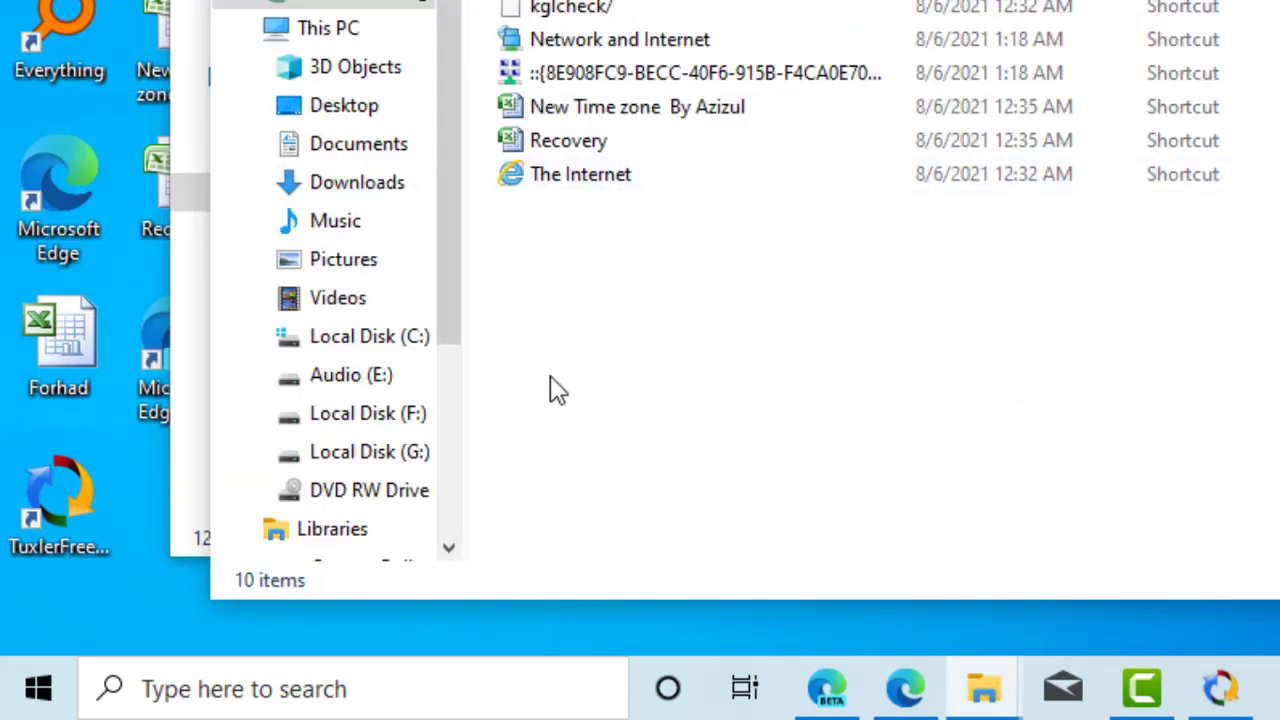
Step: Open the user %Temp% folder from the Run dialog's history
key(super+r)
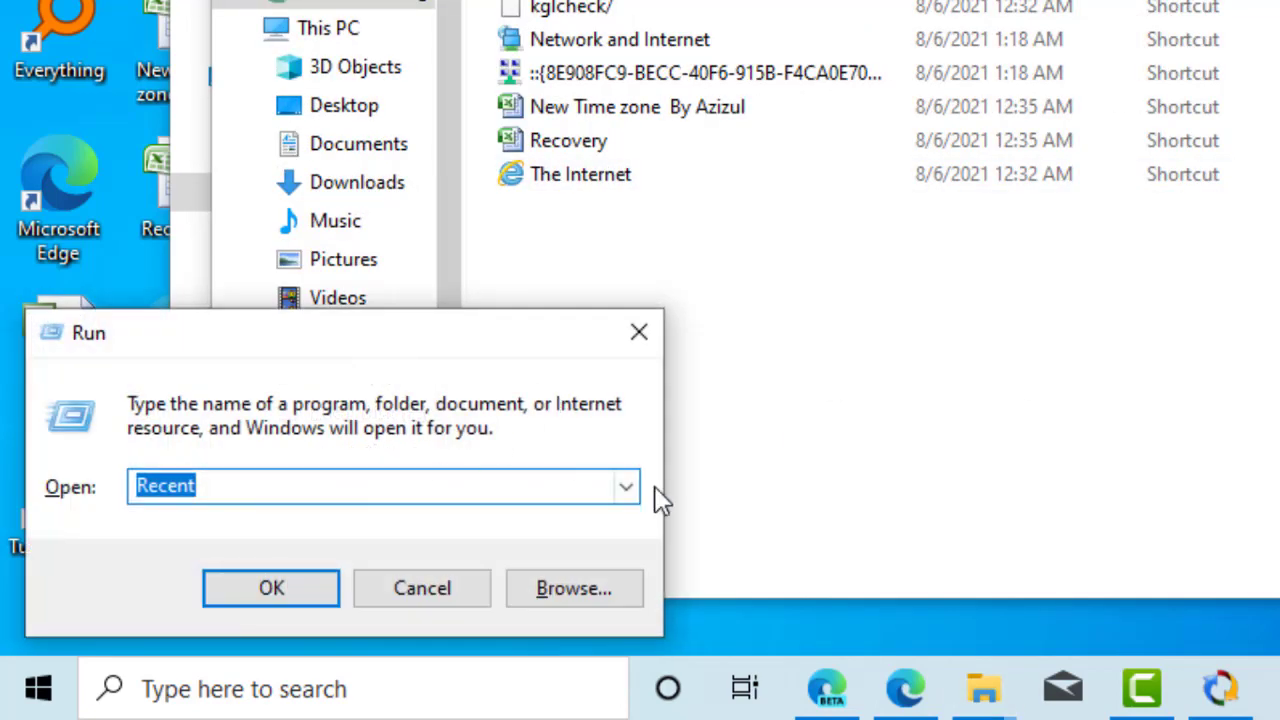
click(630, 488)
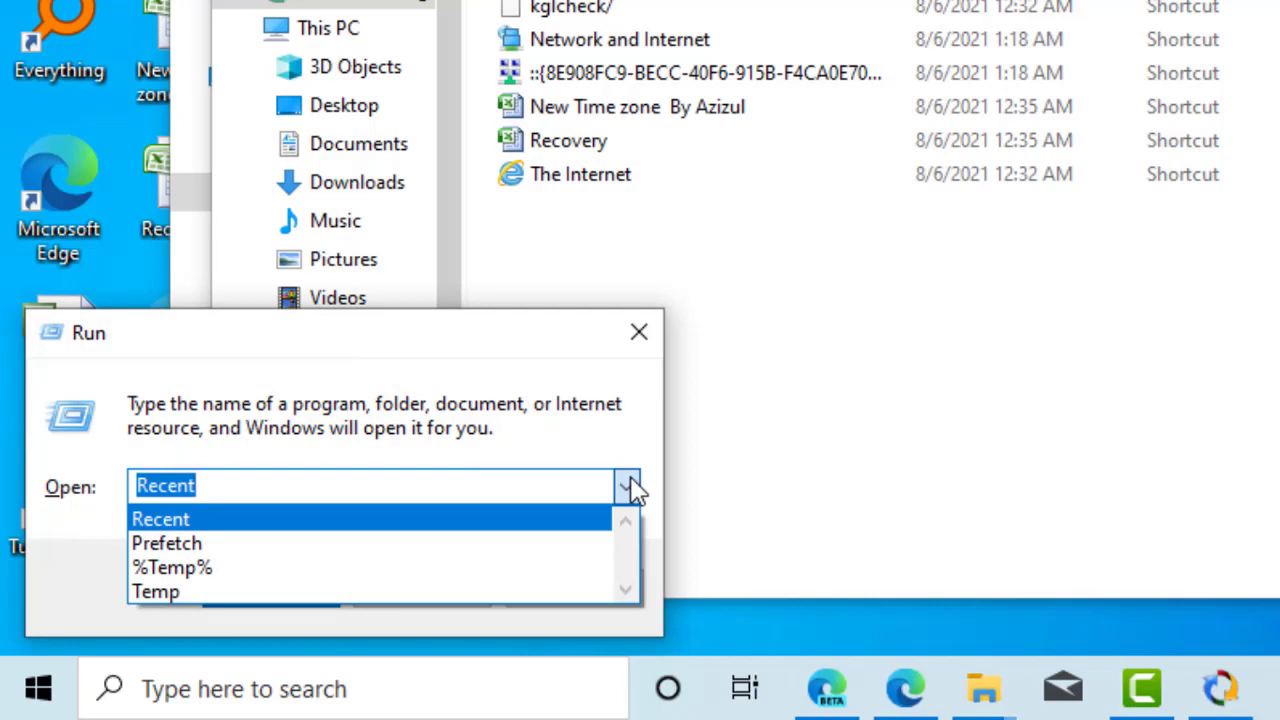
click(399, 573)
click(332, 589)
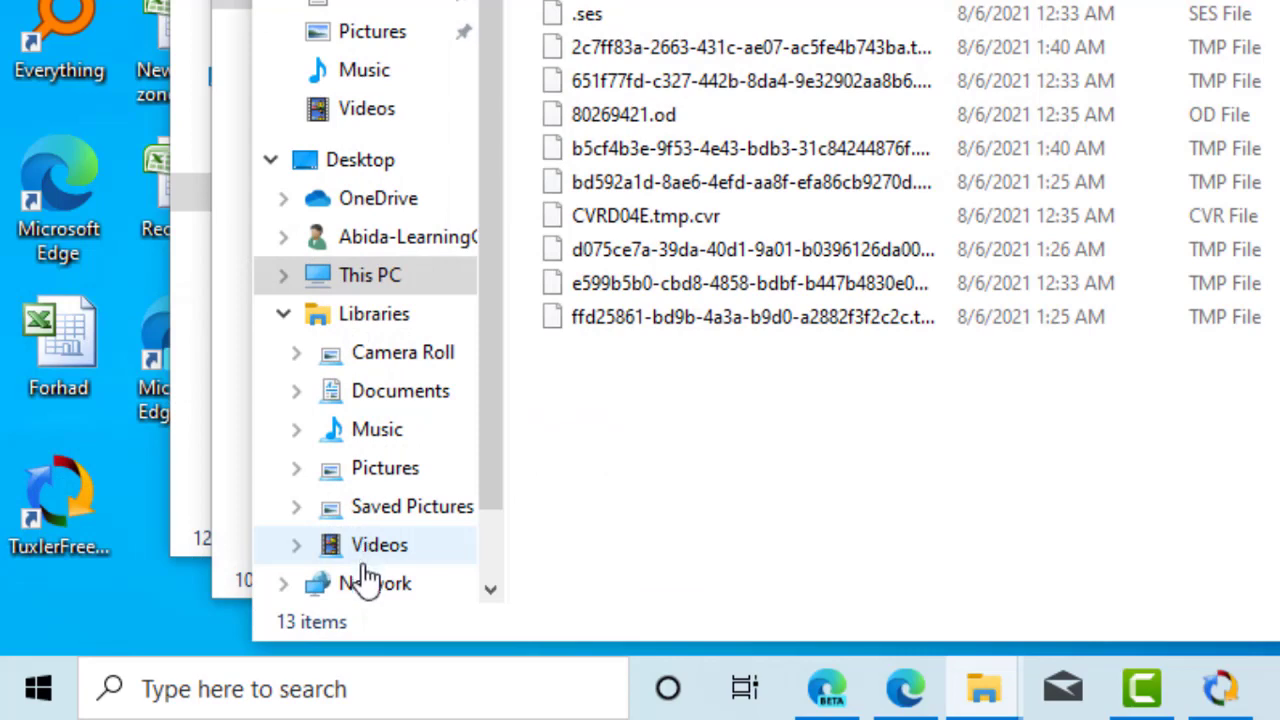
Step: Open the Windows Temp folder and select its two log files
key(super+r)
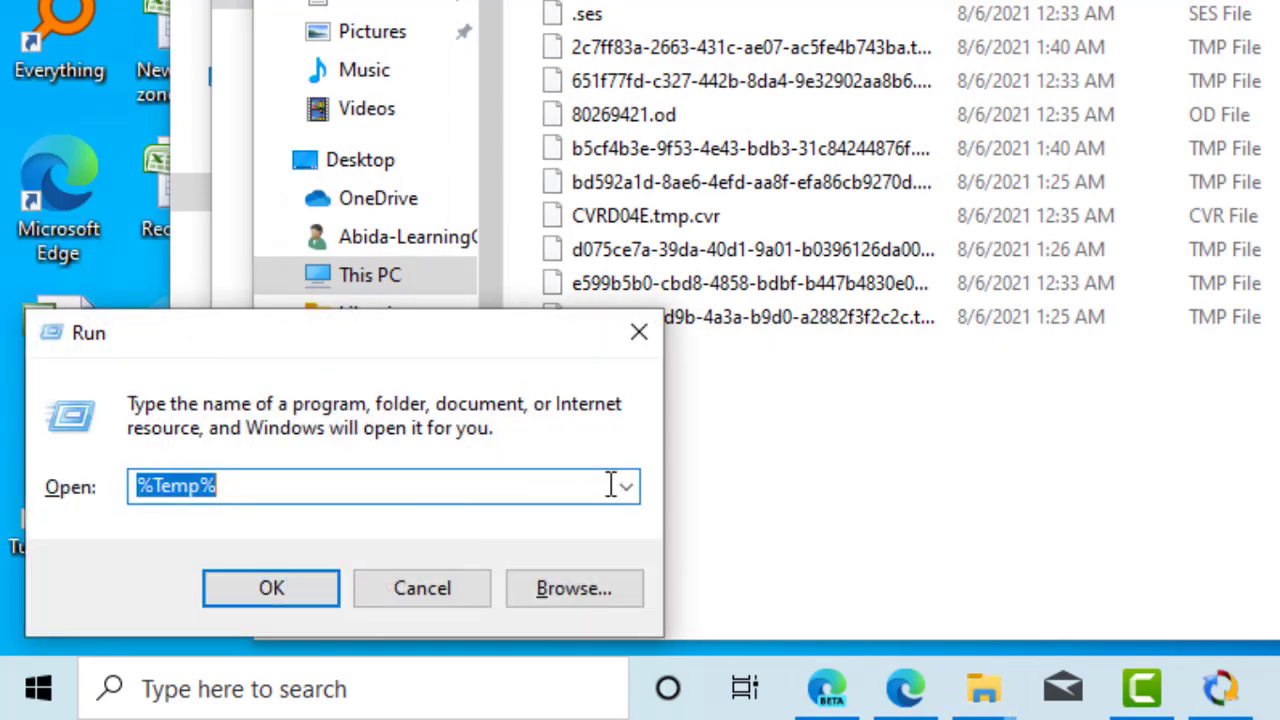
click(625, 487)
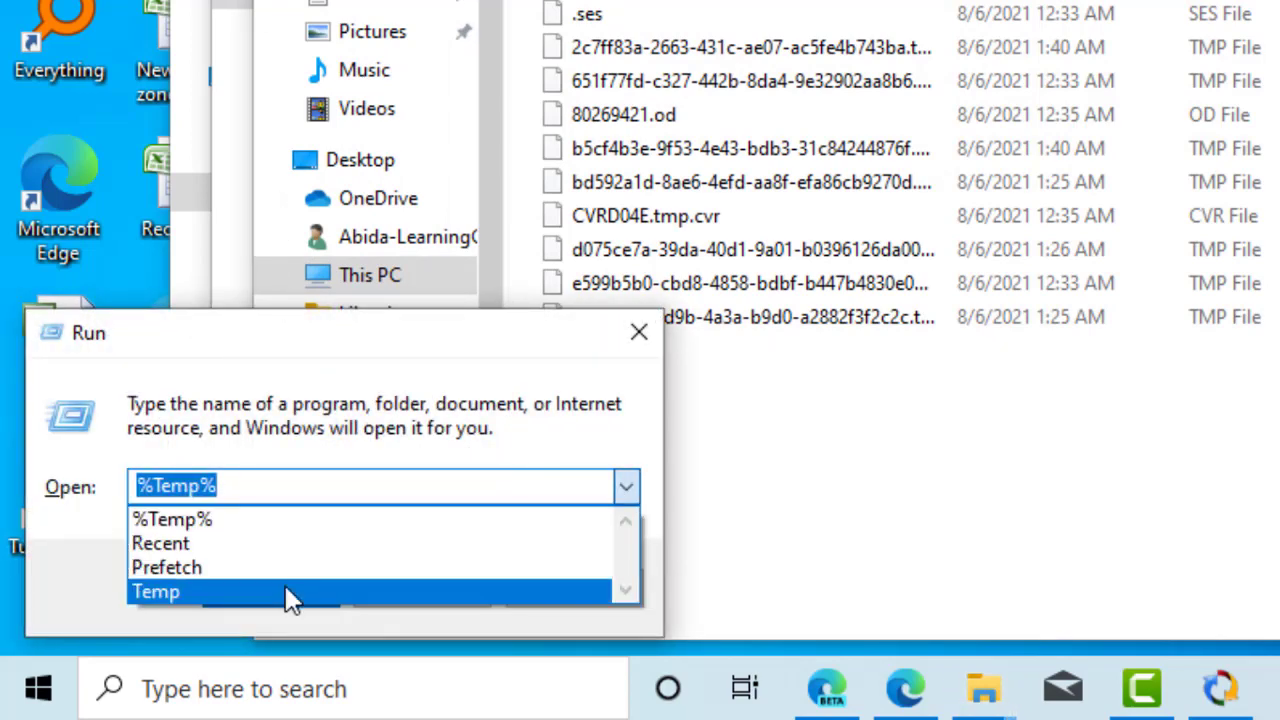
click(290, 597)
click(301, 587)
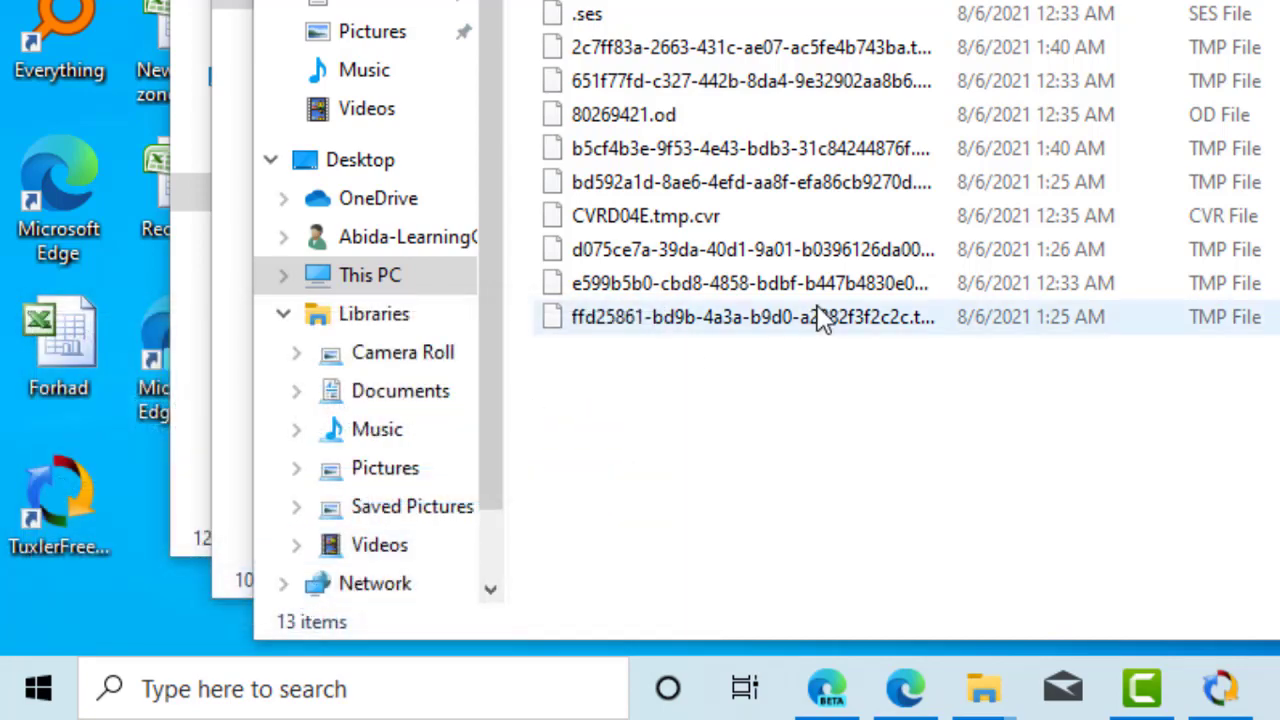
drag(900, 122, 335, 183)
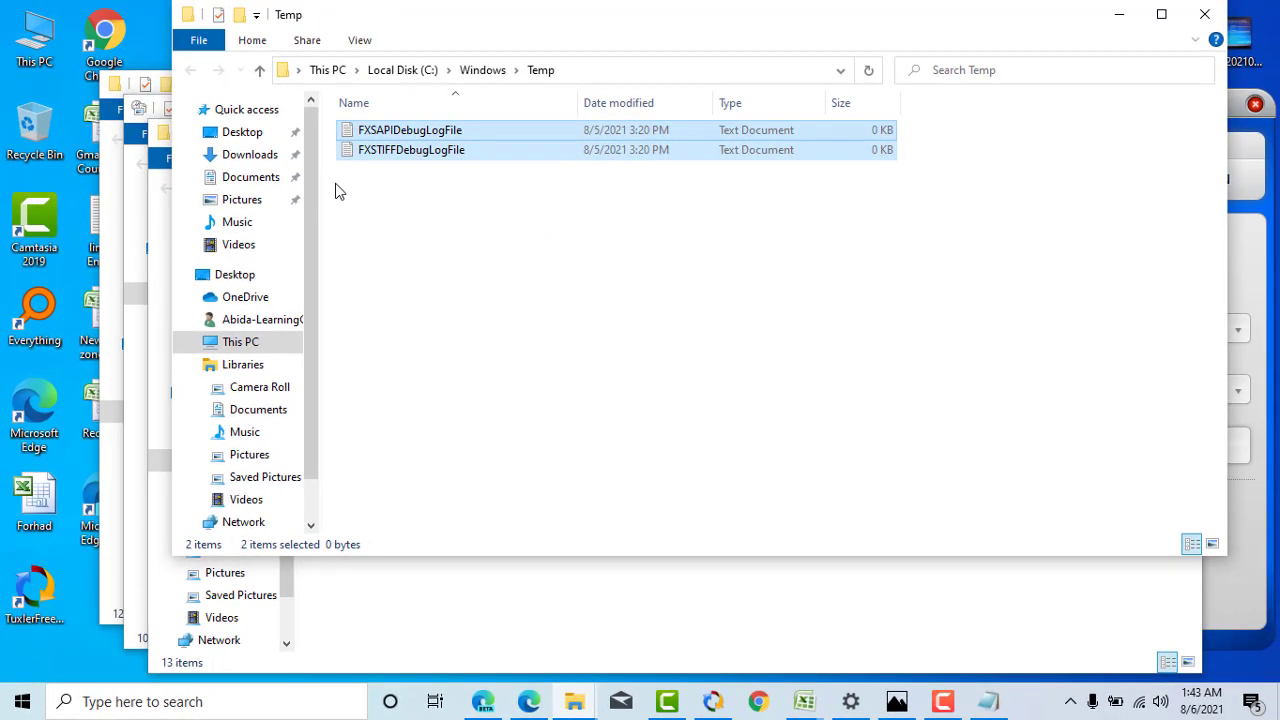
Step: Try deleting the Windows Temp log files, skip the in-use one, and close that window
key(Delete)
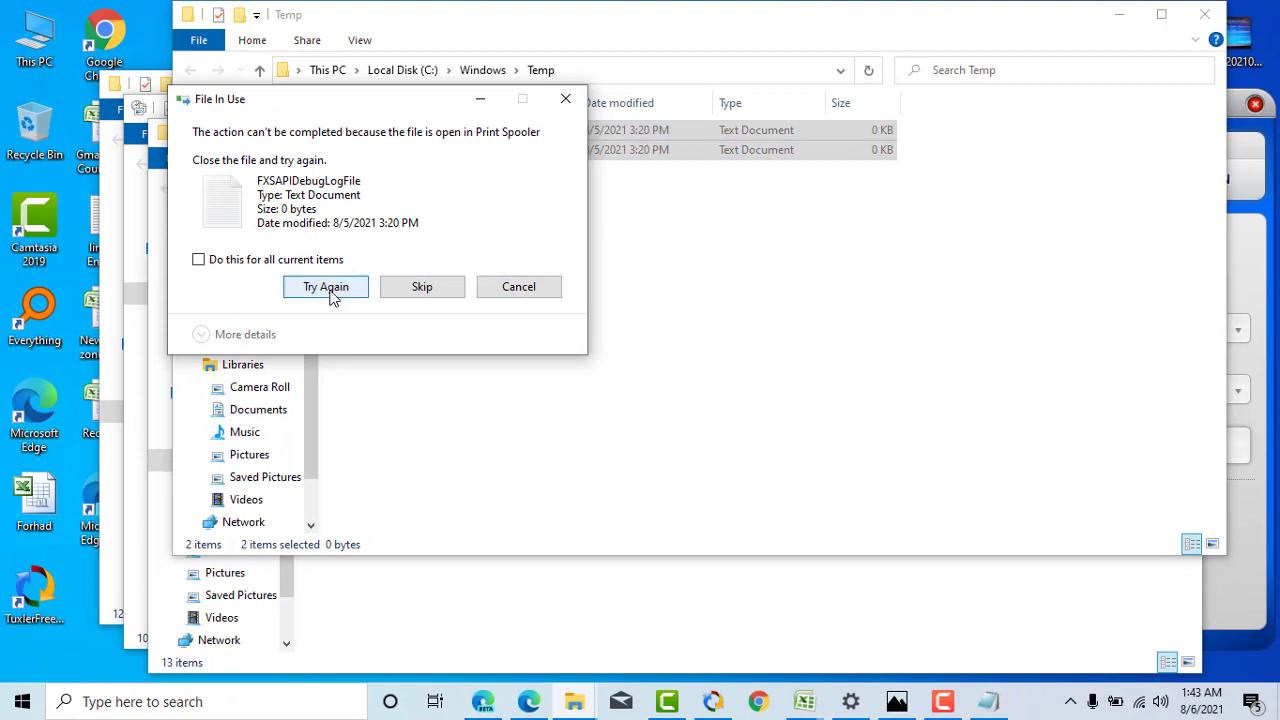
click(331, 288)
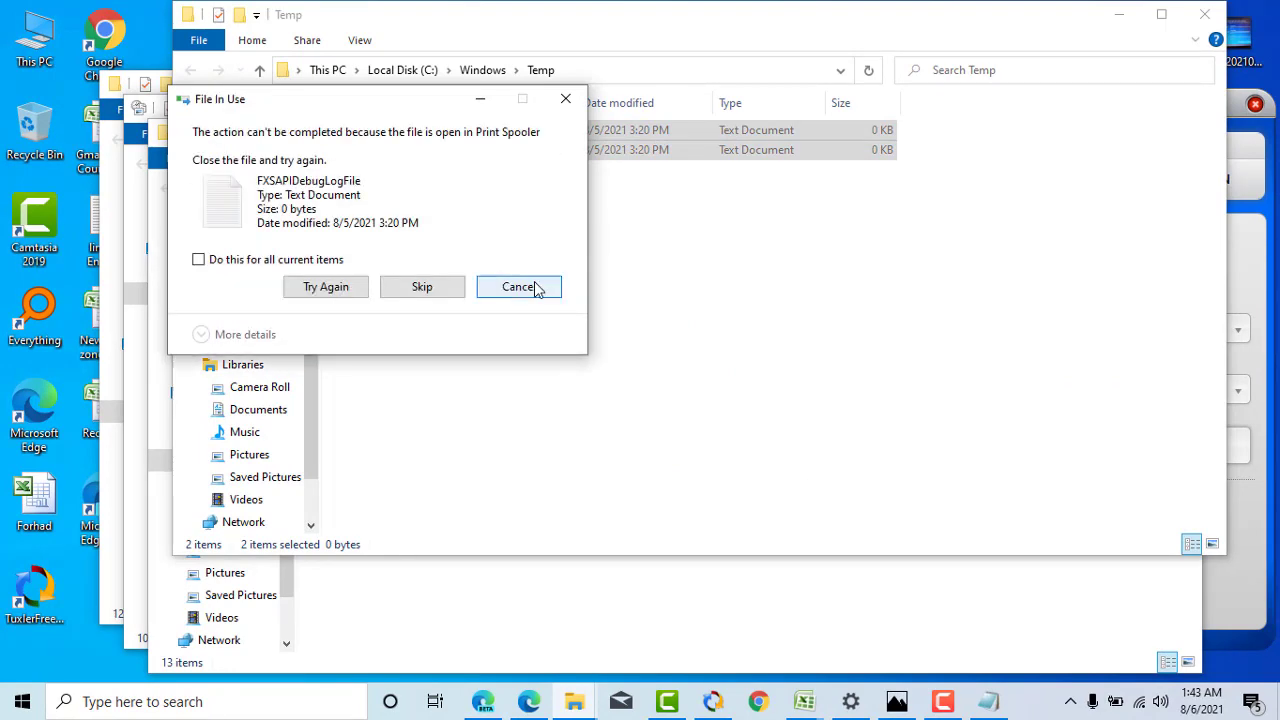
click(519, 287)
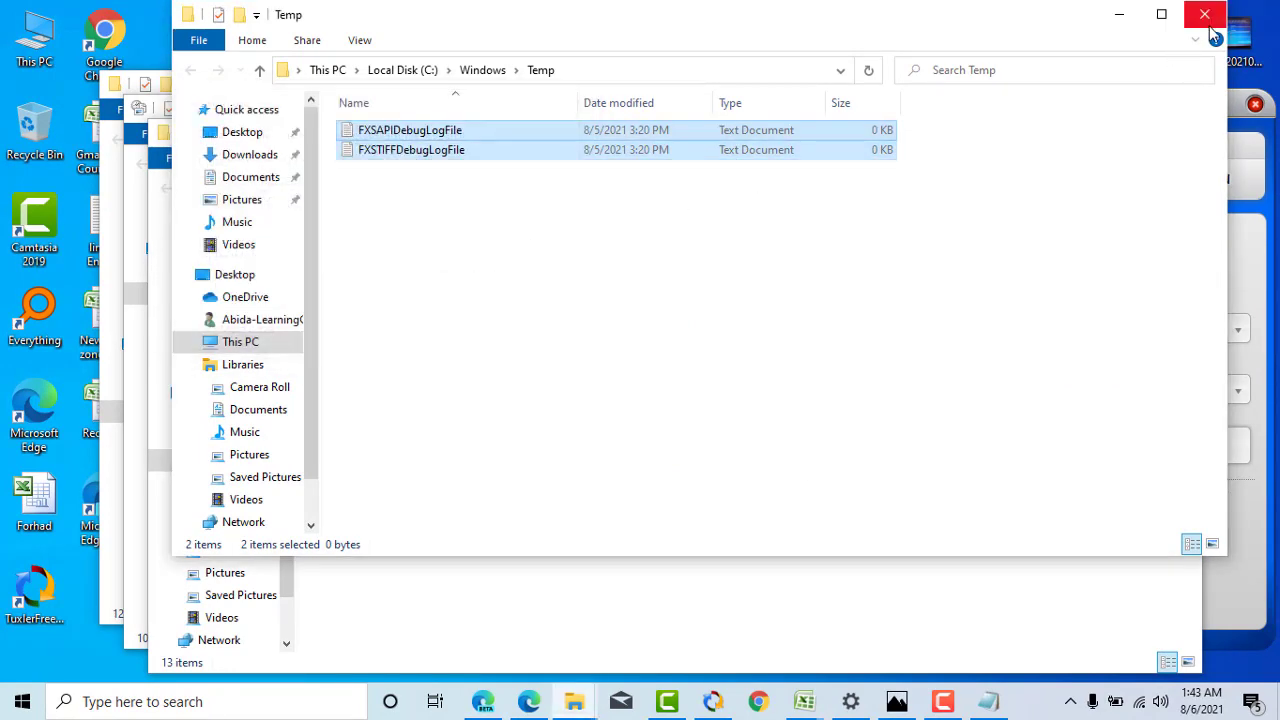
click(1207, 20)
Step: Delete all 13 items in the user Temp folder and close it
drag(538, 535, 407, 237)
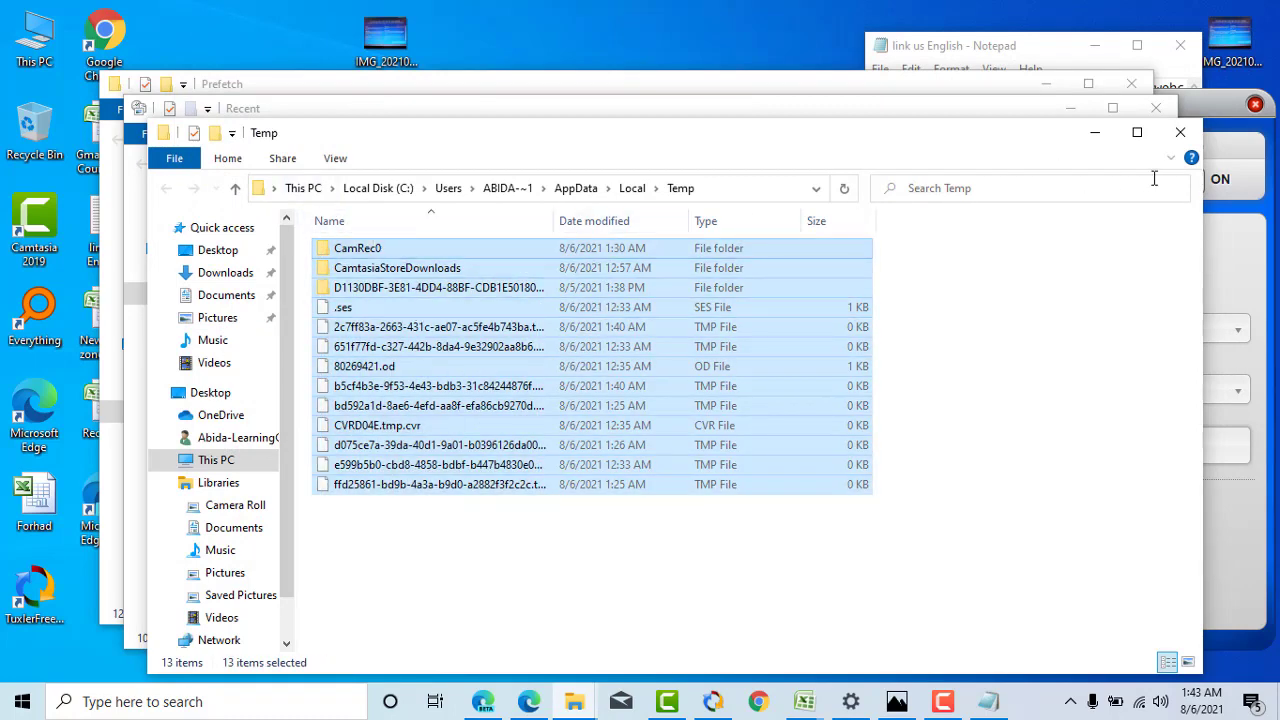
right_click(466, 345)
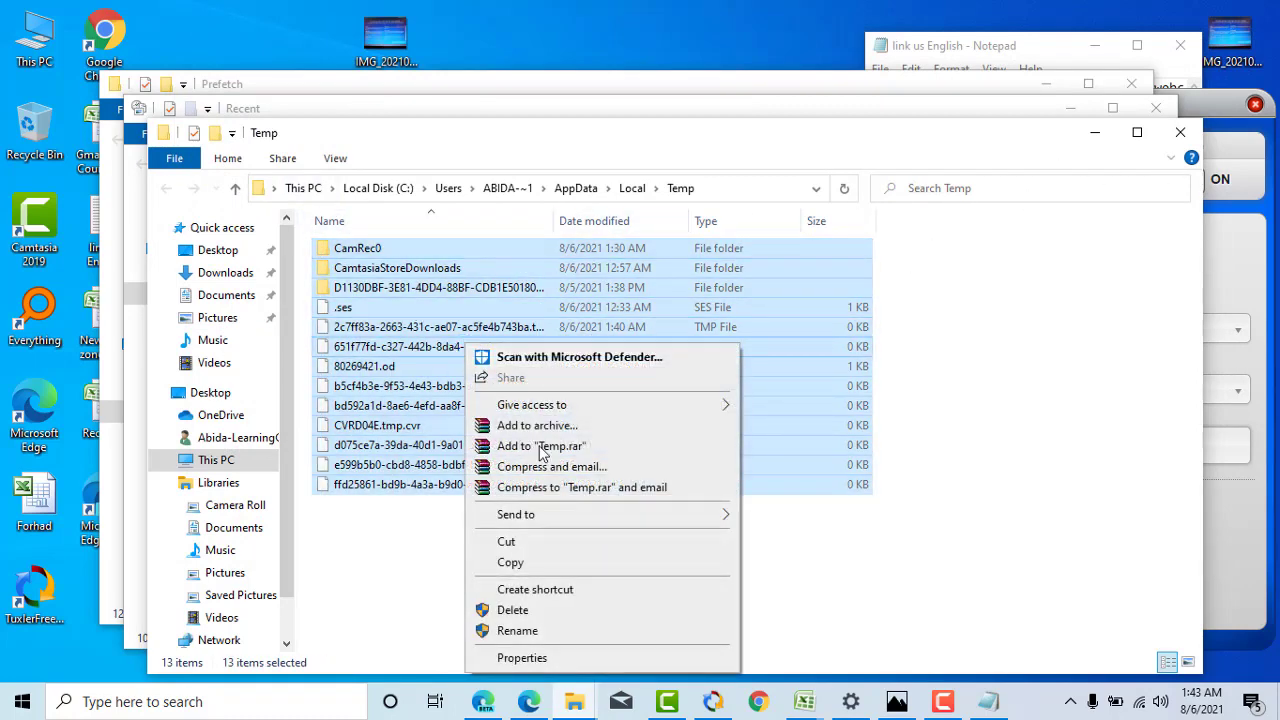
click(512, 609)
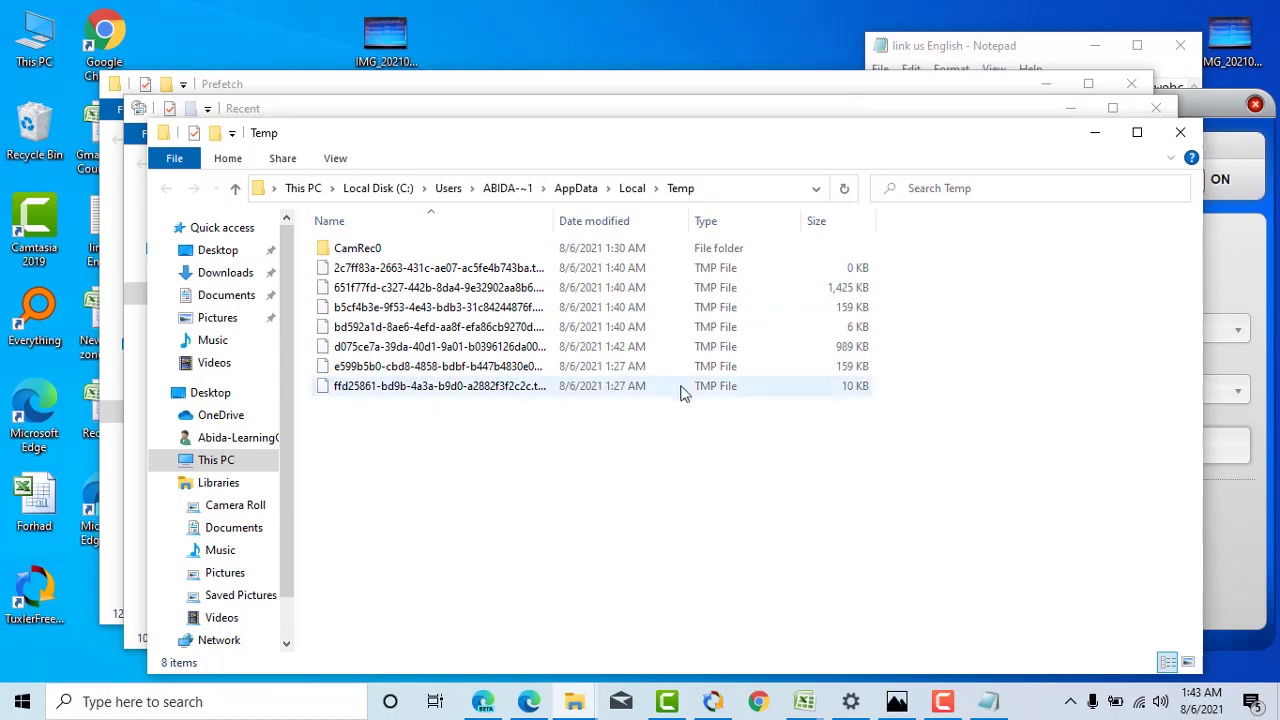
click(1180, 132)
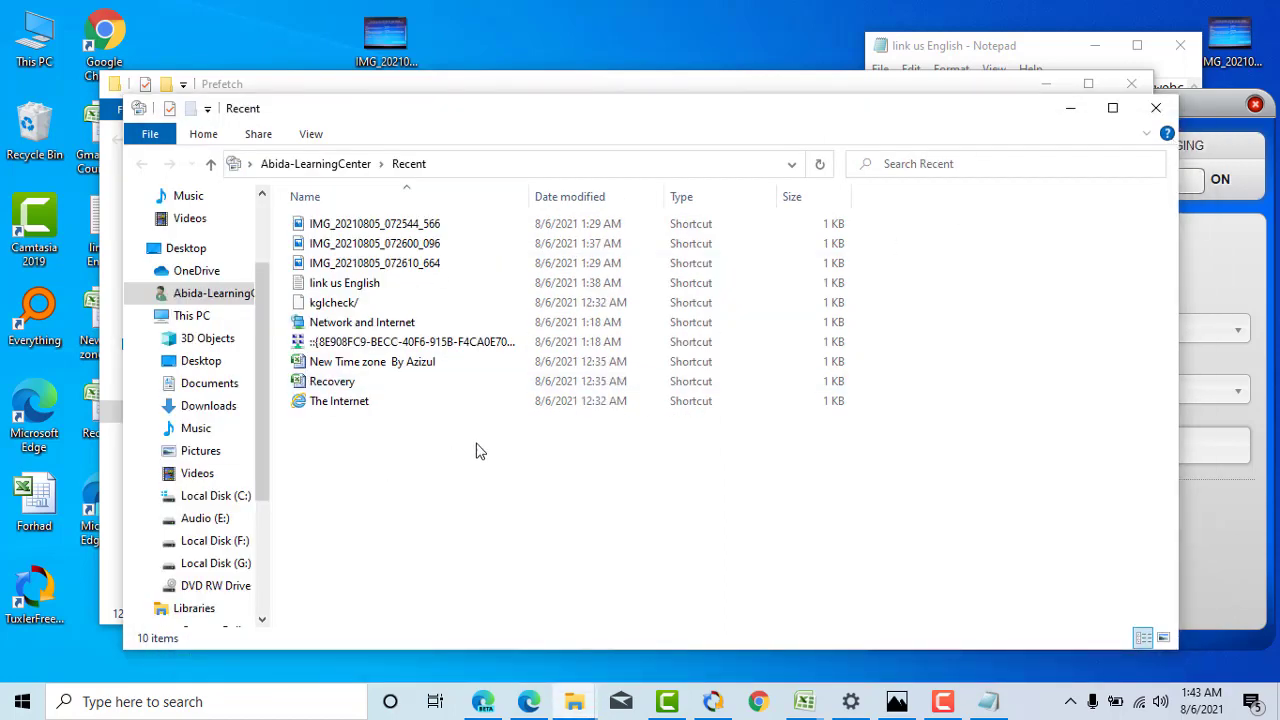
Step: Delete all 10 shortcuts in Recent and close the emptied folder
drag(476, 444, 255, 216)
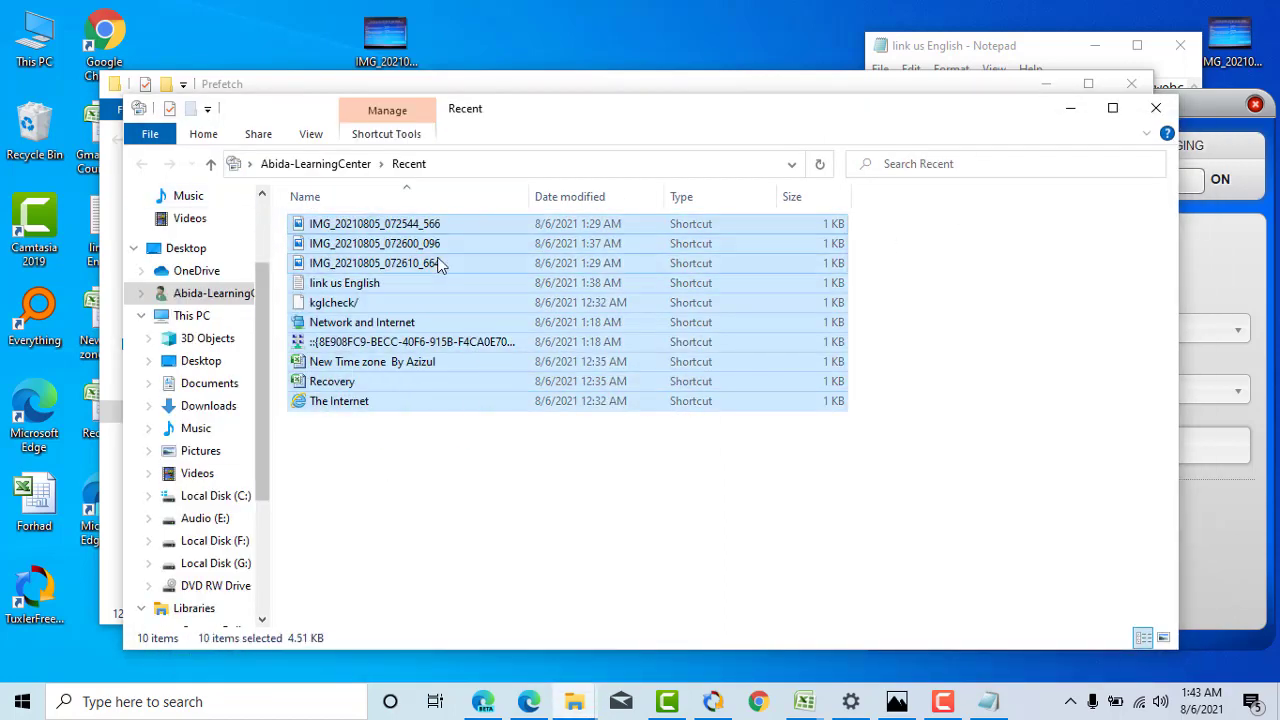
key(Delete)
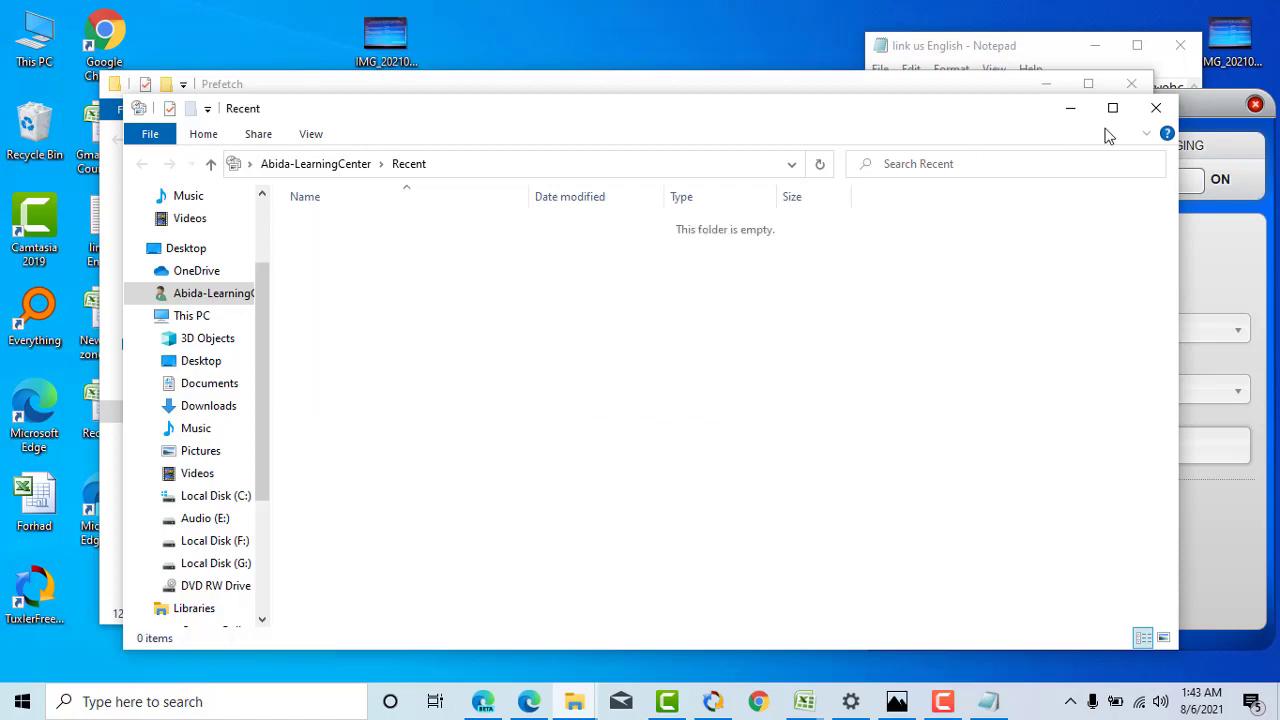
click(1156, 108)
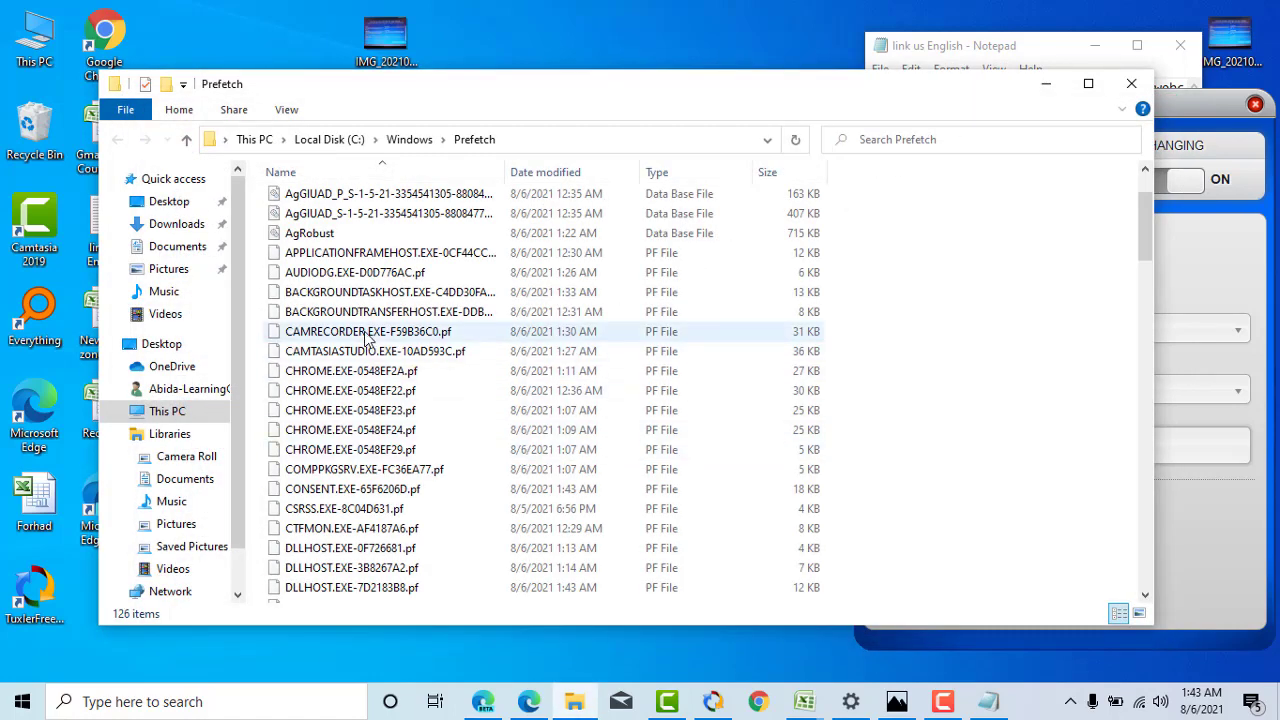
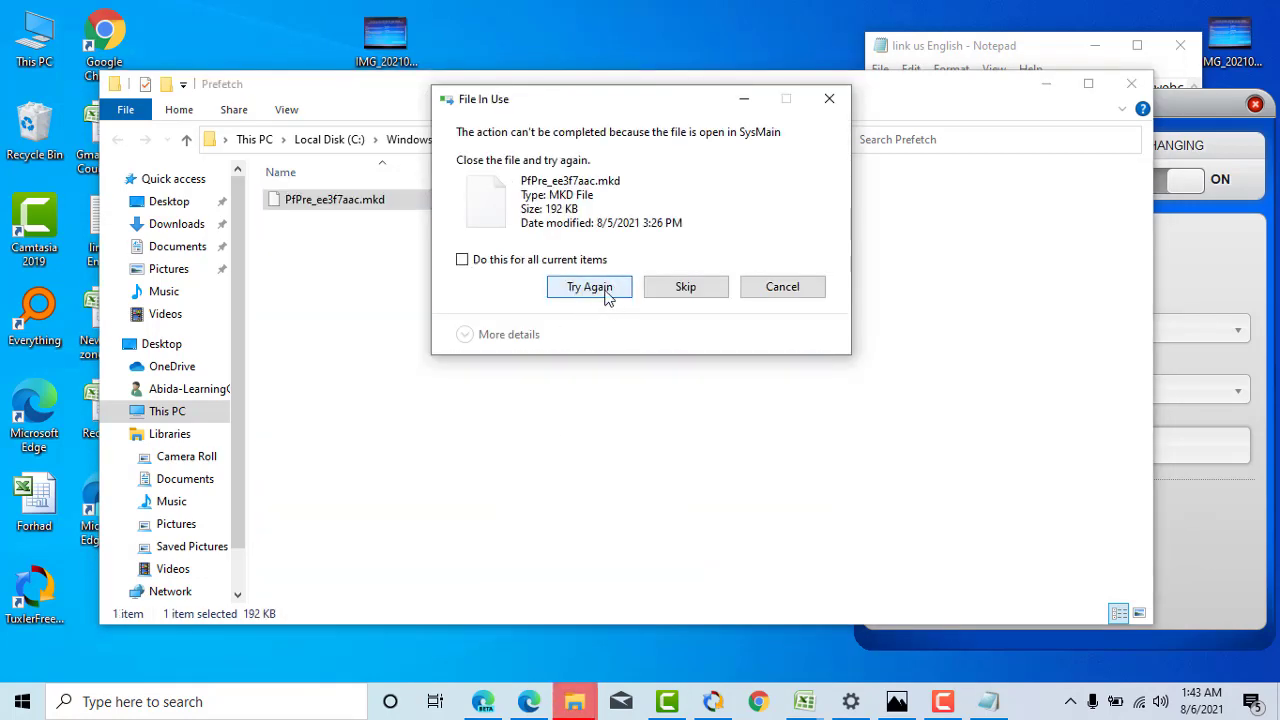
Step: Dismiss the file-in-use warning for the locked Prefetch file and close the Prefetch window
click(589, 287)
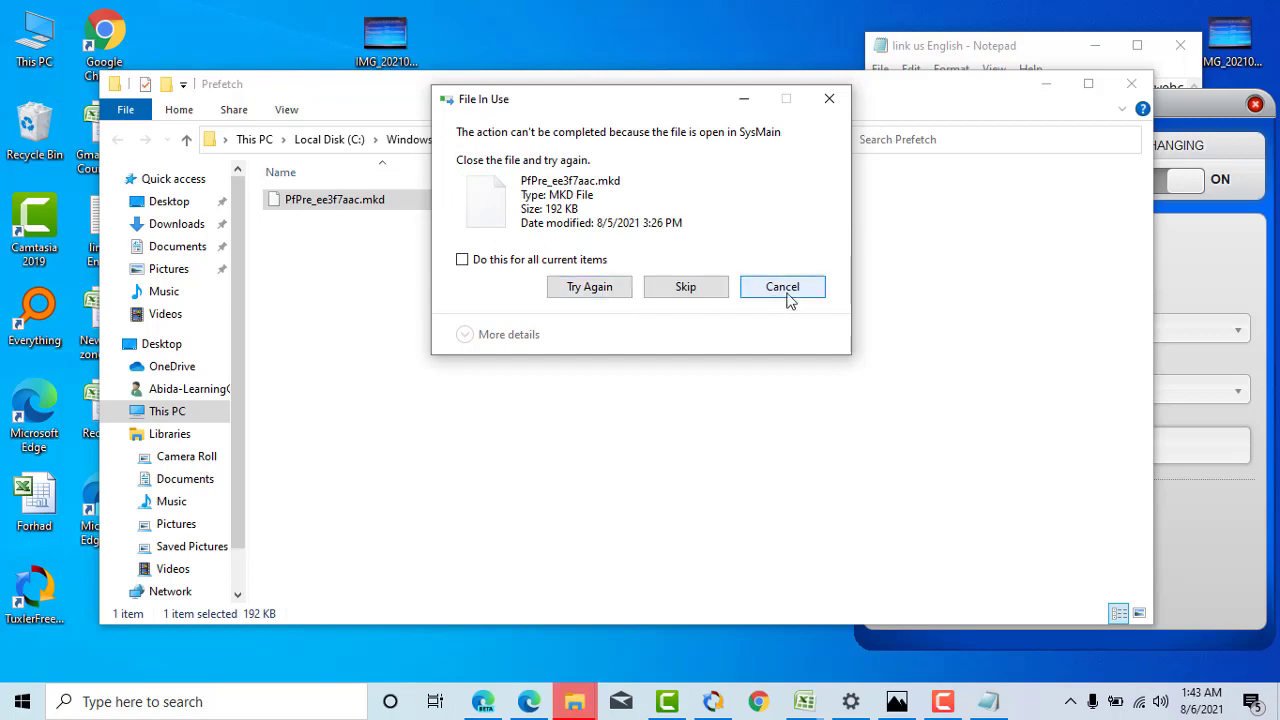
click(789, 293)
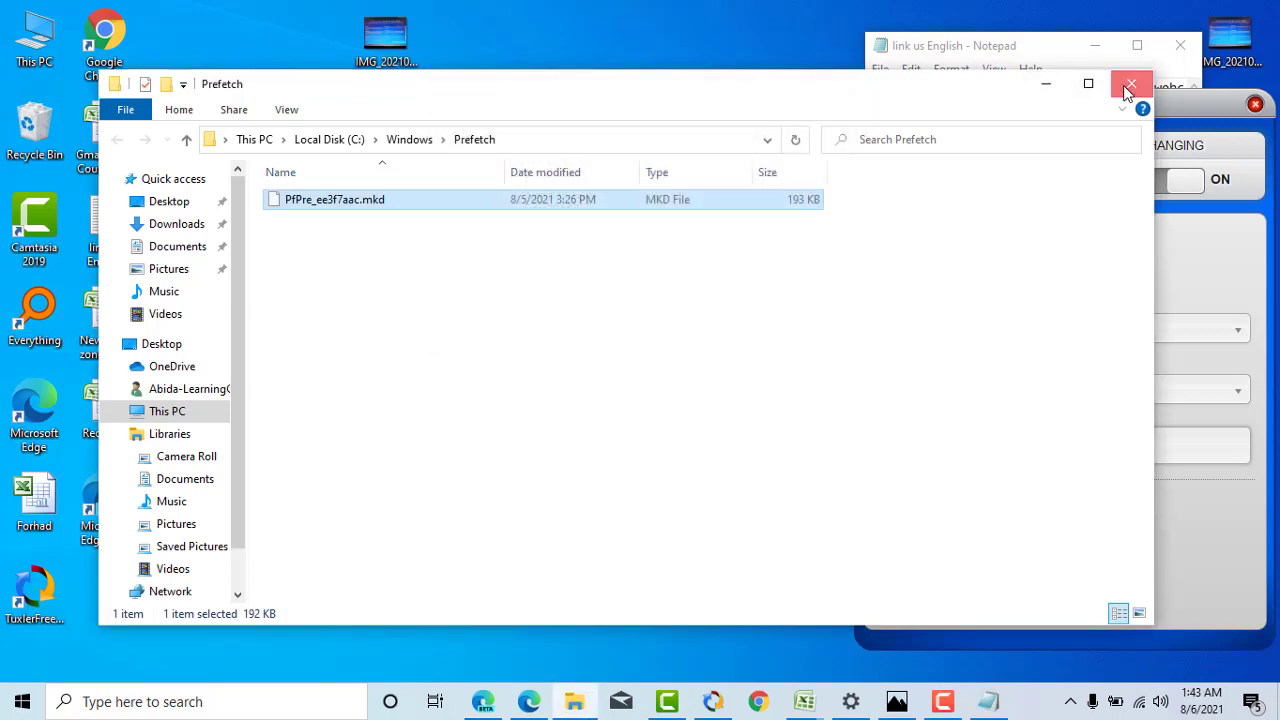
click(1131, 83)
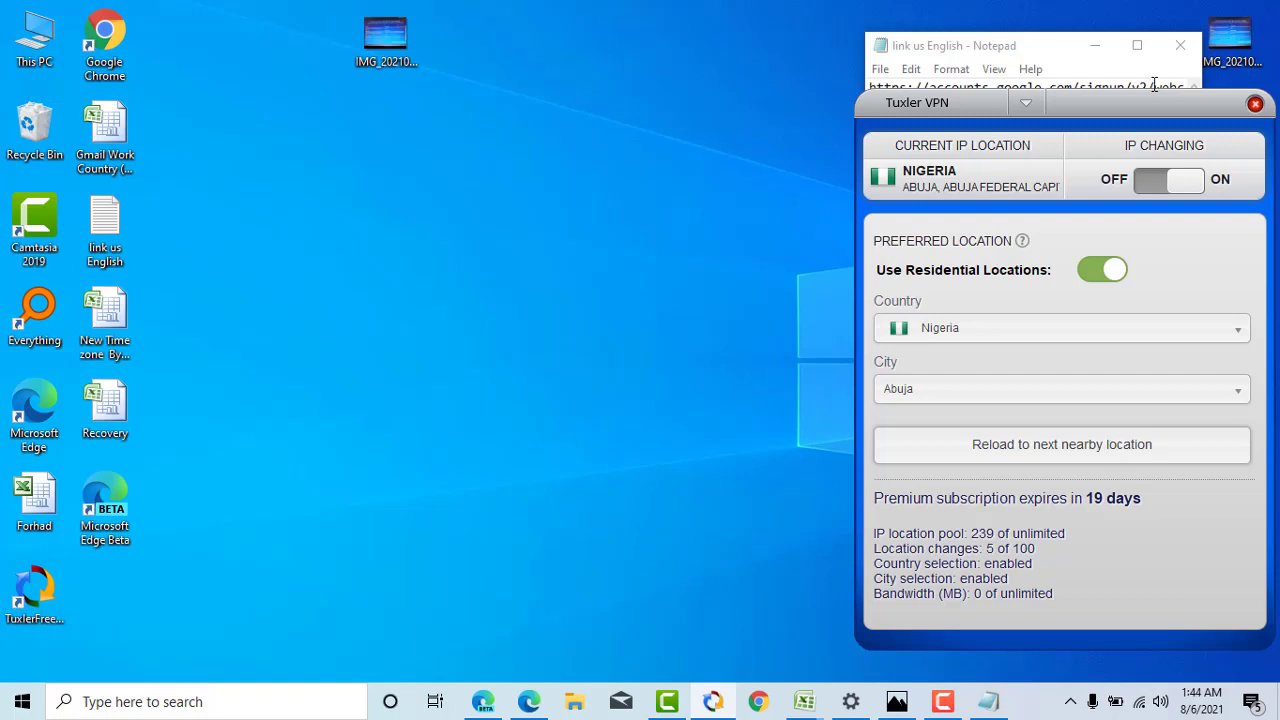
Step: Select the entire Google signup link in the Notepad notes, then return to Edge
click(1030, 48)
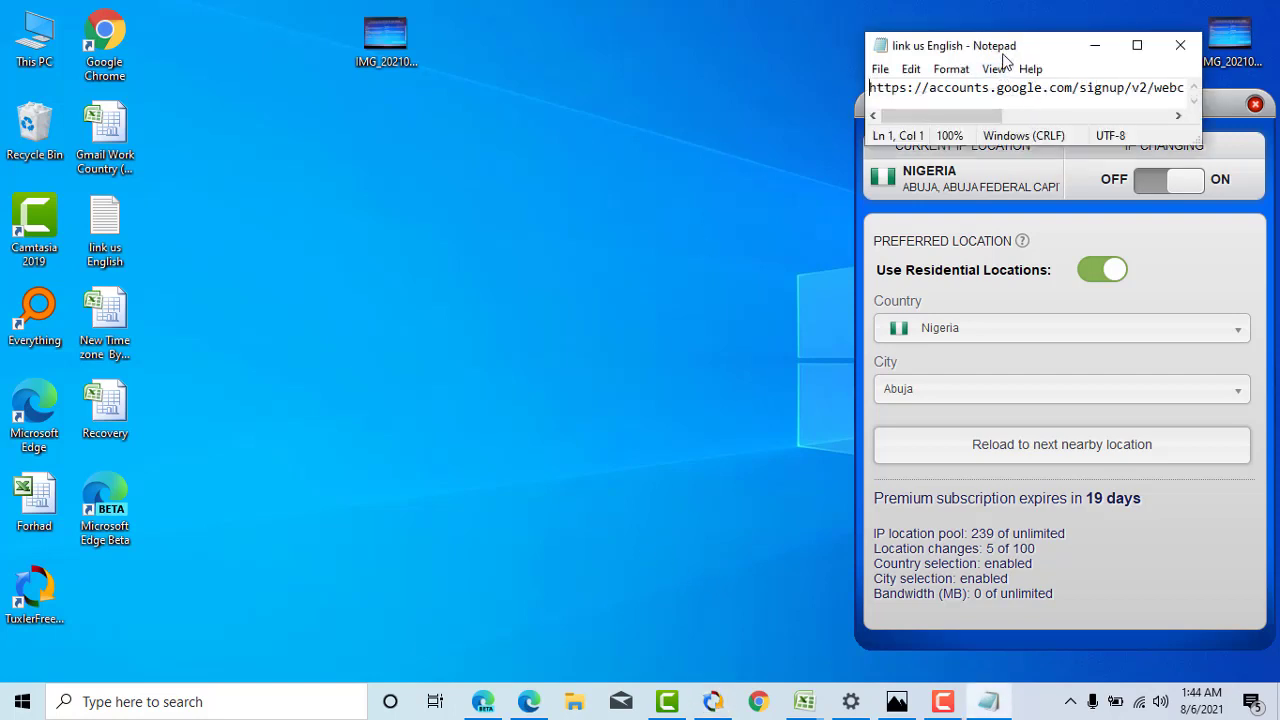
key(ctrl+a)
key(super+c)
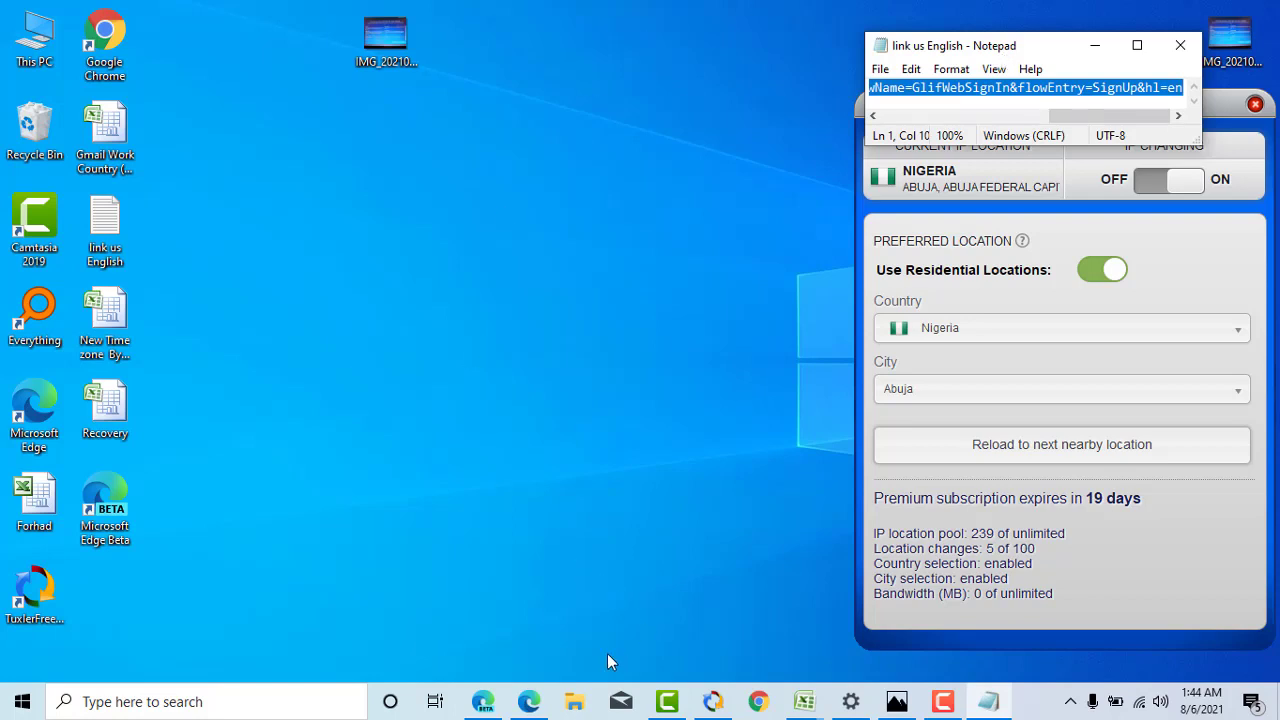
mouse_move(529, 703)
click(530, 620)
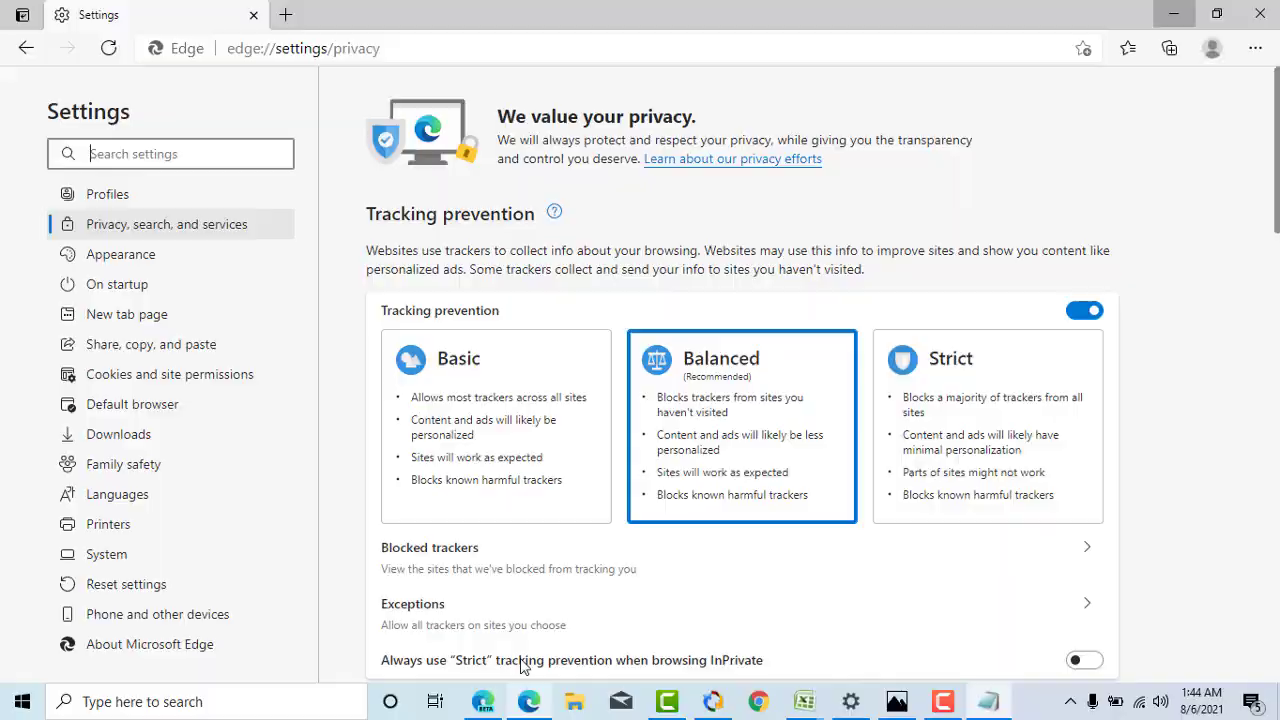
Step: Load the copied signup link in Edge's address bar via Paste and go, then switch windows
click(554, 46)
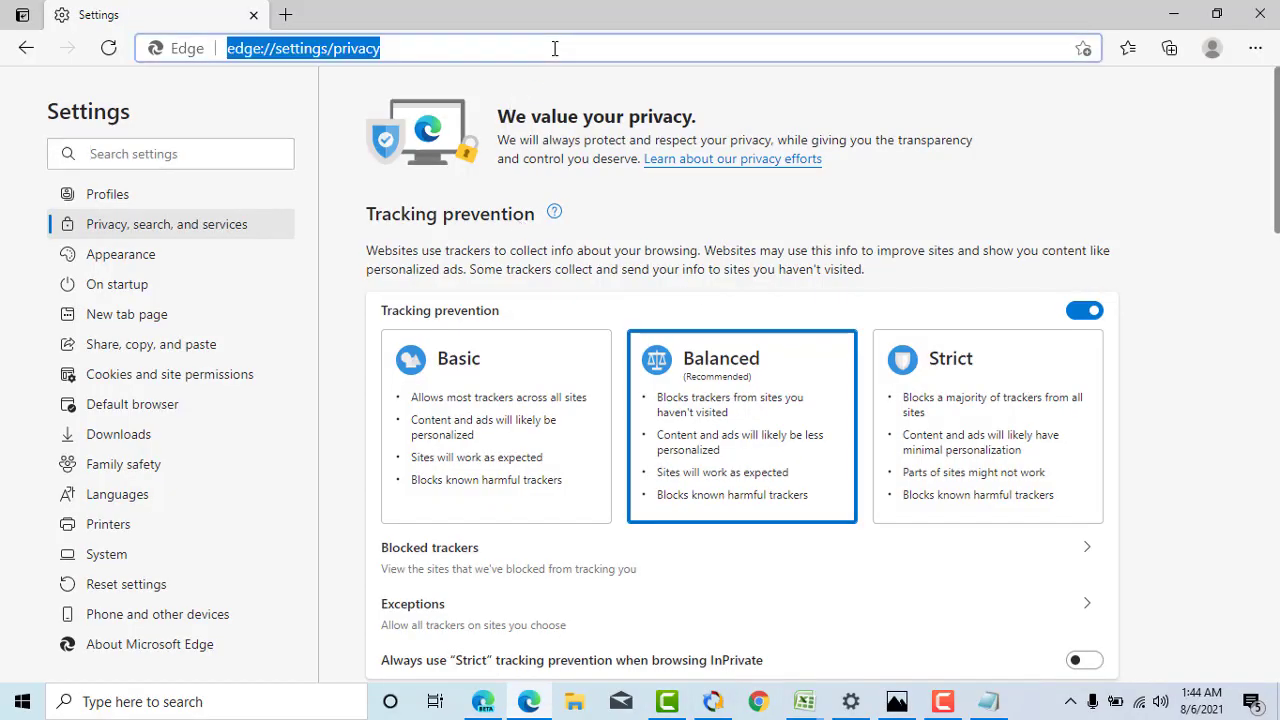
right_click(554, 46)
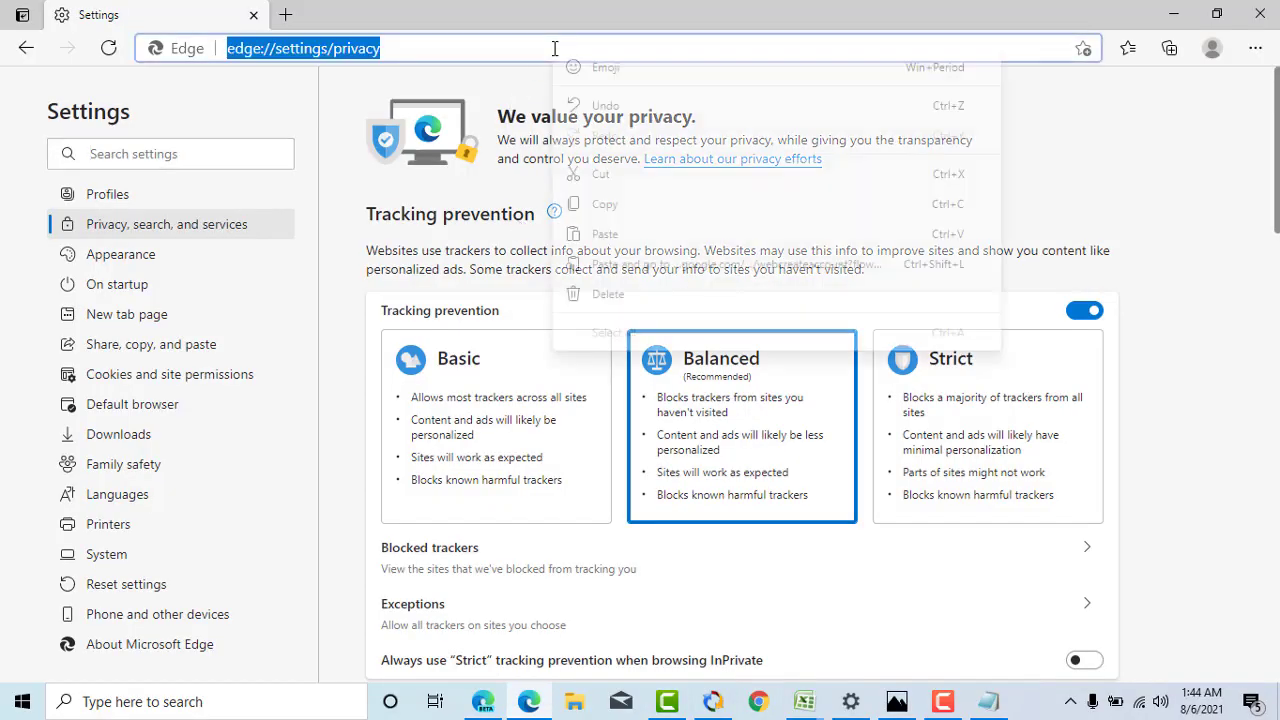
click(680, 265)
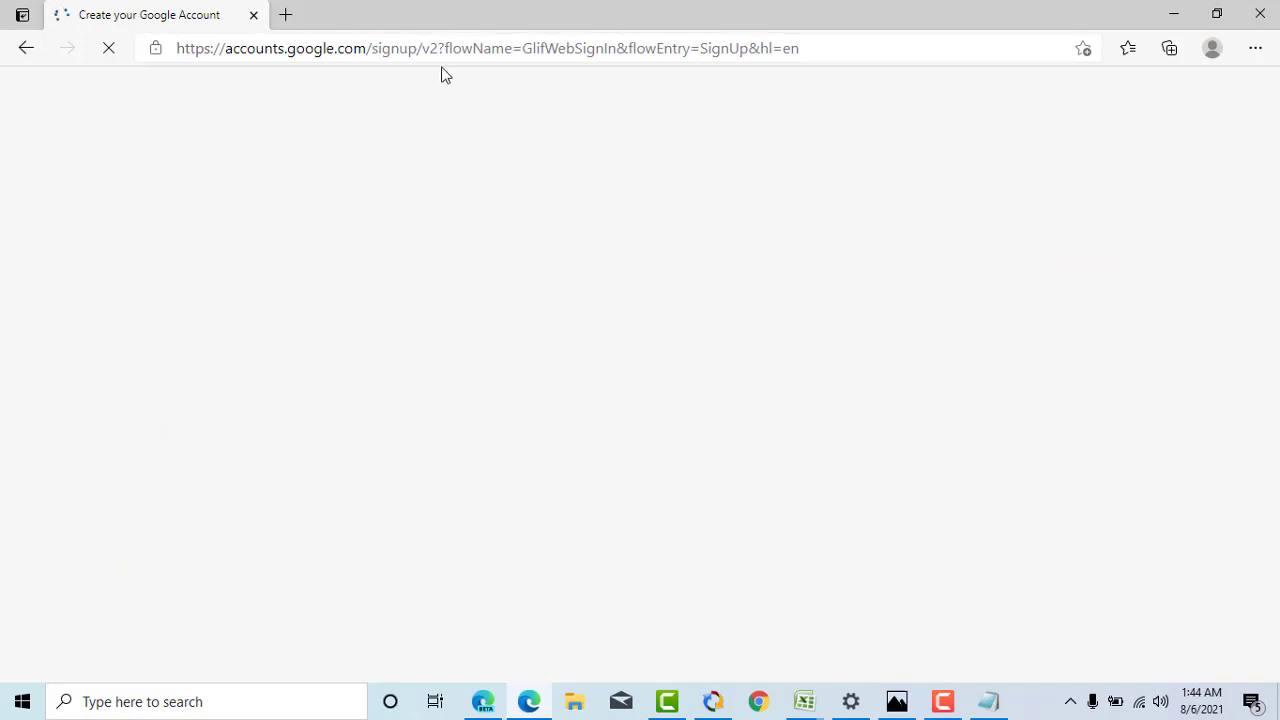
click(482, 702)
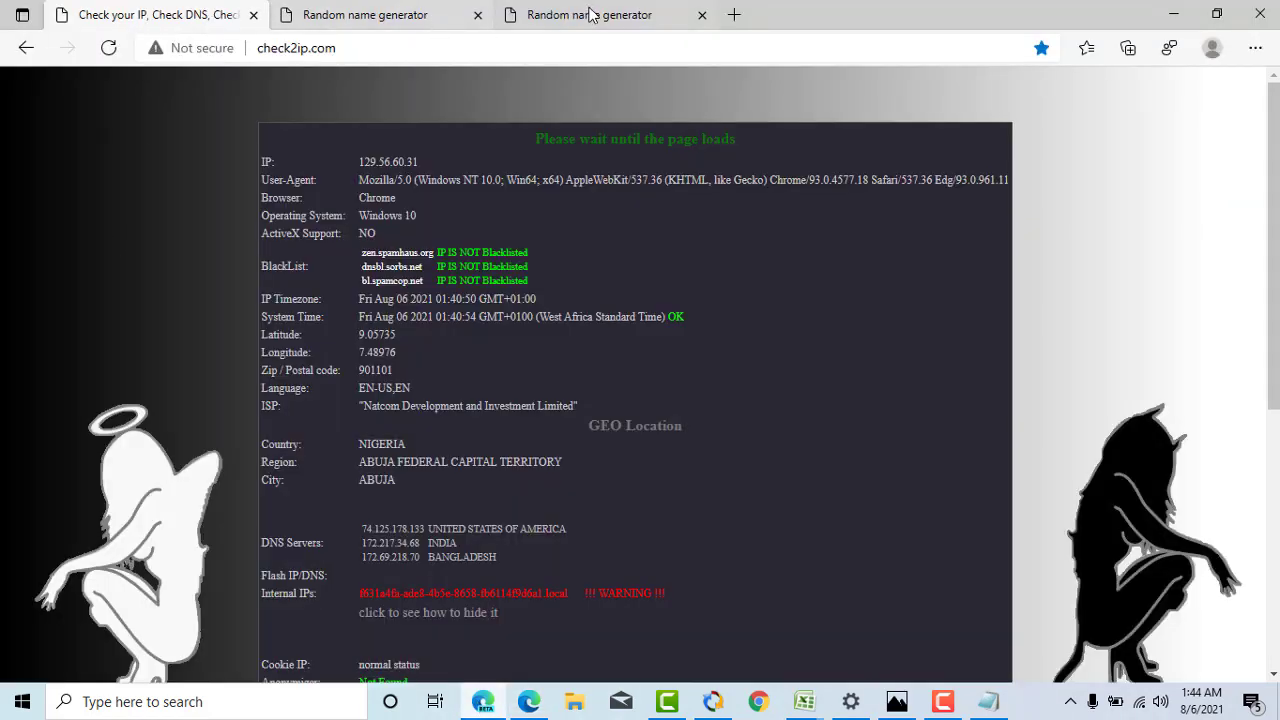
Step: Generate a fresh list of female random names and select the first name
click(590, 10)
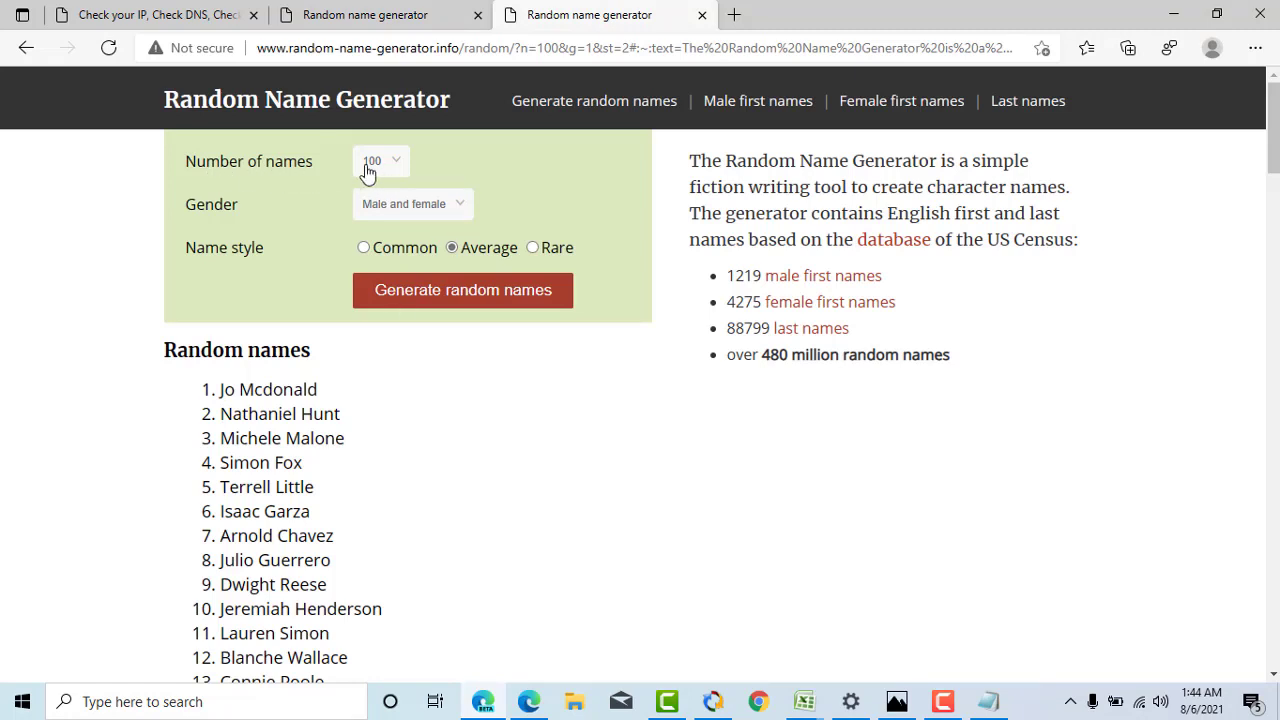
click(459, 210)
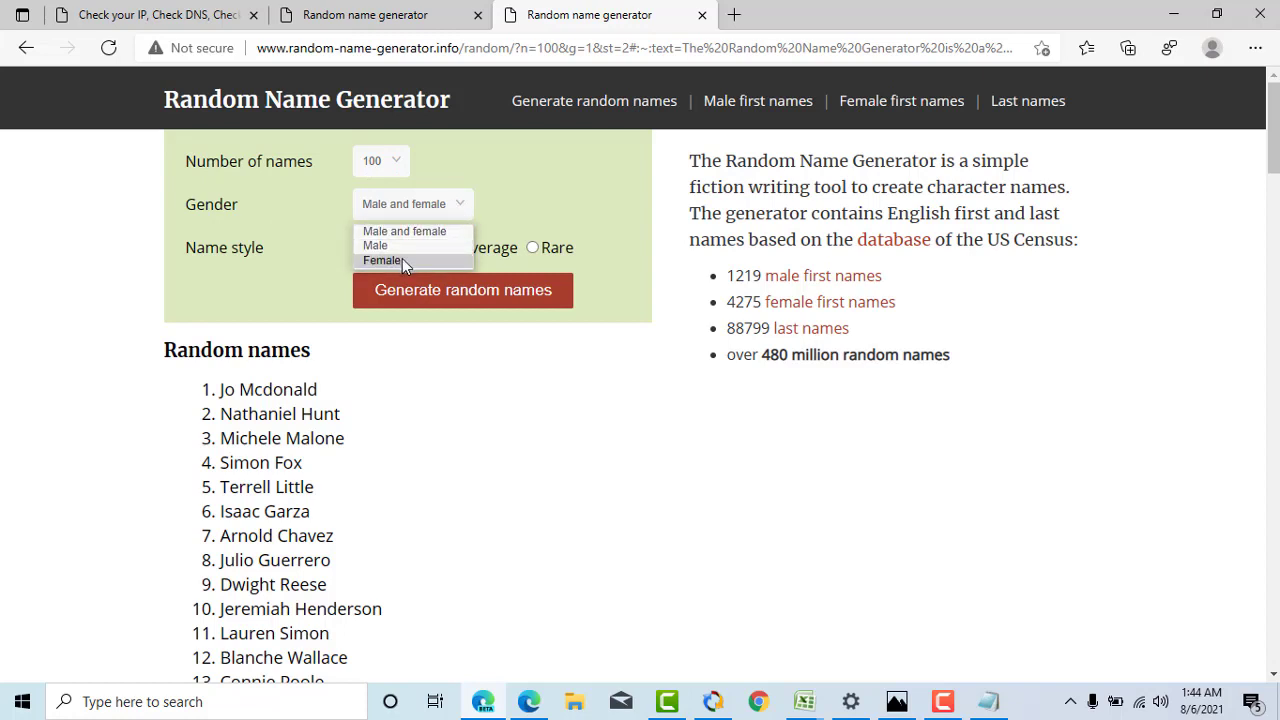
click(402, 259)
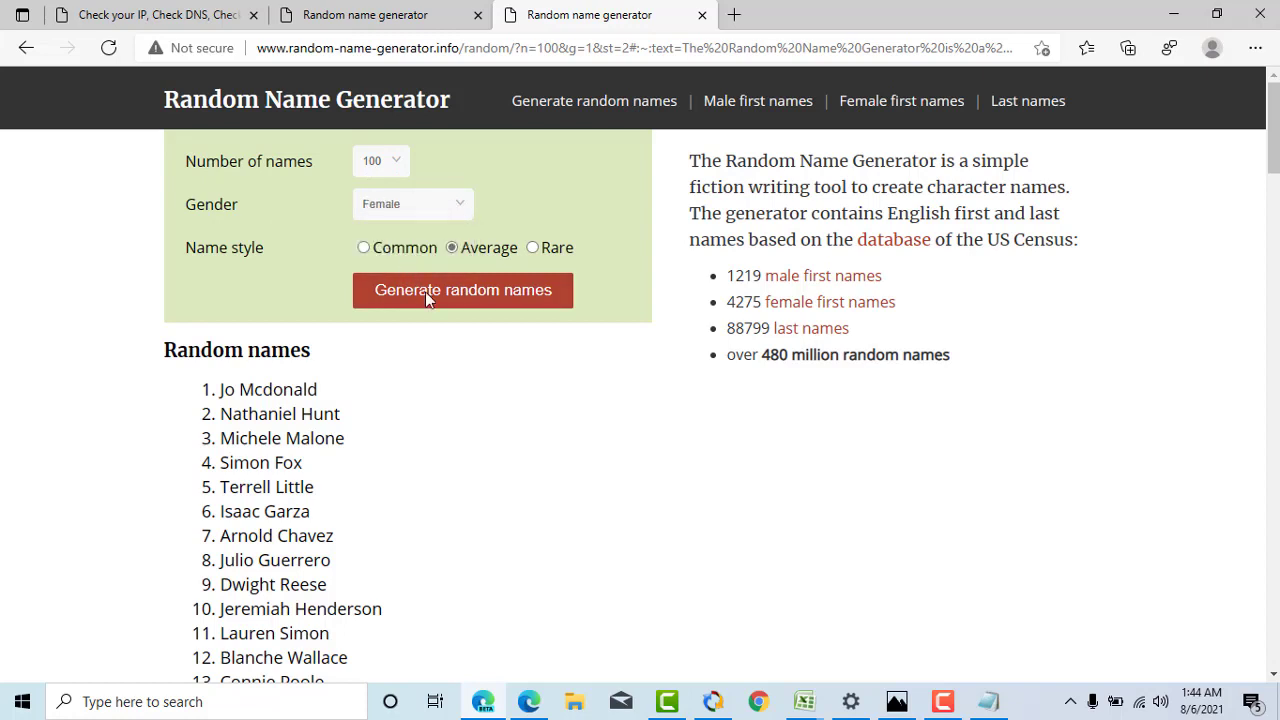
click(425, 291)
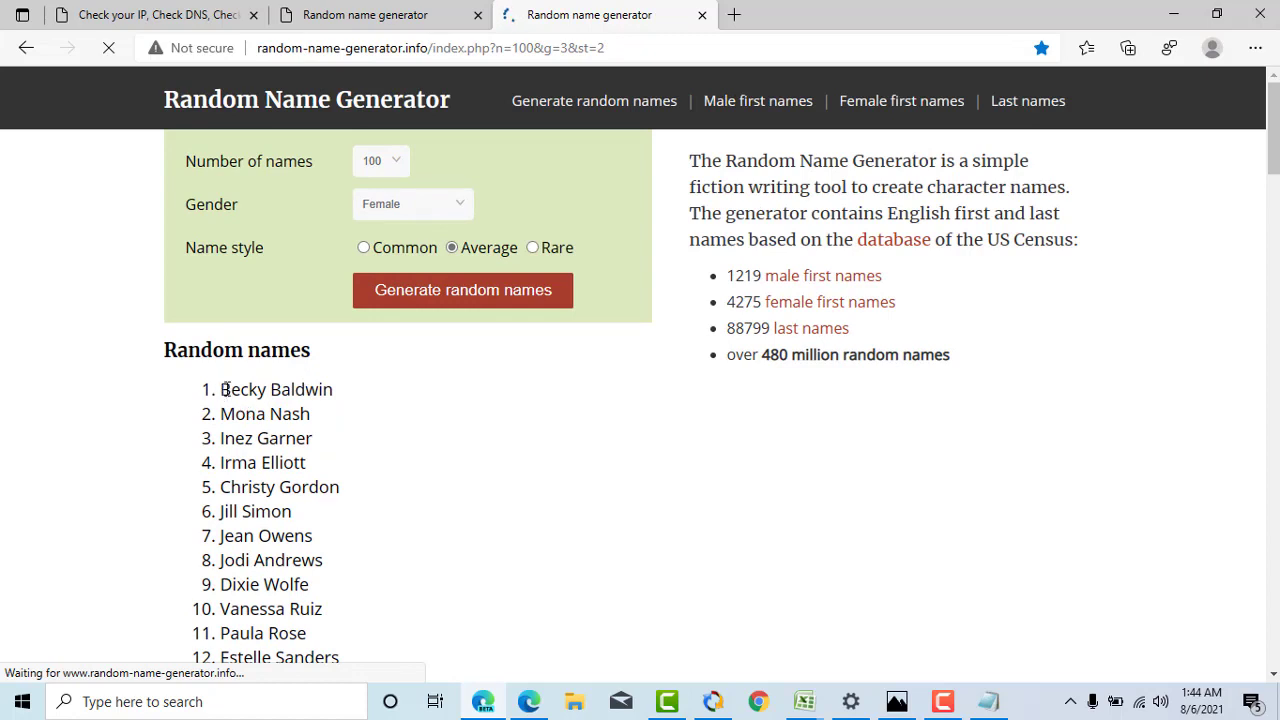
drag(224, 389, 337, 393)
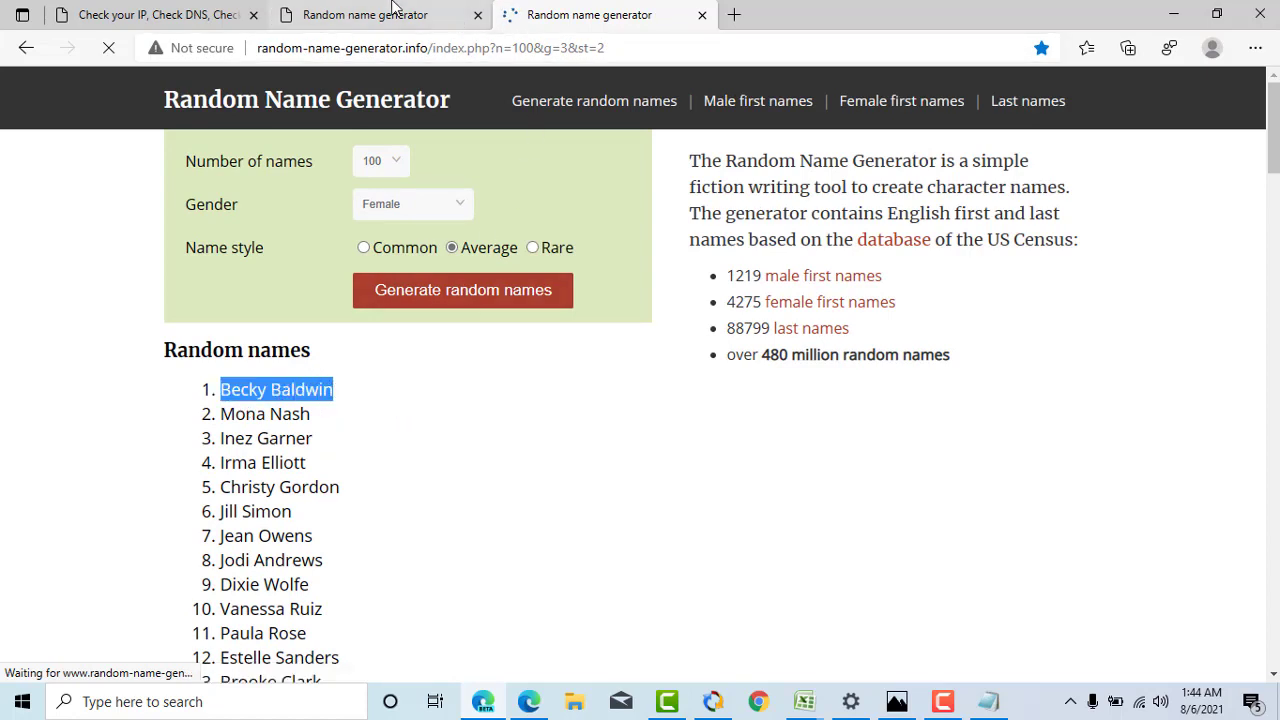
click(538, 703)
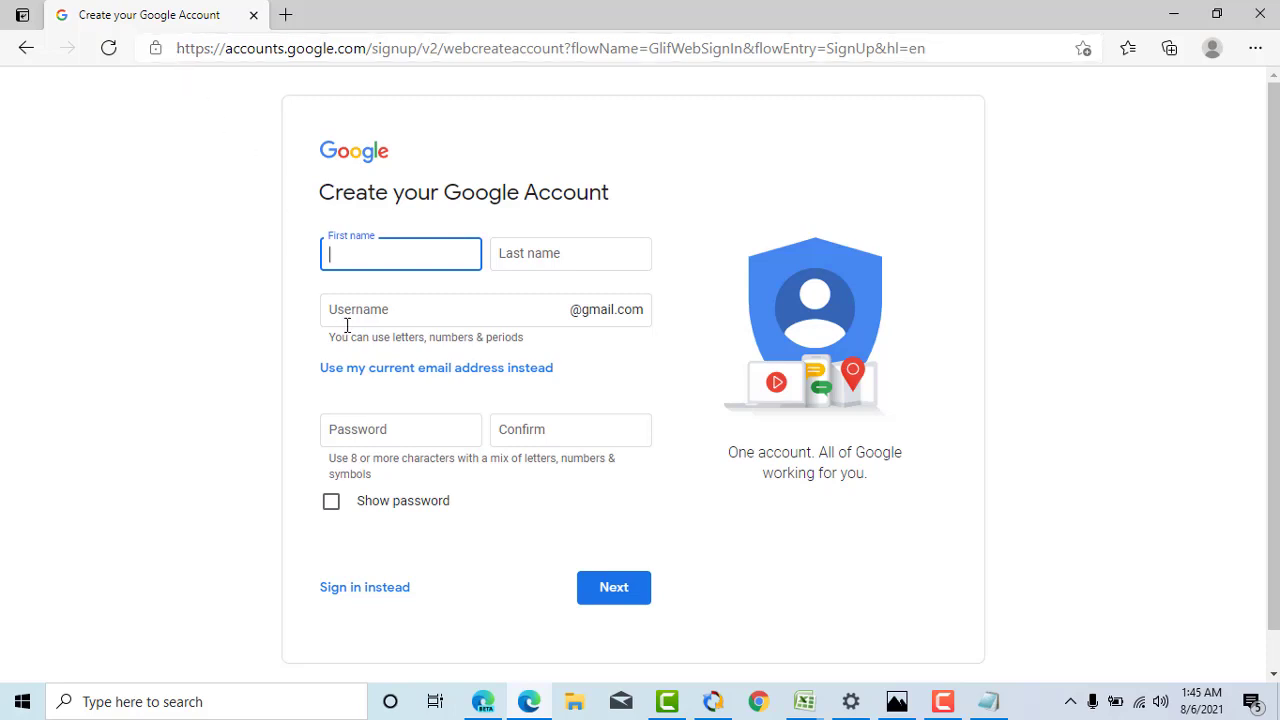
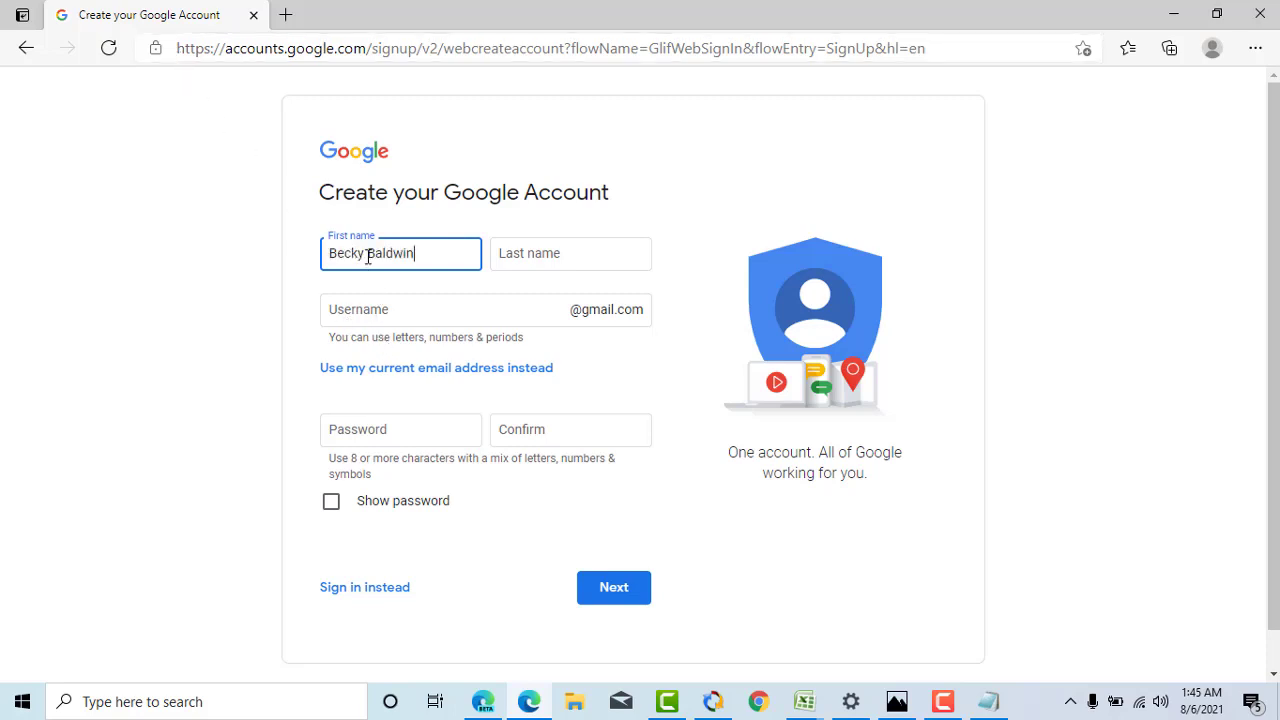
Step: Enter the generated first name and move the surname into the Last name field
drag(367, 254, 530, 262)
click(412, 257)
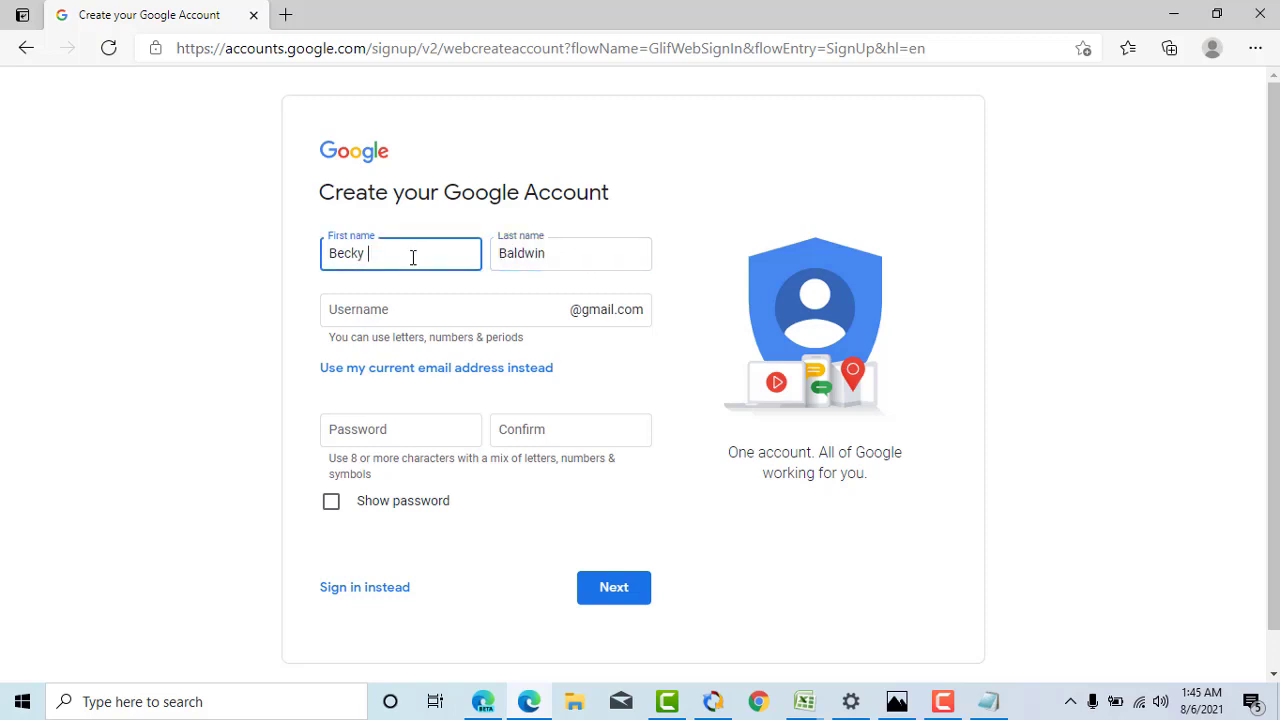
key(Return)
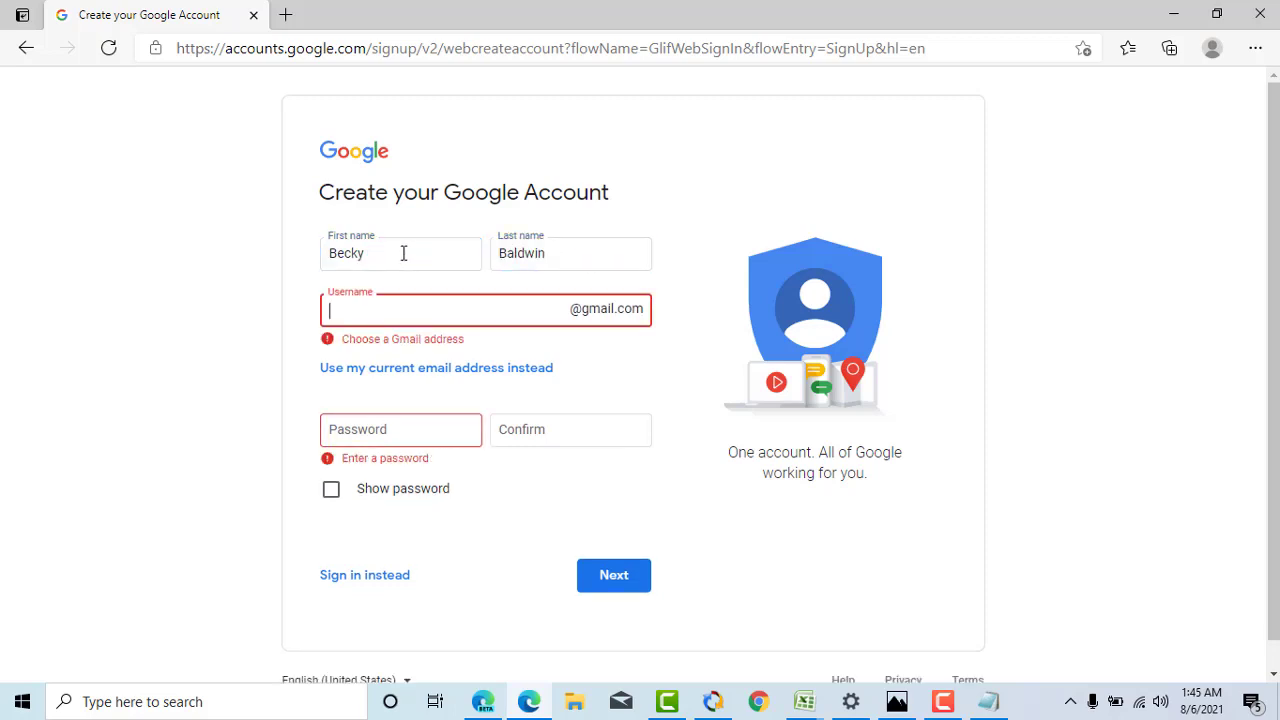
click(403, 253)
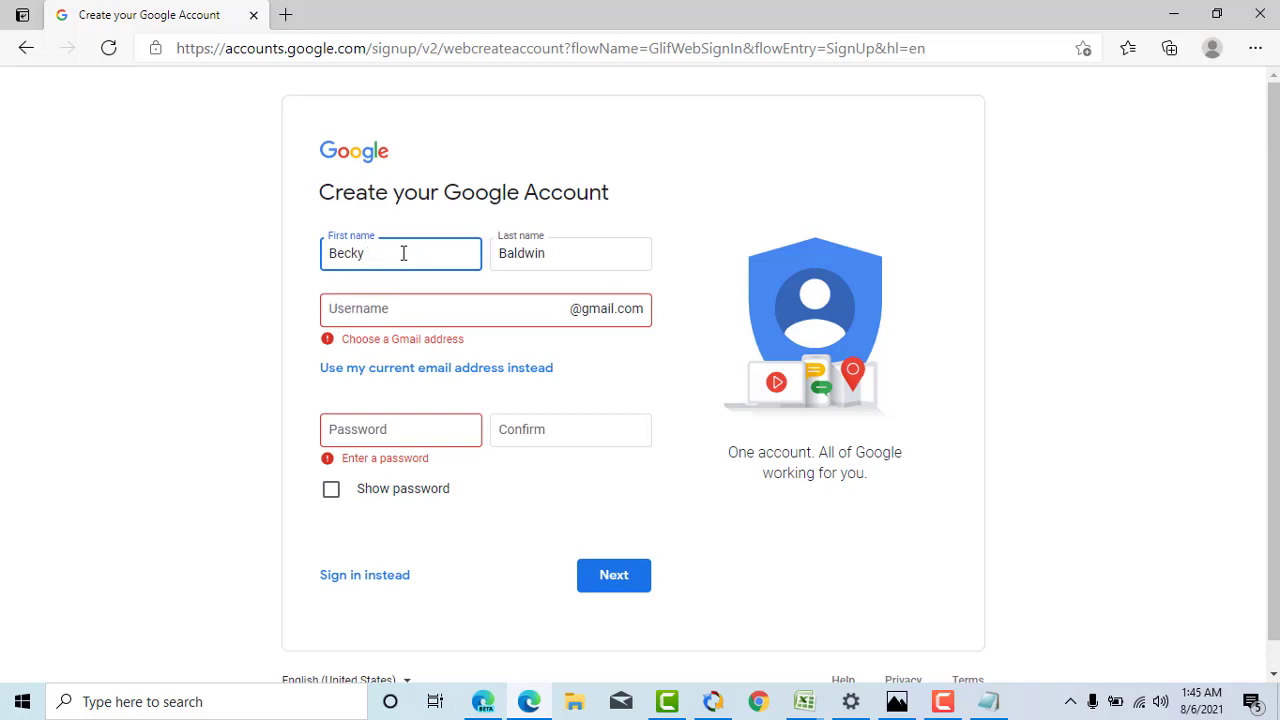
text(dfr)
drag(394, 253, 302, 258)
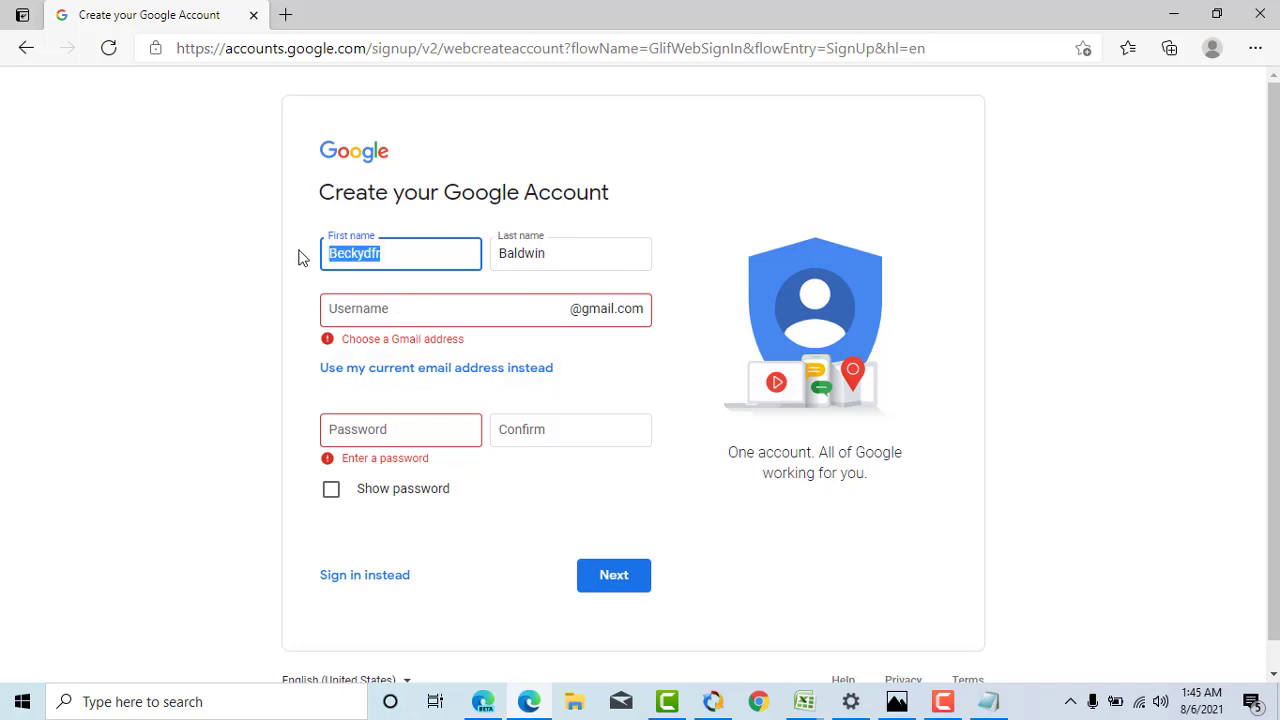
Step: Choose the suggested first-and-last-name Gmail username and append three digits to it
click(412, 318)
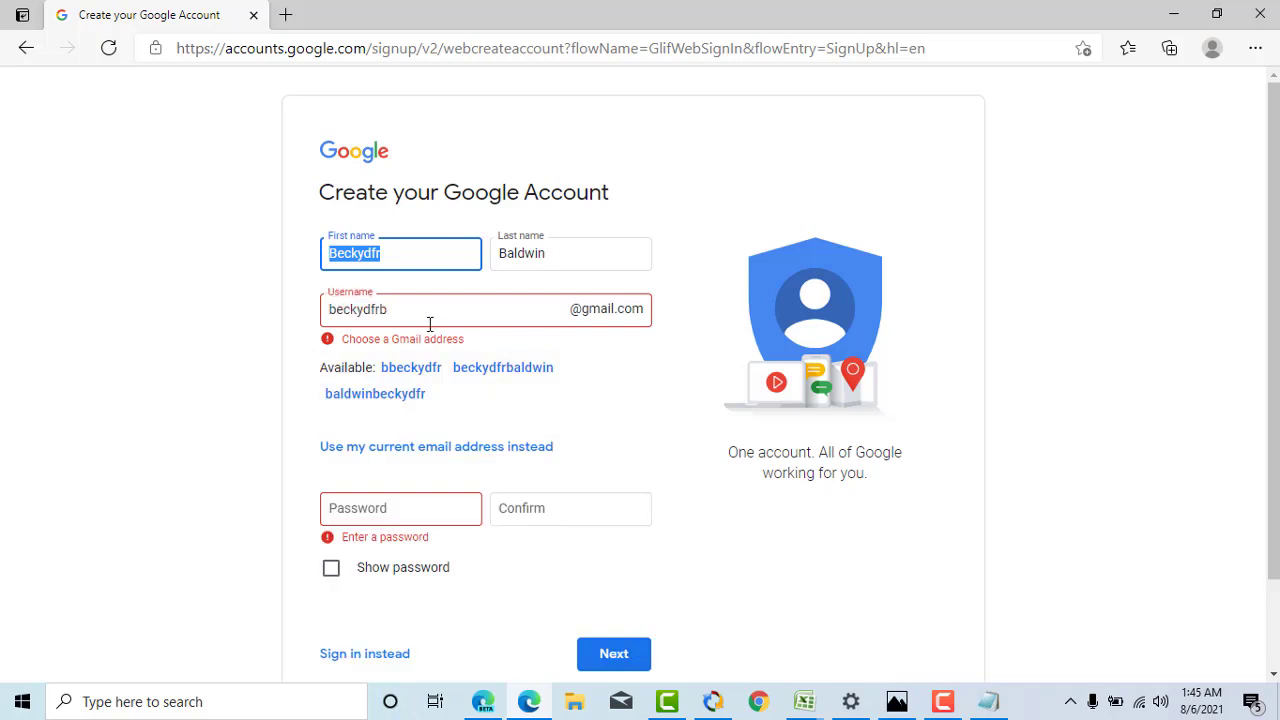
click(507, 368)
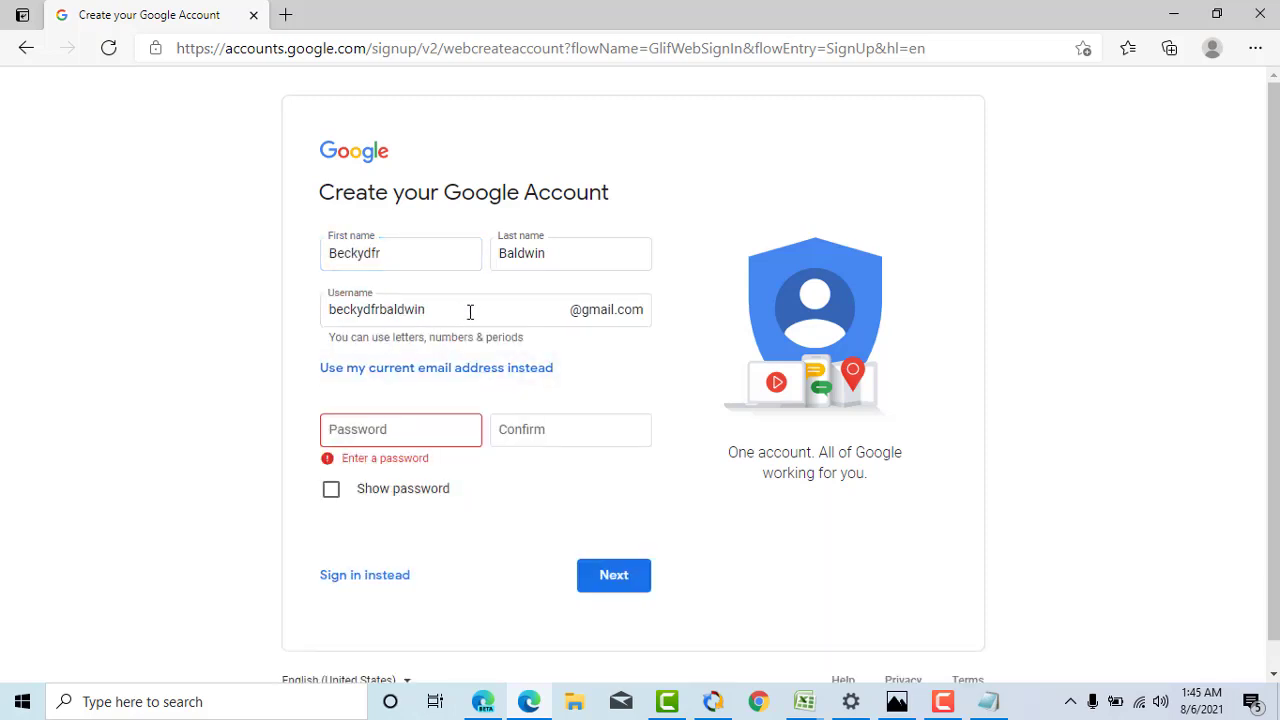
click(544, 310)
text(40)
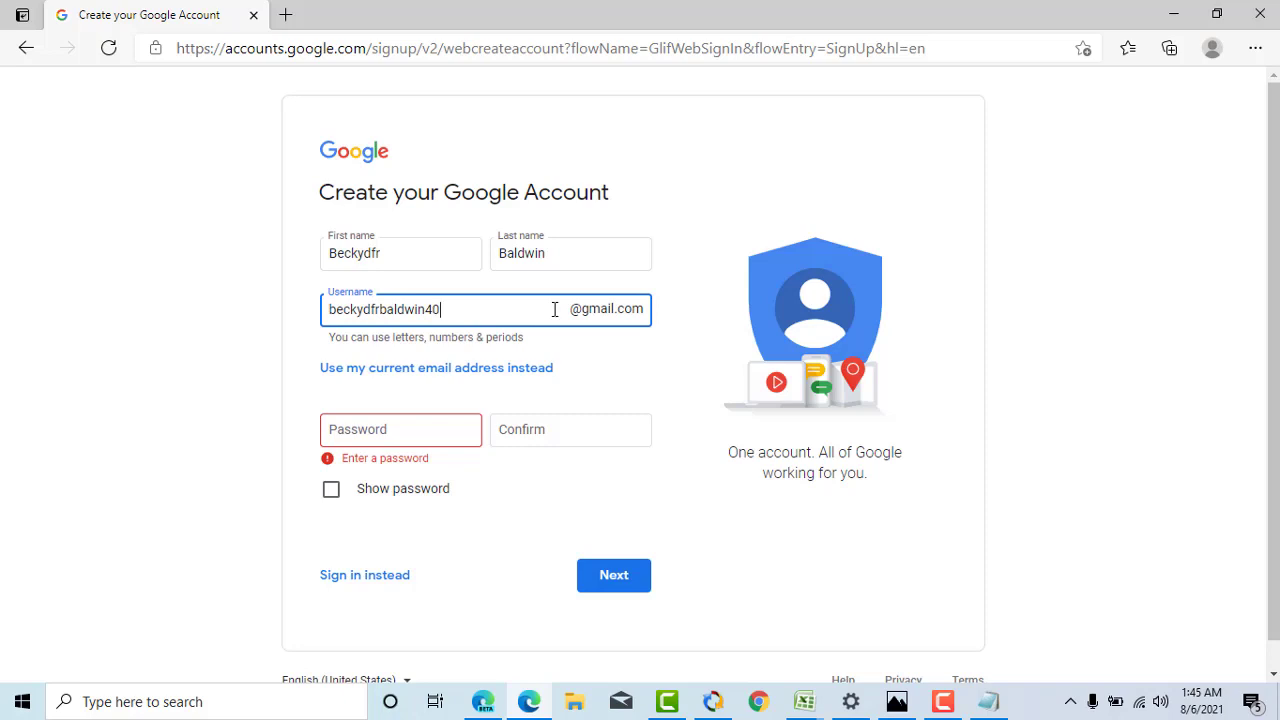
text(4)
click(406, 431)
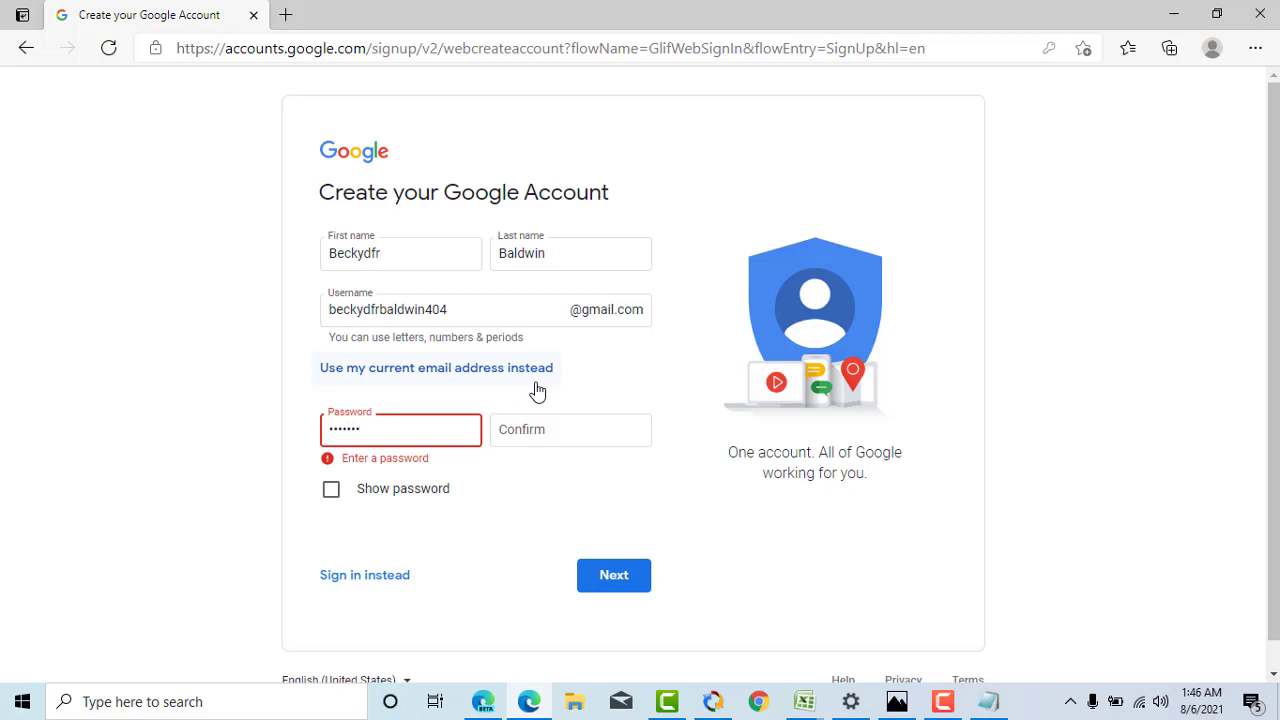
Step: Confirm the password with Show password temporarily on, and submit the account details
click(330, 490)
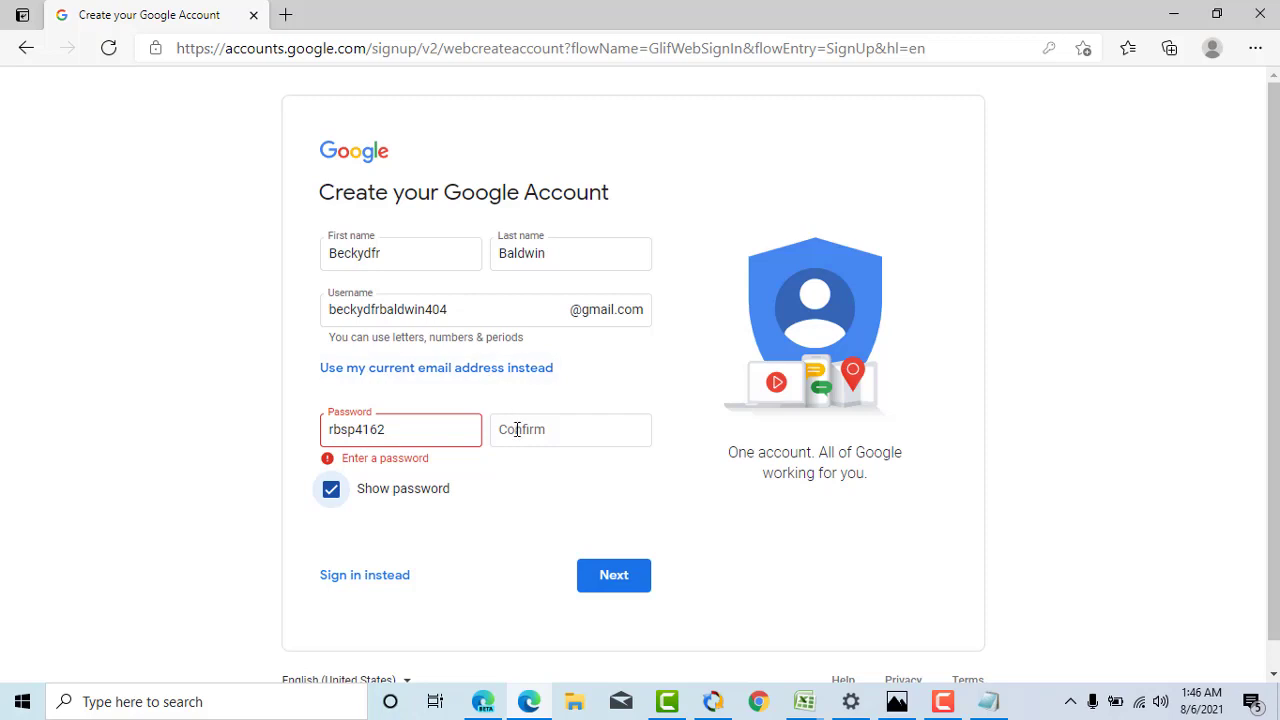
click(517, 429)
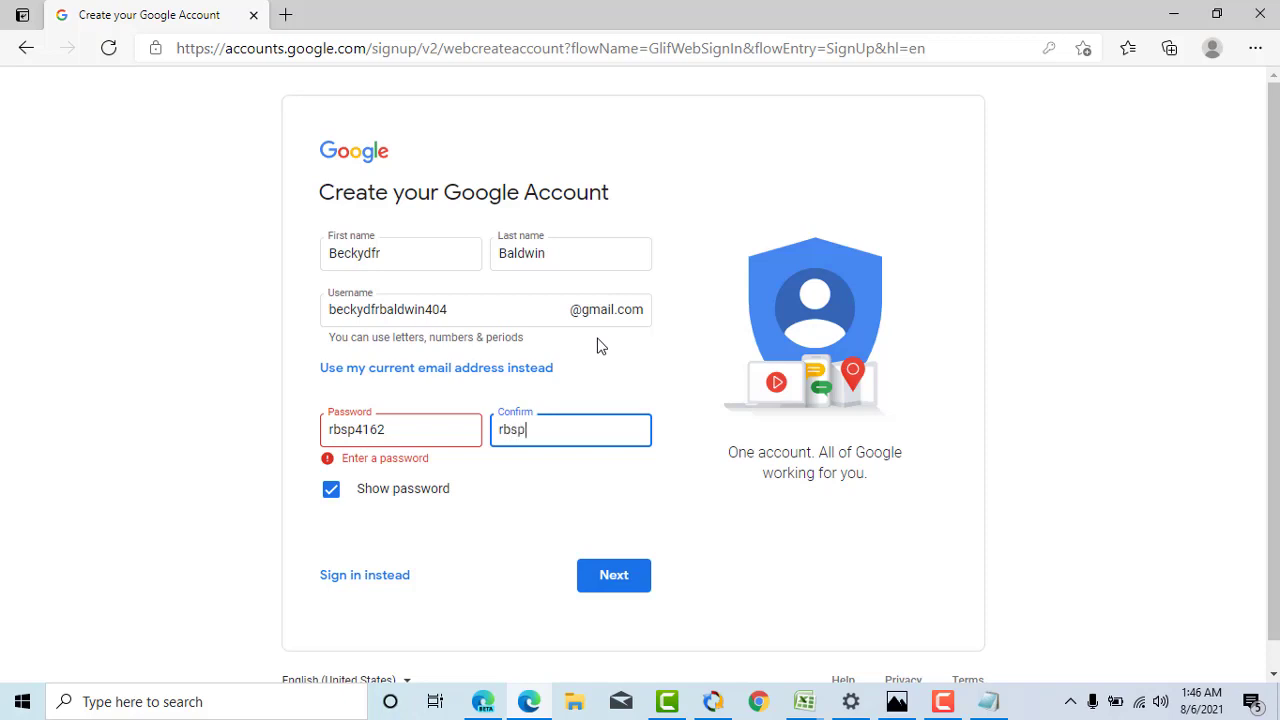
click(331, 489)
click(616, 575)
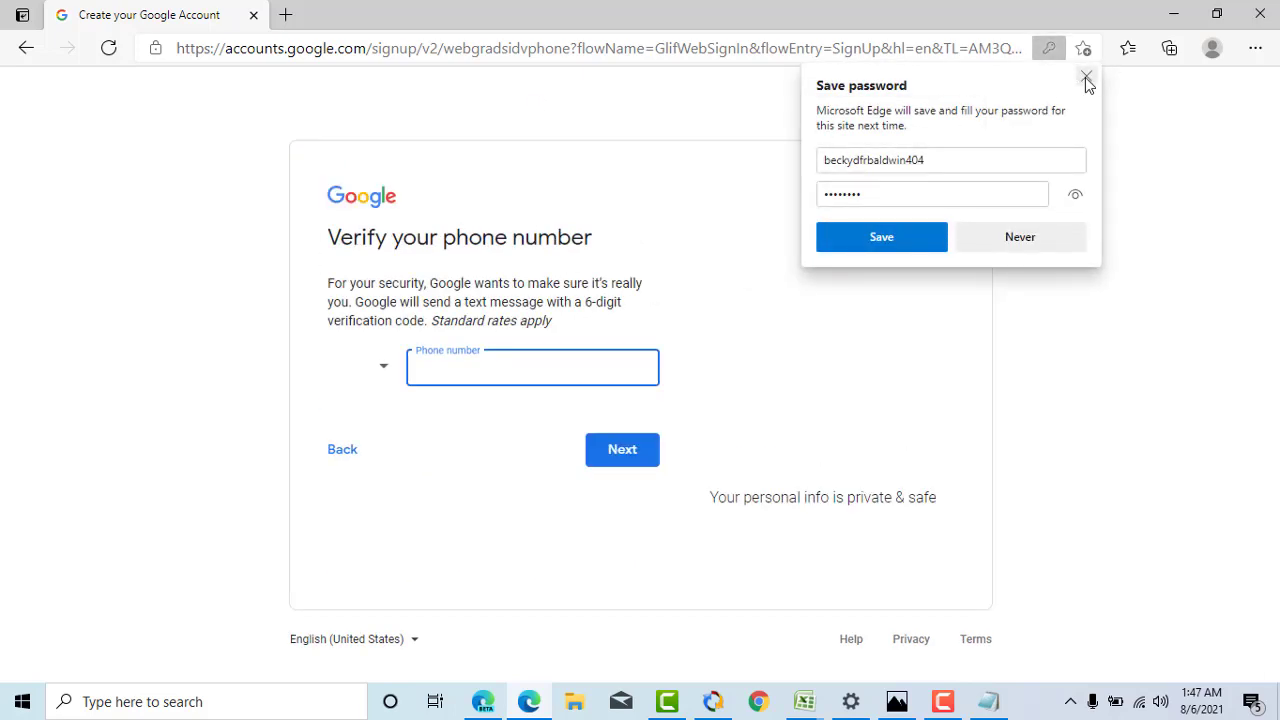
Step: Dismiss Edge's save-password offer and open the clear browsing data settings
click(1085, 77)
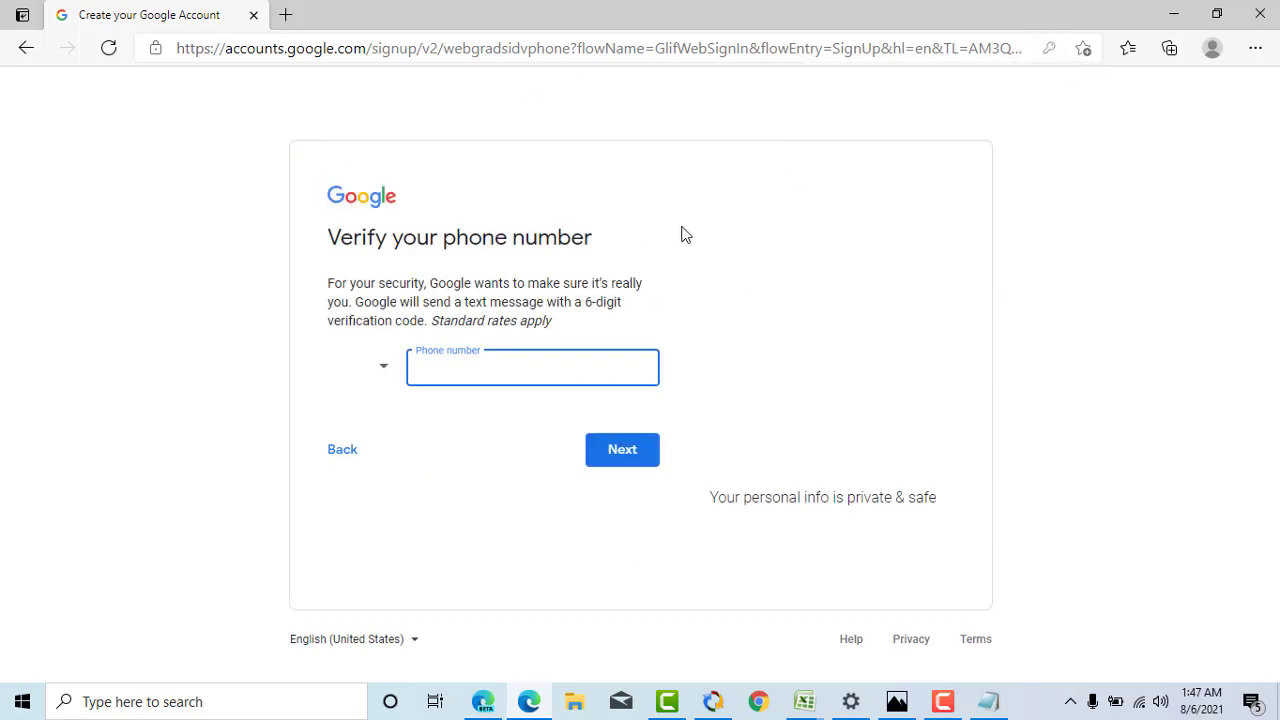
key(ctrl+shift+Delete)
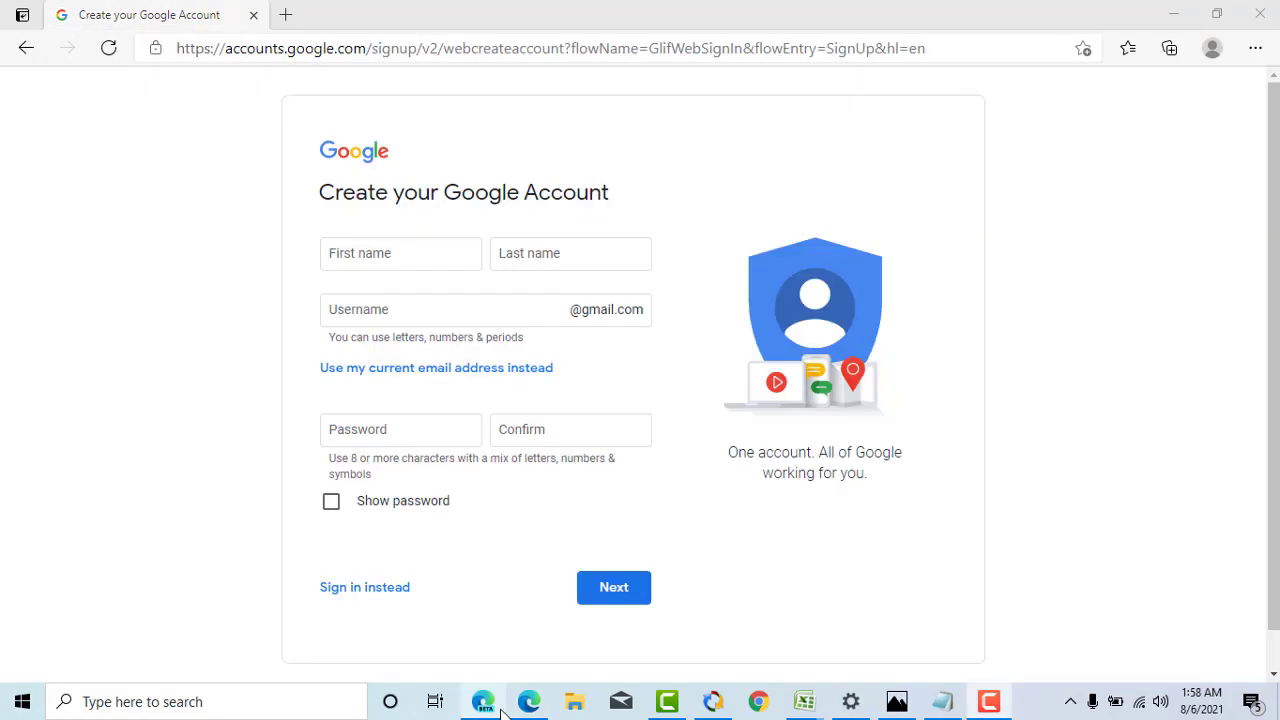
click(488, 703)
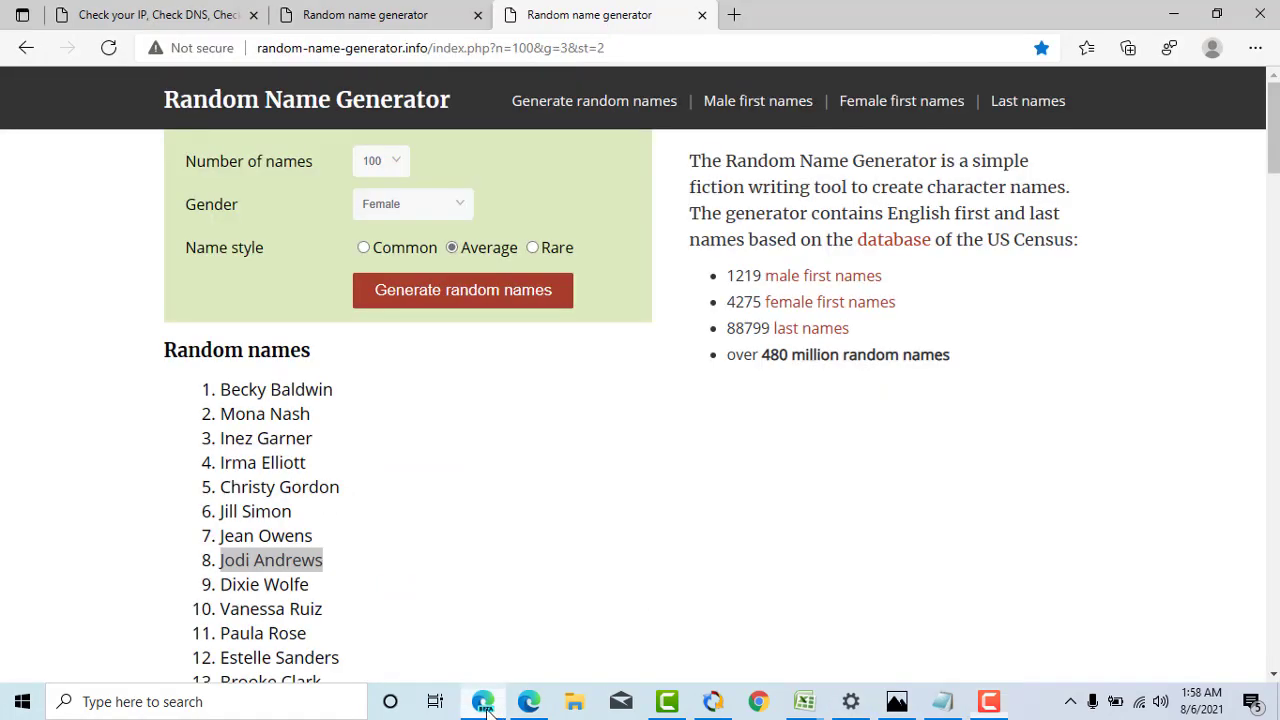
Step: Fill First and Last name from generated name 9 and pick the first suggested username
drag(221, 584, 338, 590)
key(ctrl+c)
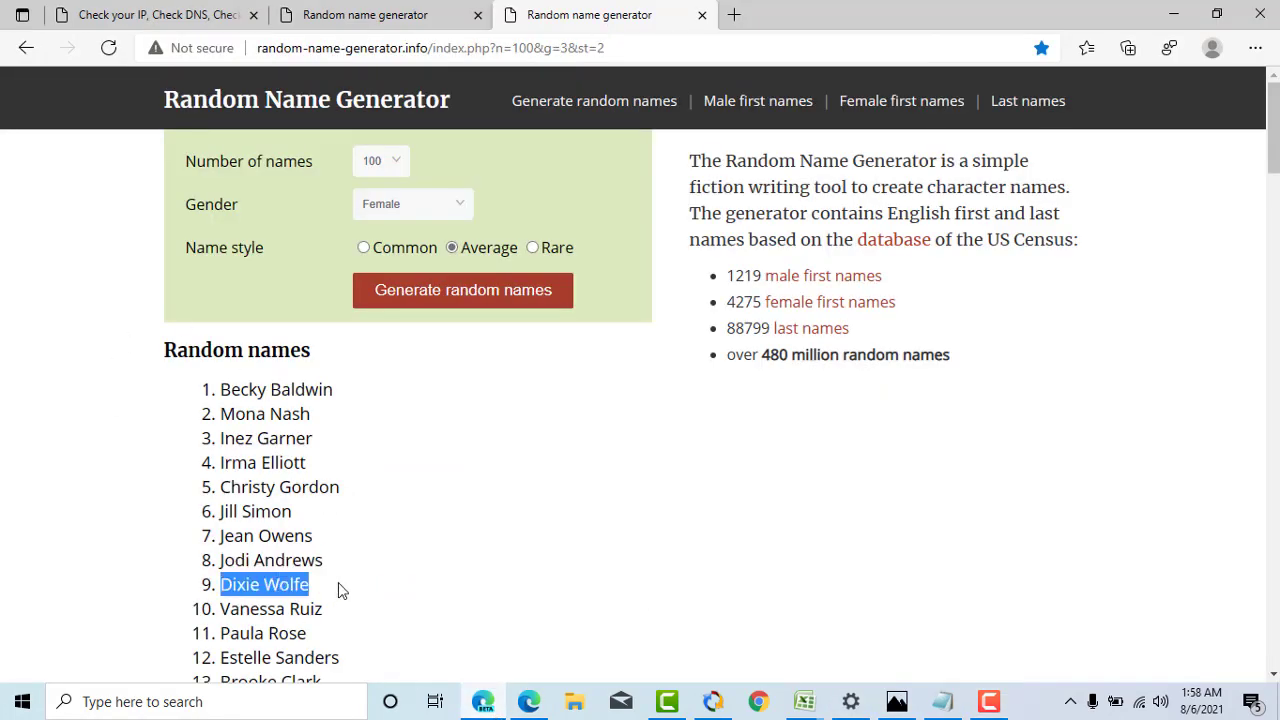
click(529, 703)
key(ctrl+v)
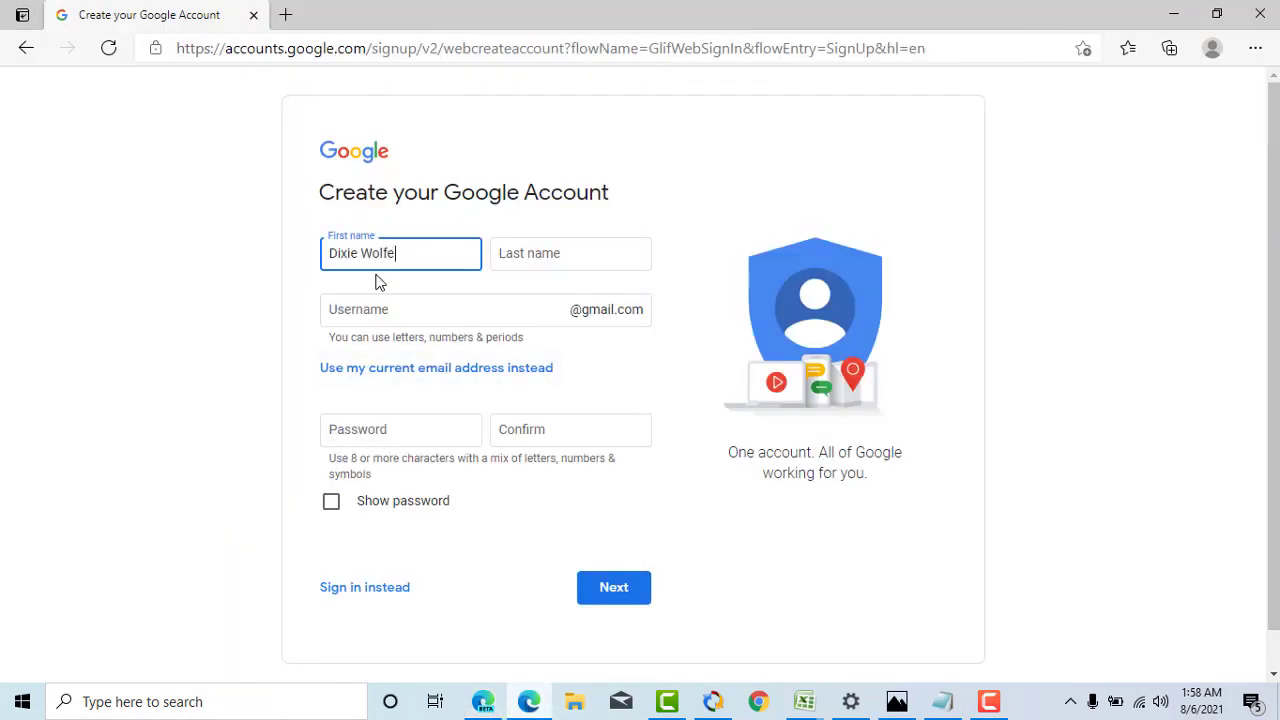
drag(362, 252, 543, 258)
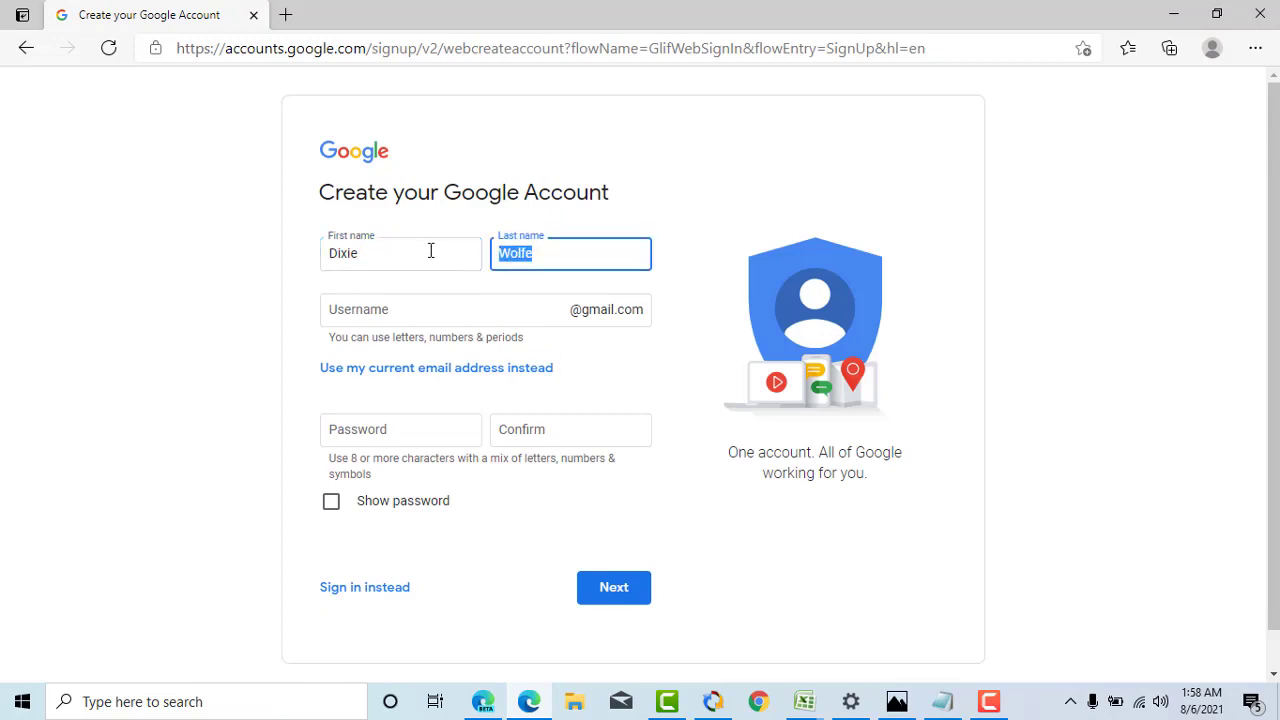
click(429, 251)
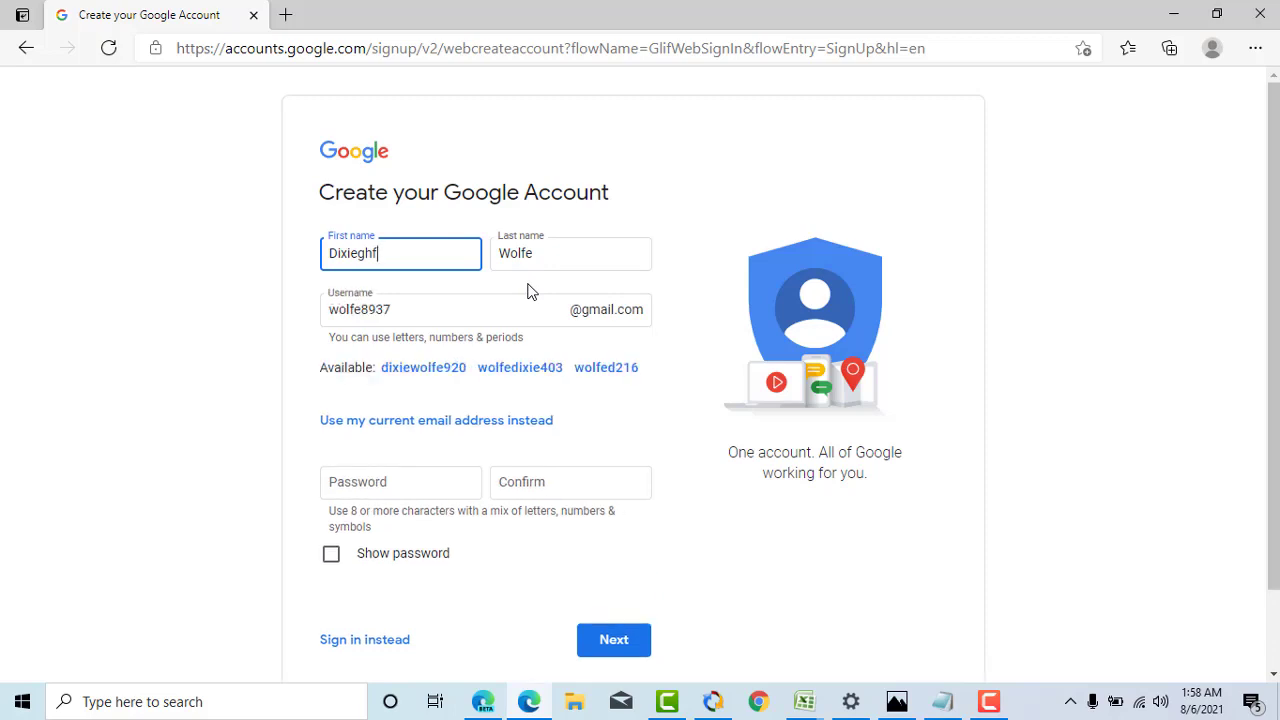
click(445, 369)
Step: Enter the account password and fill in the matching confirmation
click(430, 426)
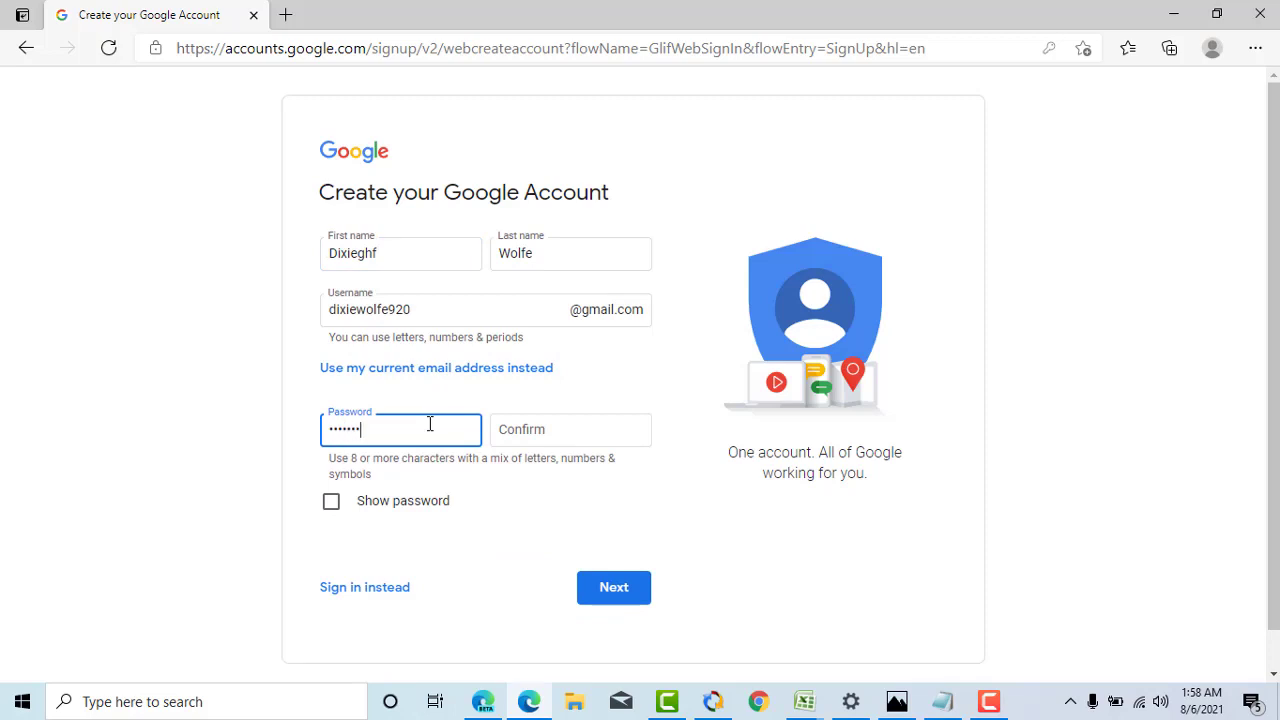
click(368, 502)
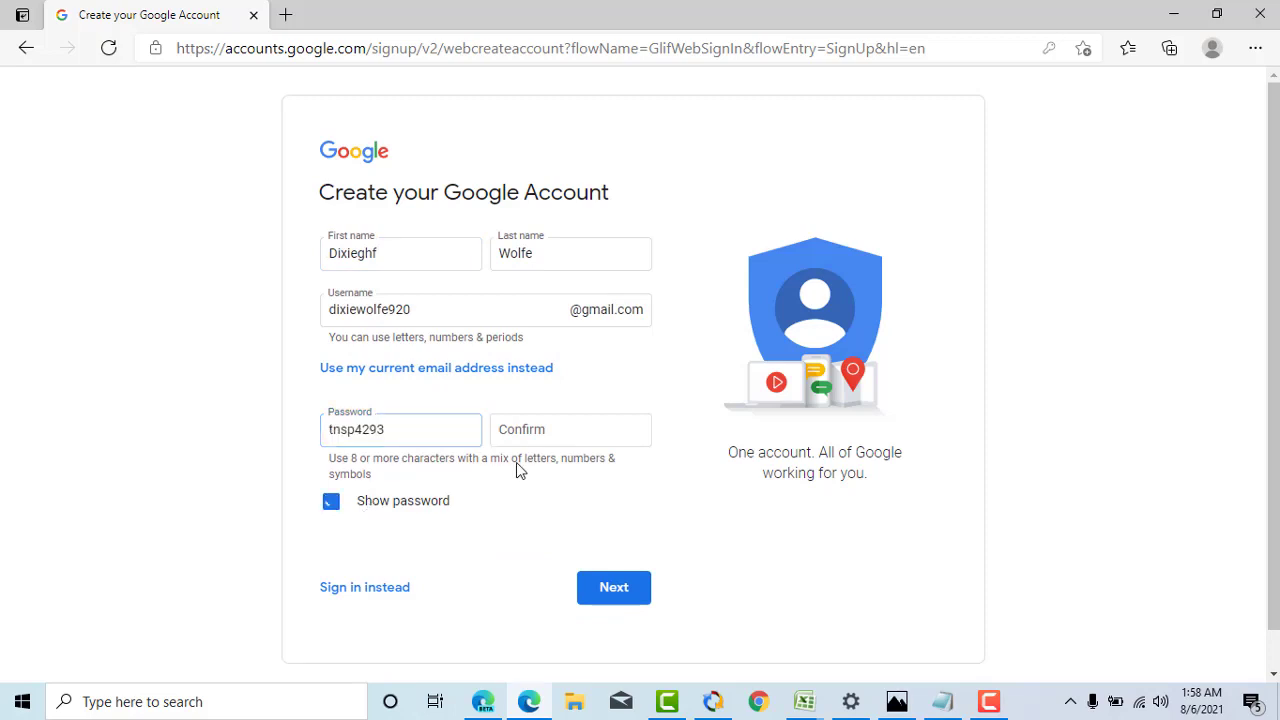
click(546, 436)
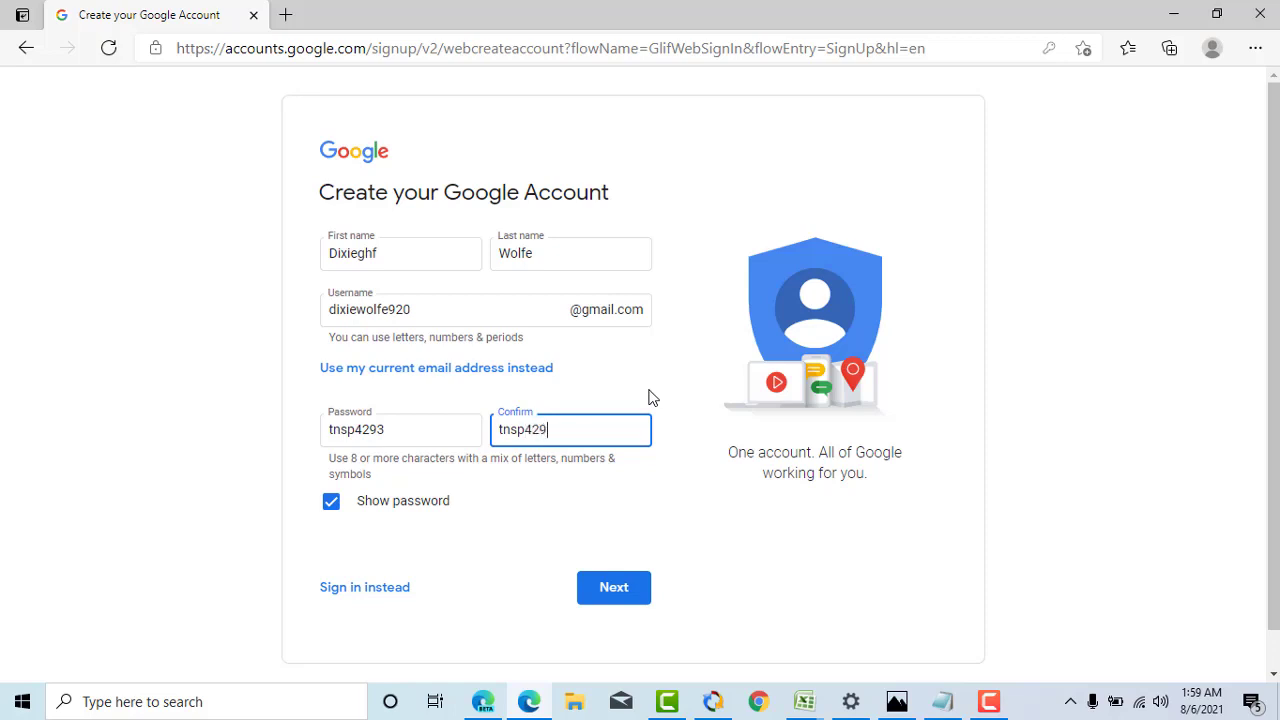
click(334, 506)
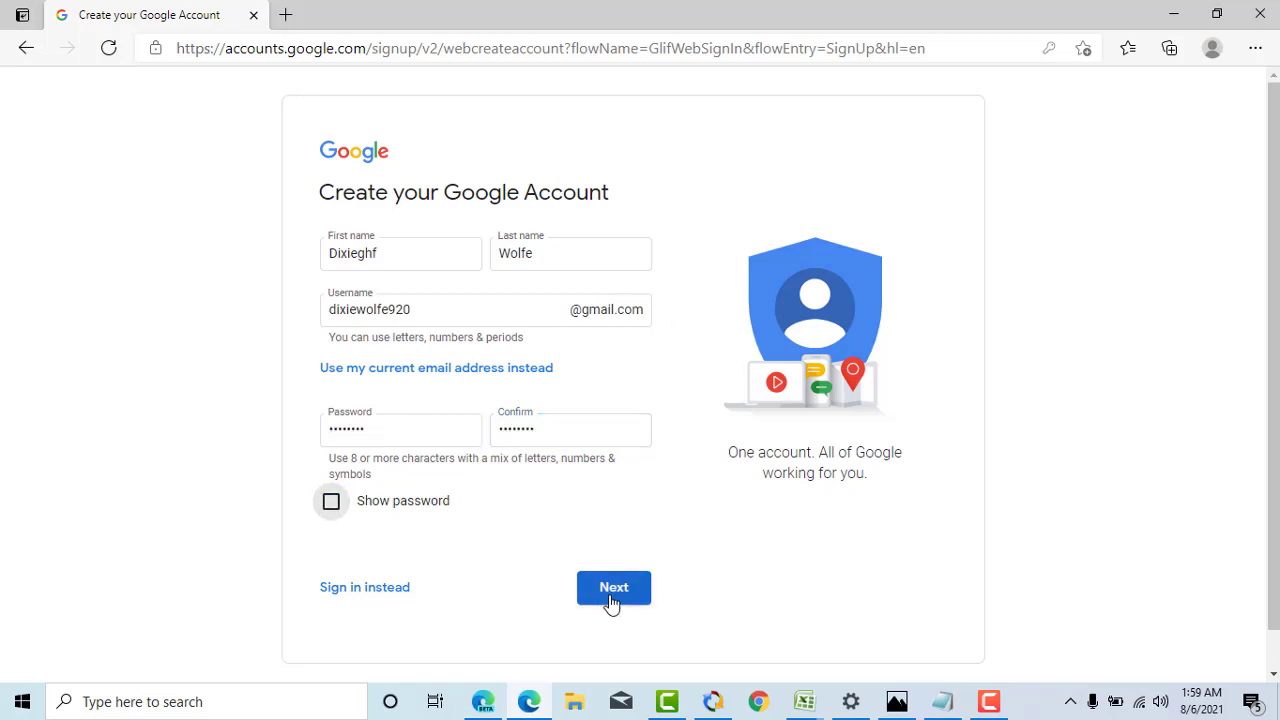
Step: Submit the details, select the new Gmail address on the welcome page, and bring up the Recovery workbook
click(610, 590)
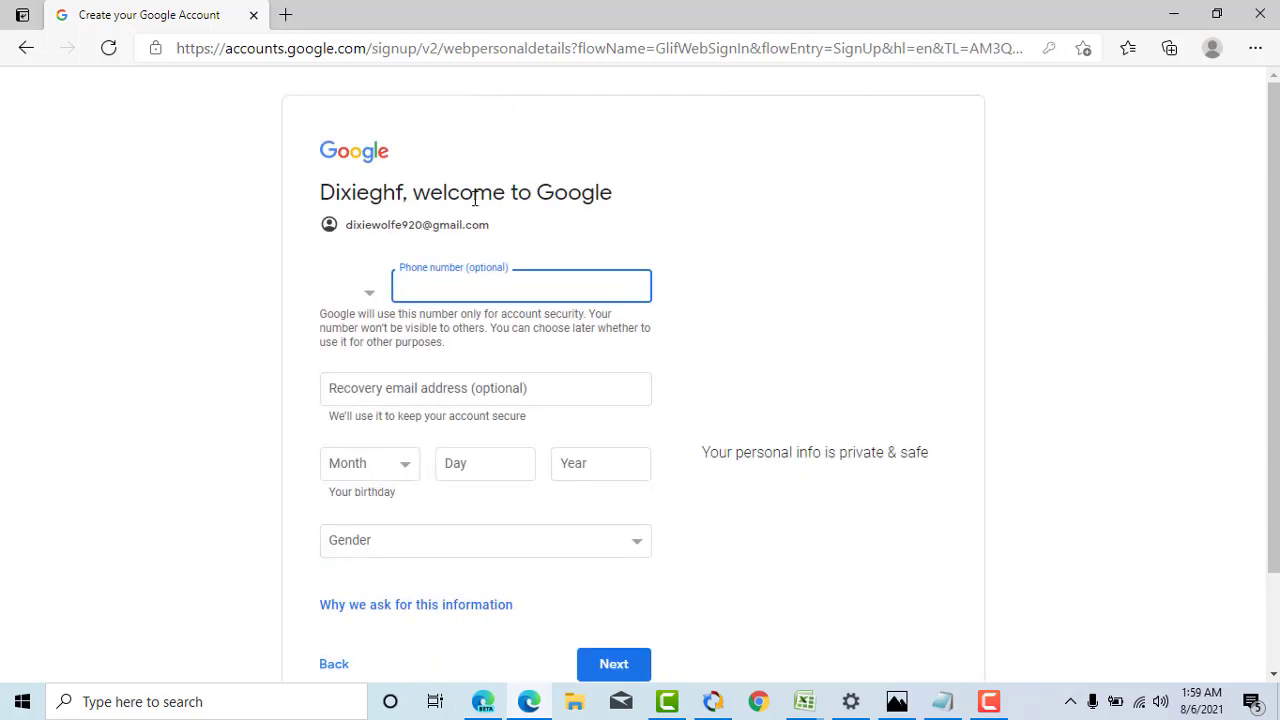
drag(490, 226, 346, 235)
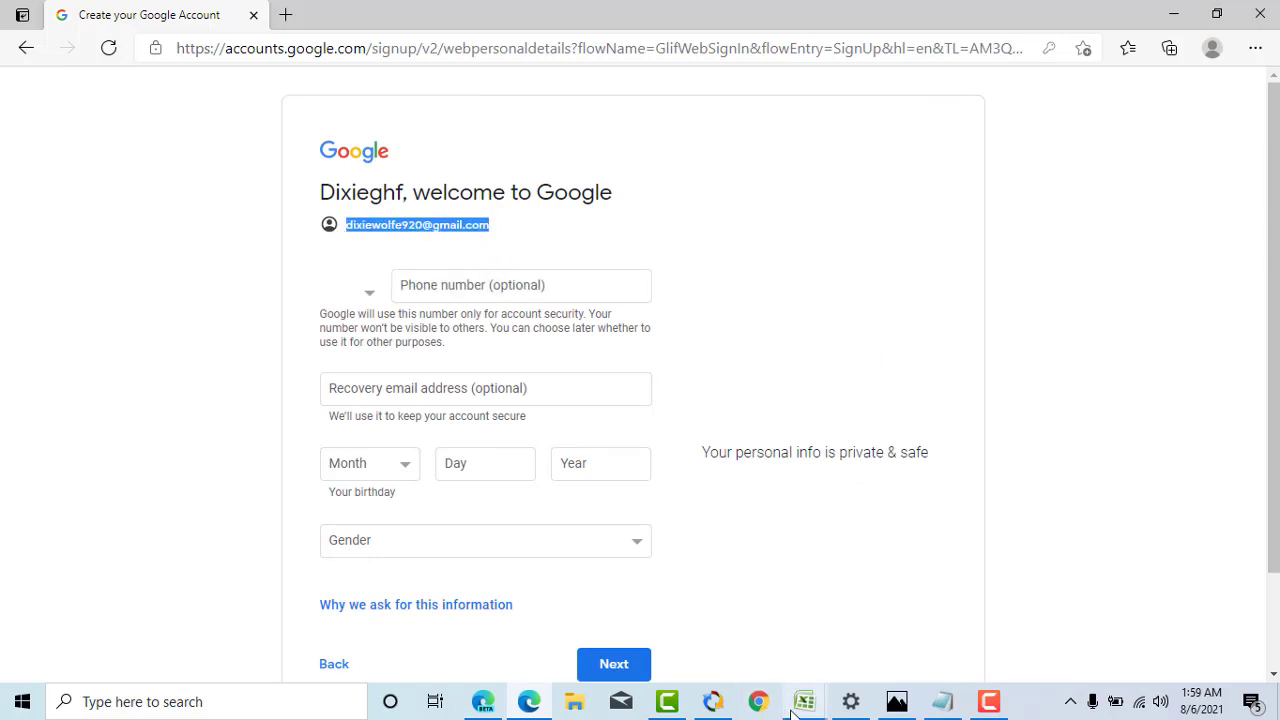
mouse_move(800, 712)
click(771, 660)
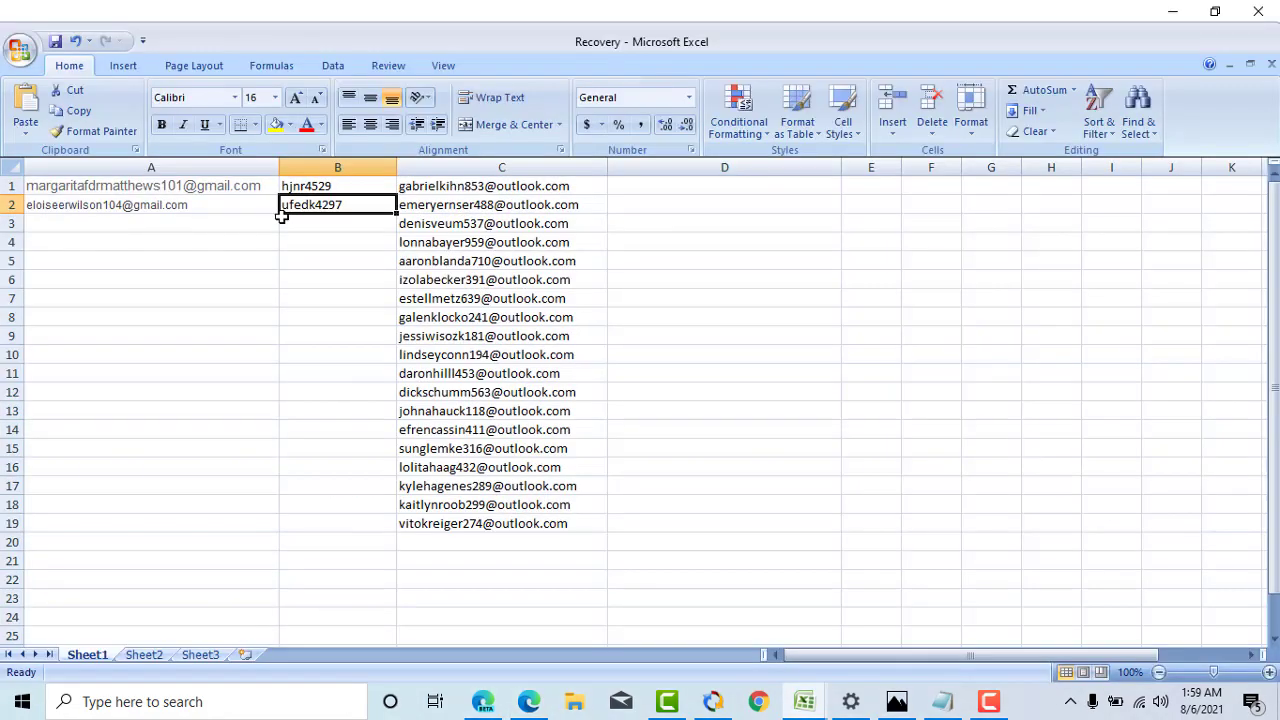
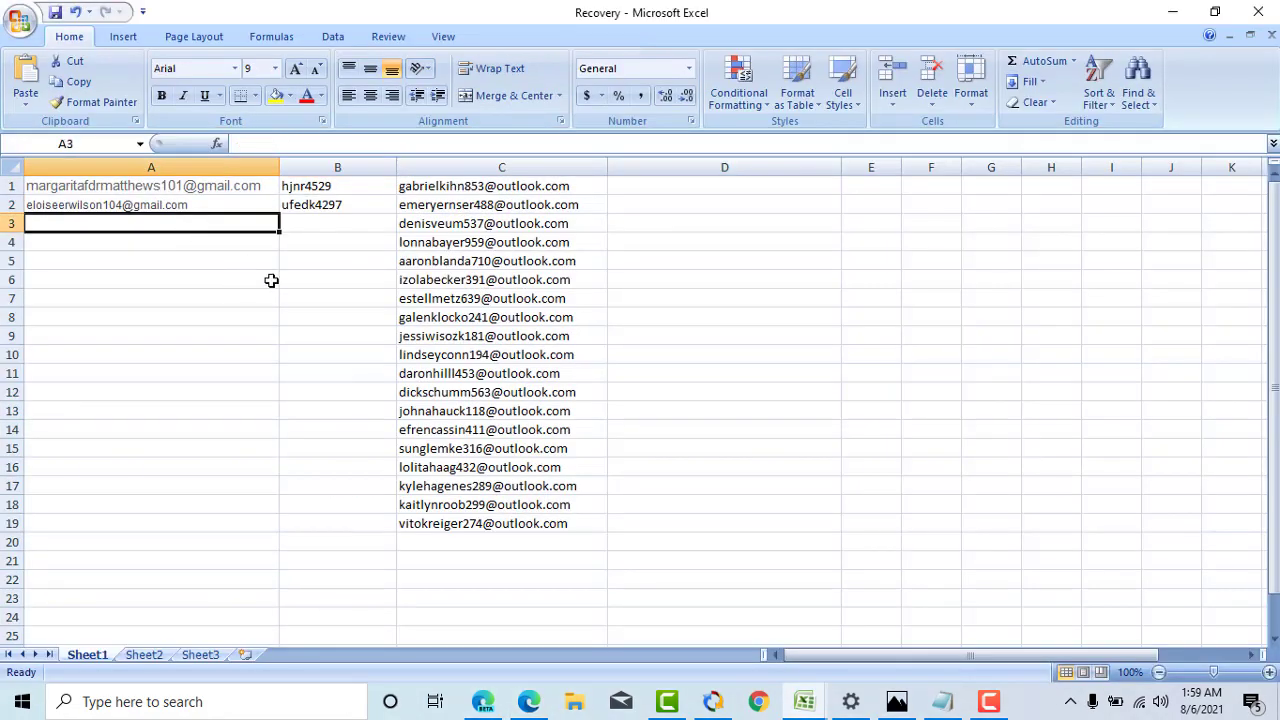
Step: Paste the new Gmail address into cell A3 below the two earlier addresses, then bring the Google signup page back up
key(ctrl+v)
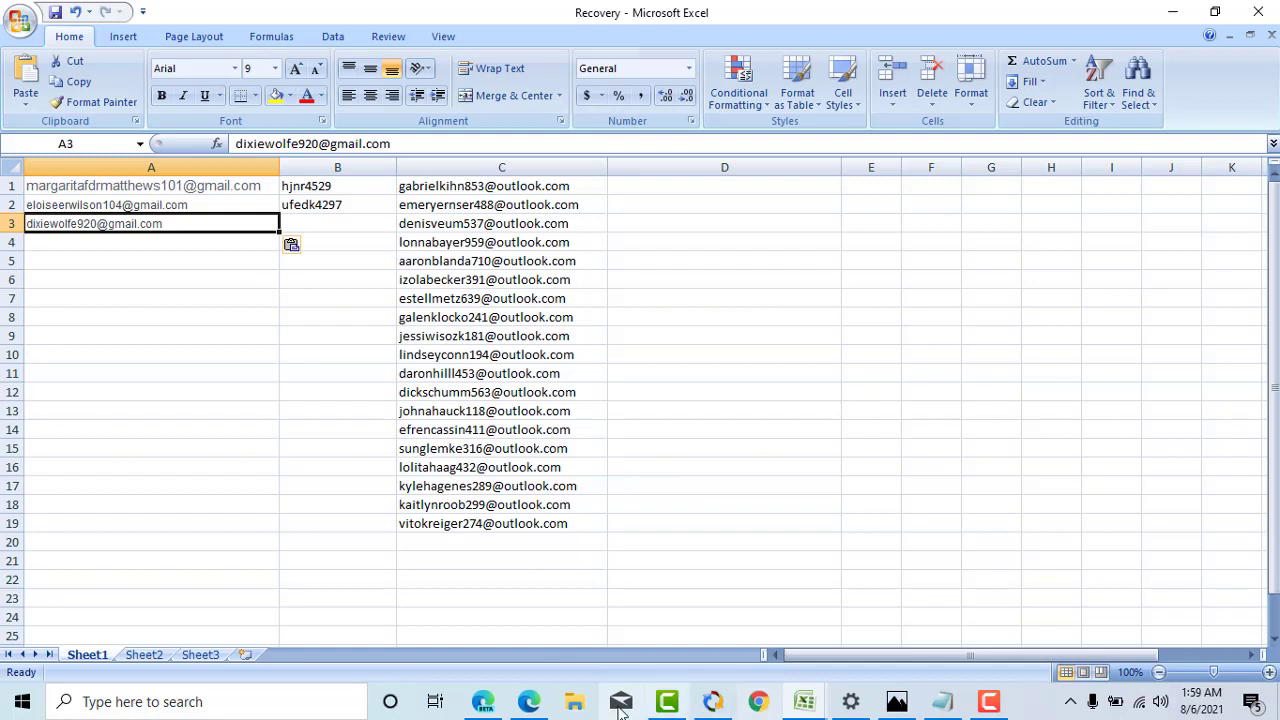
click(530, 702)
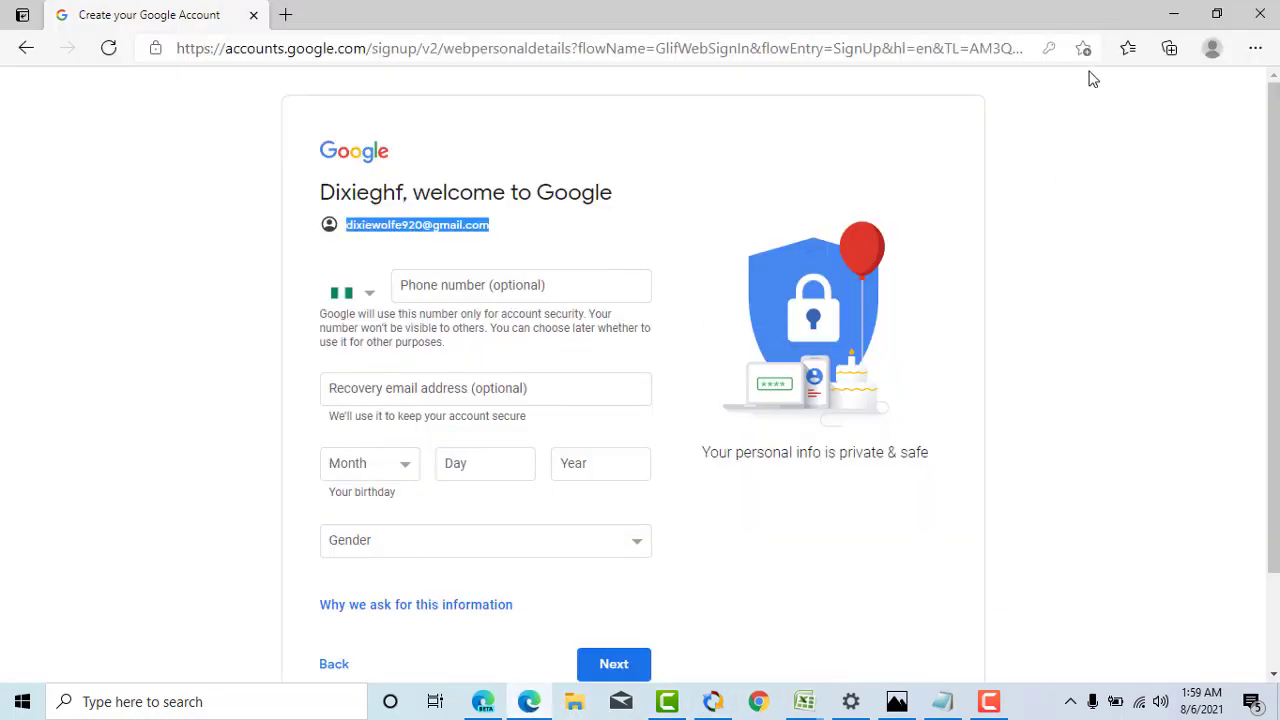
Step: Show the new account's password in plain text in Edge's Save password prompt and select it
click(1051, 50)
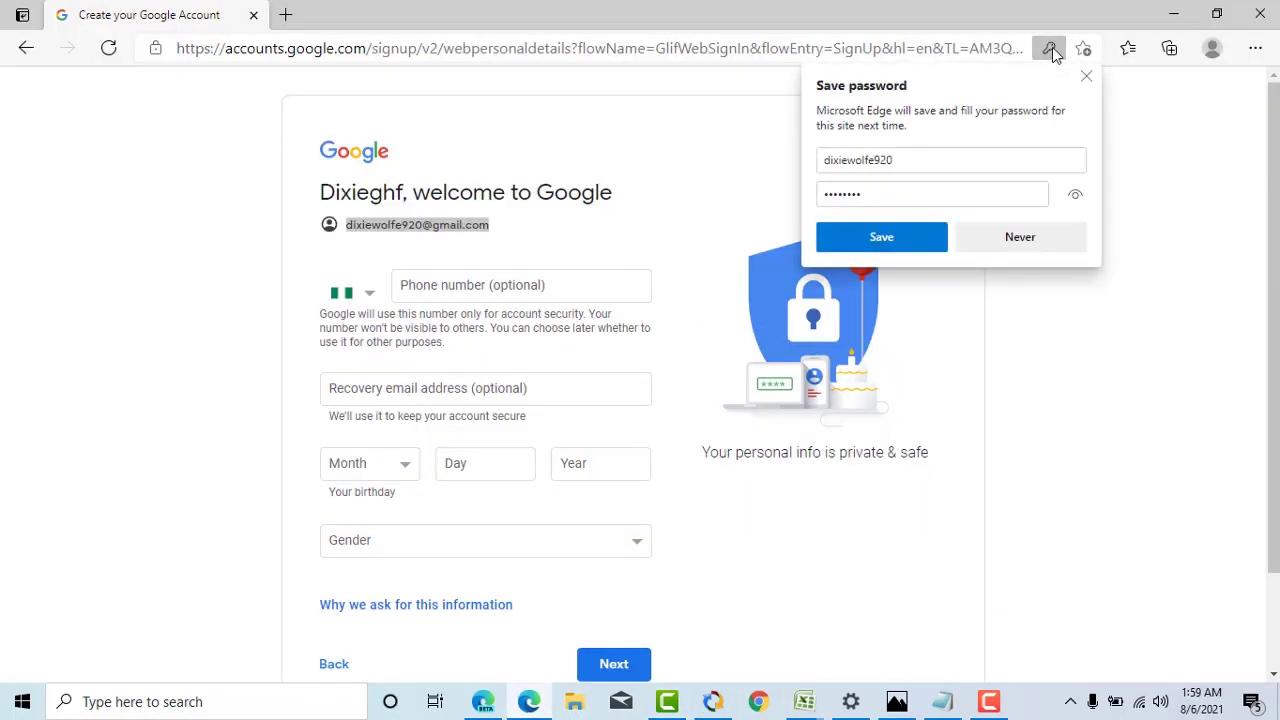
click(1076, 195)
double_click(918, 200)
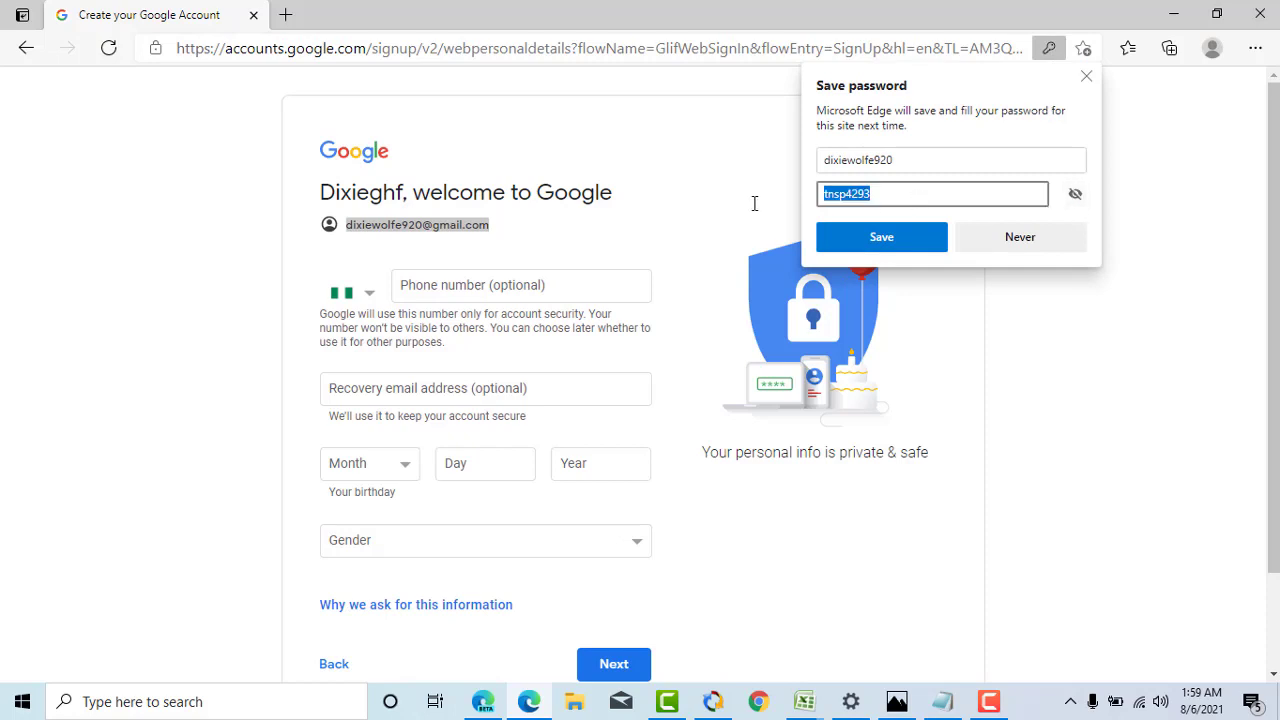
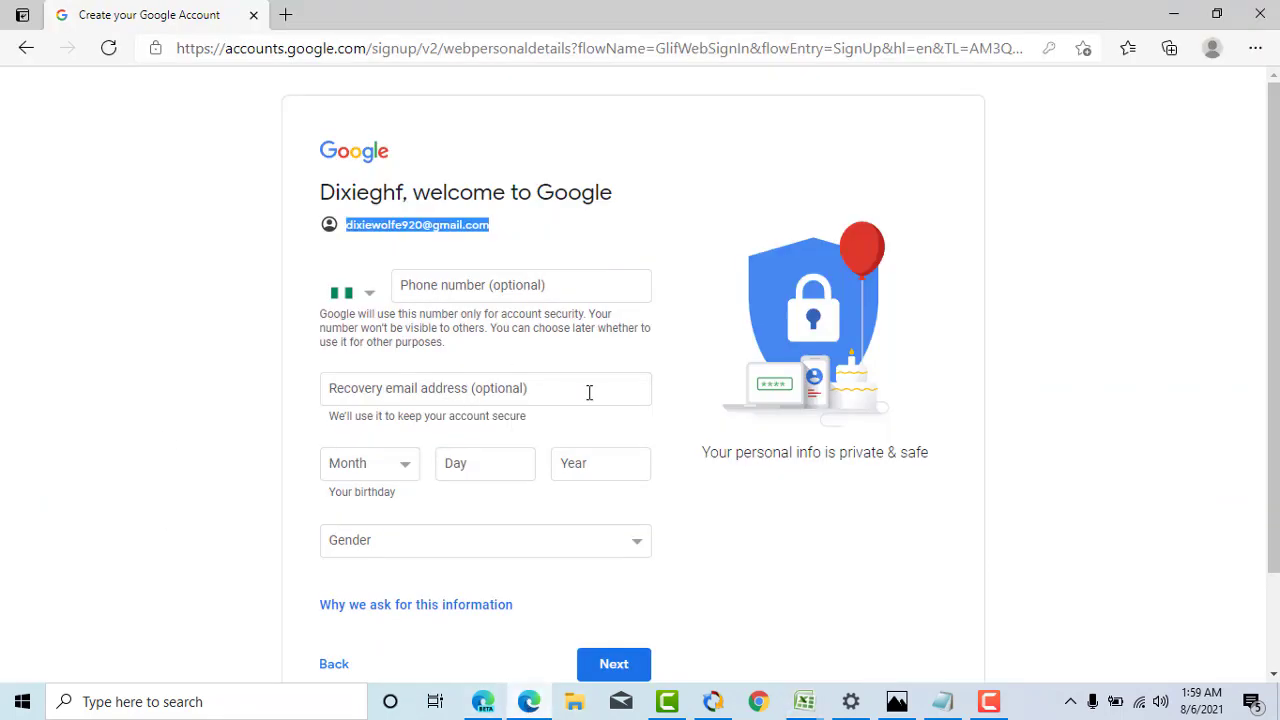
Step: Enter the birthday January 01, 1997 and gender Female, then submit the personal details
key(Tab)
key(Tab)
key(Tab)
key(Tab)
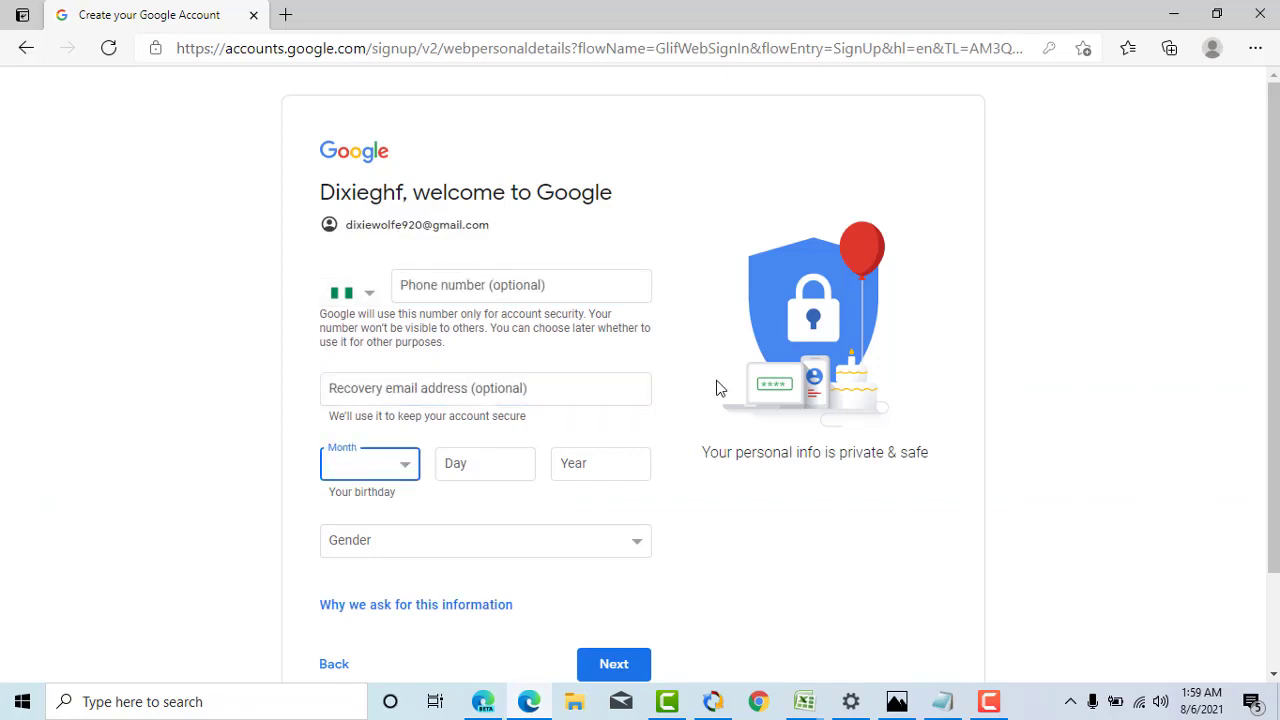
key(Down)
key(Tab)
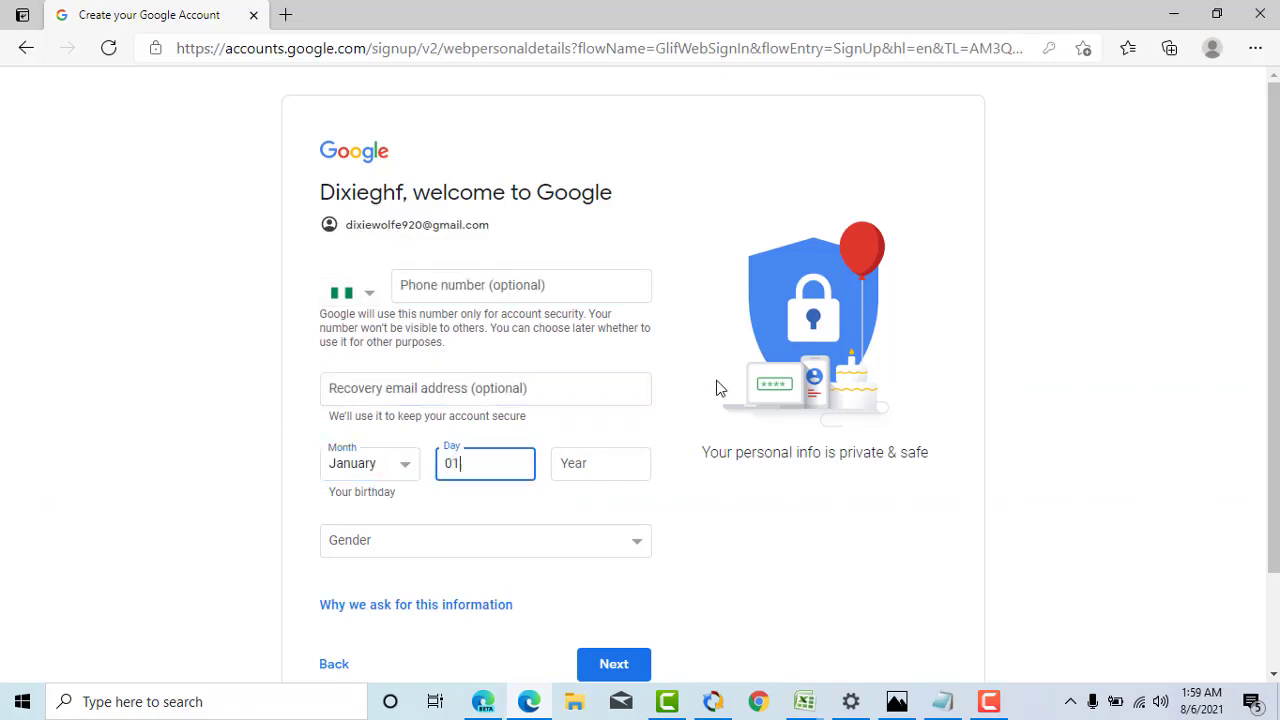
key(Tab)
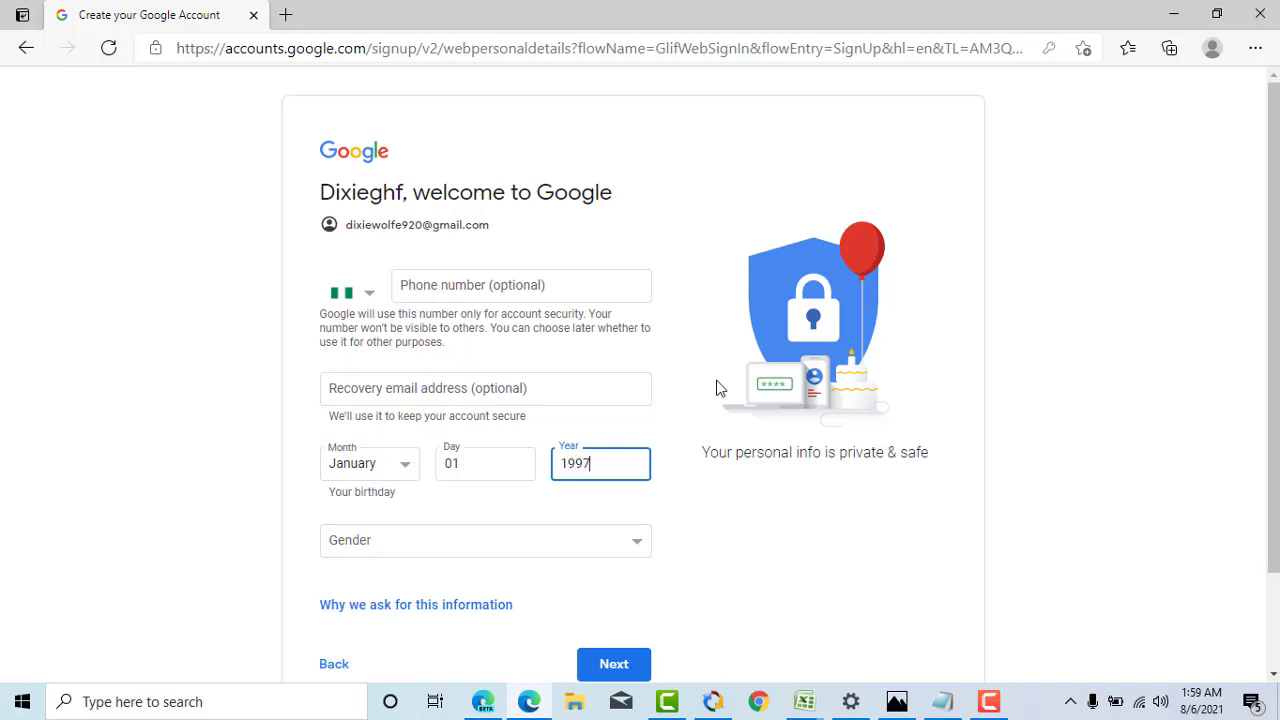
key(Tab)
key(Down)
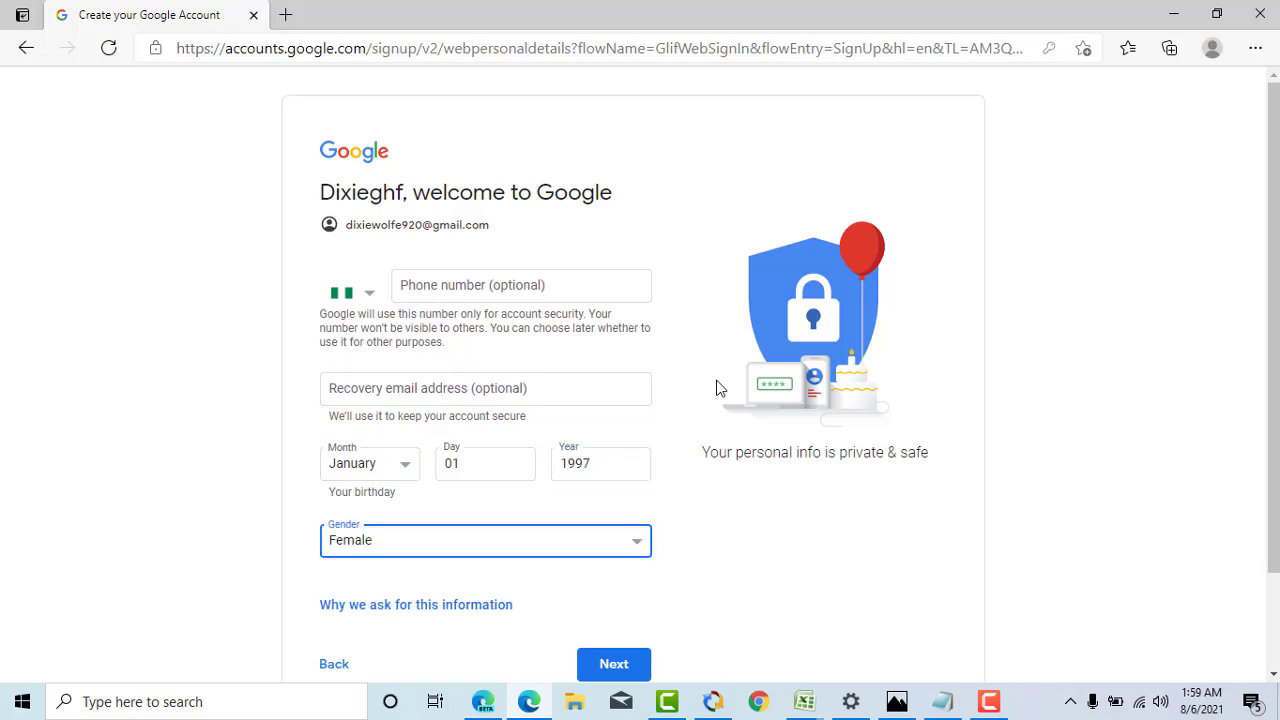
key(Tab)
key(Tab)
key(Tab)
key(Return)
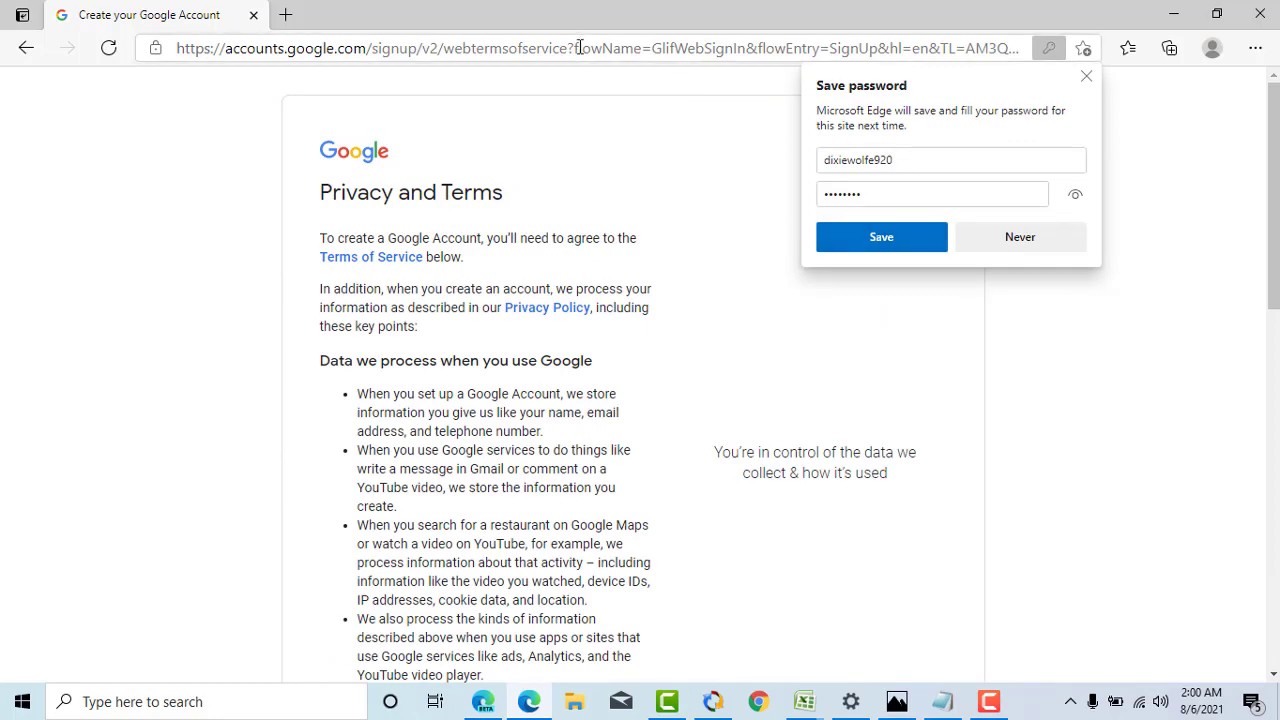
Step: Dismiss the save-password offer and agree to the Privacy and Terms to create the account
click(1086, 76)
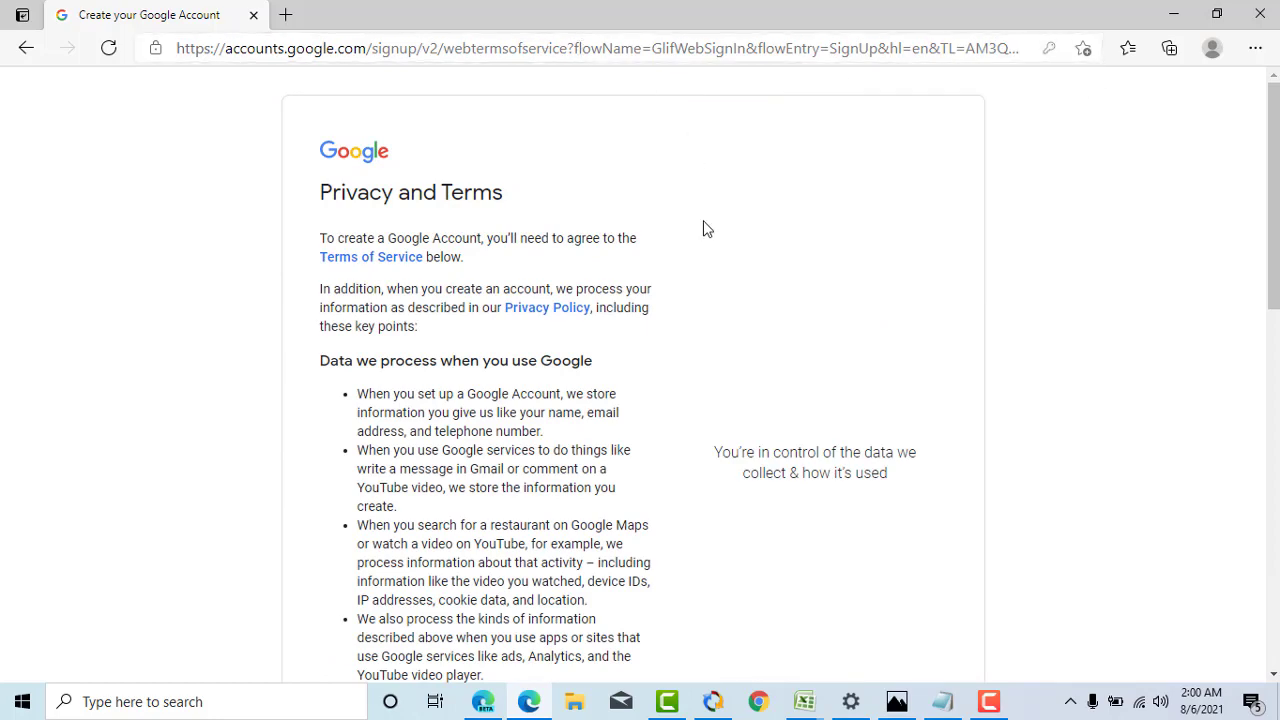
scroll(703, 229, down, 9)
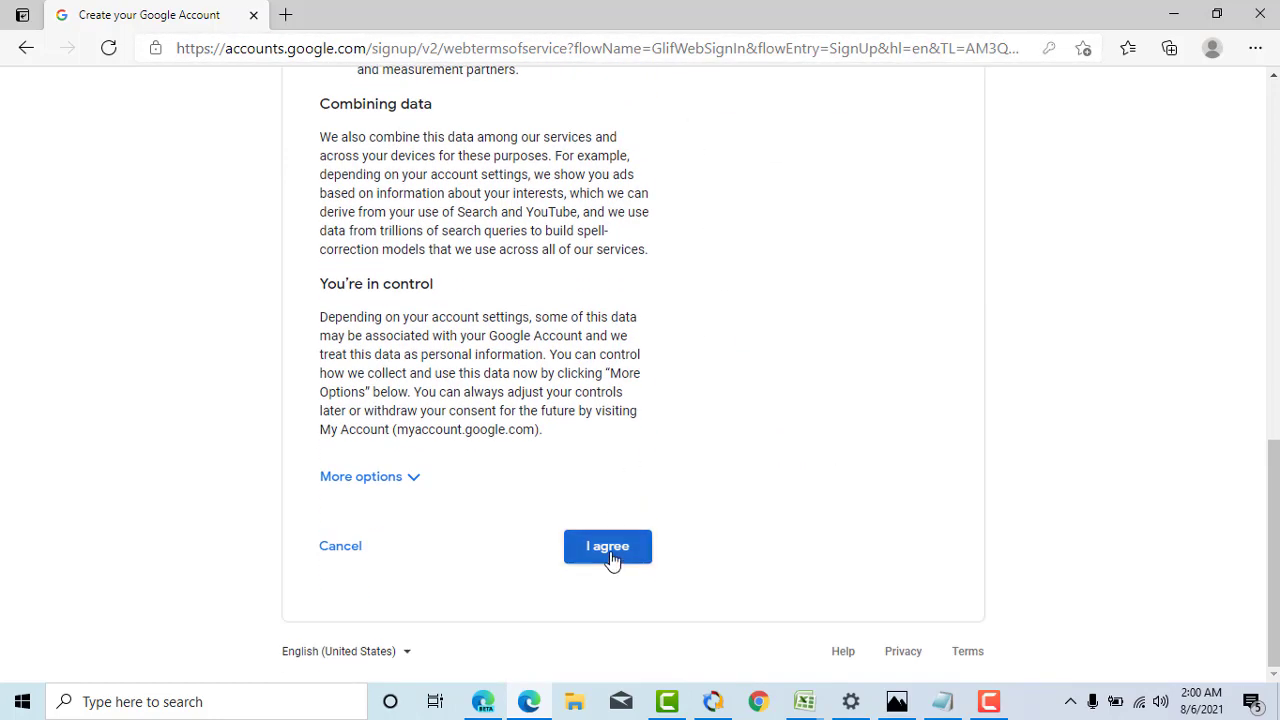
click(608, 553)
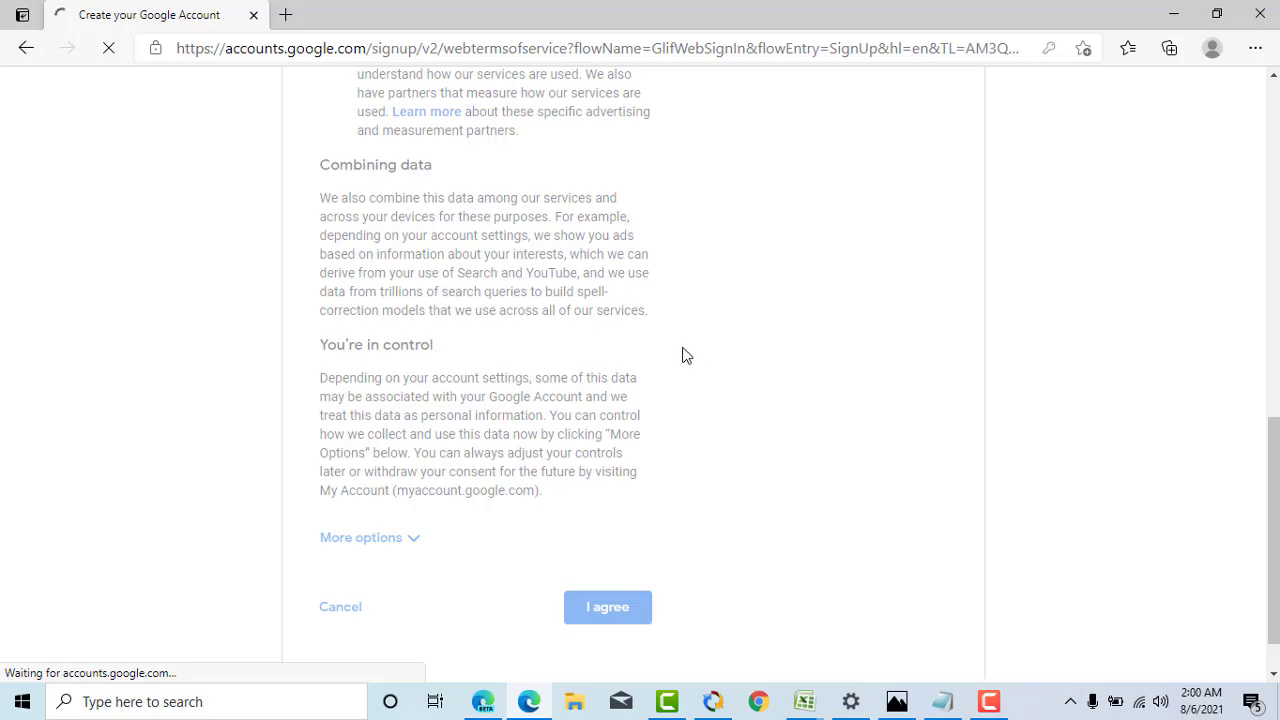
scroll(700, 360, up, 10)
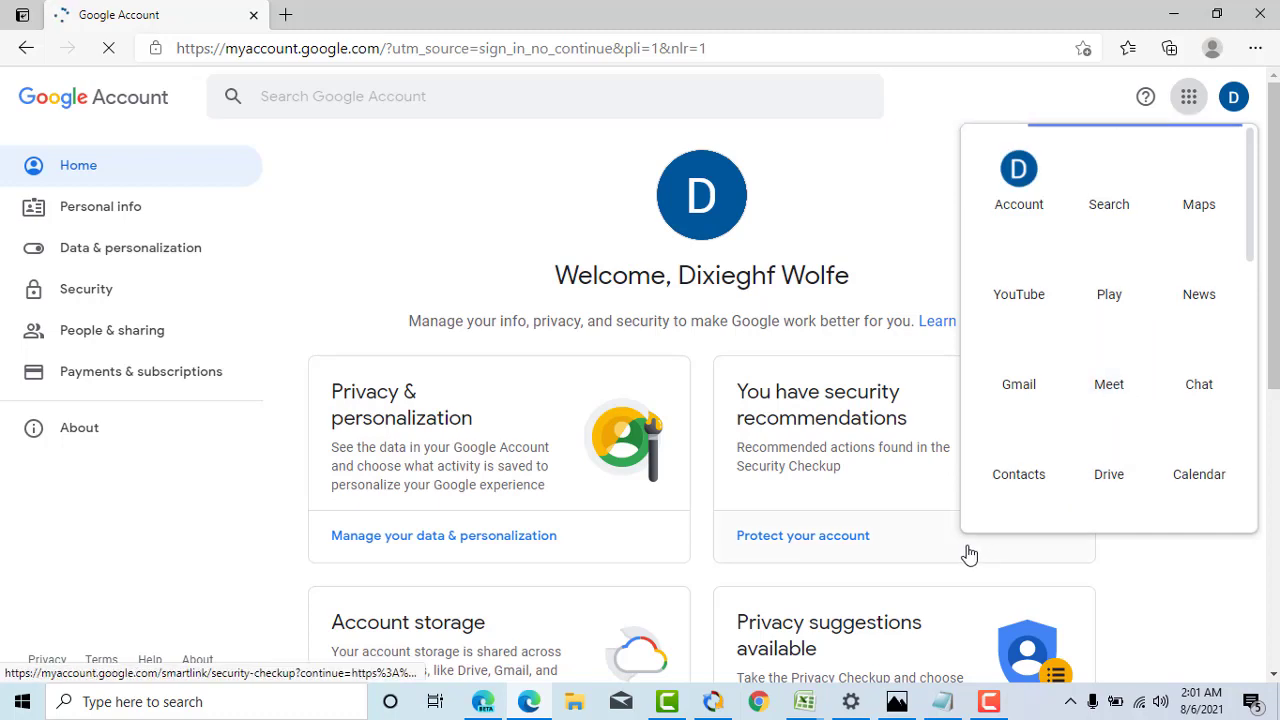
Step: Load the copied signup link in a new tab and close the Google Account tab
mouse_move(940, 705)
click(900, 640)
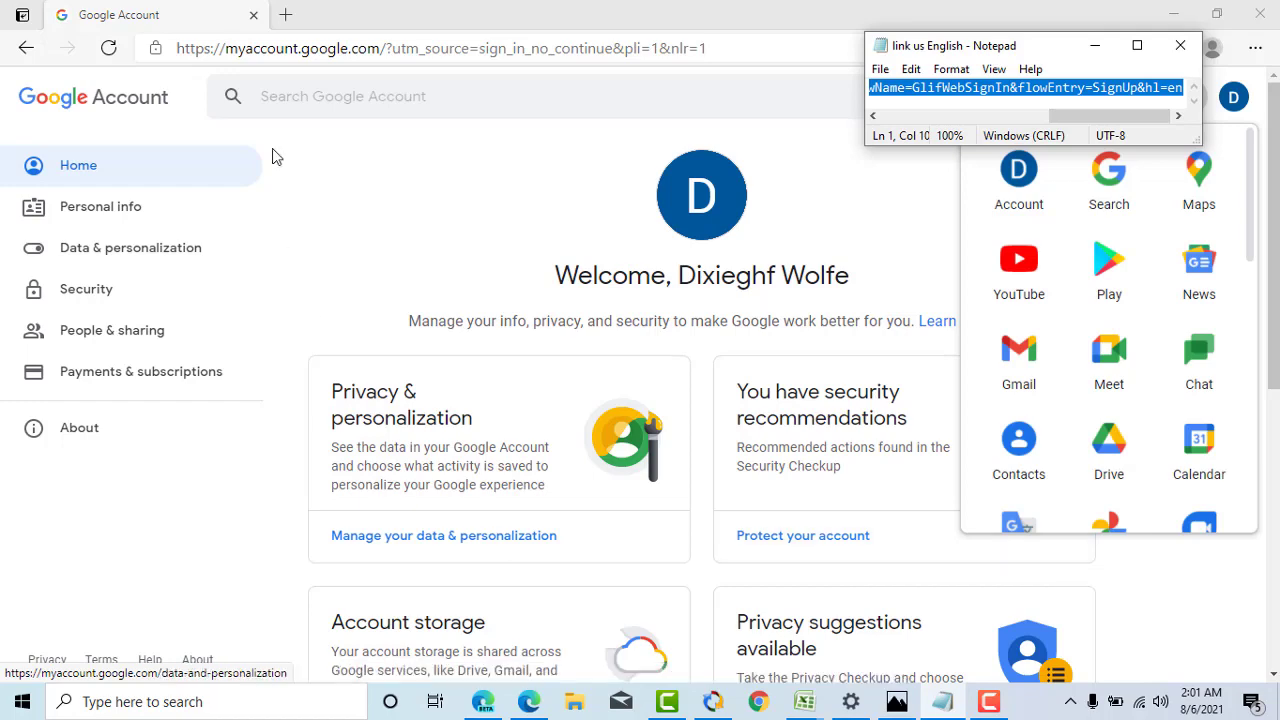
click(540, 8)
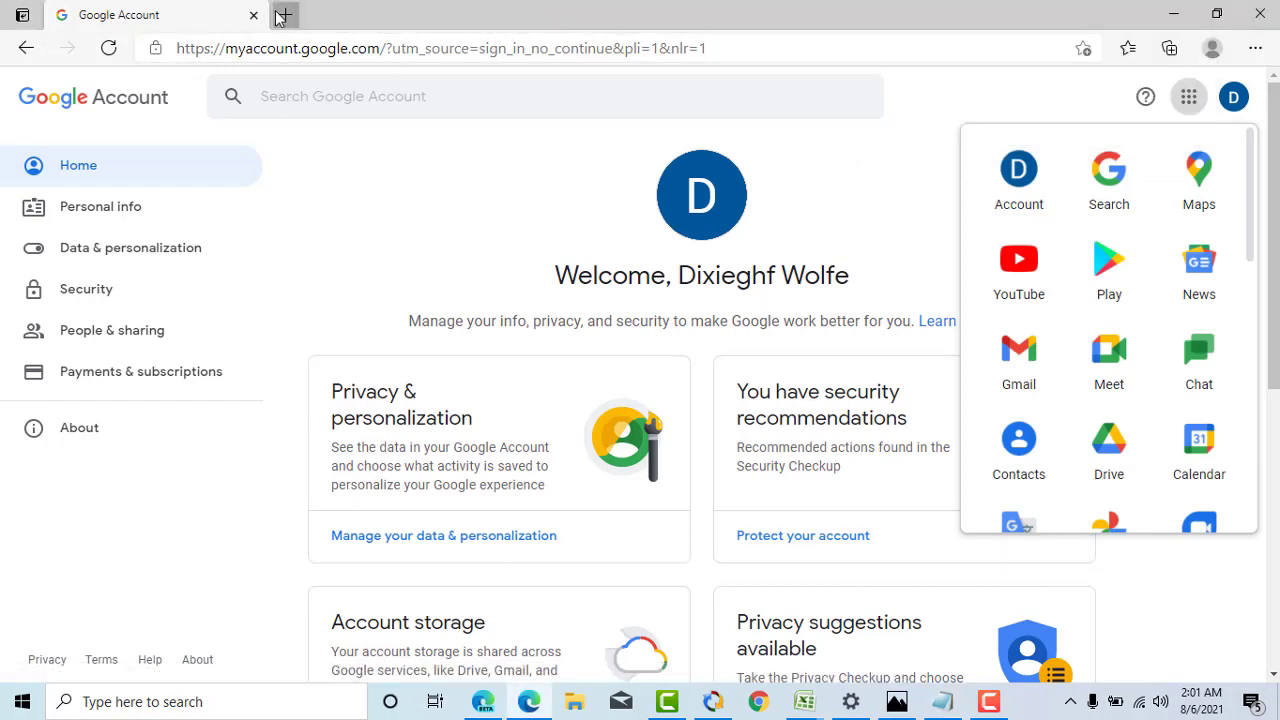
click(286, 15)
right_click(318, 44)
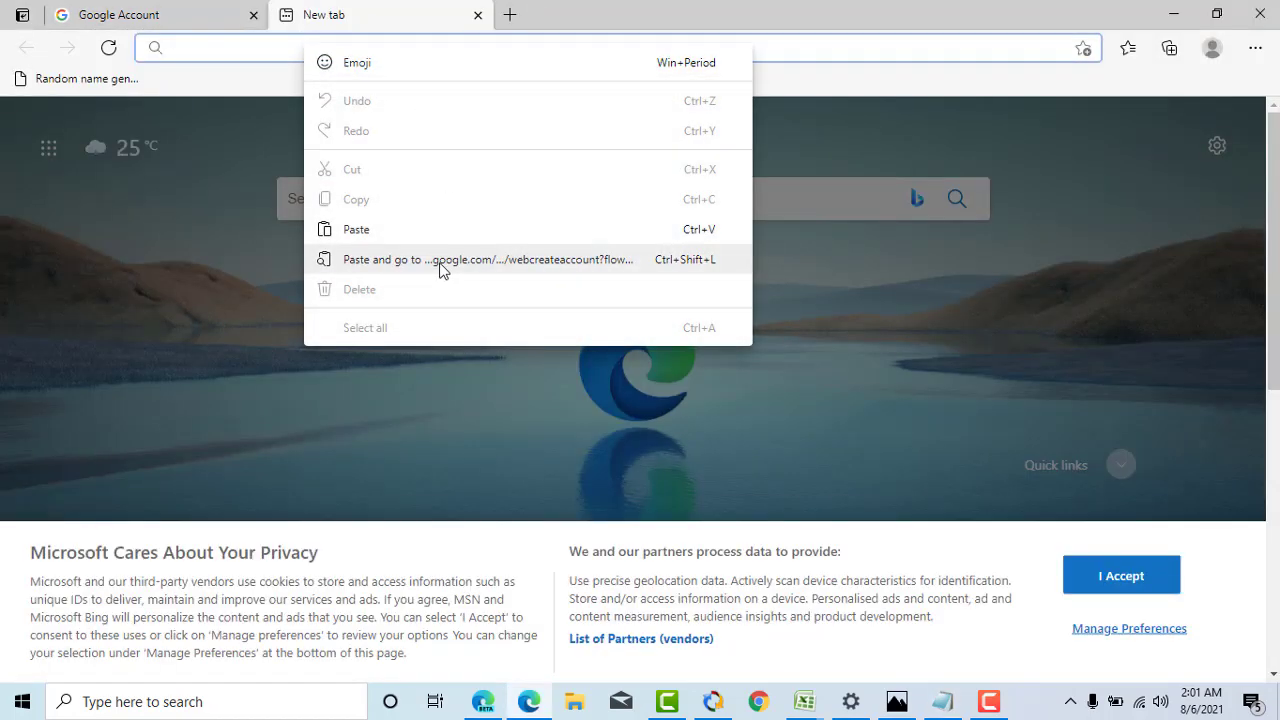
click(440, 260)
click(240, 17)
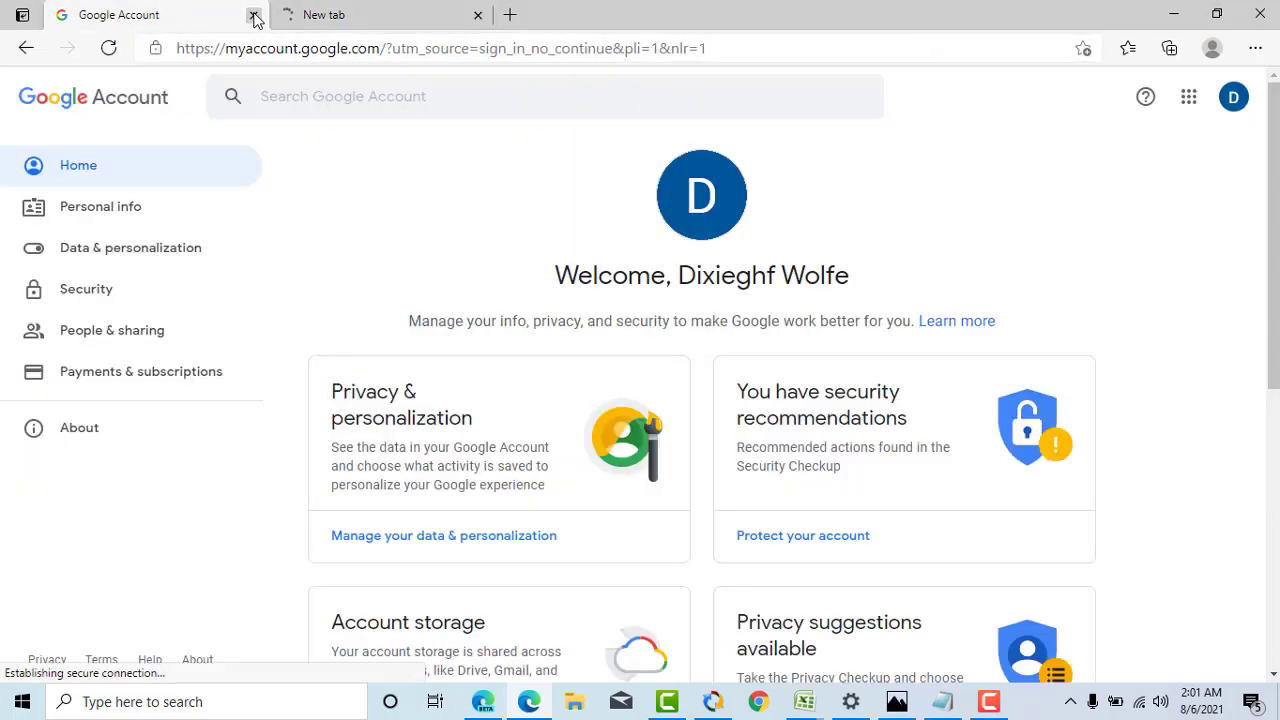
click(254, 16)
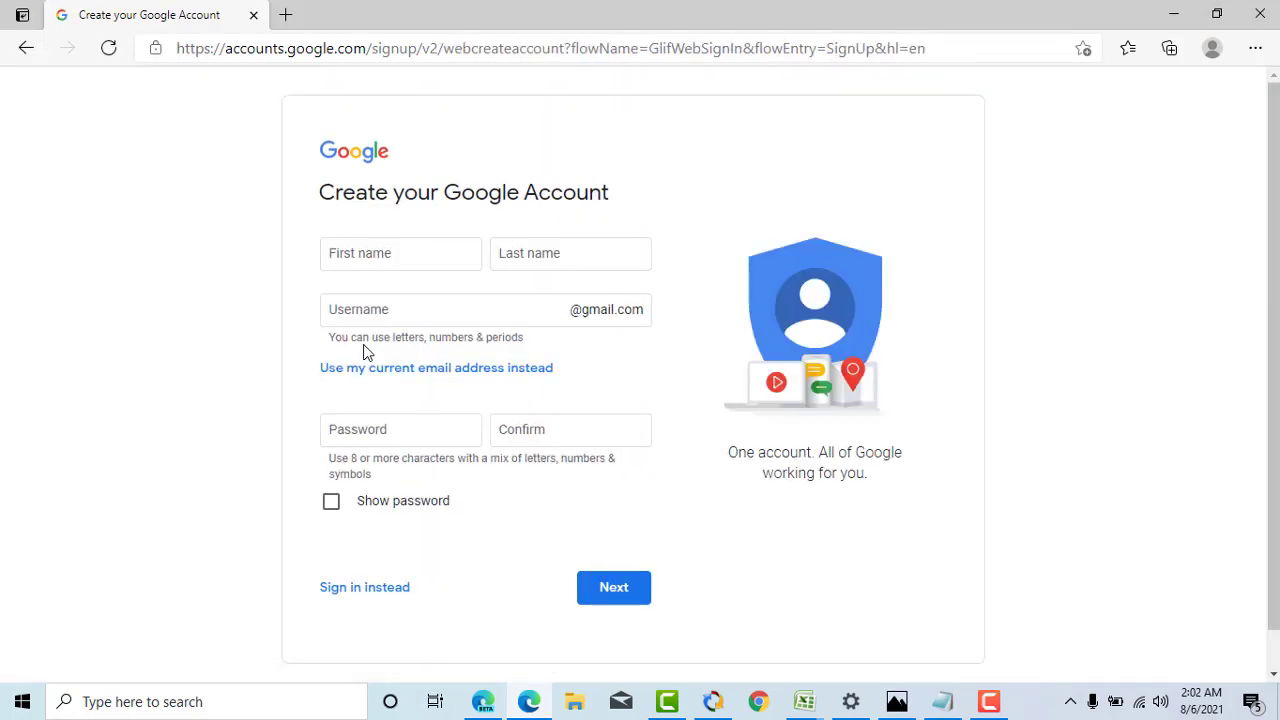
Step: Copy the next generated name from the random name generator list
click(483, 701)
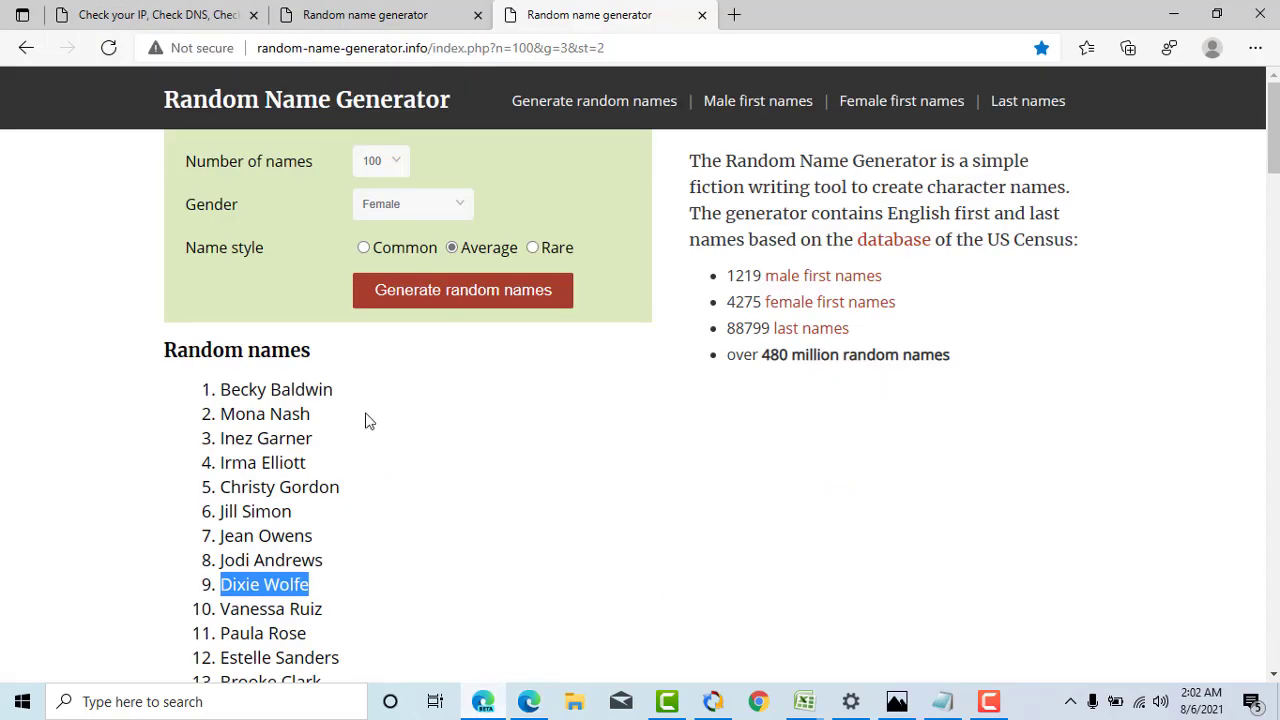
scroll(280, 560, down, 2)
drag(222, 472, 355, 485)
key(ctrl+c)
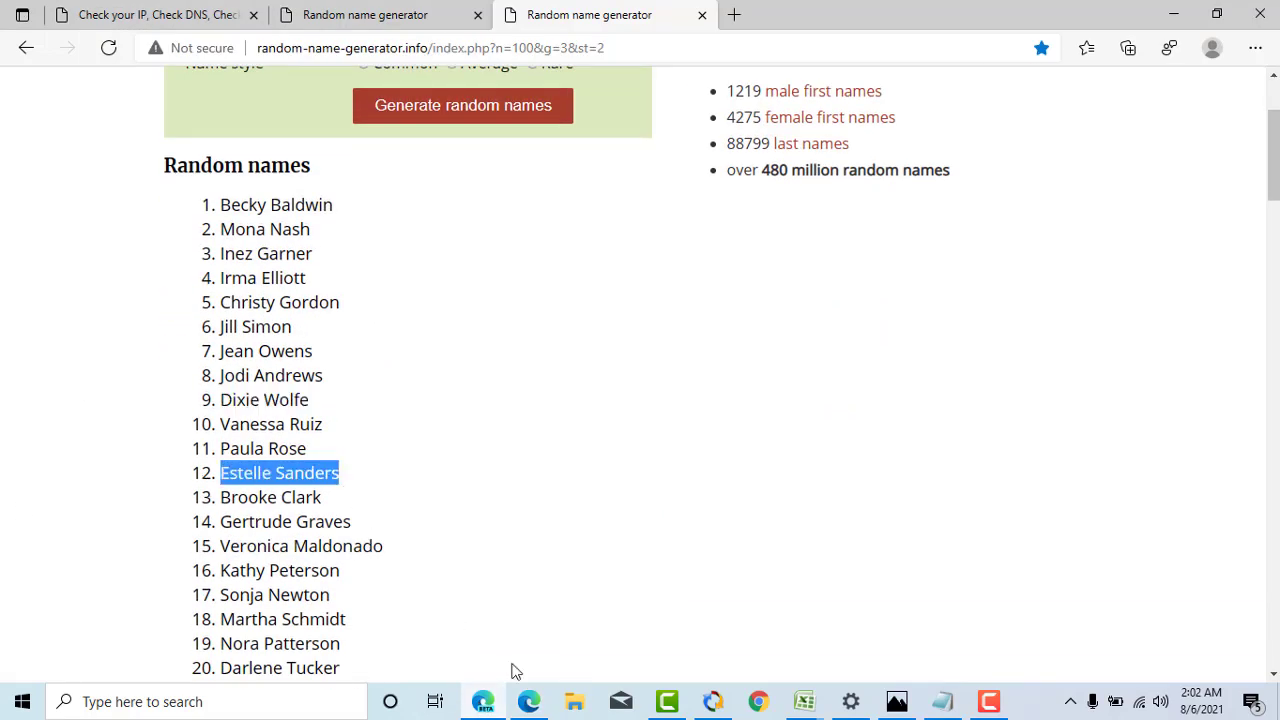
click(529, 701)
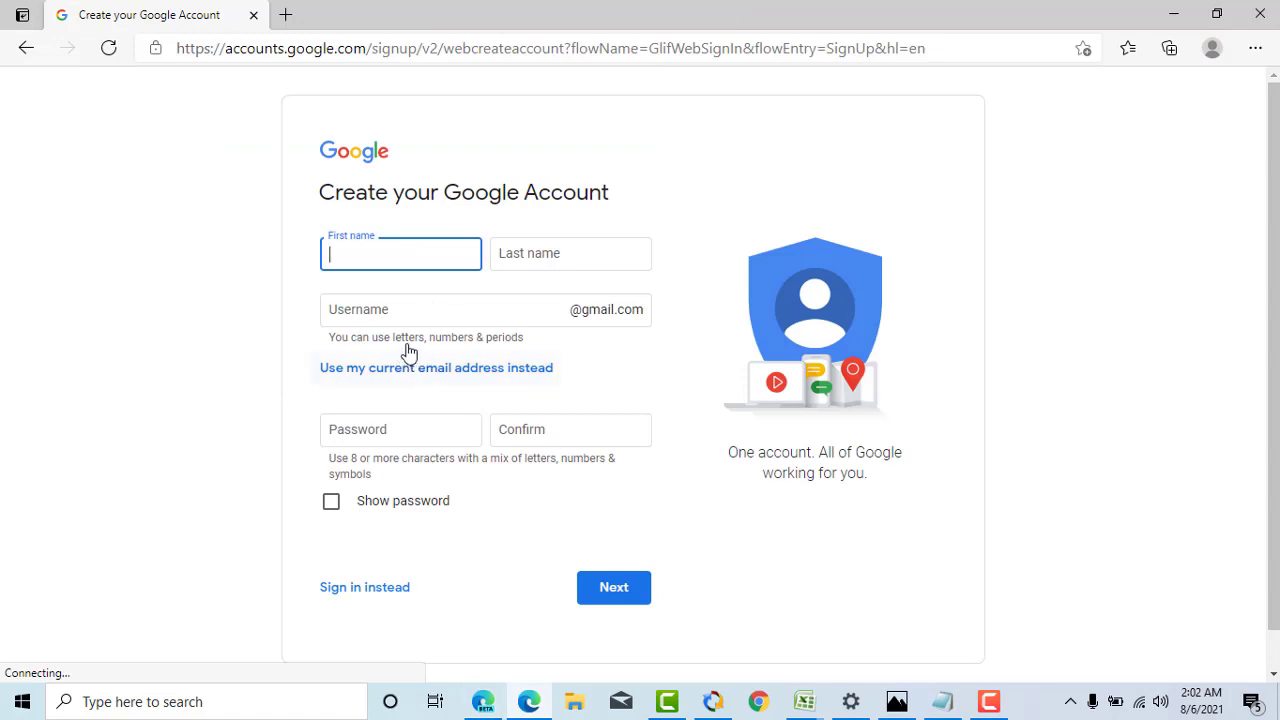
Step: Fill in the first and last name and customize the suggested username
key(ctrl+v)
double_click(398, 256)
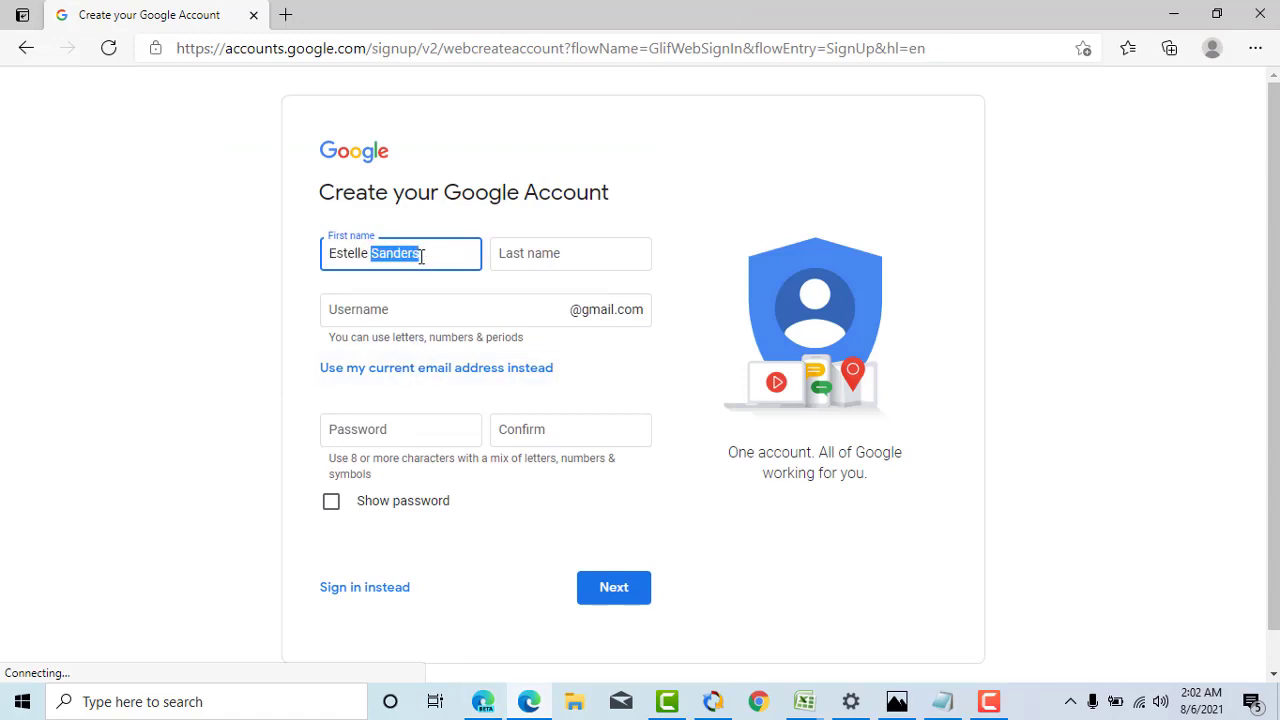
drag(413, 252, 497, 252)
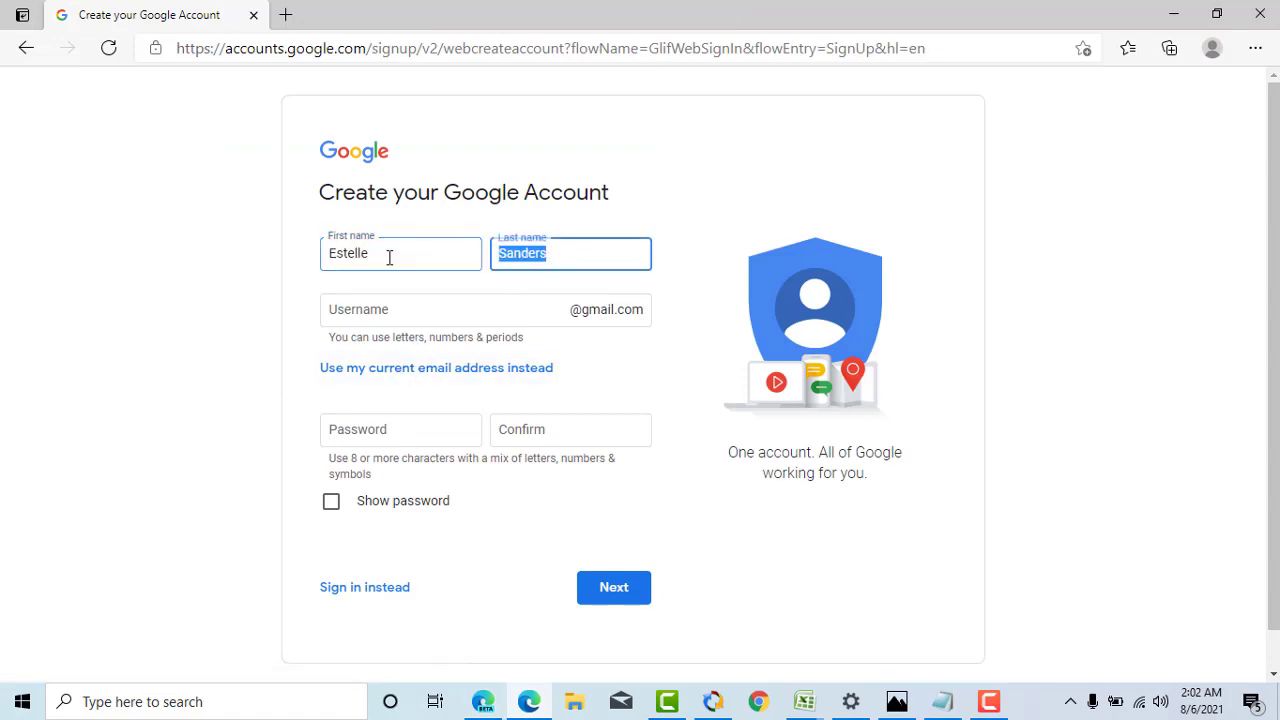
click(402, 260)
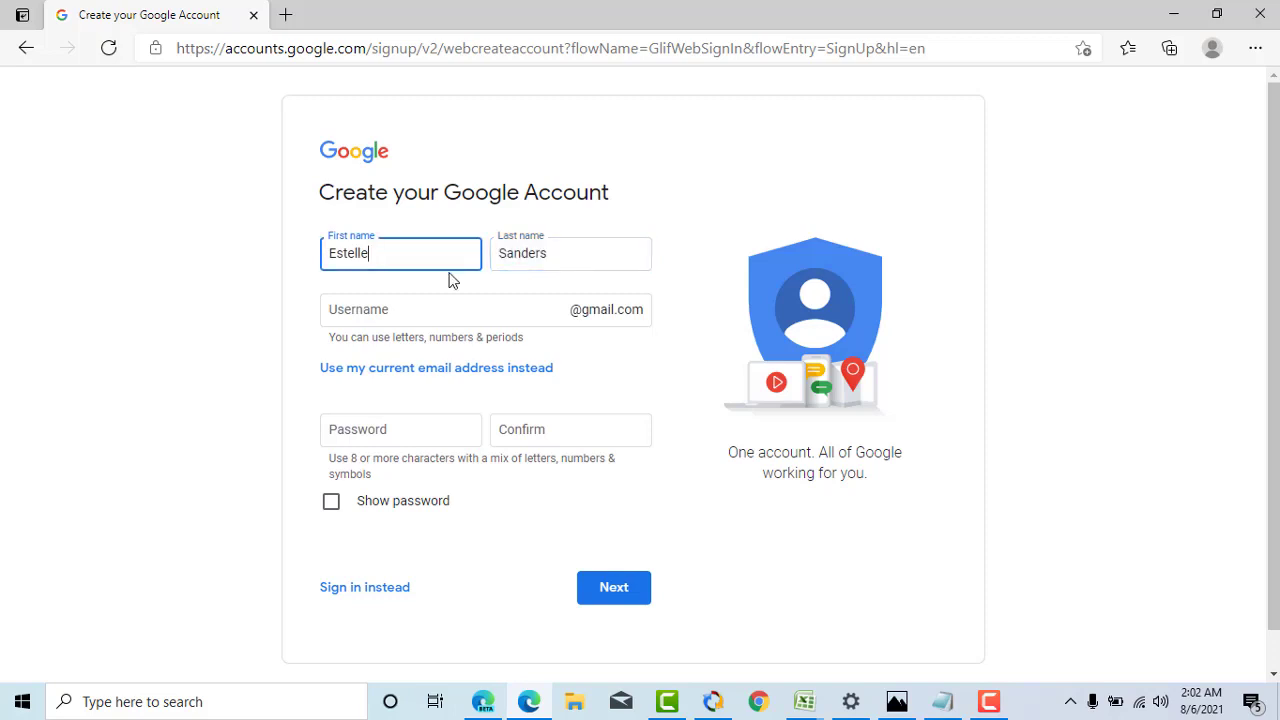
click(485, 311)
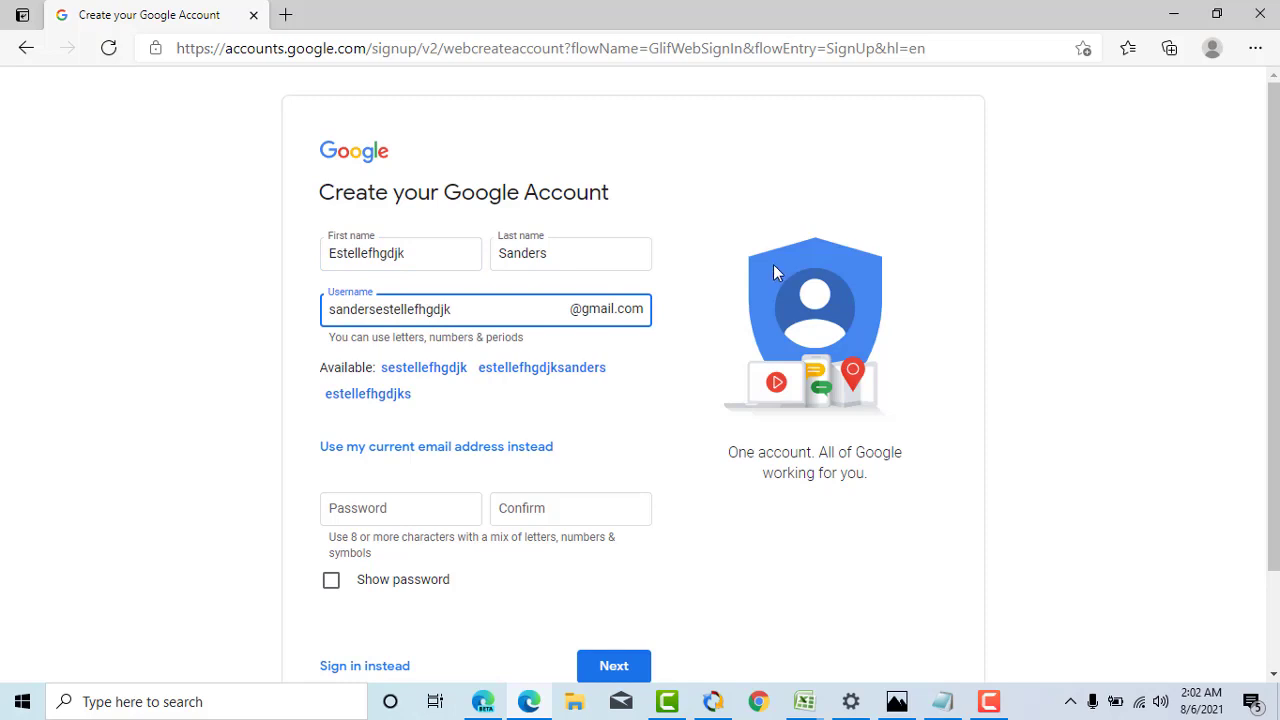
click(480, 317)
text(808)
Step: Enter and confirm the account password, then submit the form
click(395, 507)
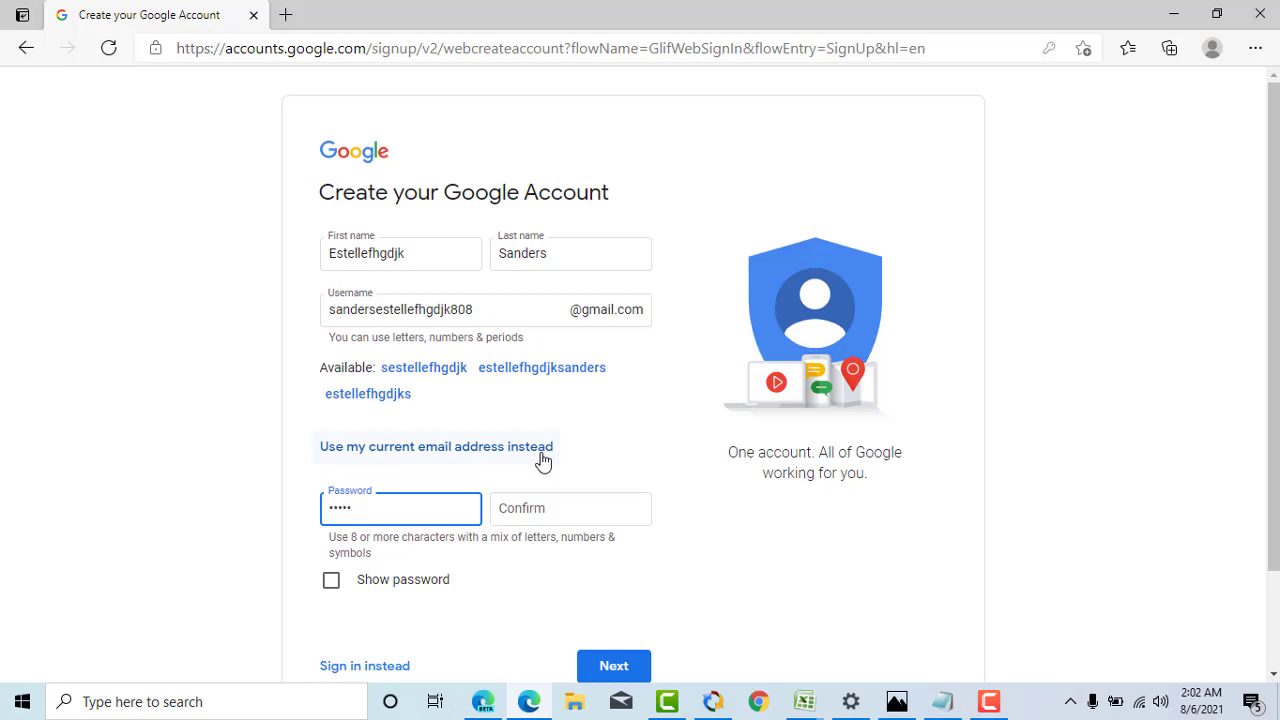
click(331, 580)
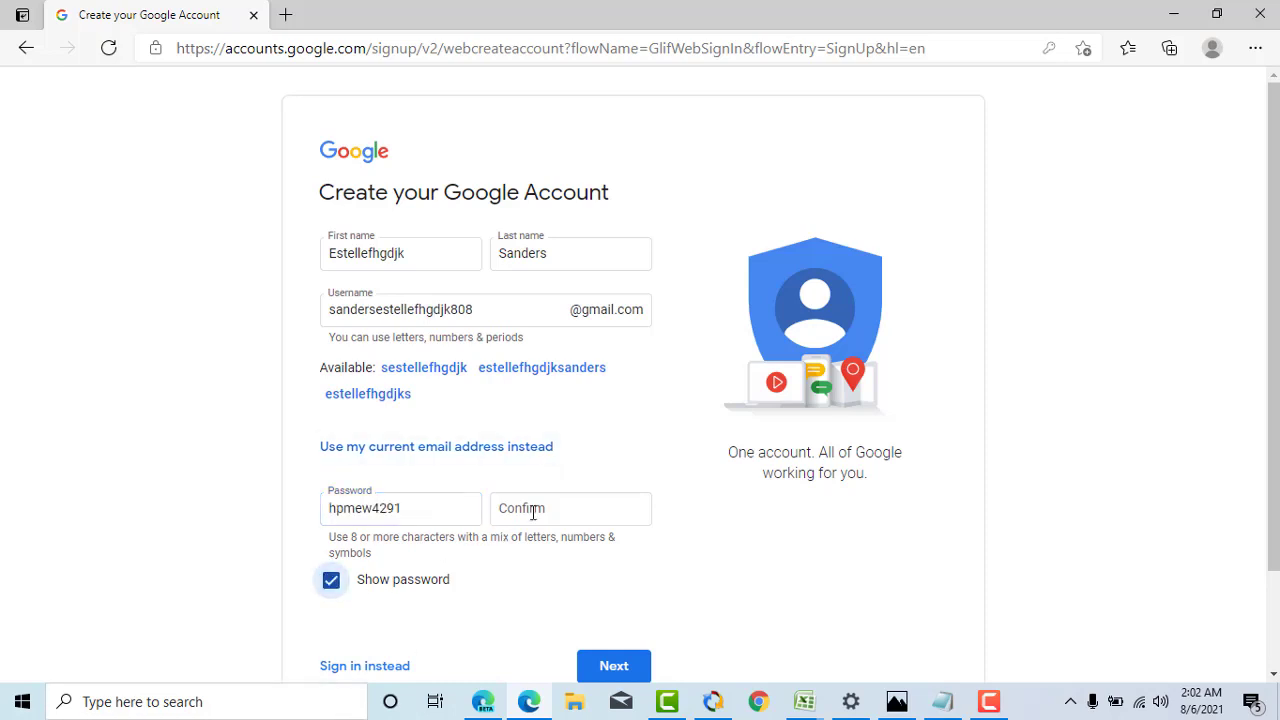
click(531, 510)
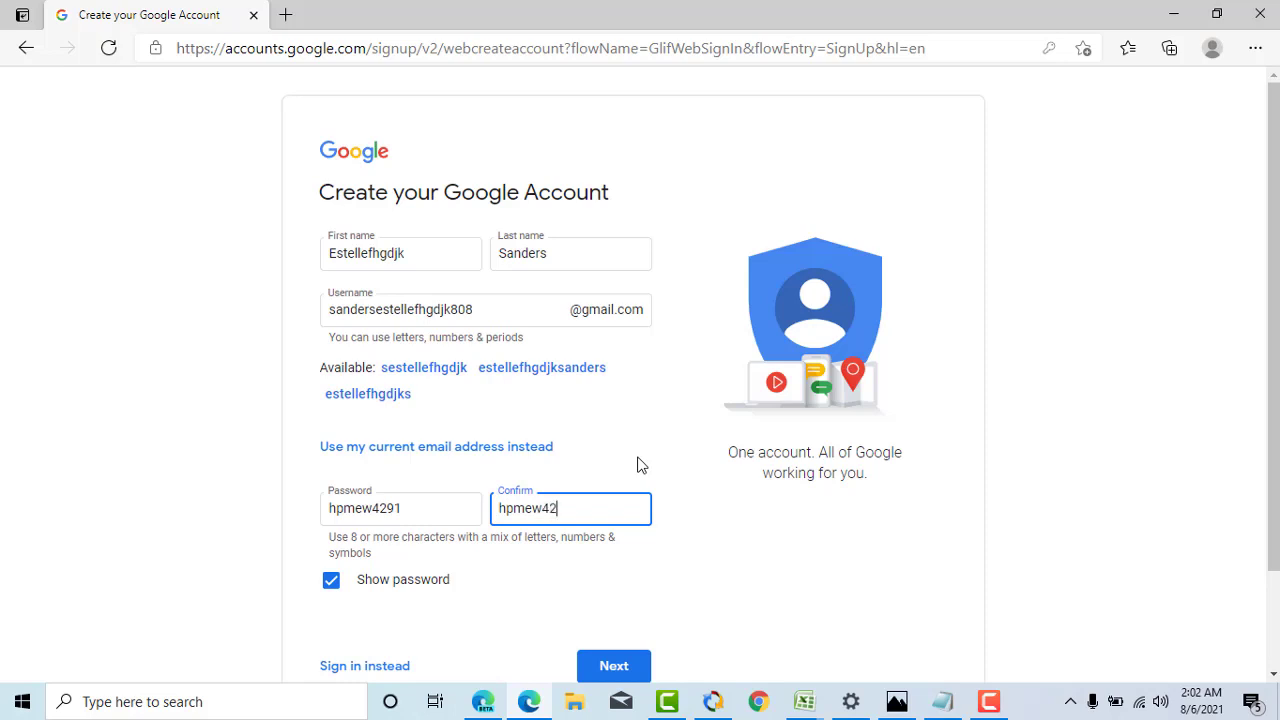
click(335, 584)
click(611, 665)
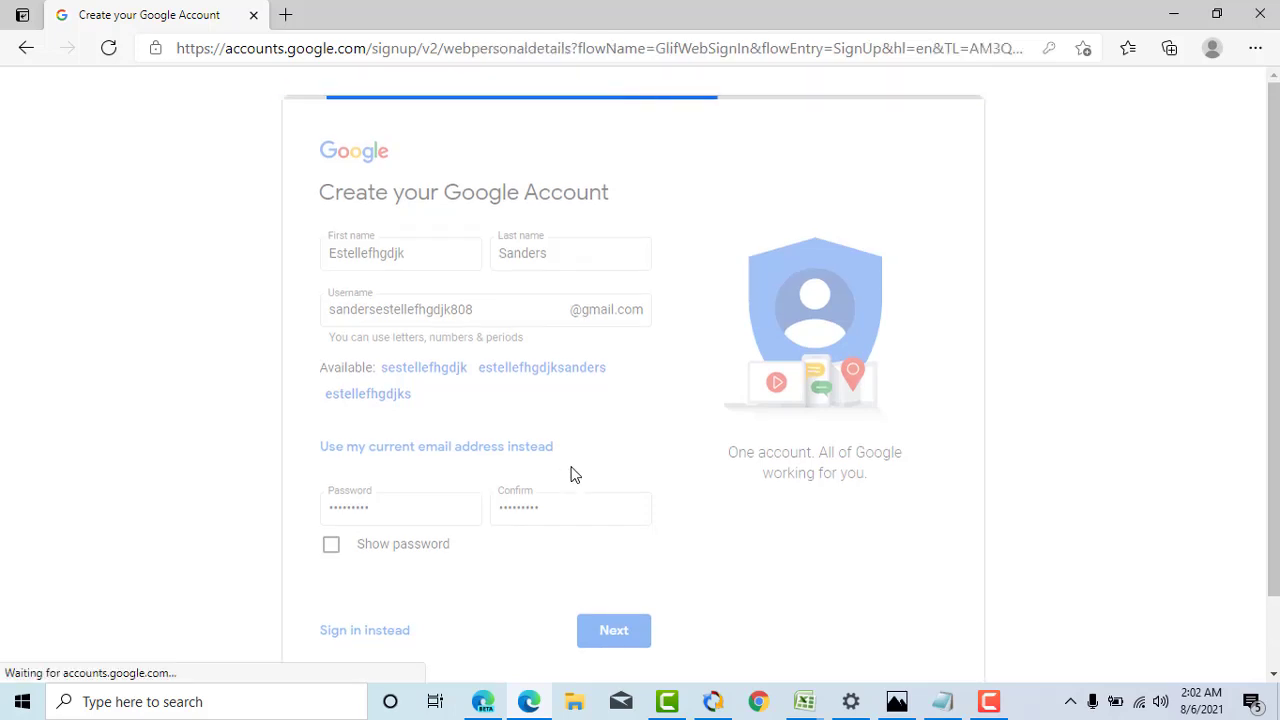
Step: Copy the new Gmail address and select cell A4 in the Recovery workbook
click(1085, 77)
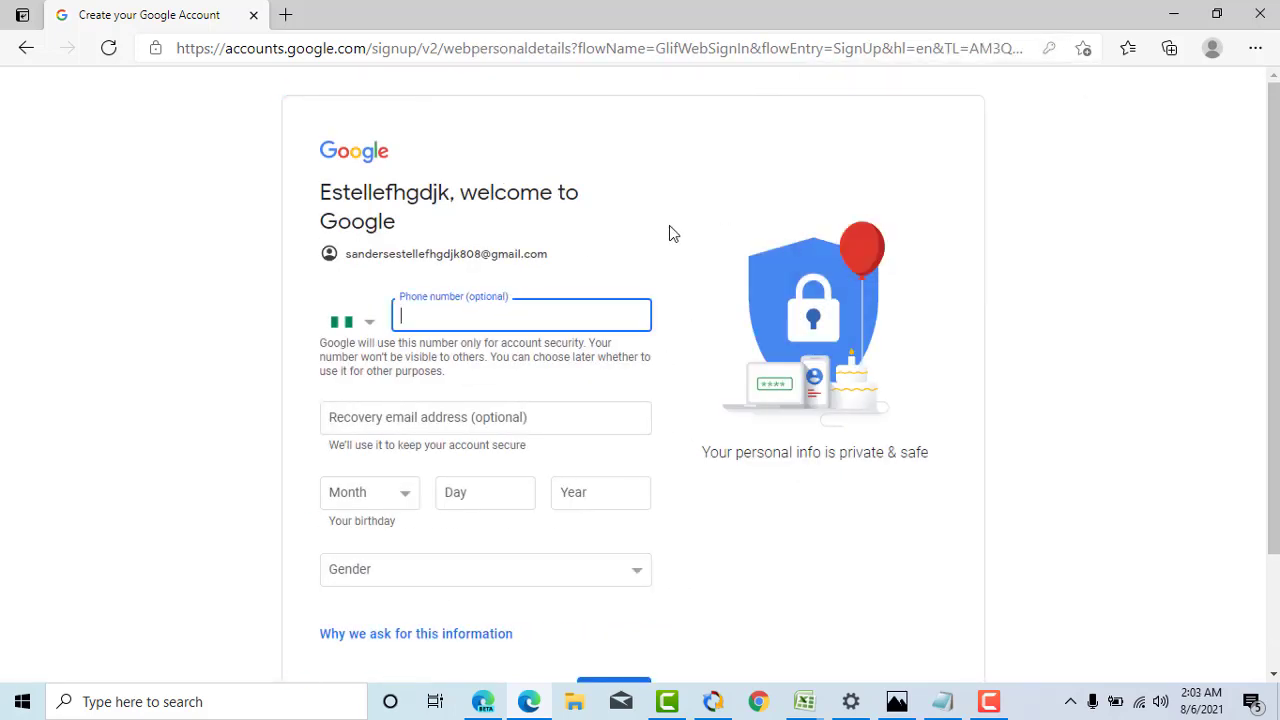
drag(560, 258, 349, 256)
key(ctrl+c)
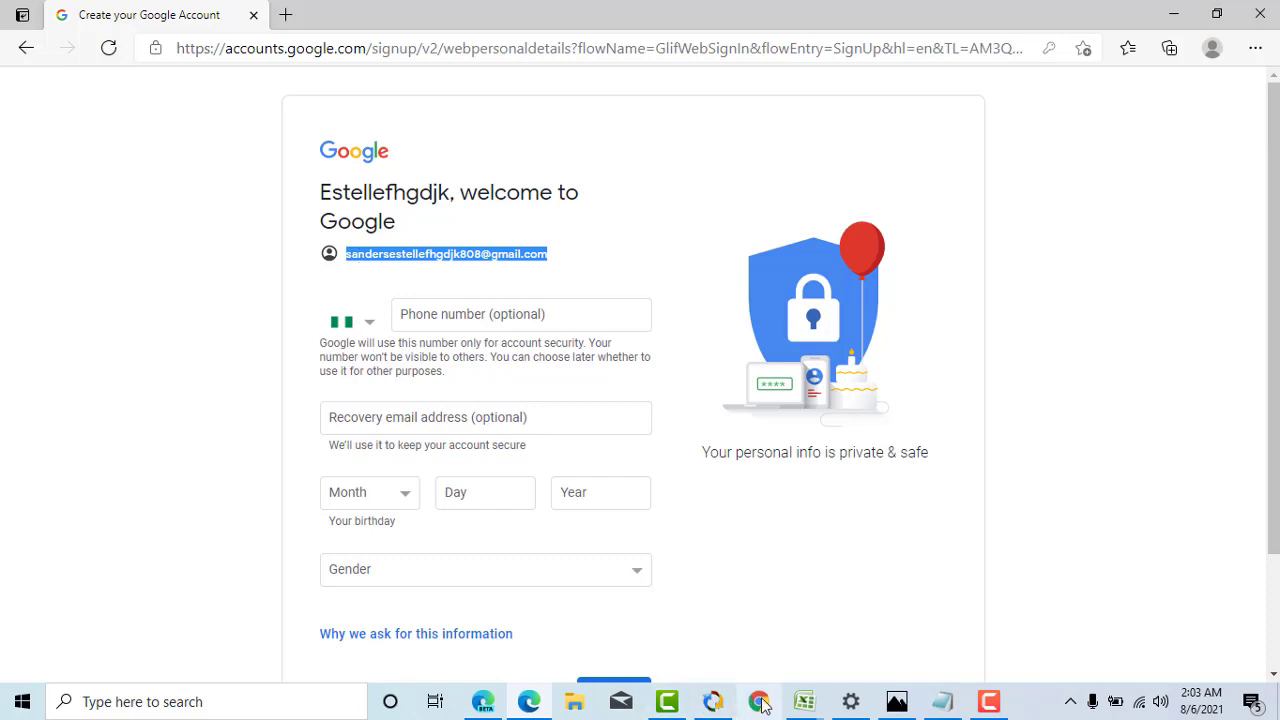
mouse_move(806, 706)
click(754, 646)
click(184, 243)
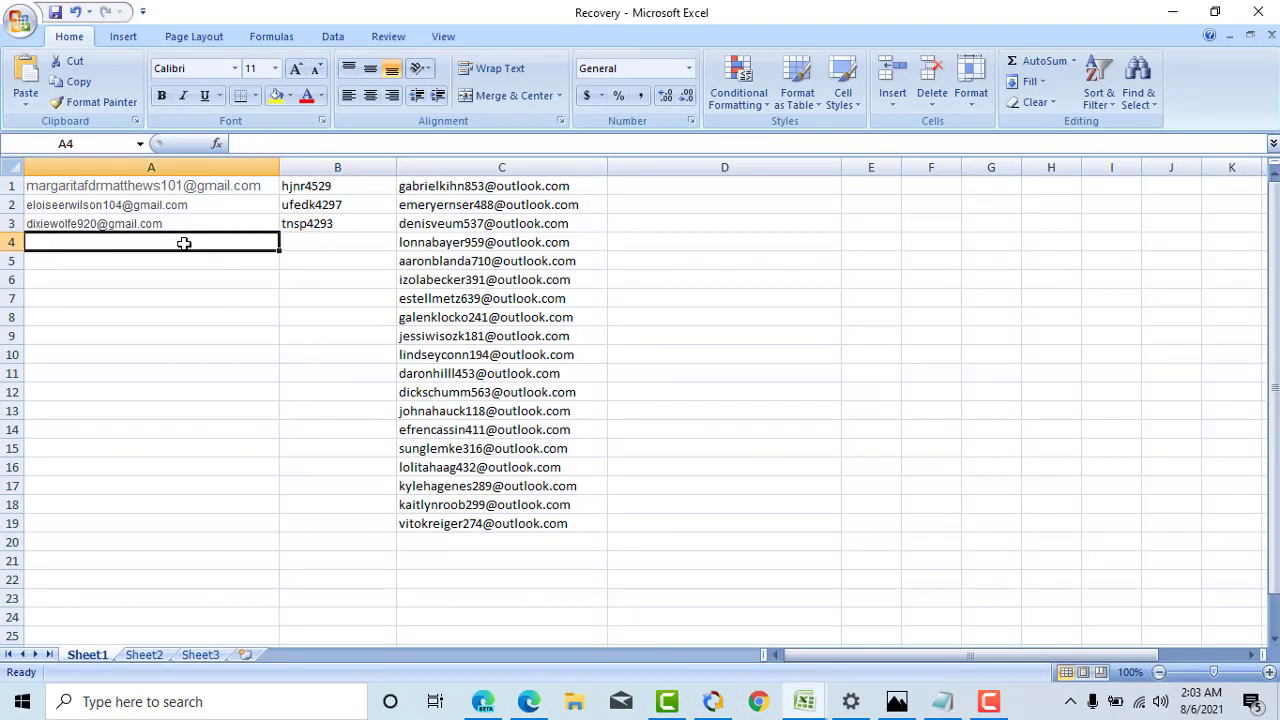
Step: Paste the new address into A4 and copy the saved password from Edge
key(ctrl+v)
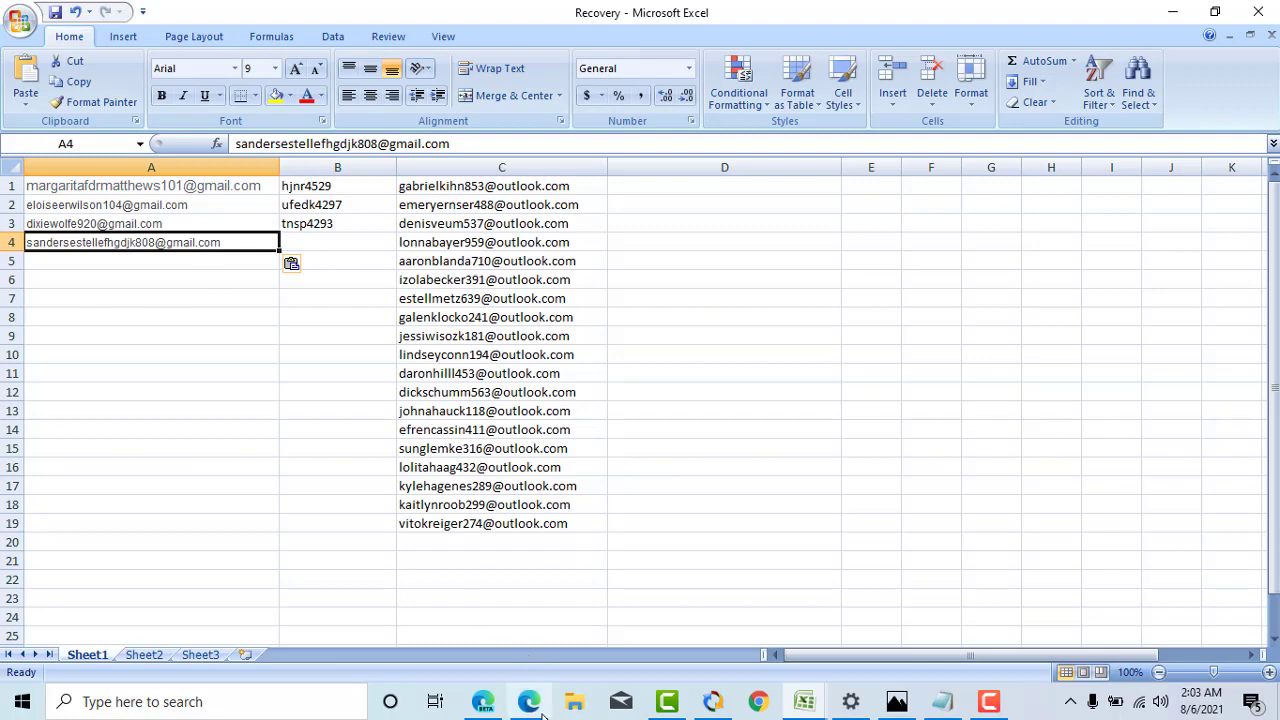
click(529, 701)
click(1049, 48)
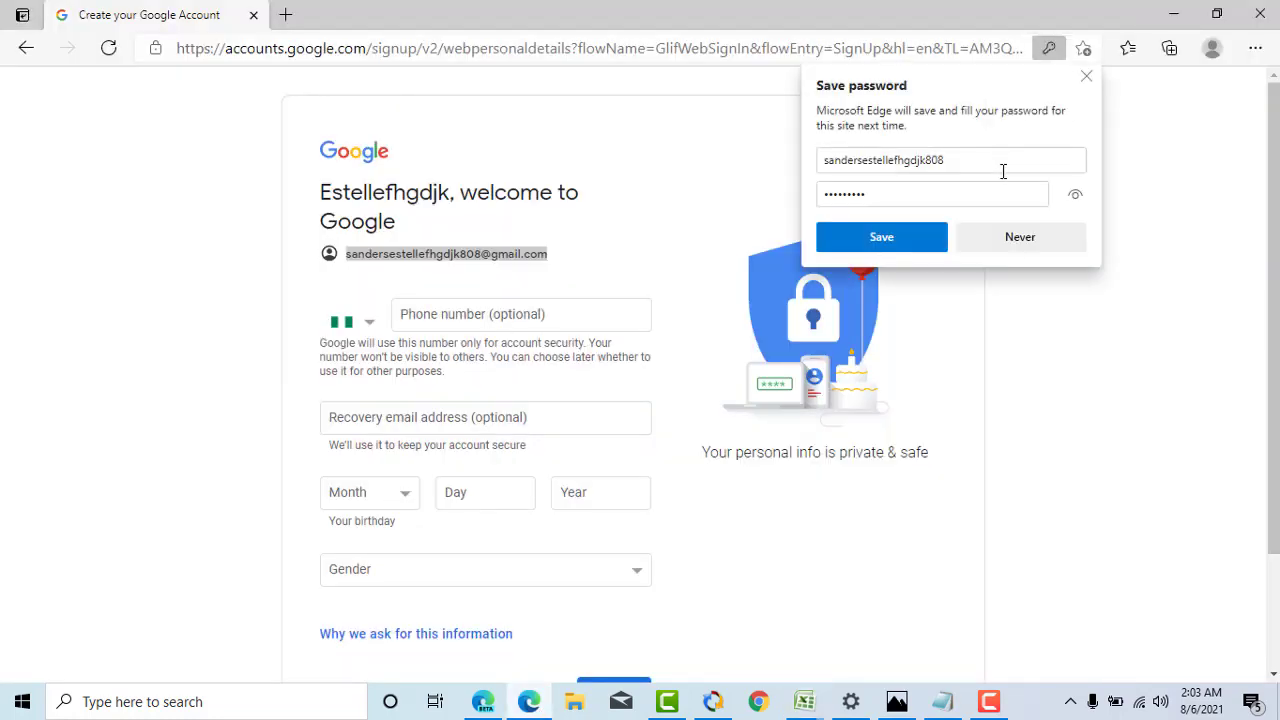
click(1074, 198)
drag(957, 194, 720, 194)
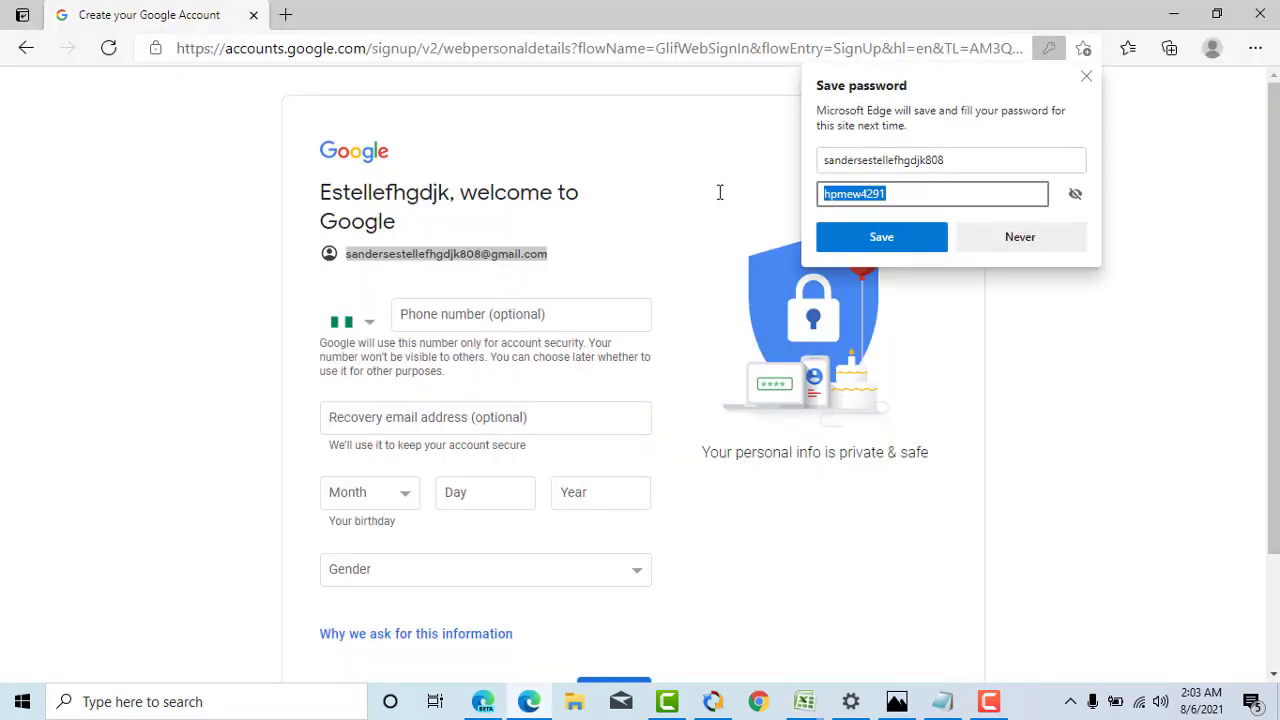
Step: Return to the Recovery workbook and select cell B4 for the password
click(804, 701)
click(743, 631)
click(340, 245)
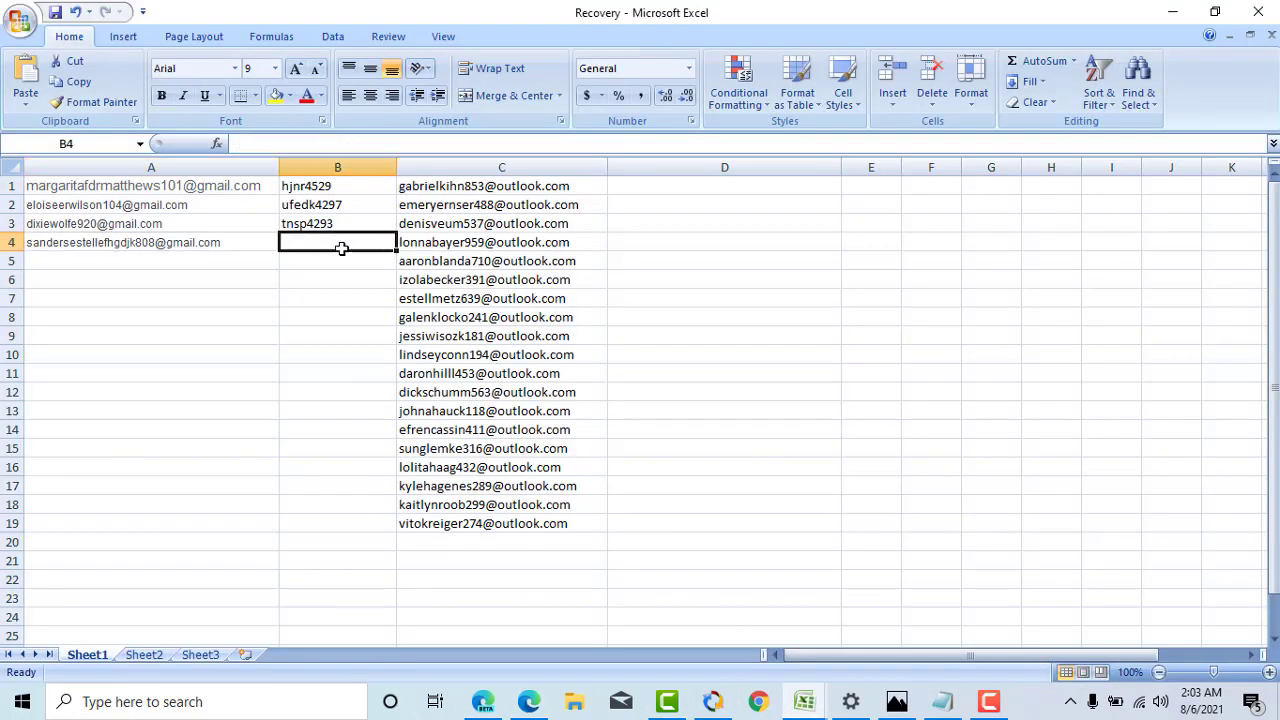
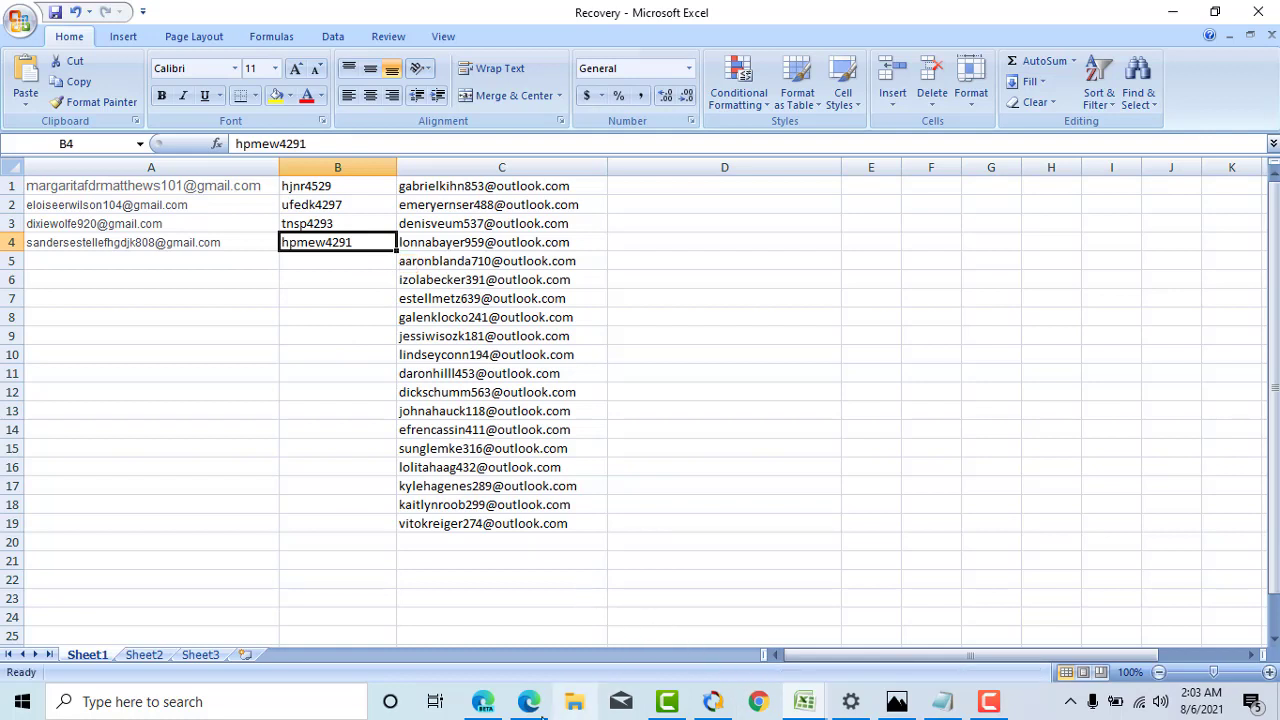
Step: Enter the birthday as January 01, 1997 and gender Female, then submit the details
click(529, 701)
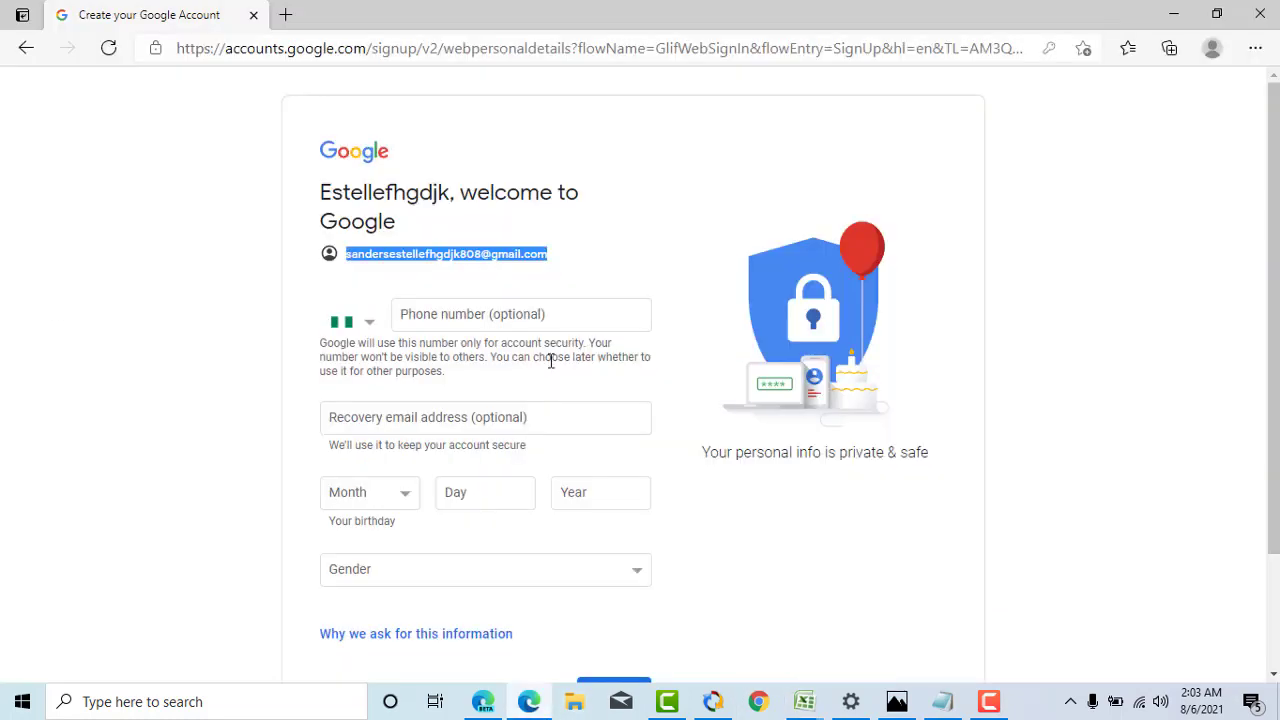
click(378, 494)
key(Down)
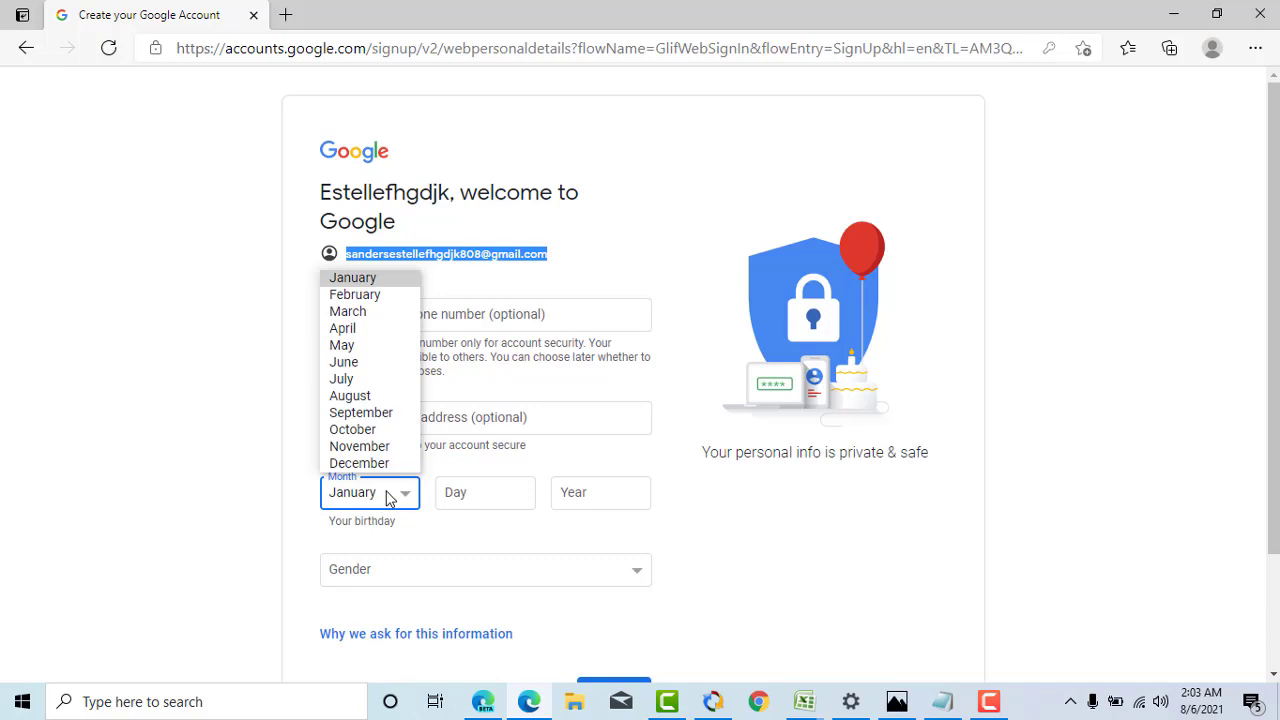
key(Return)
key(Tab)
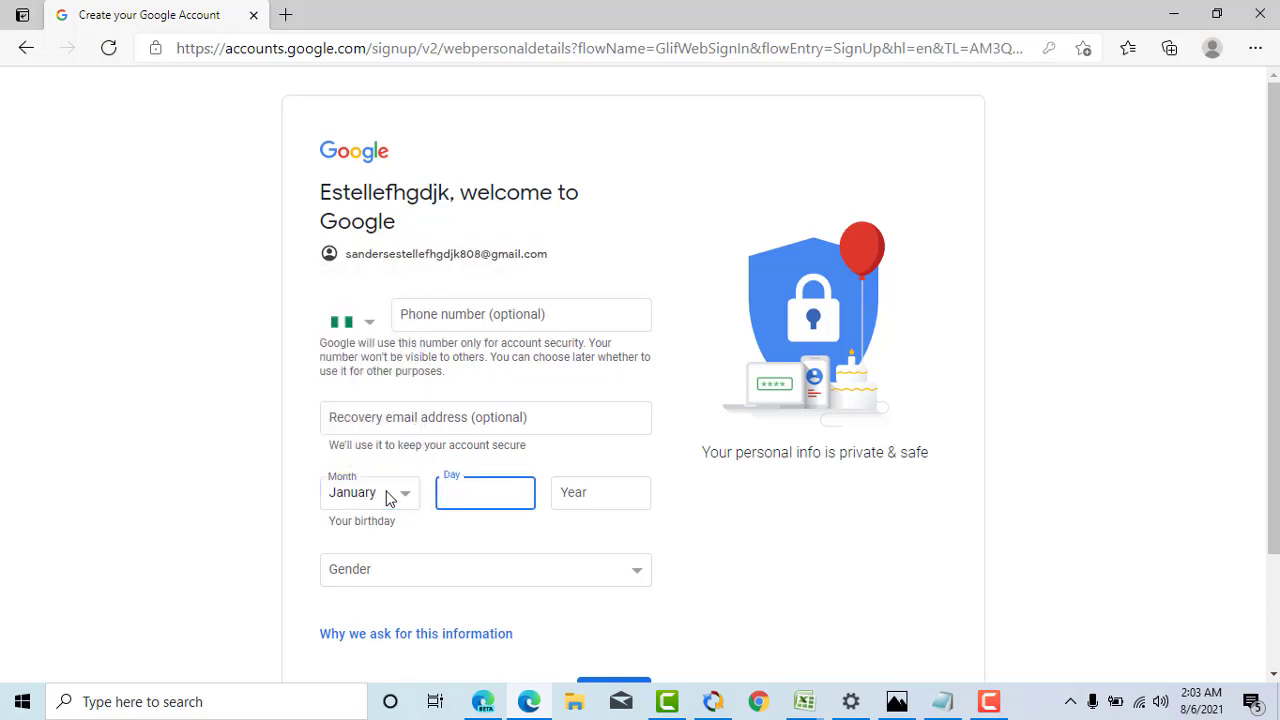
key(Tab)
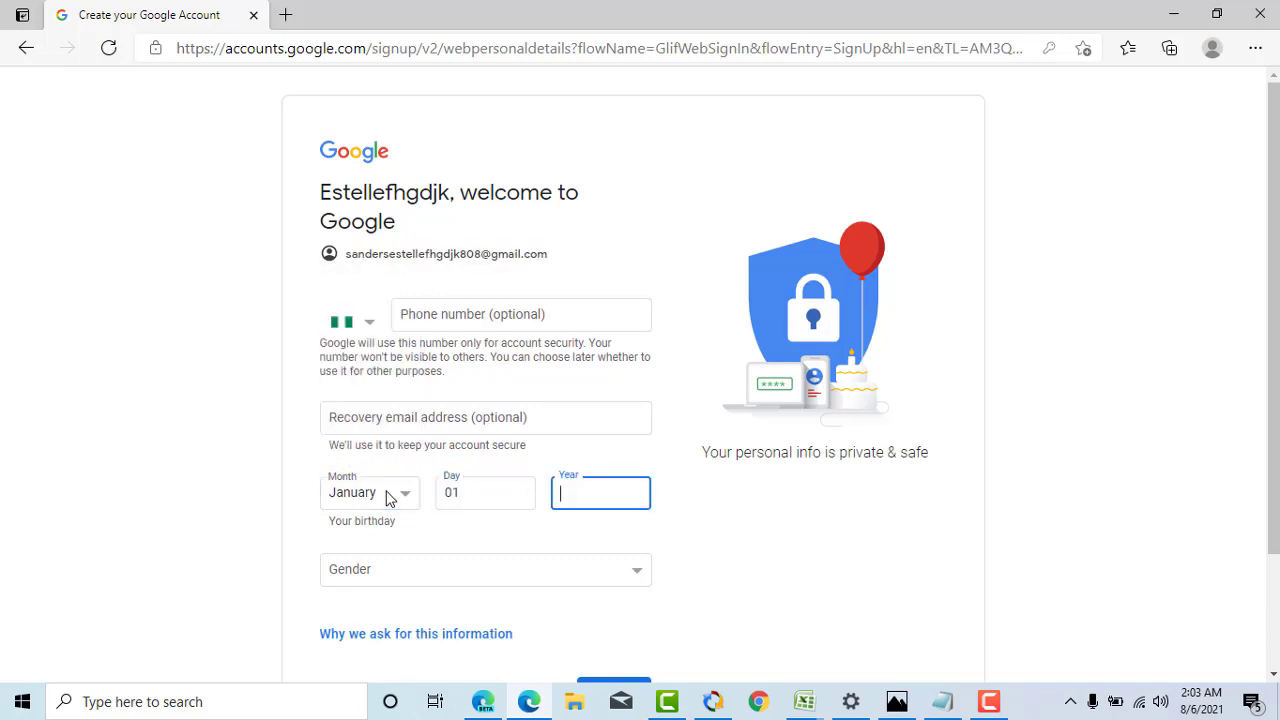
text(1997)
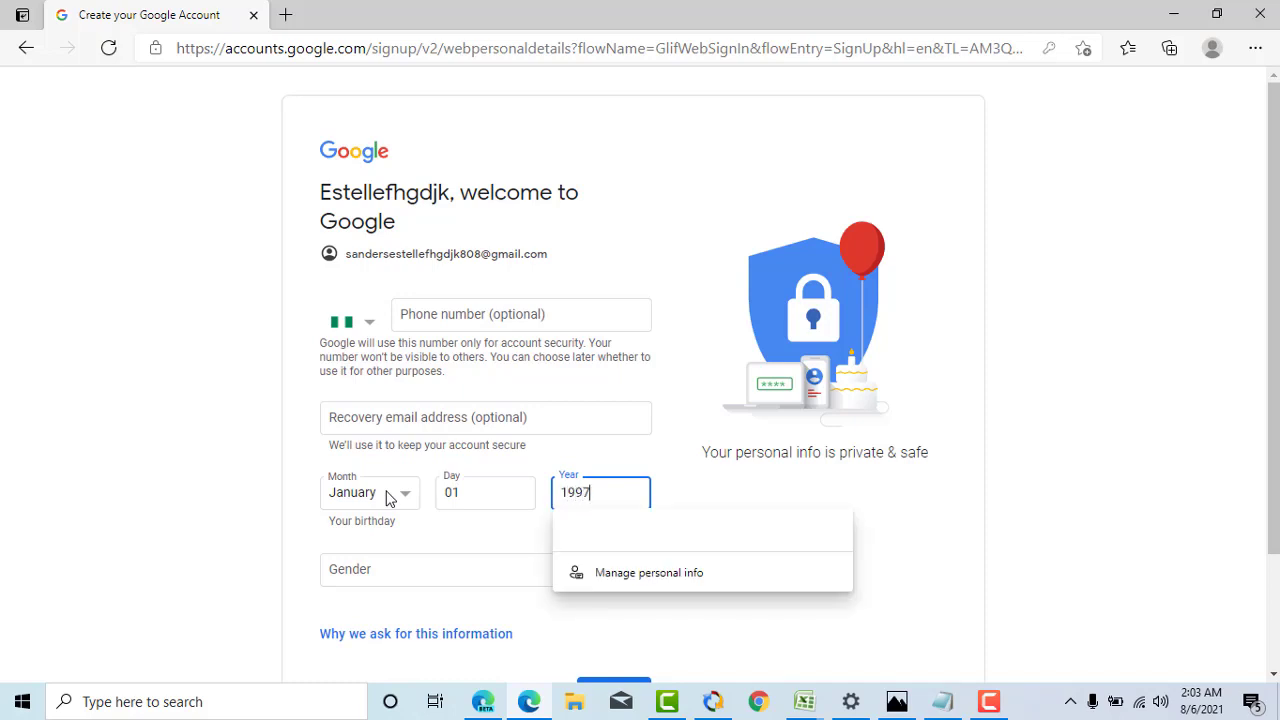
key(Tab)
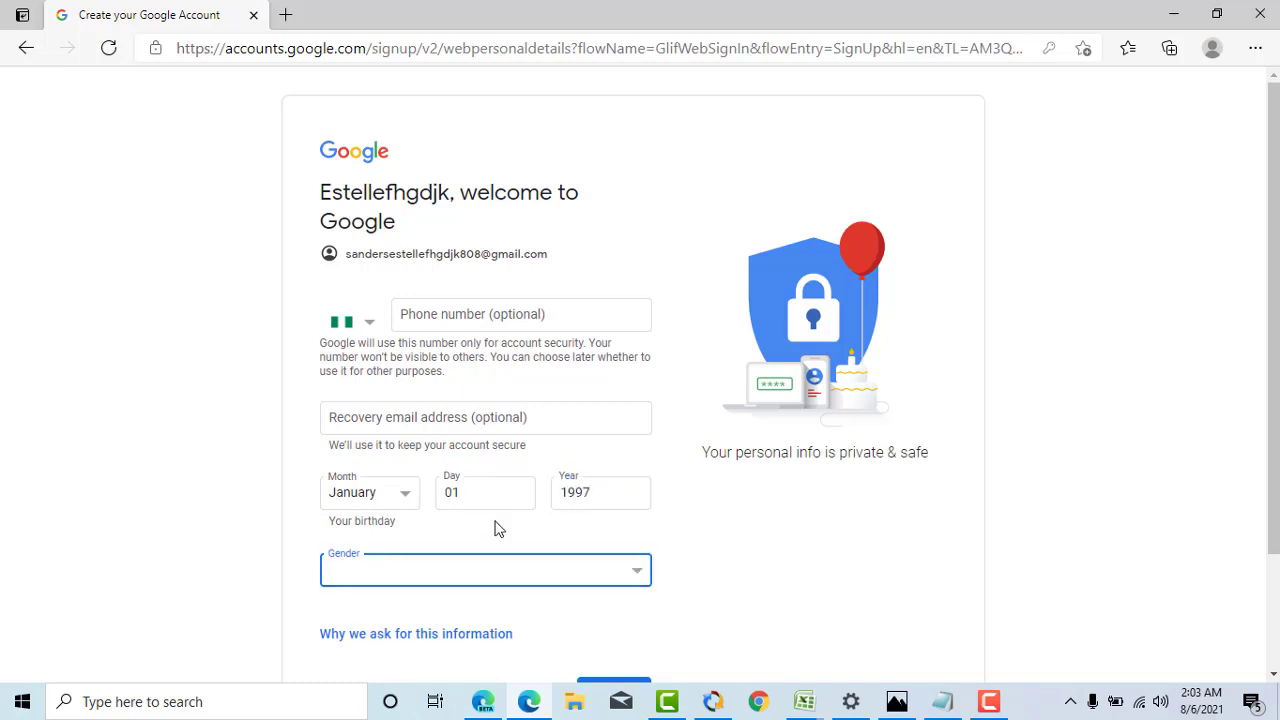
key(f)
key(Tab)
key(Tab)
key(Tab)
key(Return)
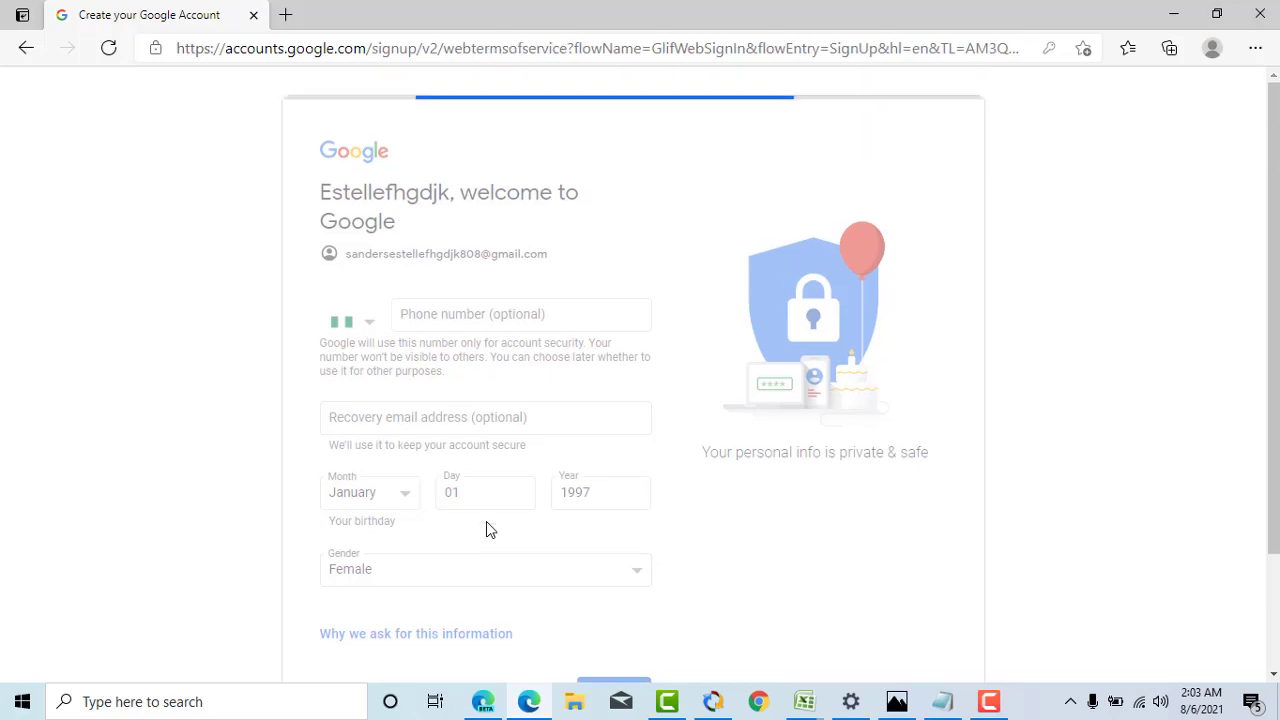
Step: Scroll to the bottom of the Privacy and Terms page and accept with I agree
scroll(486, 500, down, 10)
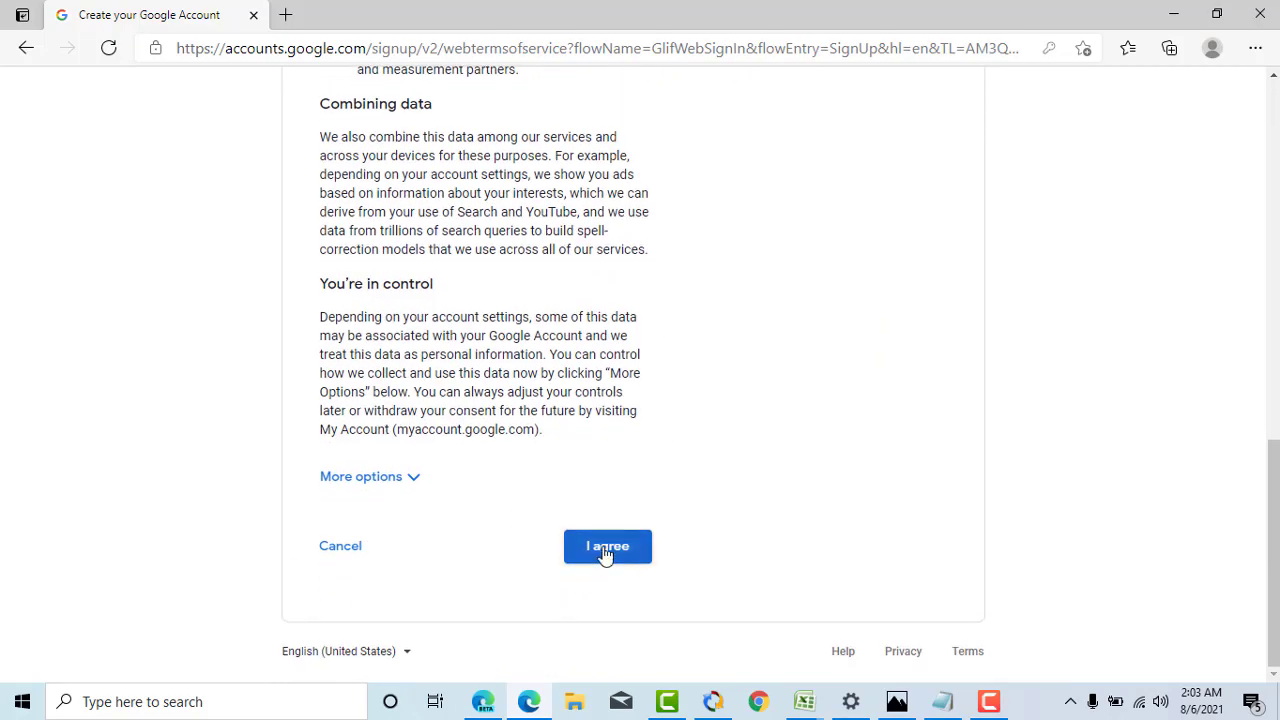
click(605, 555)
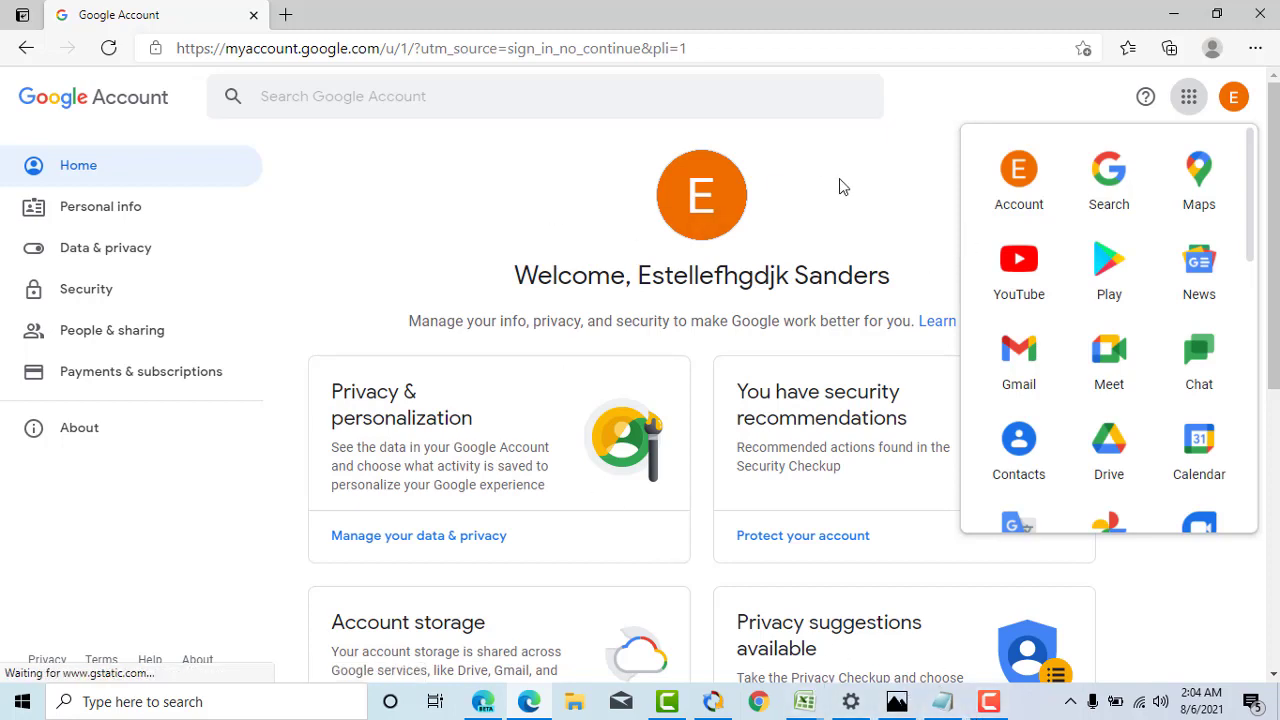
Step: Close the Google apps panel and load the saved signup link from Notepad with Paste and go
click(897, 196)
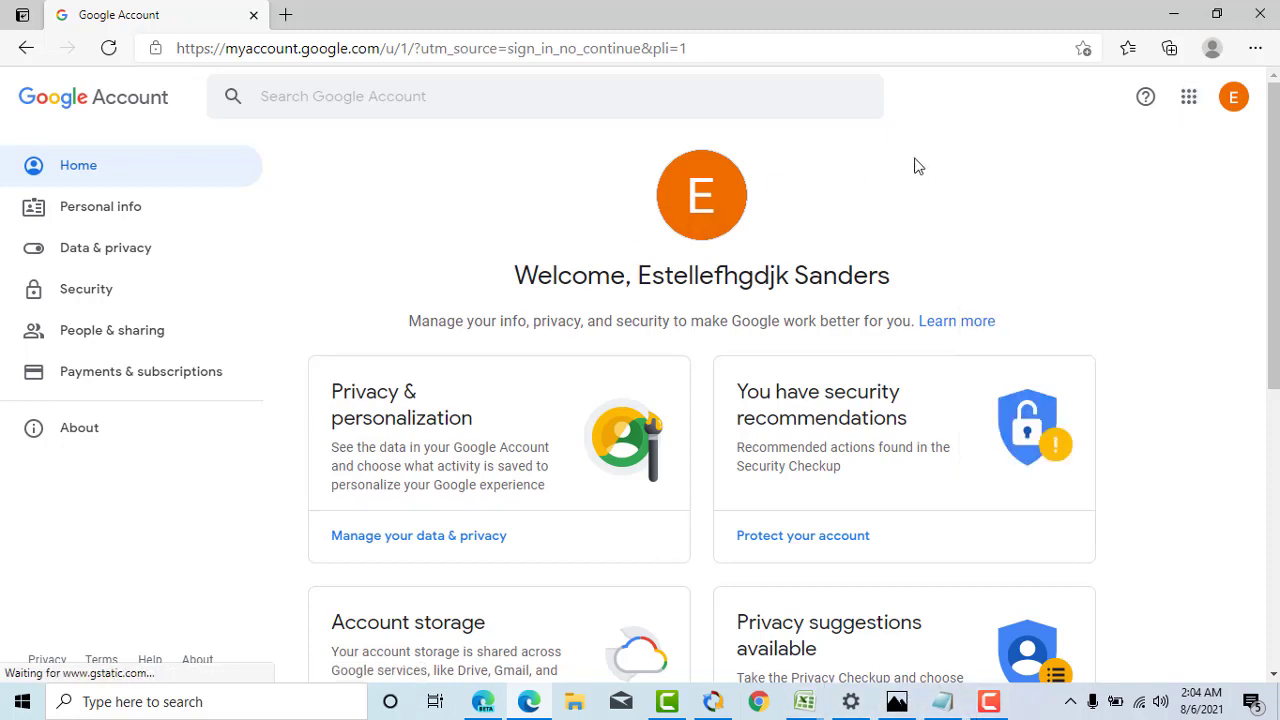
click(941, 701)
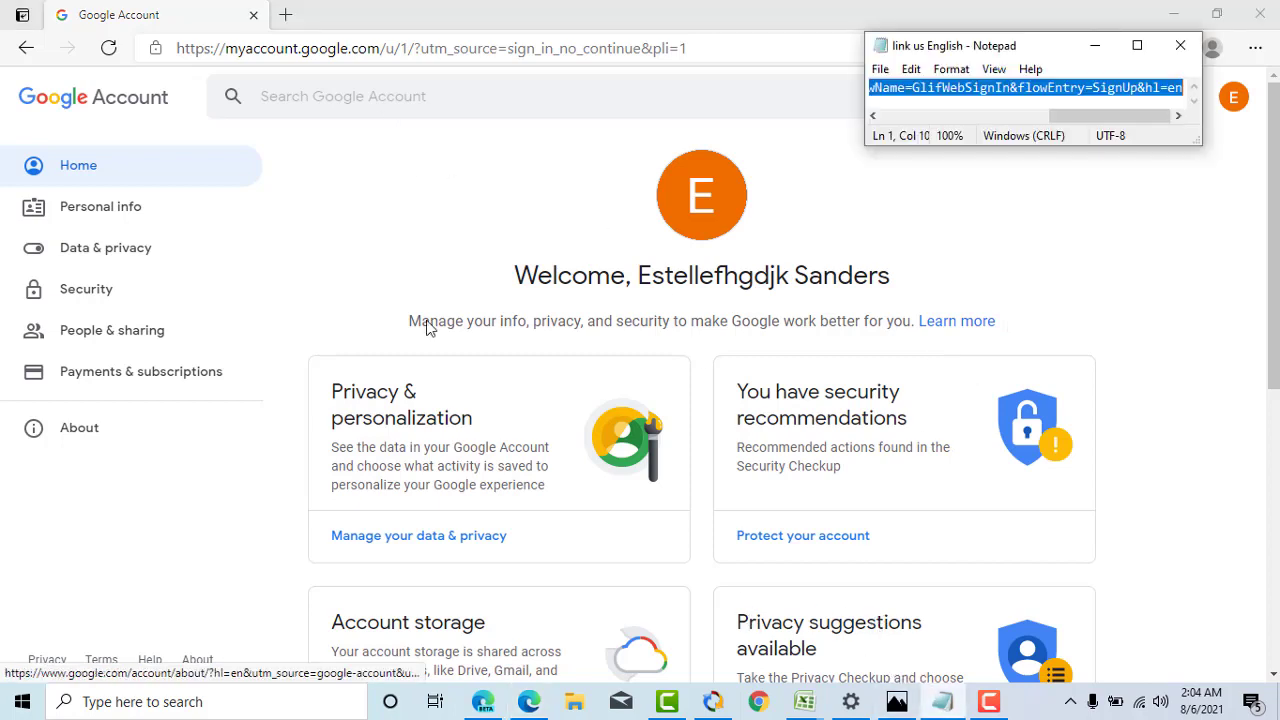
click(731, 47)
right_click(731, 48)
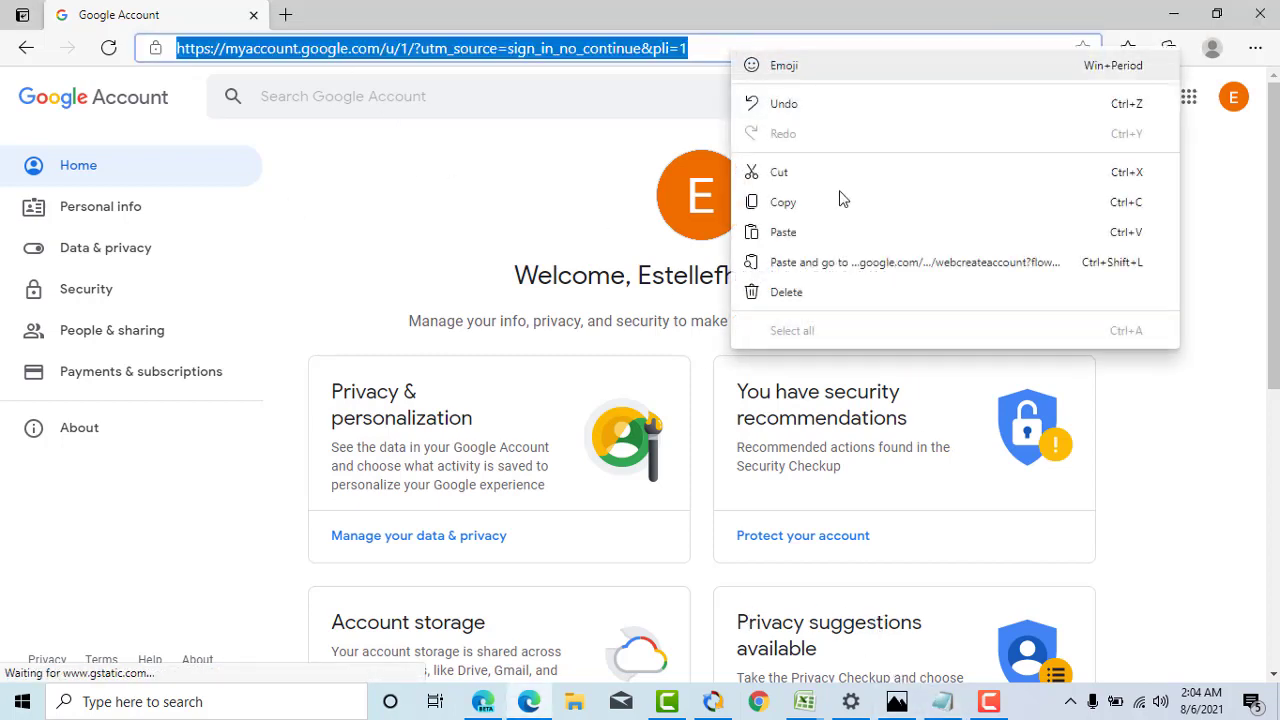
click(829, 262)
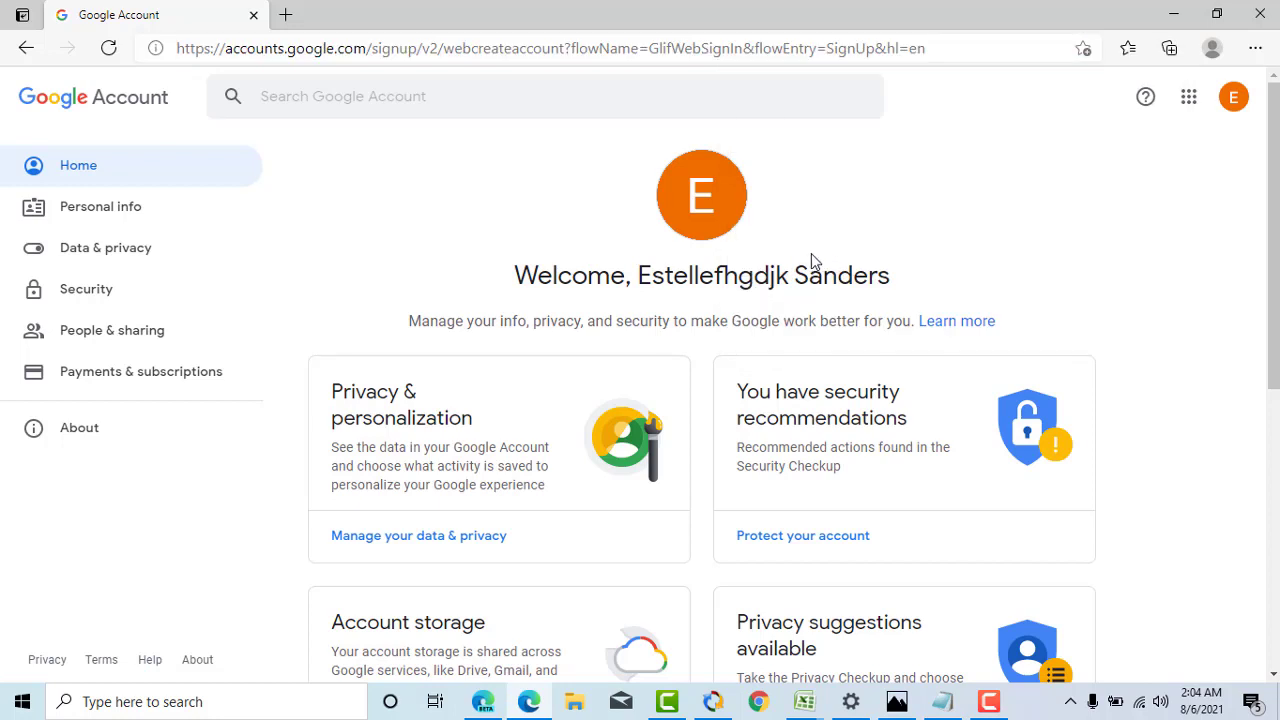
Step: Select the 13th name from the random name generator for the next signup
click(480, 701)
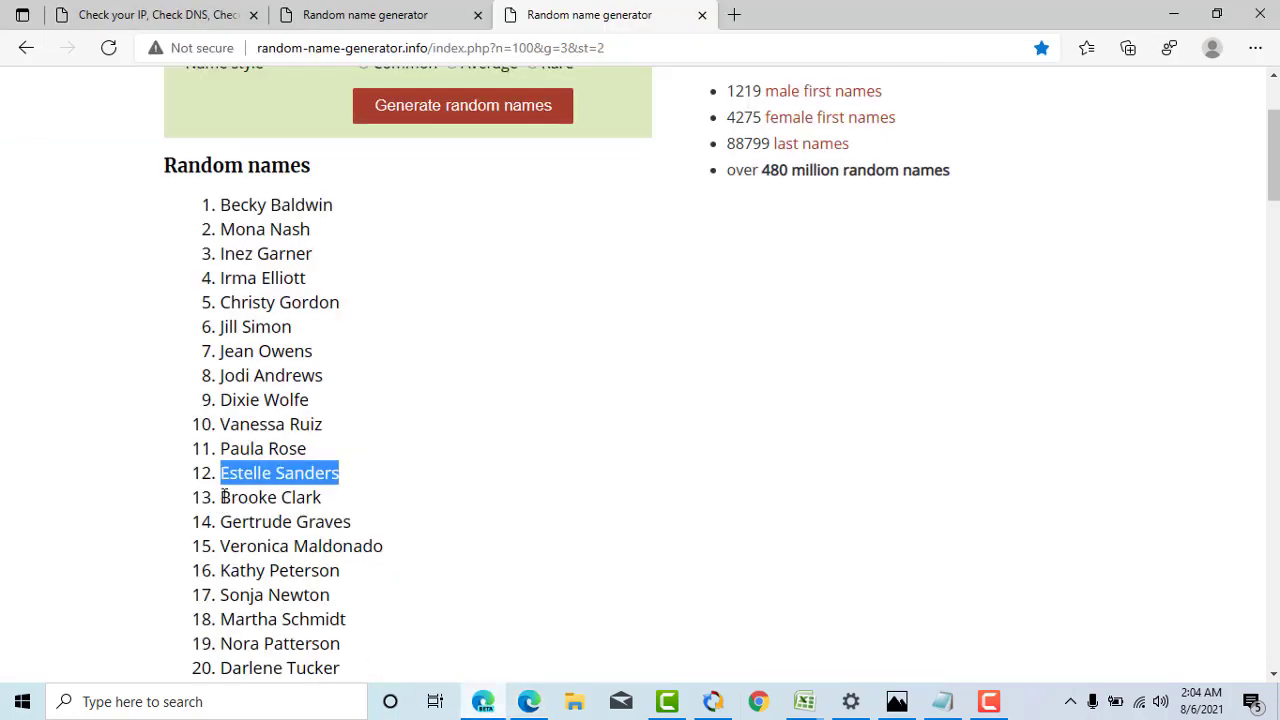
drag(222, 497, 346, 503)
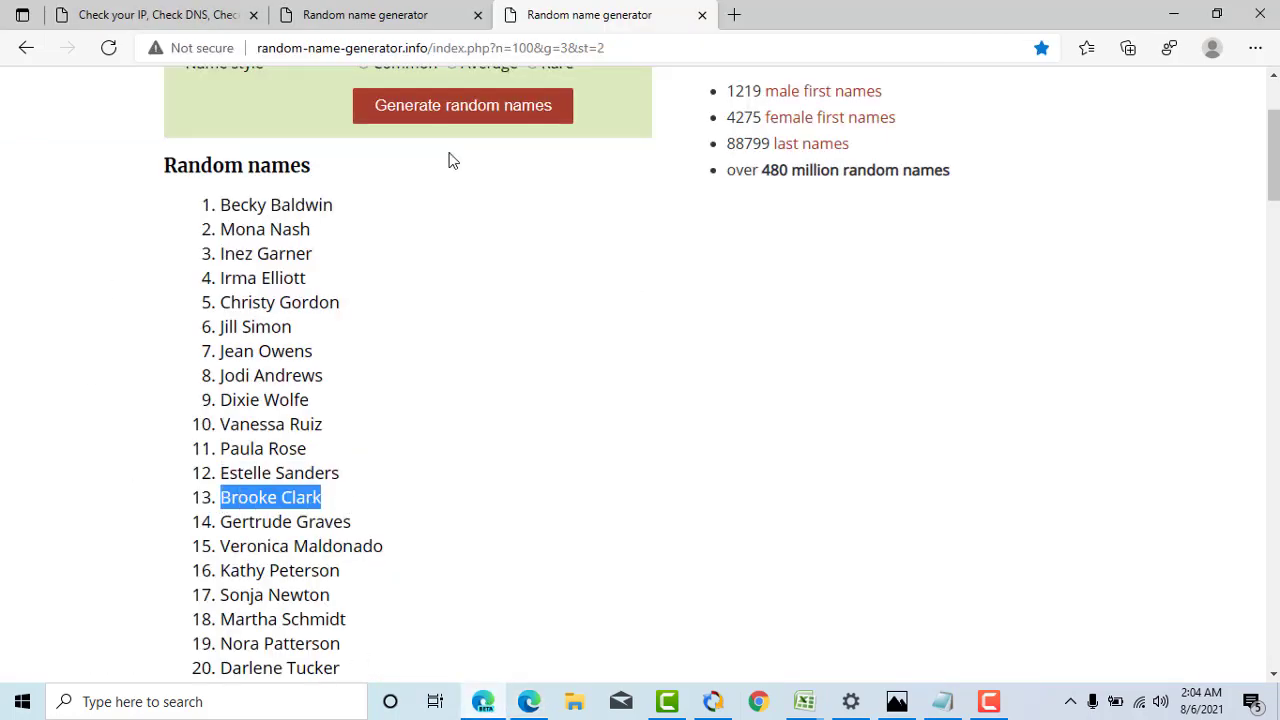
click(508, 703)
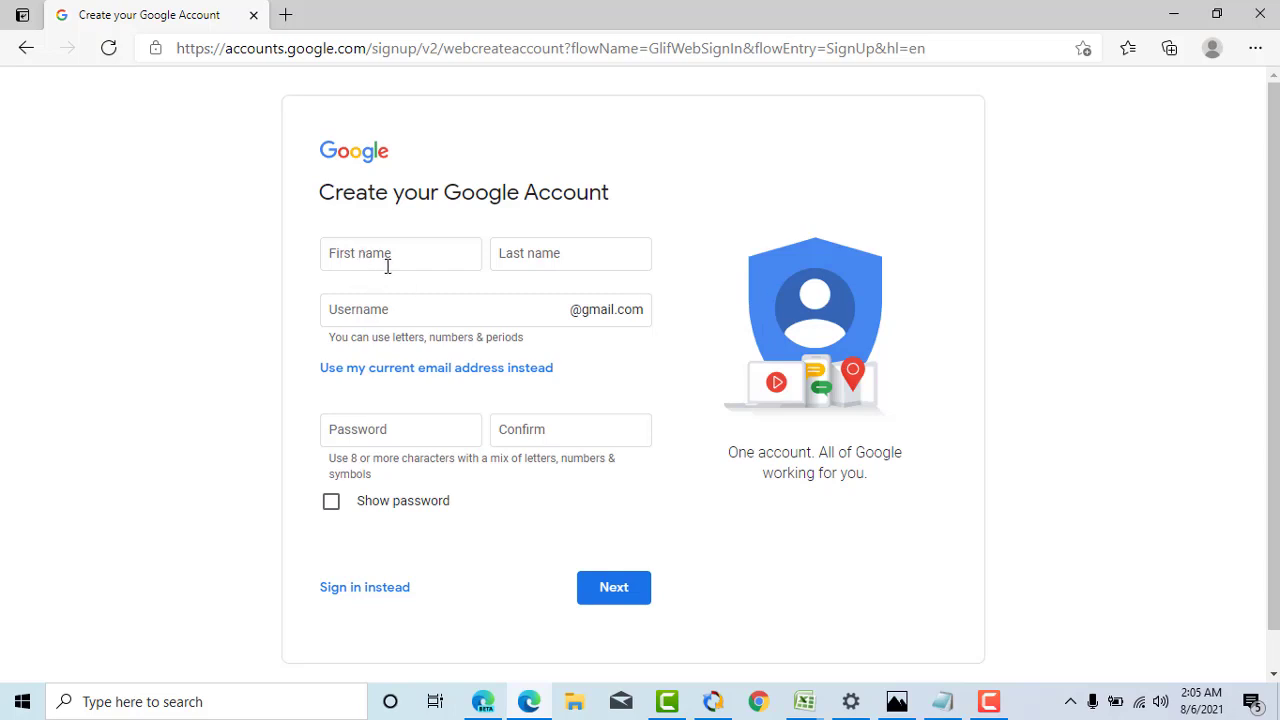
Step: Fill in the generated person's first name and move the surname into the last name field
click(388, 266)
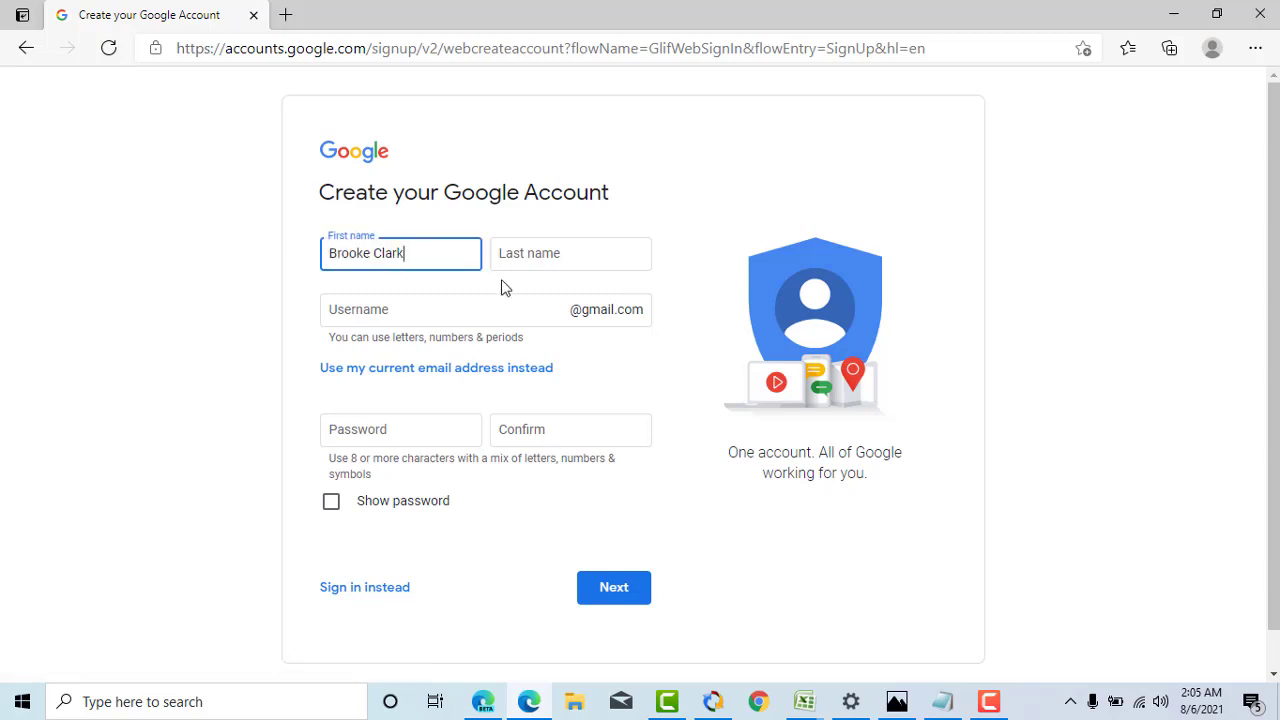
double_click(380, 252)
drag(510, 260, 512, 258)
click(407, 256)
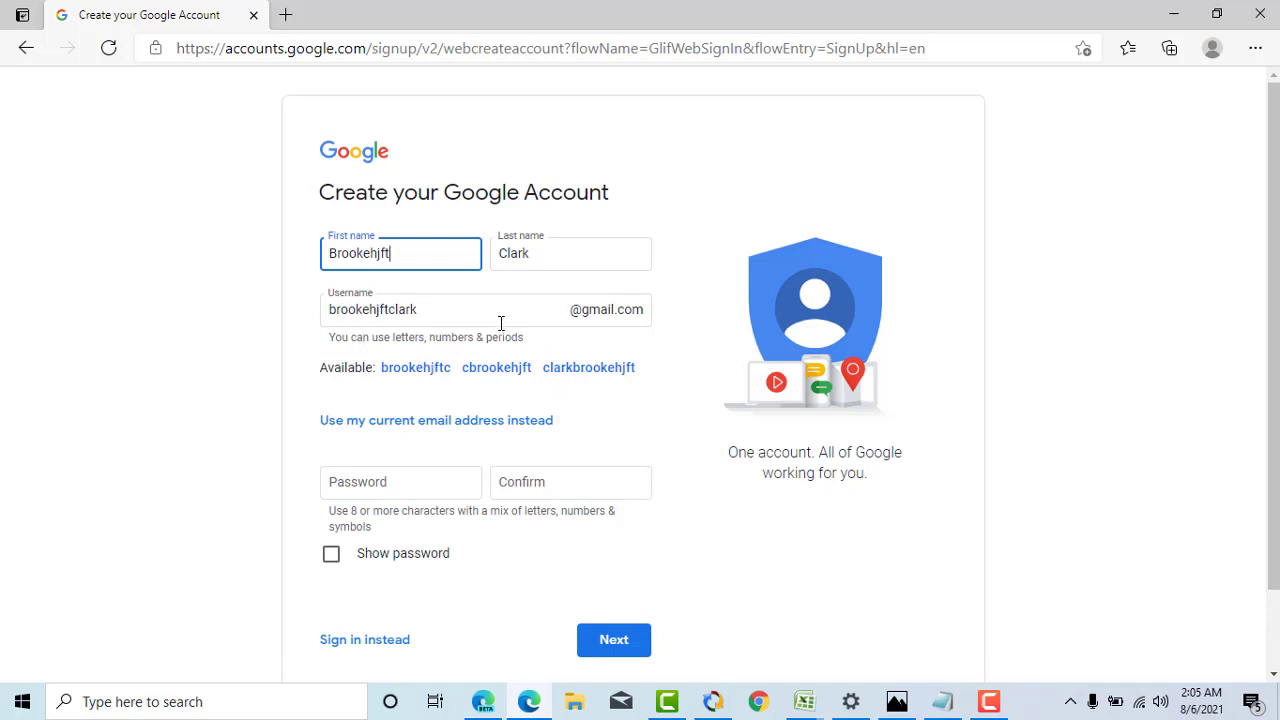
Step: Enter a username, type the account password in both password fields, and continue
click(472, 304)
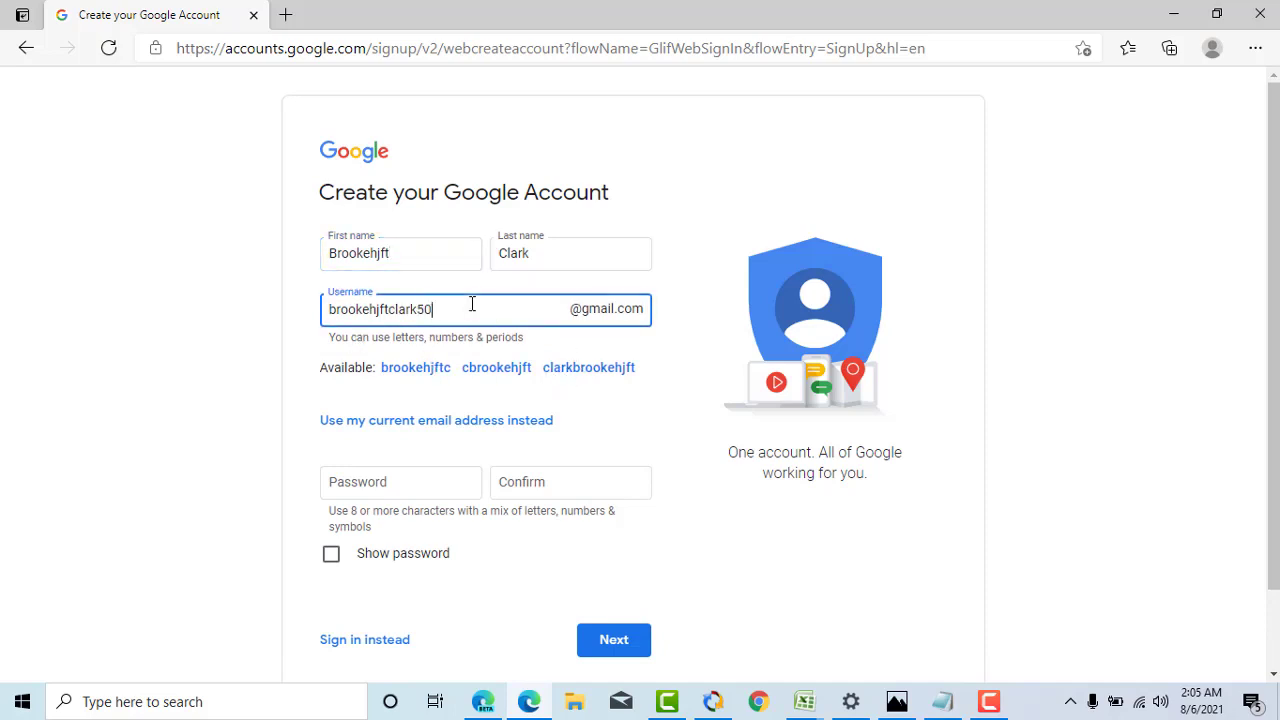
click(418, 488)
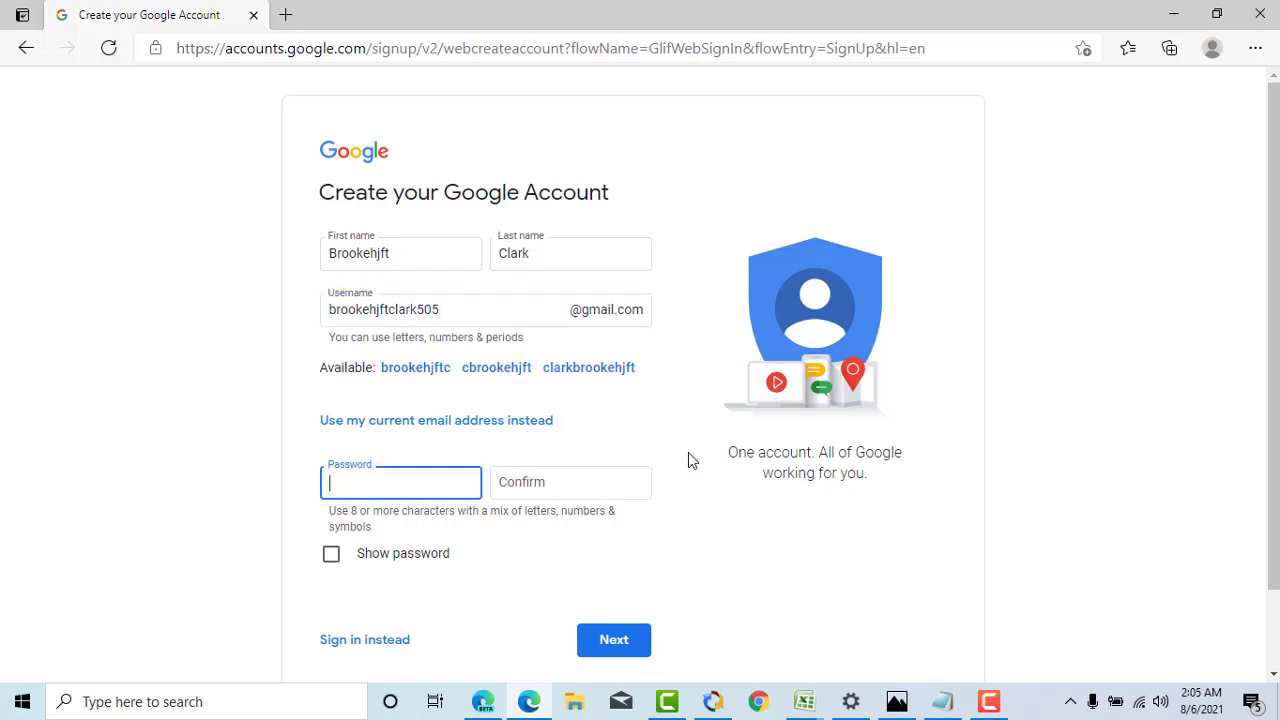
text(•)
click(397, 556)
click(566, 485)
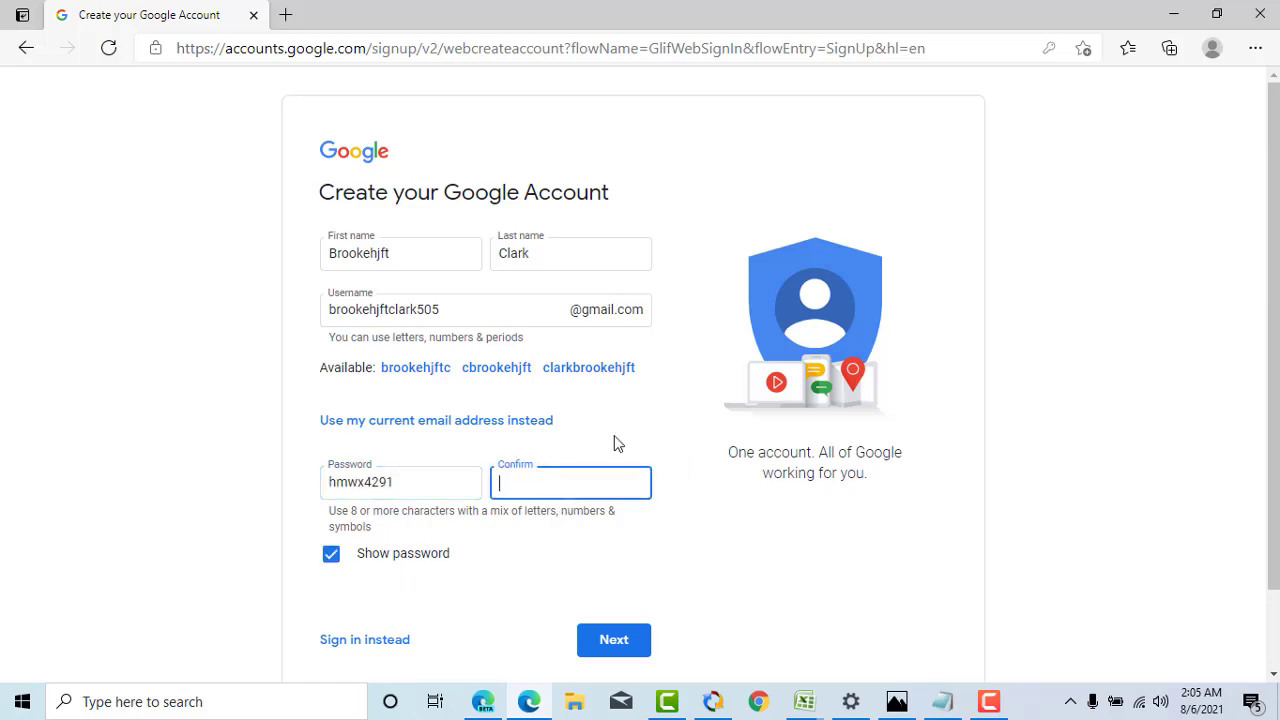
click(391, 554)
click(614, 643)
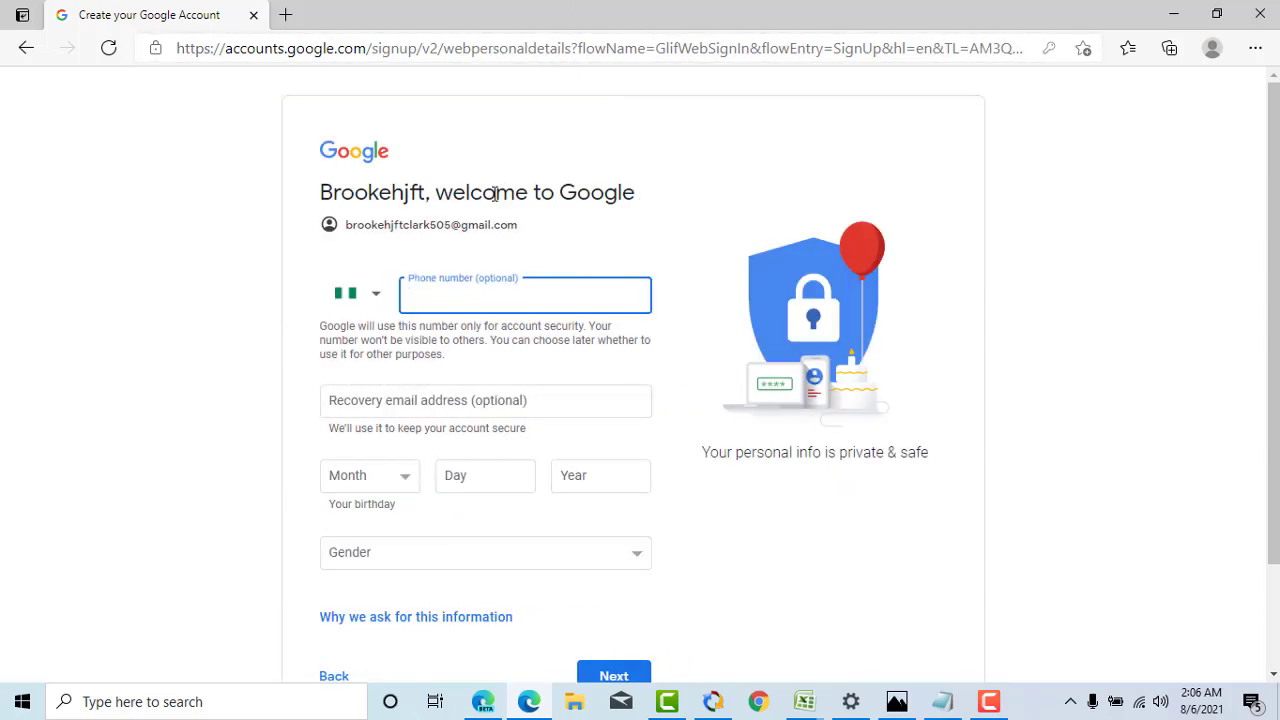
Step: Copy the new Gmail address into cell A5 of the Recovery workbook
drag(519, 224, 346, 224)
key(ctrl+c)
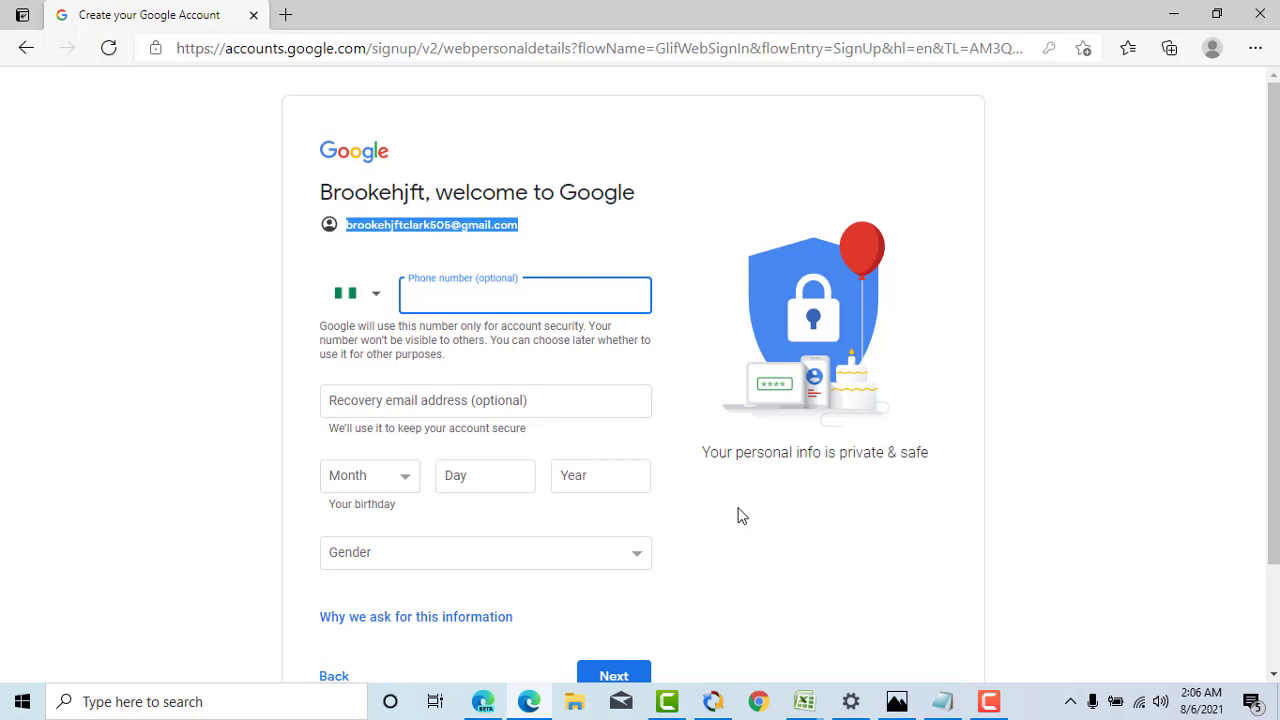
click(804, 701)
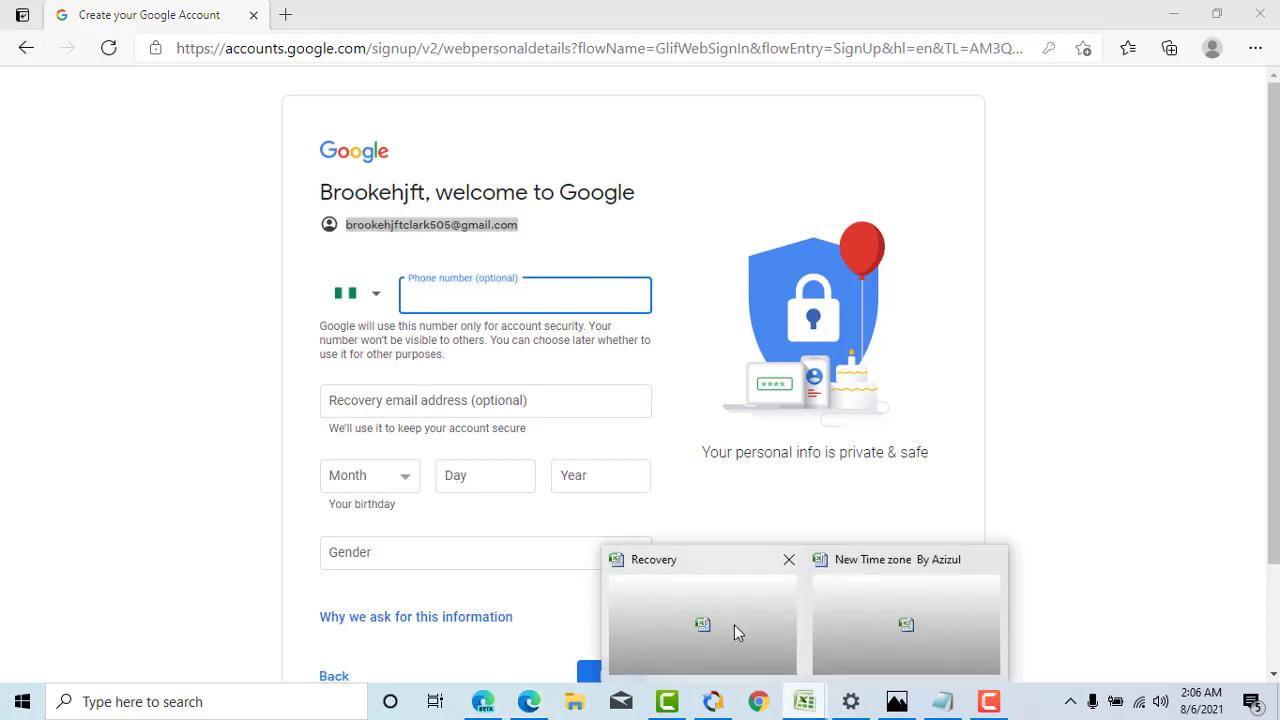
click(734, 624)
click(170, 259)
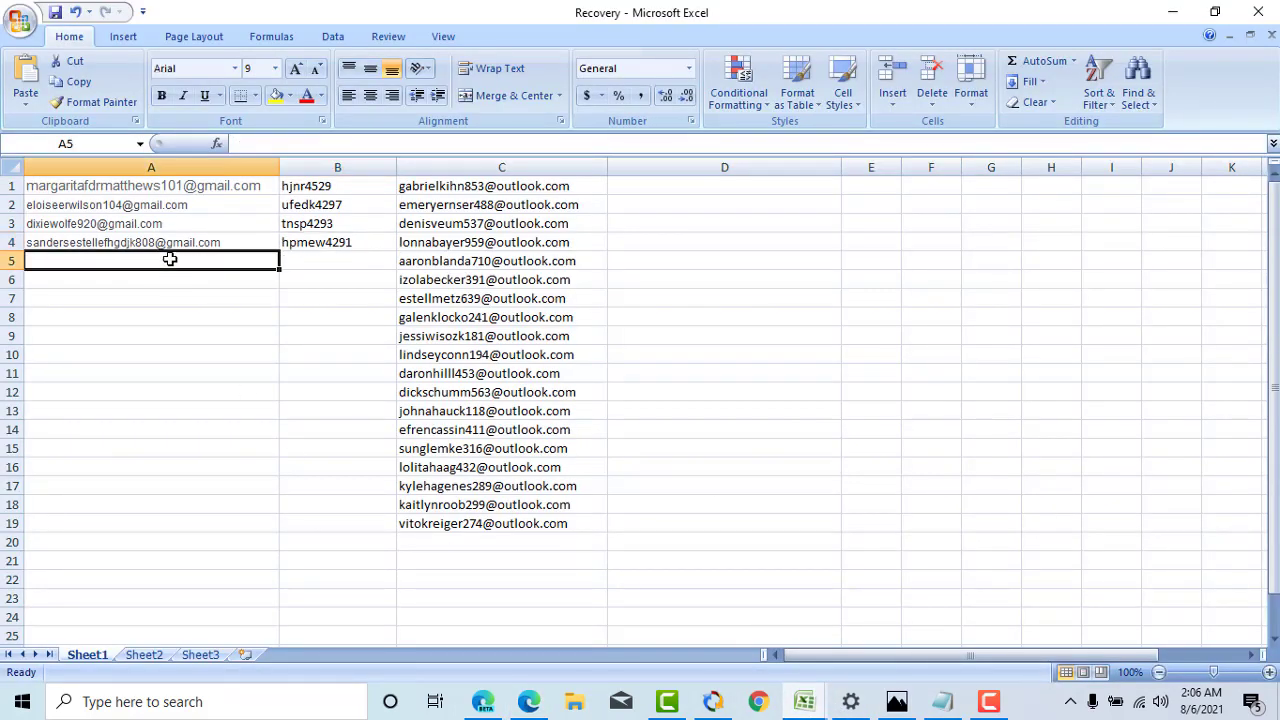
key(ctrl+v)
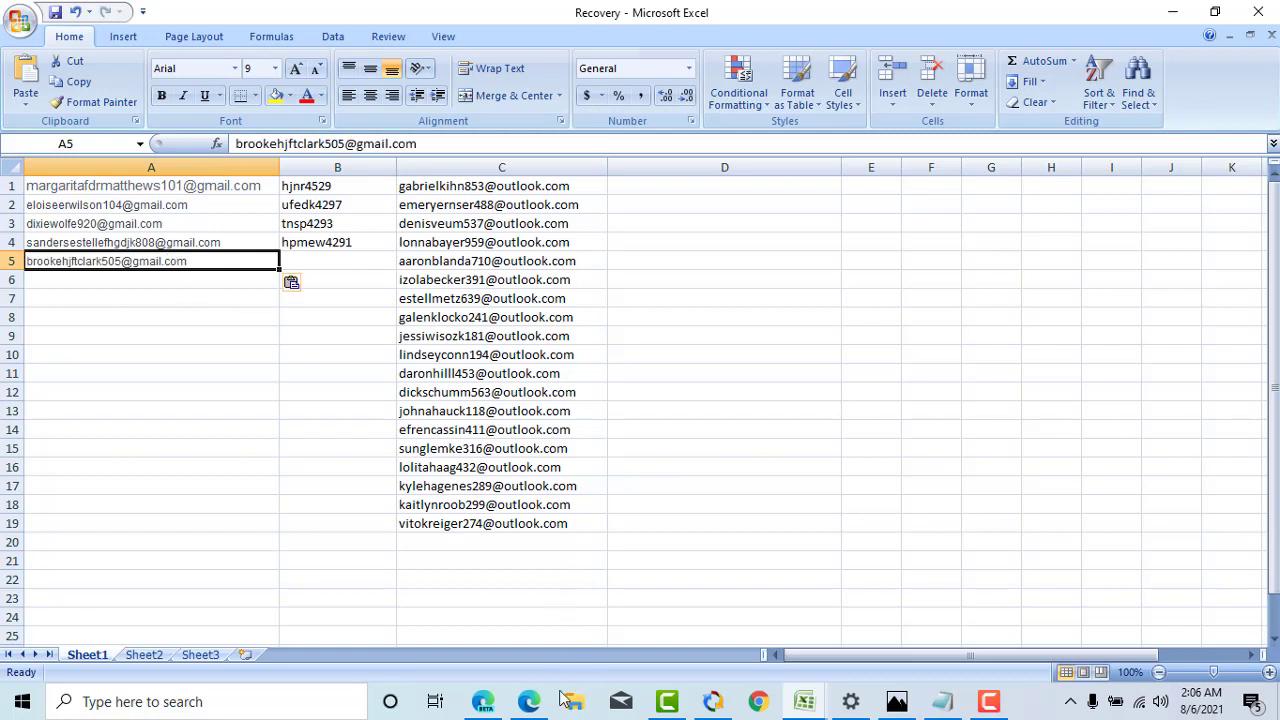
Step: Reveal and copy the new account password from Edge's save-password prompt
click(529, 701)
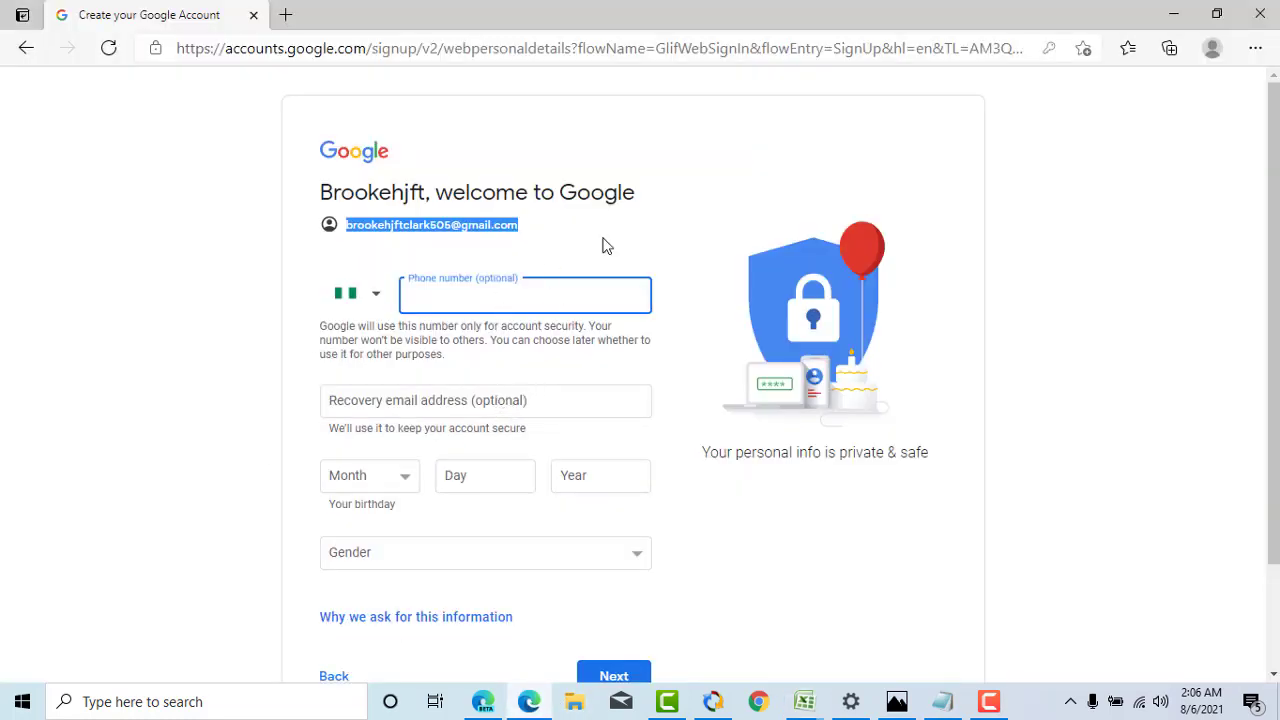
click(1049, 49)
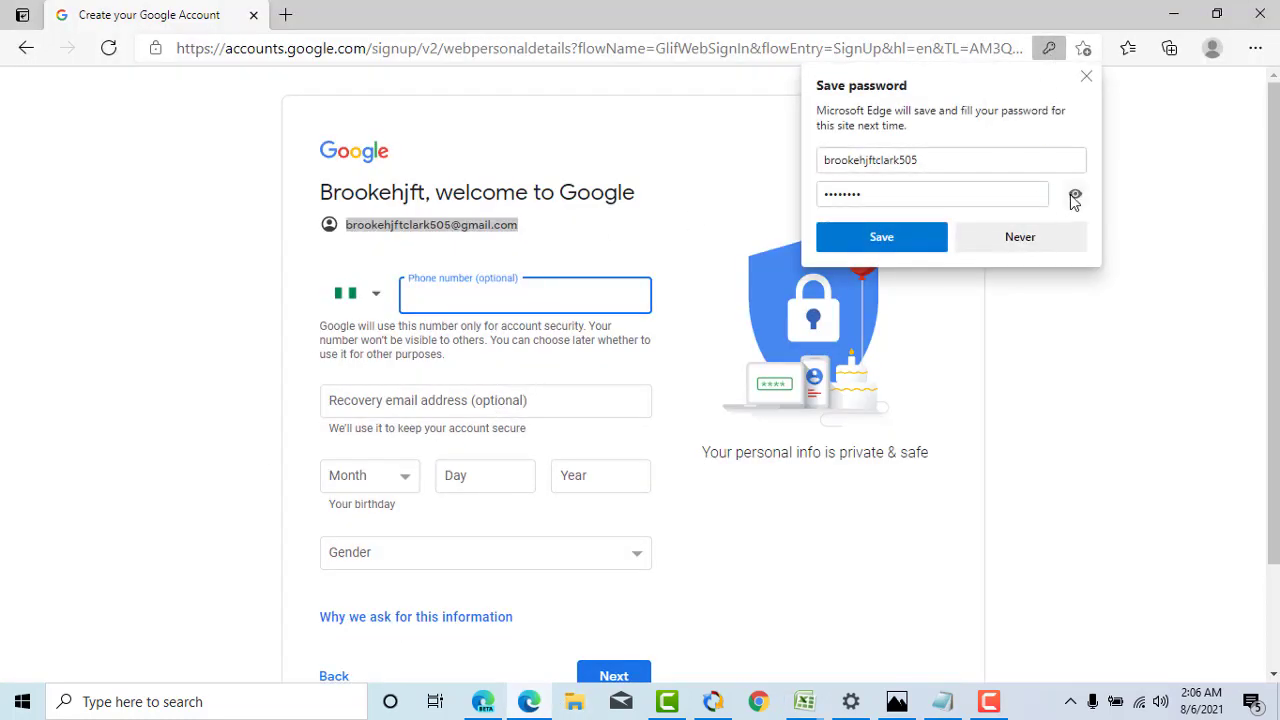
click(1075, 197)
drag(951, 197, 757, 196)
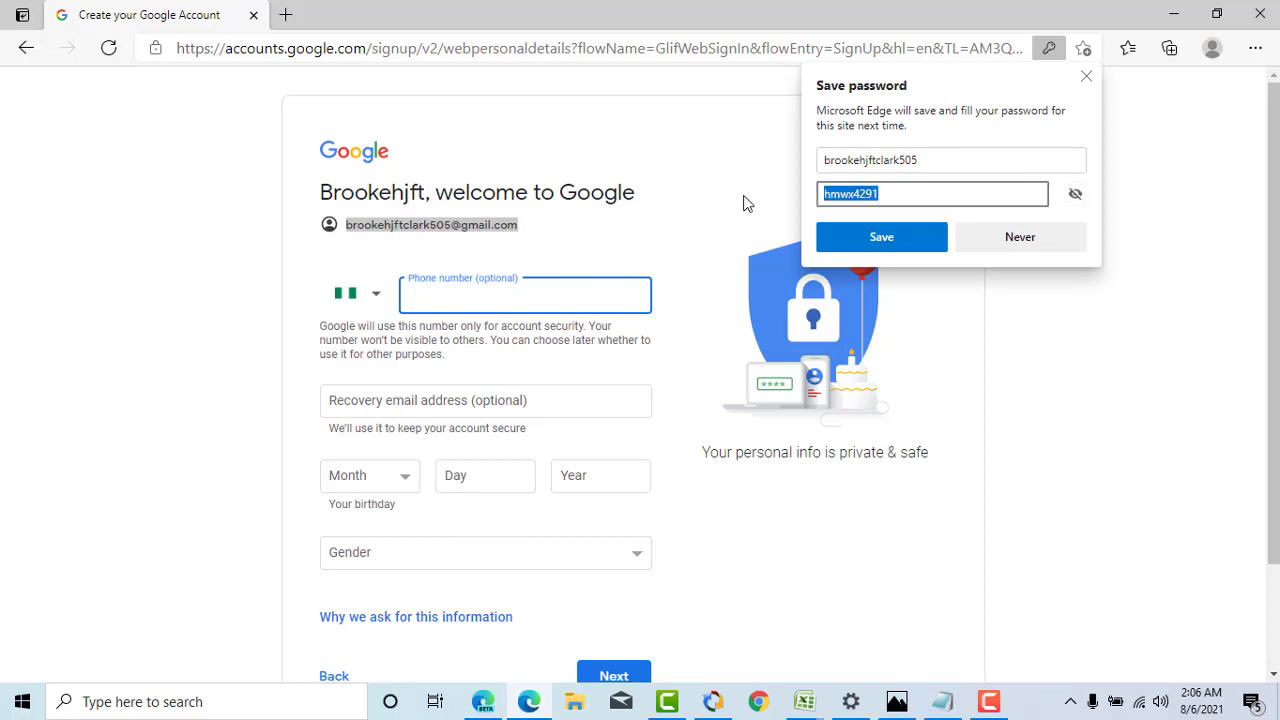
click(815, 705)
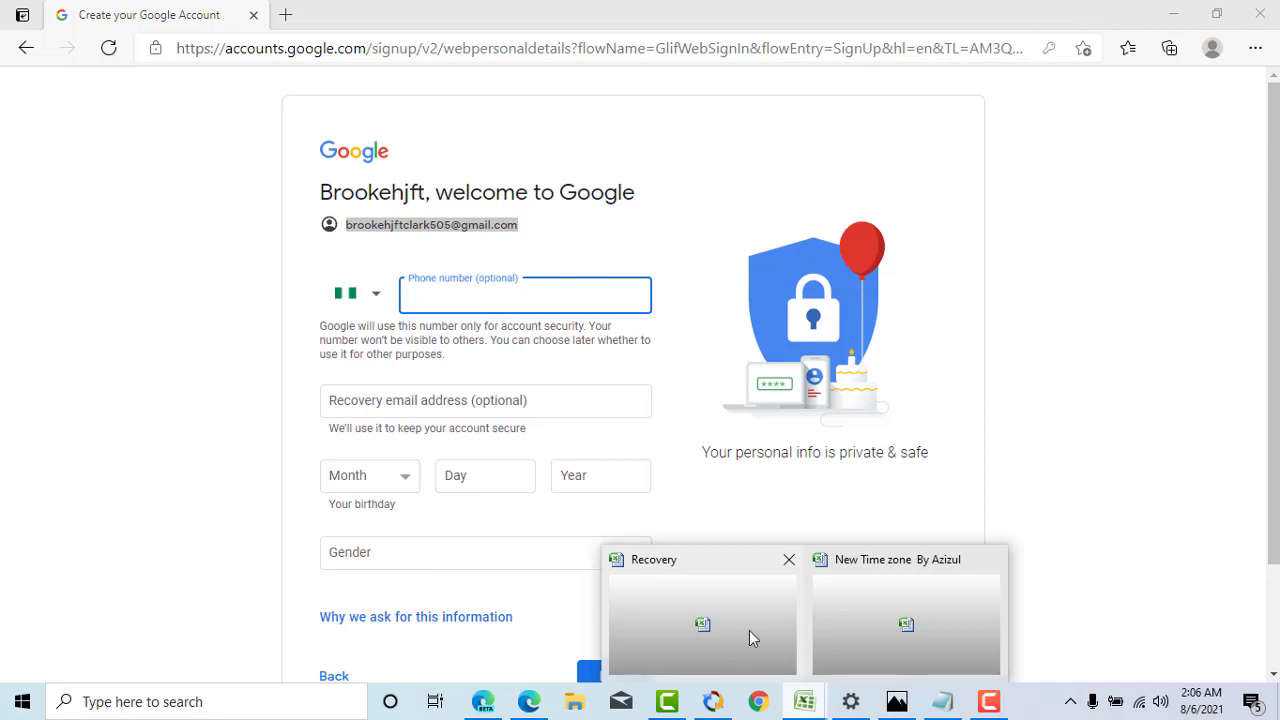
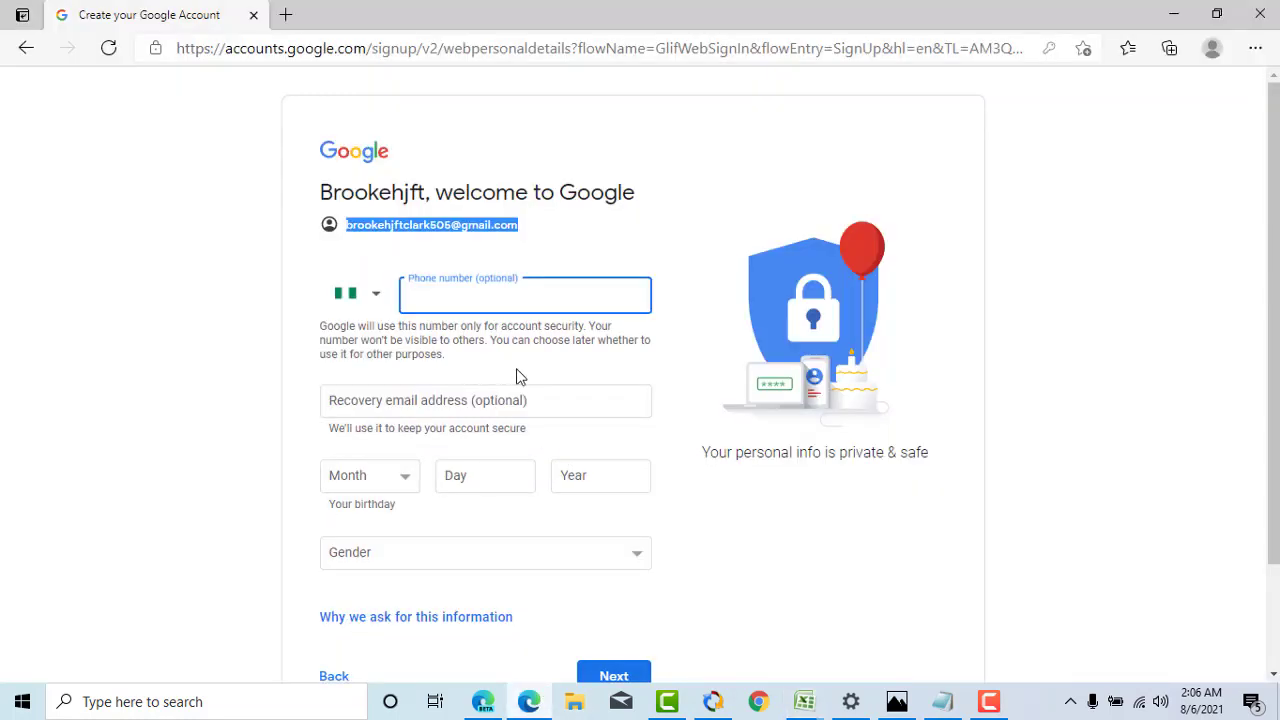
Step: Set the birthday to January 01, 1997
click(406, 485)
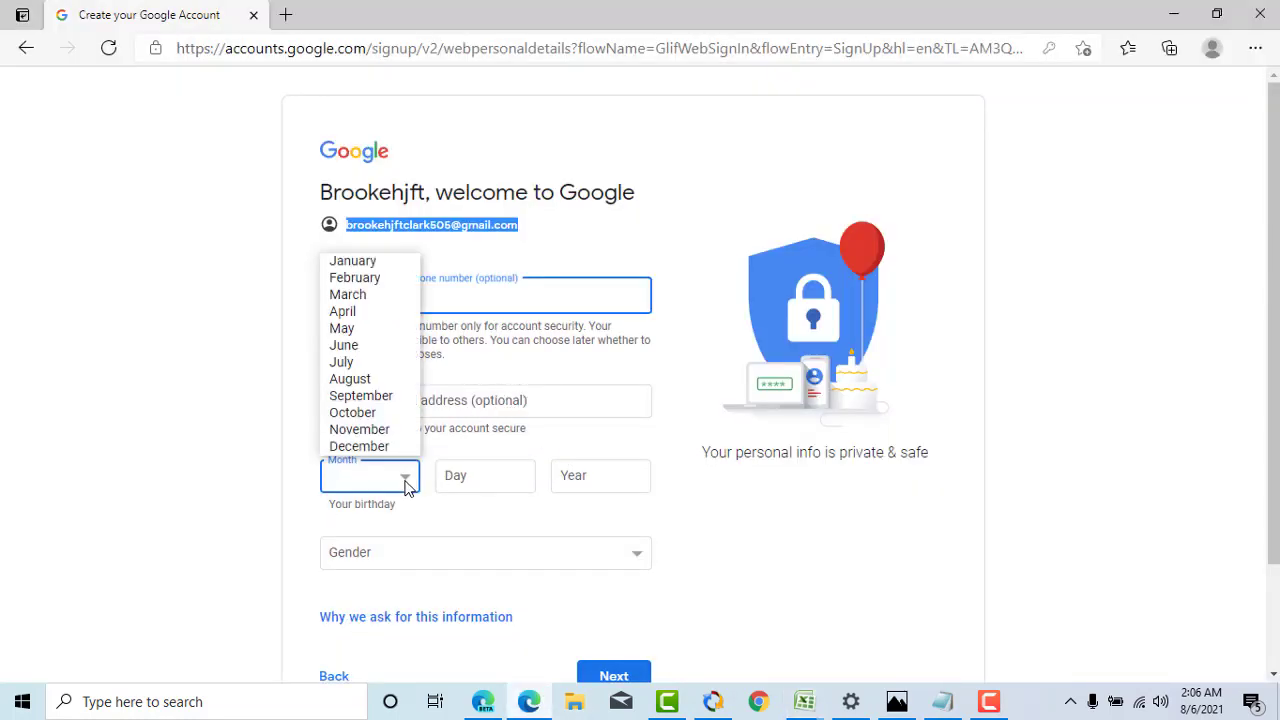
click(388, 264)
key(Tab)
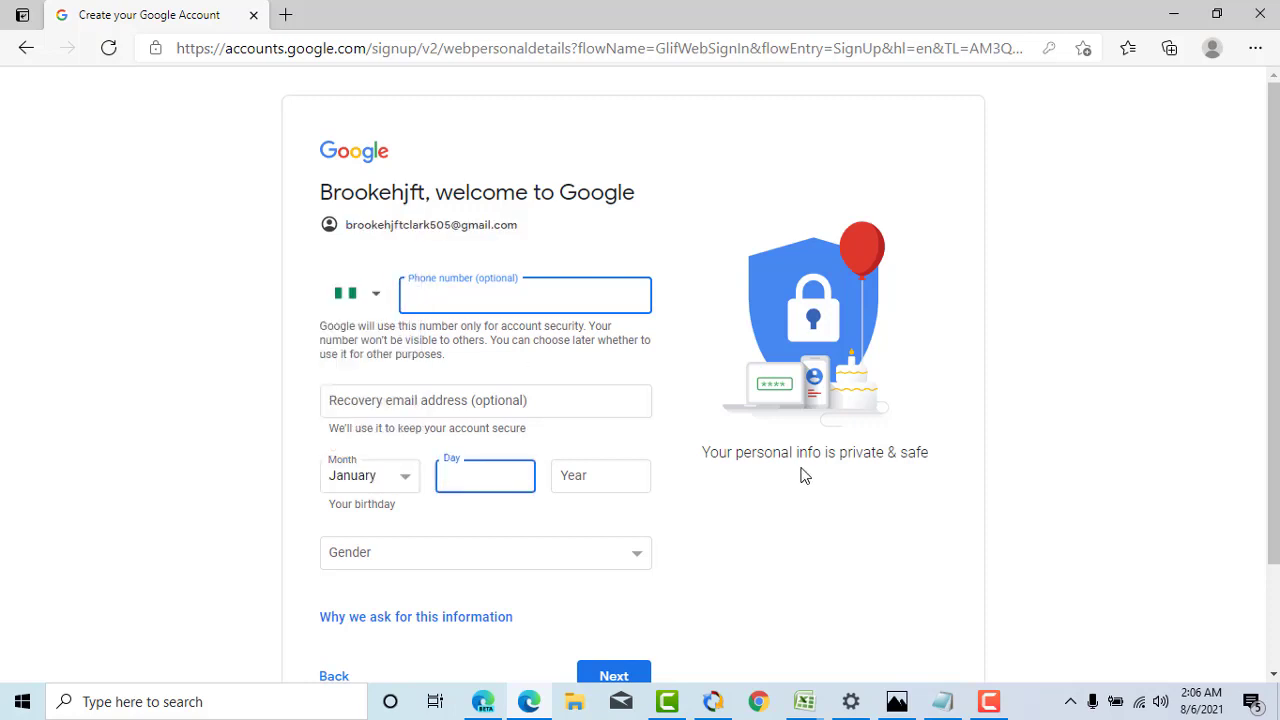
key(Tab)
text(1)
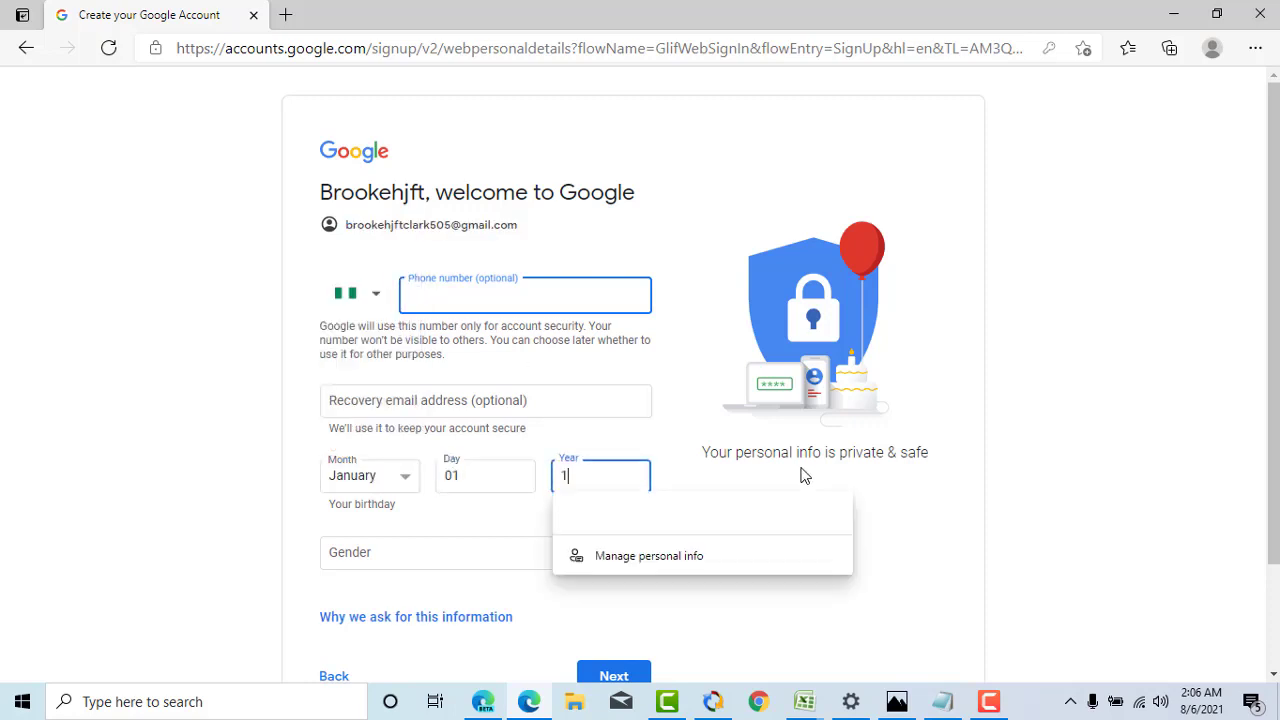
Step: Choose Female as the gender and submit the personal details form
key(Tab)
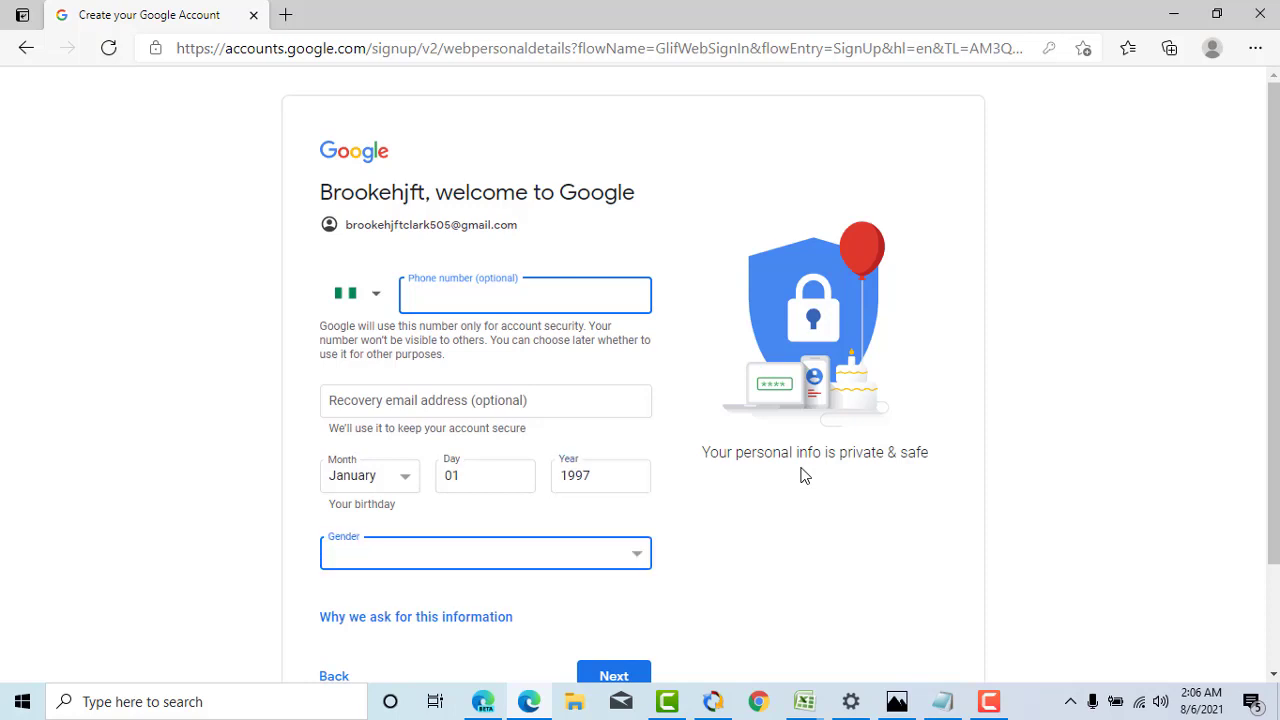
key(f)
scroll(800, 480, down, 2)
key(Tab)
key(Tab)
key(Tab)
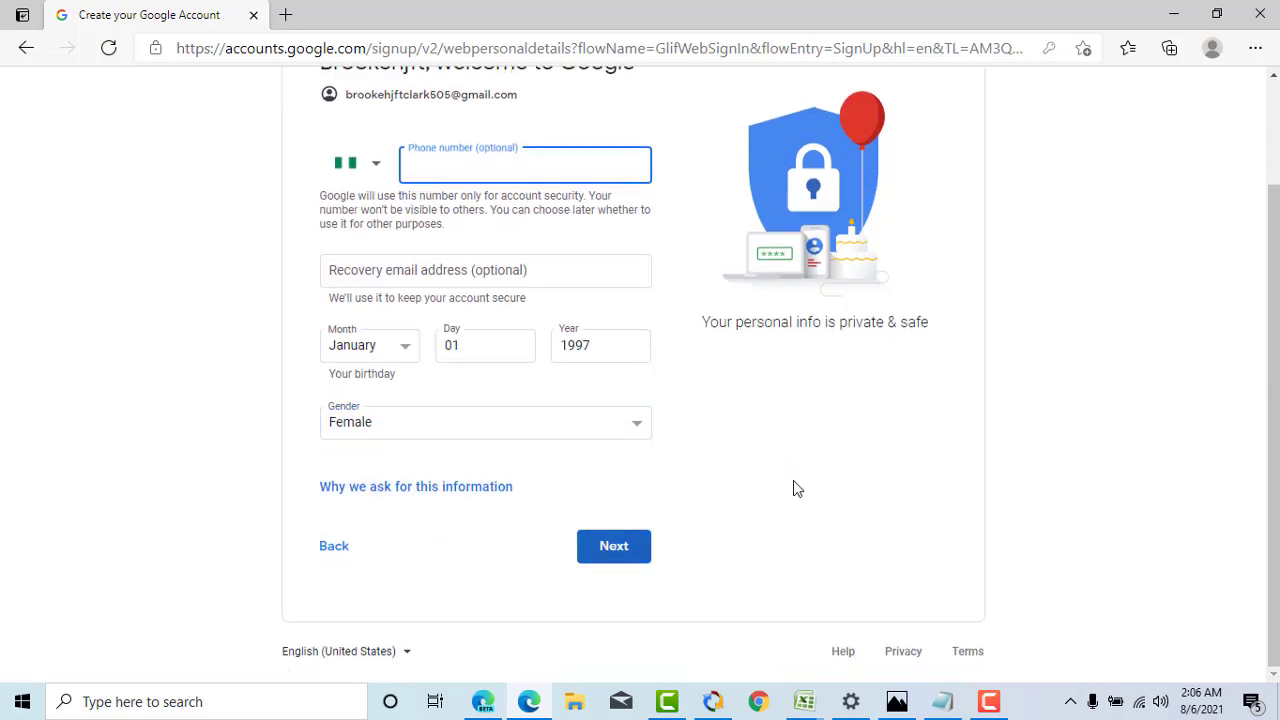
key(Return)
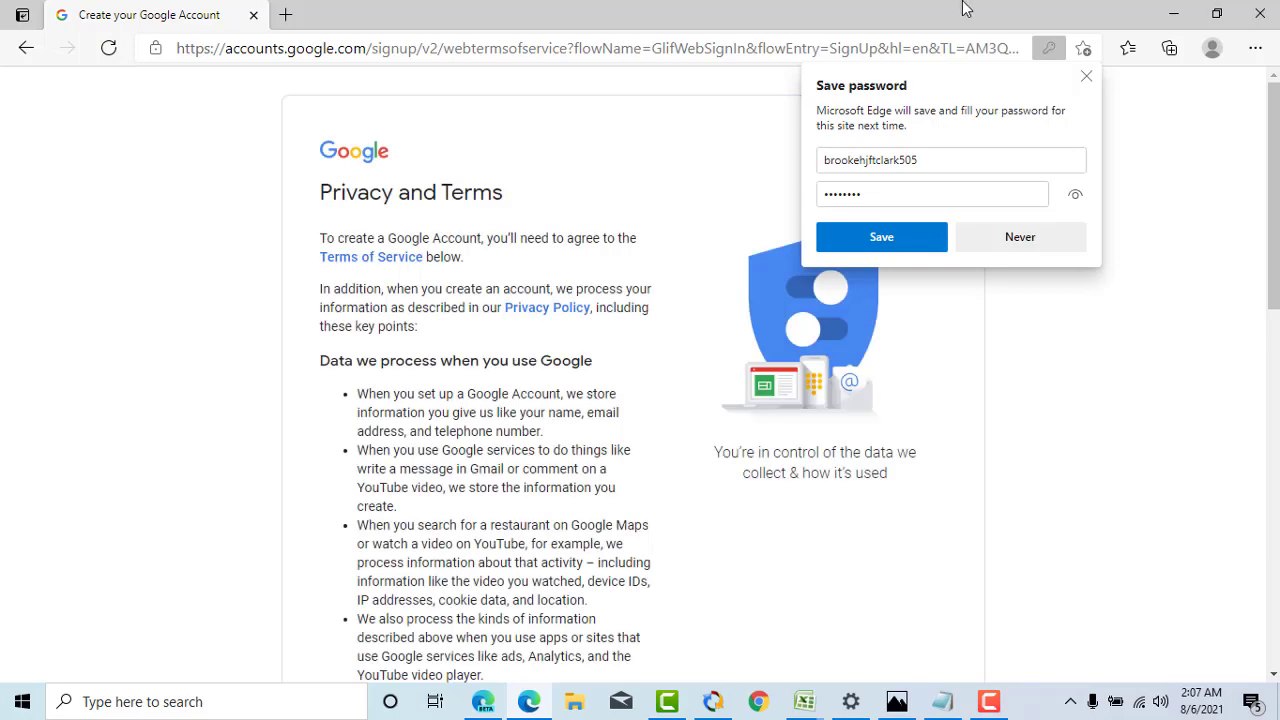
Step: Dismiss the save-password popup and accept the Privacy and Terms with I agree
click(1086, 76)
scroll(651, 420, down, 10)
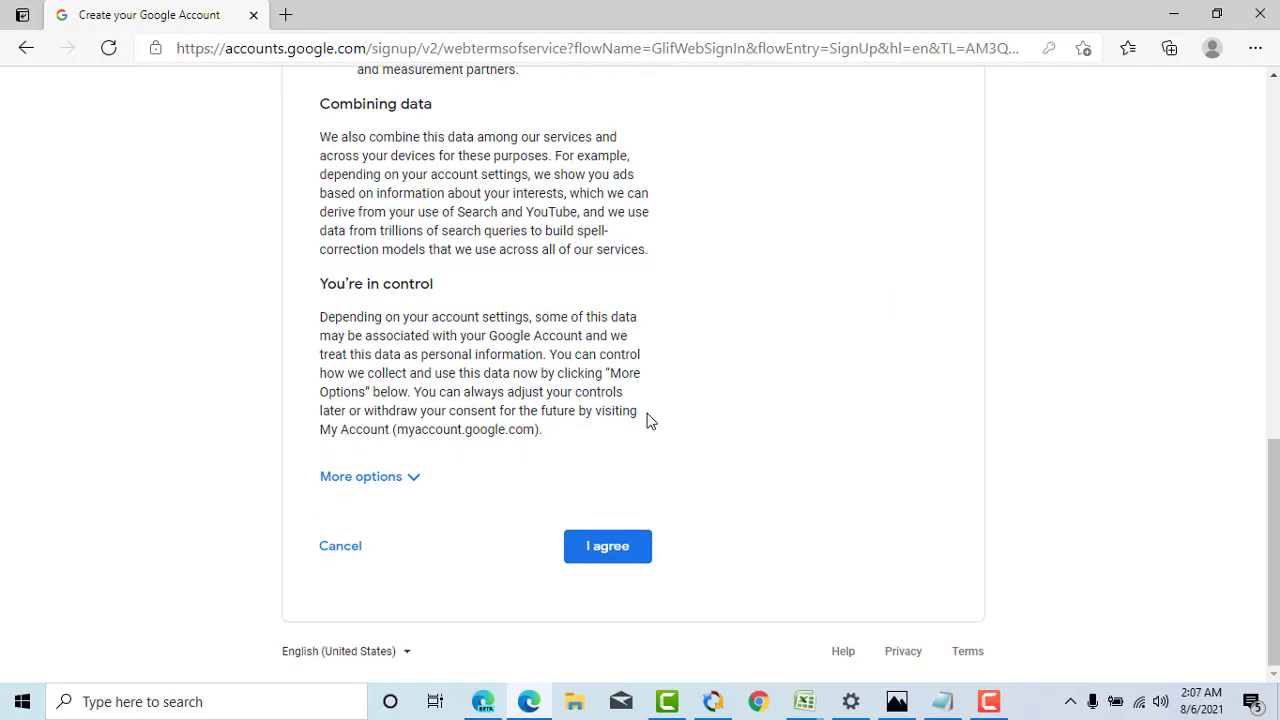
click(606, 556)
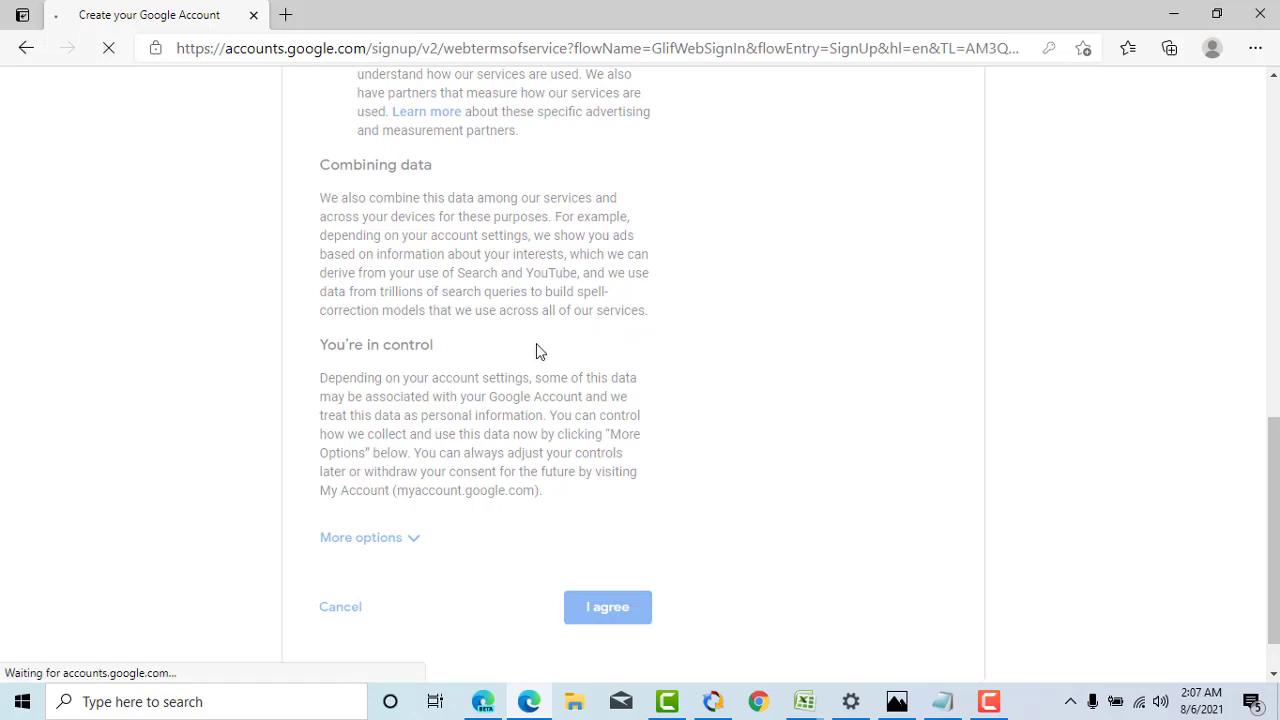
scroll(536, 343, up, 5)
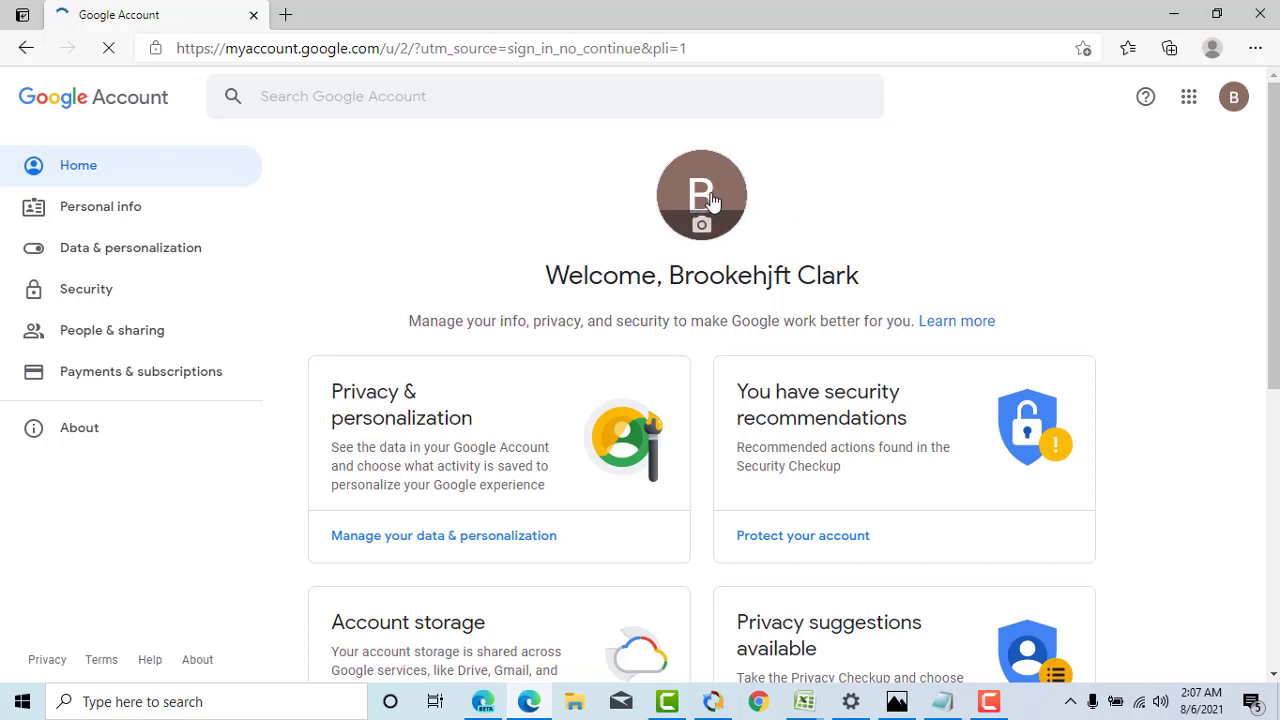
Step: Open and close the Google apps grid on the new account's home page
click(1189, 96)
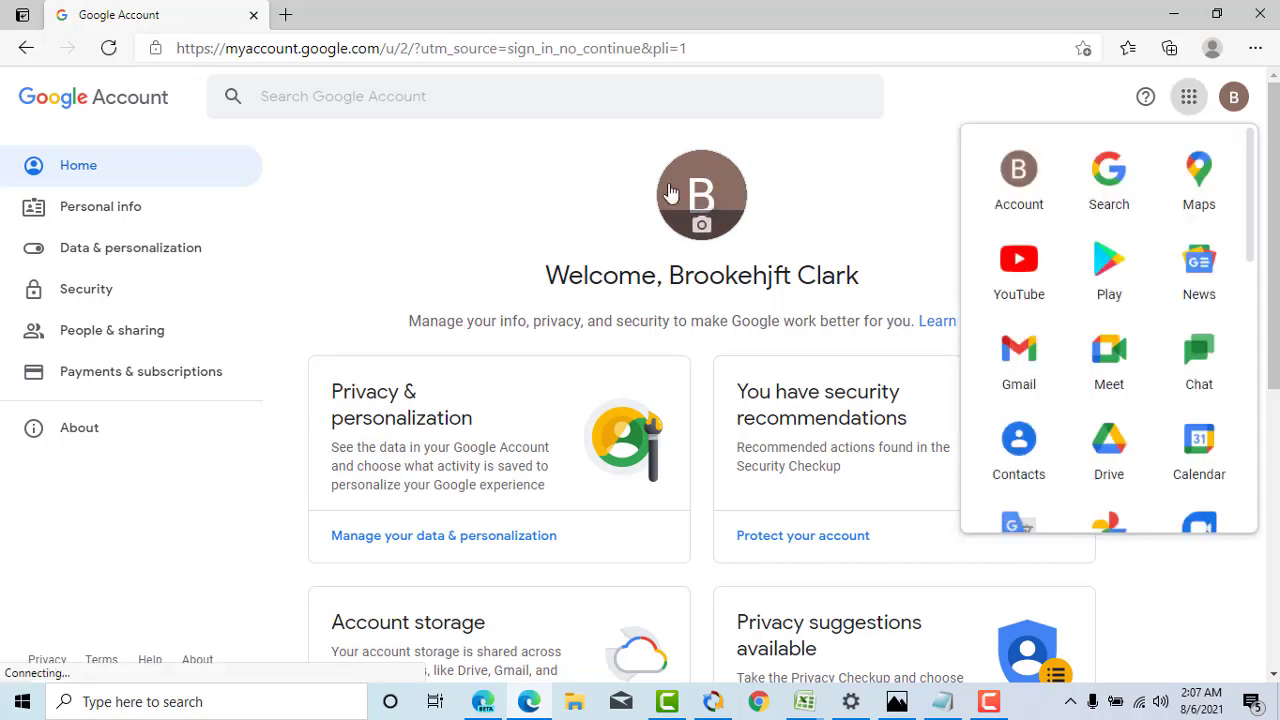
click(891, 214)
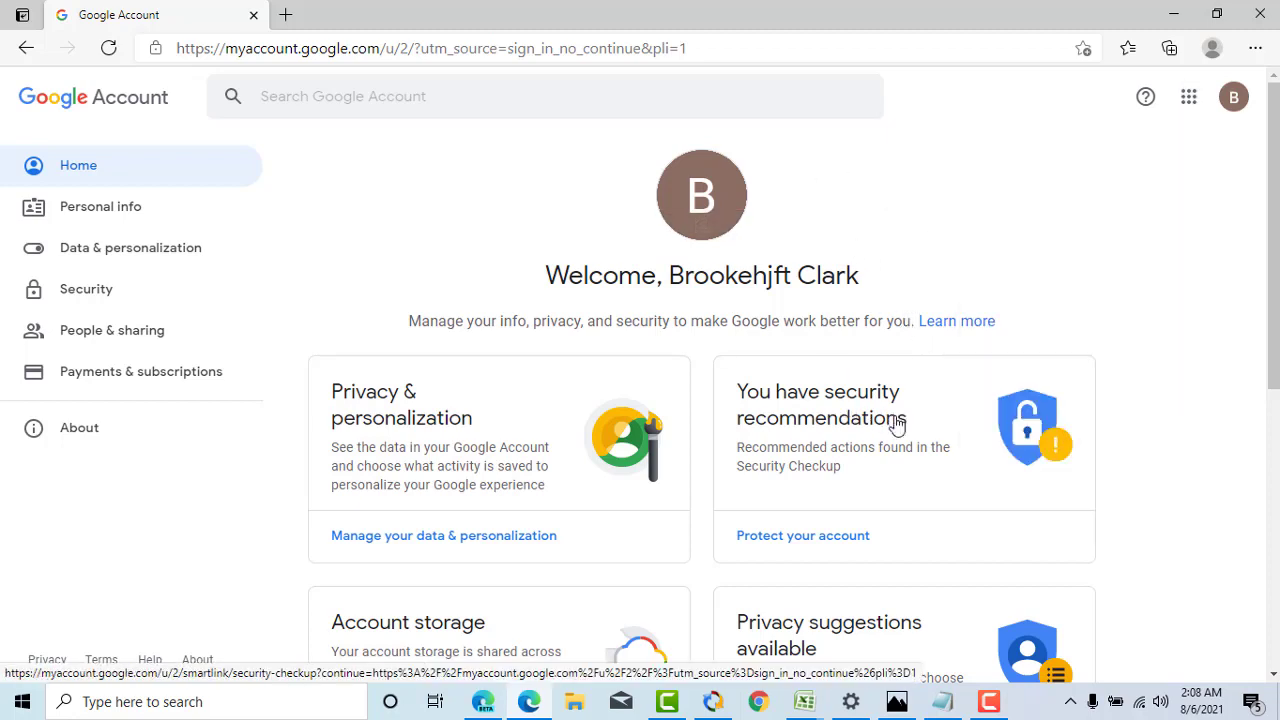
Step: Switch Tuxler VPN from Nigeria to Venezuela (Valencia, Carabobo), then select the new signup's email address
click(716, 703)
drag(1100, 103, 1020, 95)
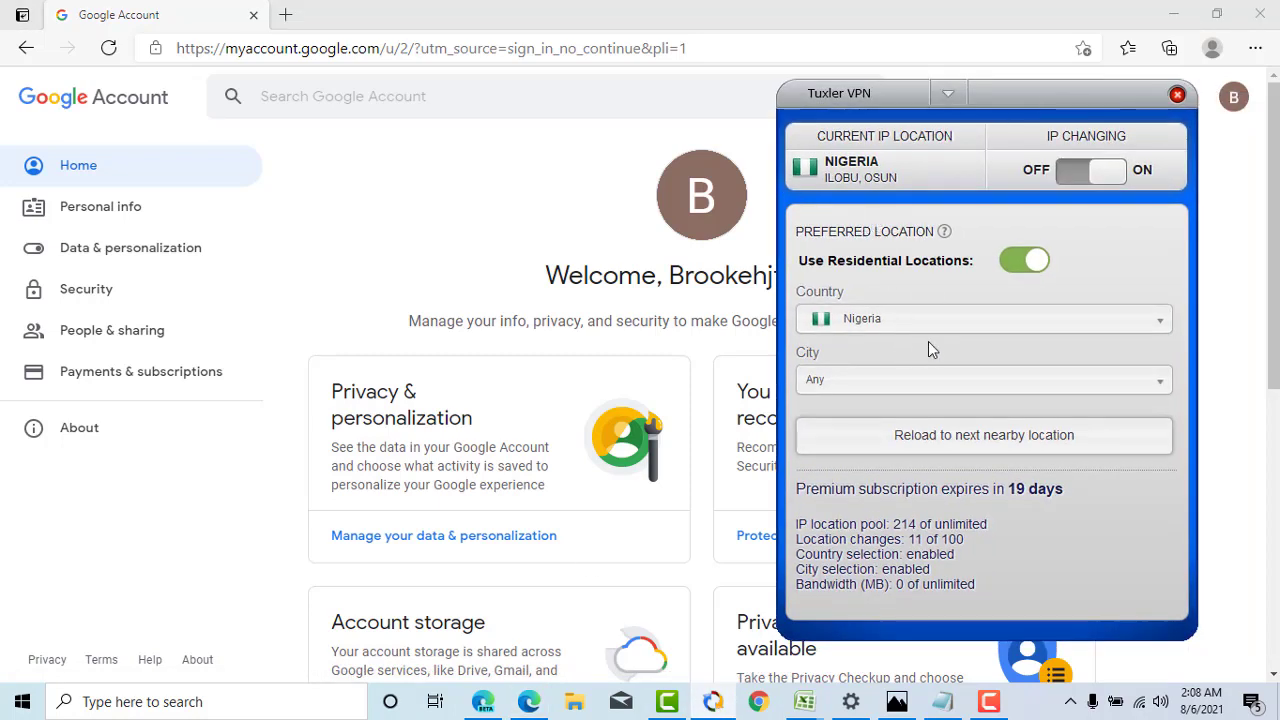
click(940, 320)
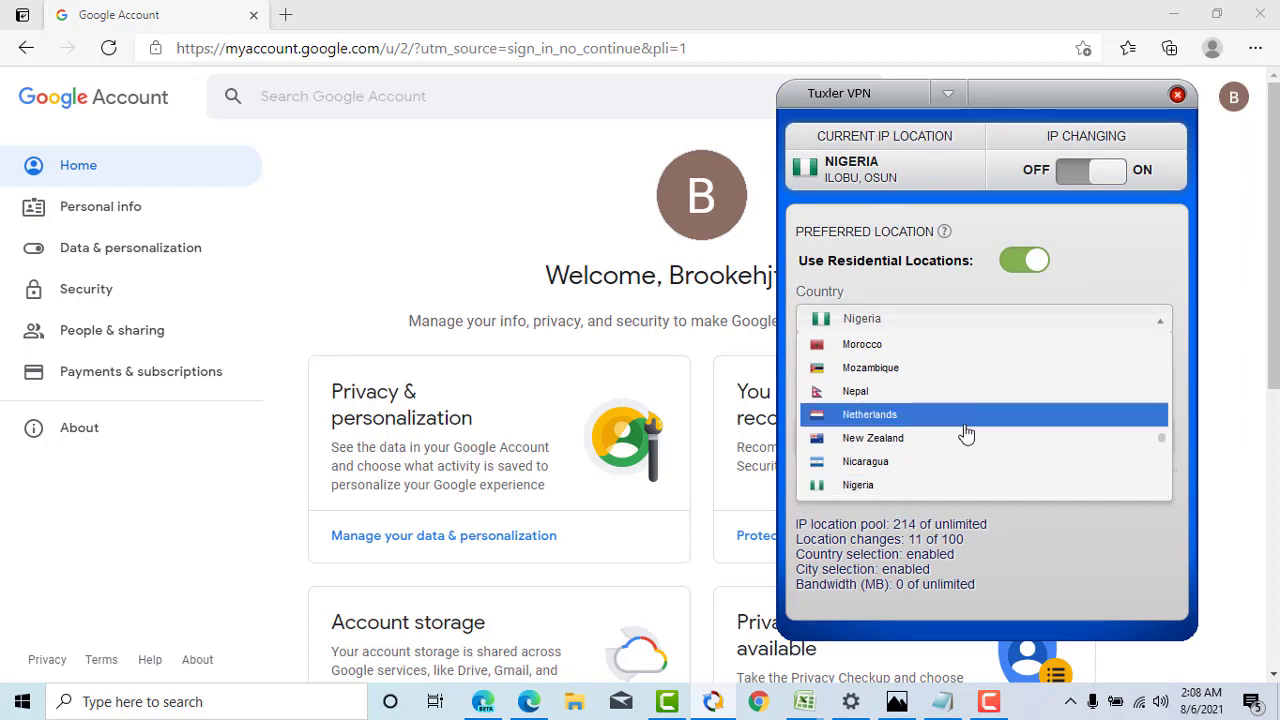
scroll(965, 433, down, 1)
scroll(965, 435, down, 1)
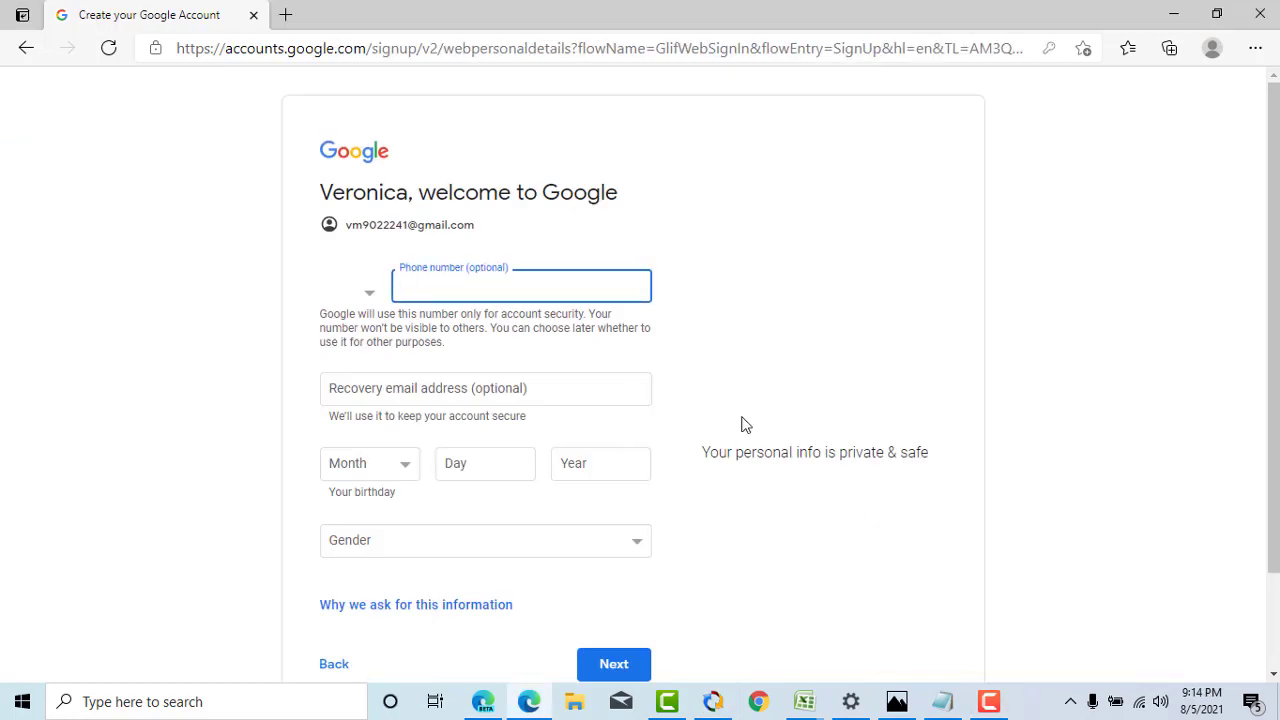
click(713, 701)
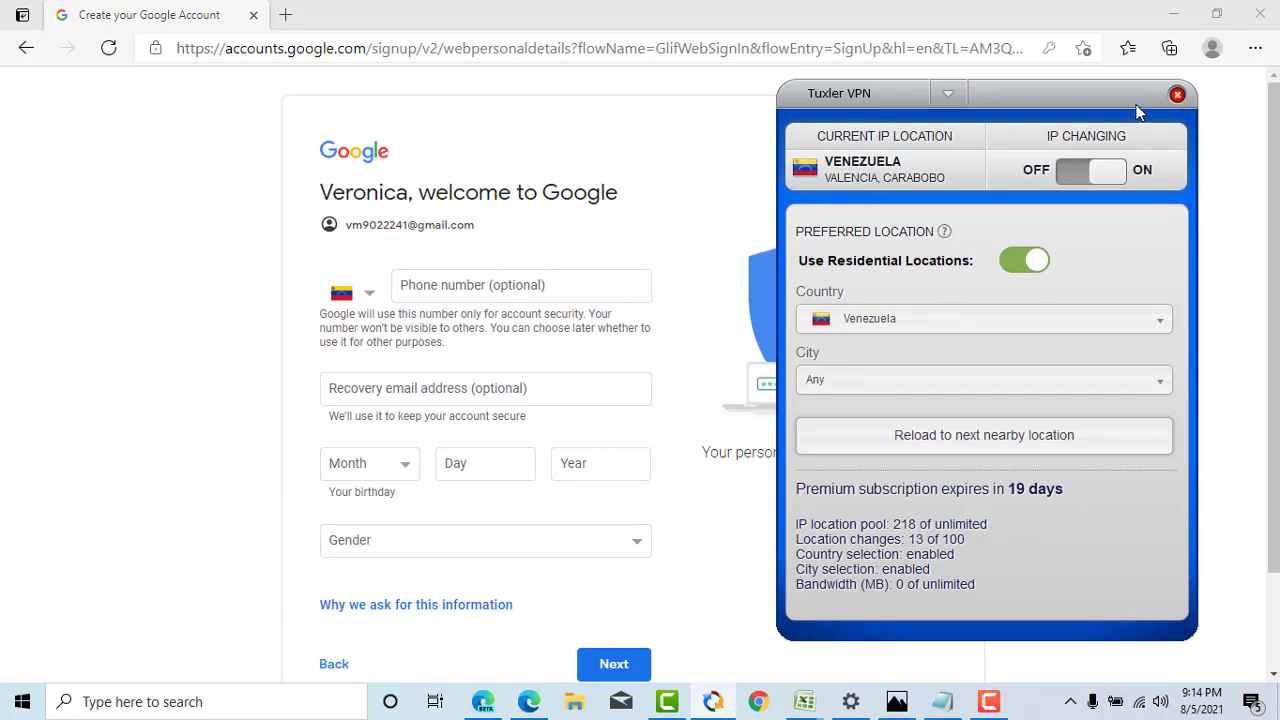
click(1214, 229)
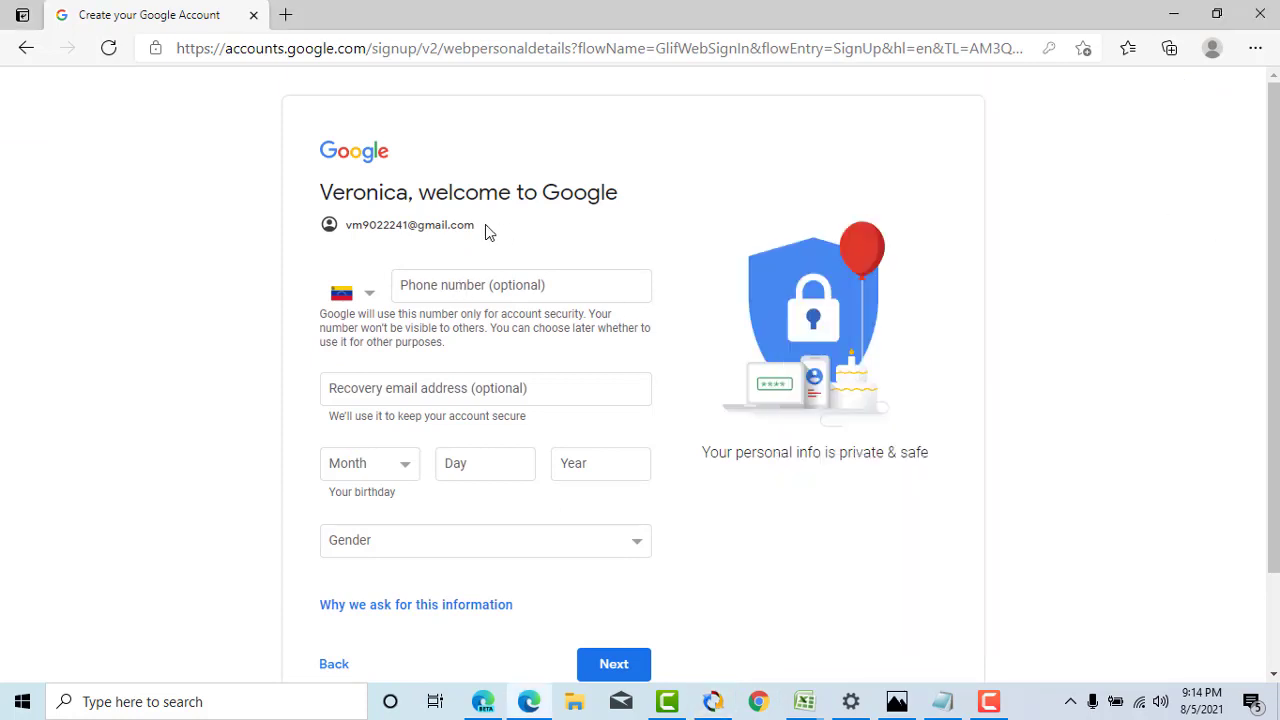
drag(475, 225, 347, 229)
key(ctrl+c)
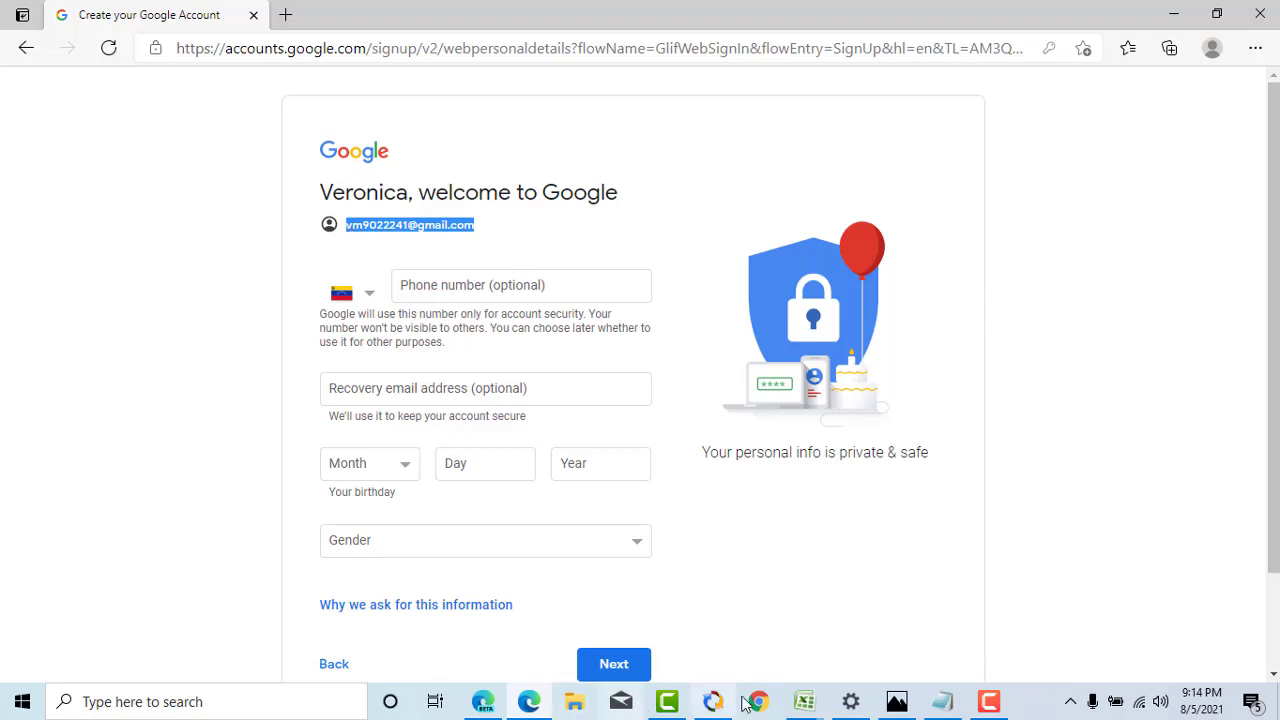
Step: Paste the new account's email address into cell A6 of the Recovery workbook
click(799, 706)
click(729, 629)
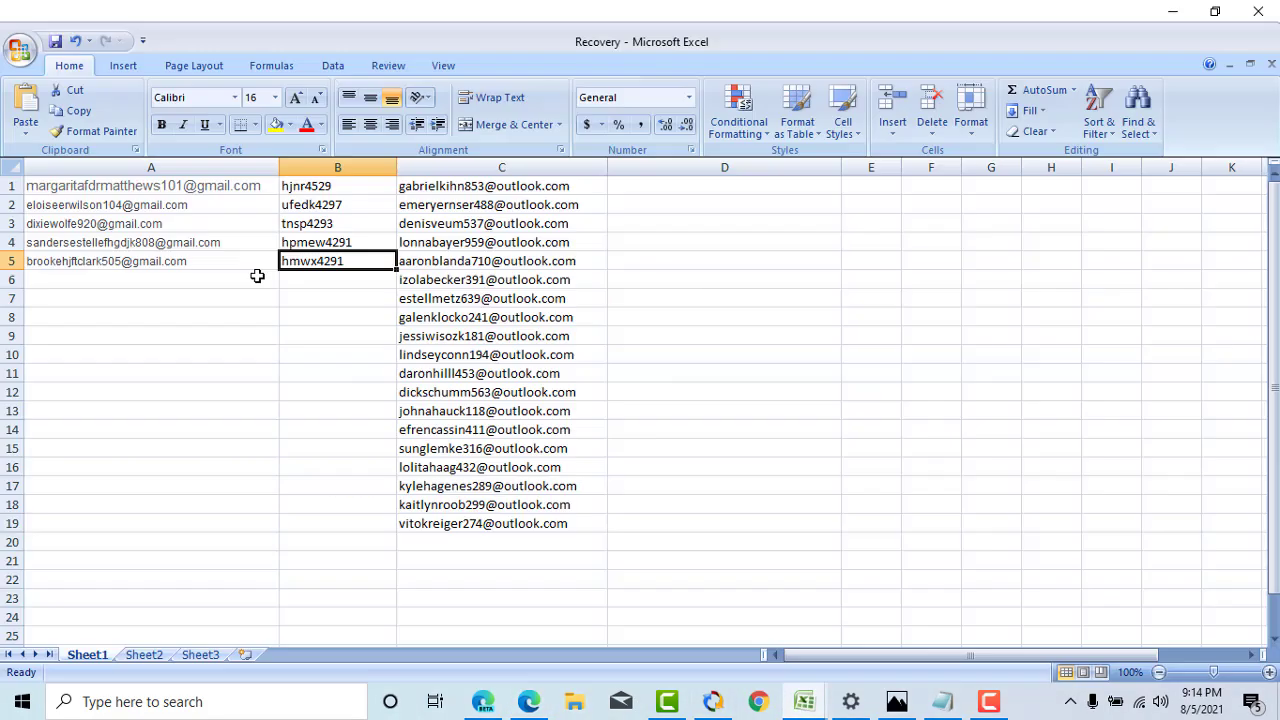
click(175, 281)
key(ctrl+v)
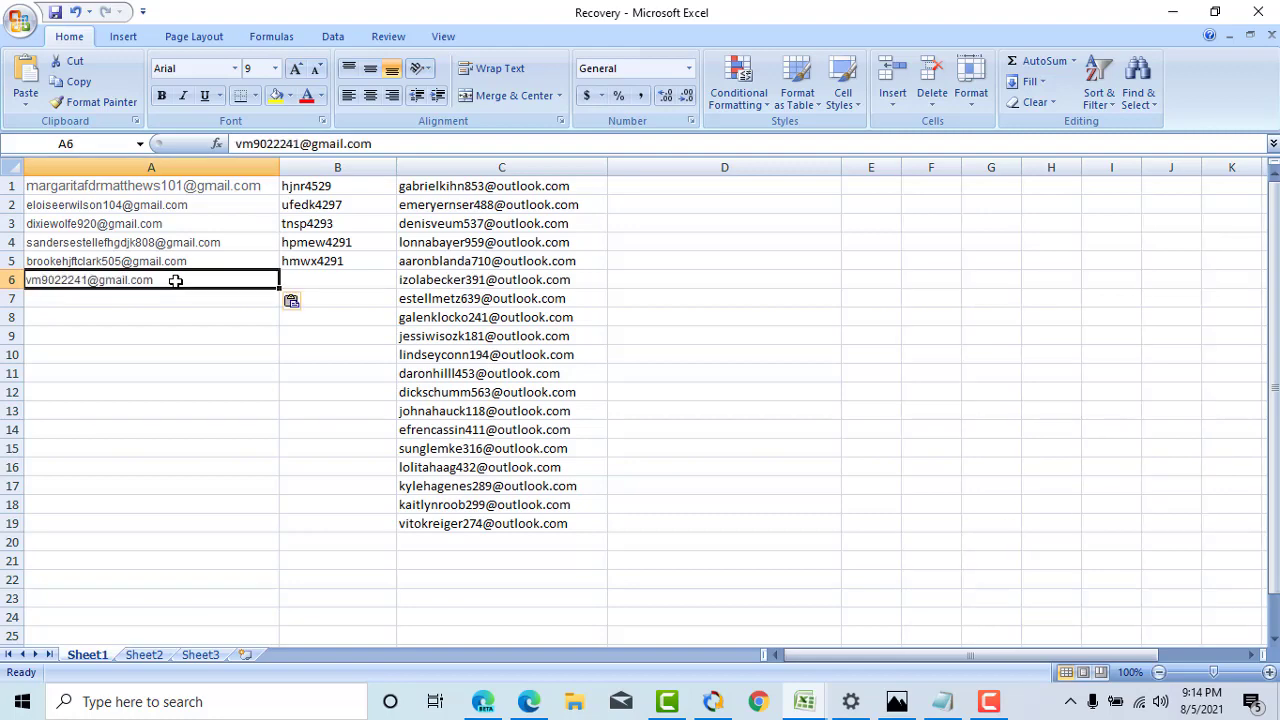
Step: Reveal and select the account password in Edge's saved credentials for the Recovery sheet
click(529, 701)
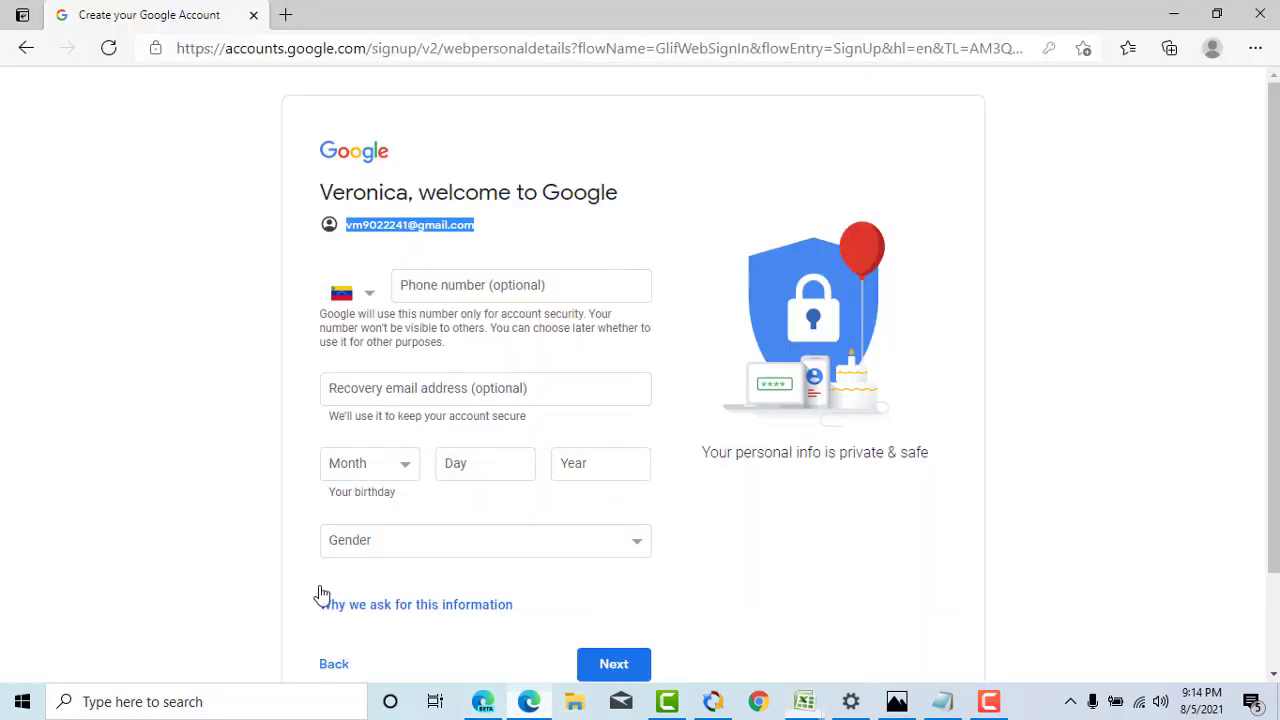
click(1048, 48)
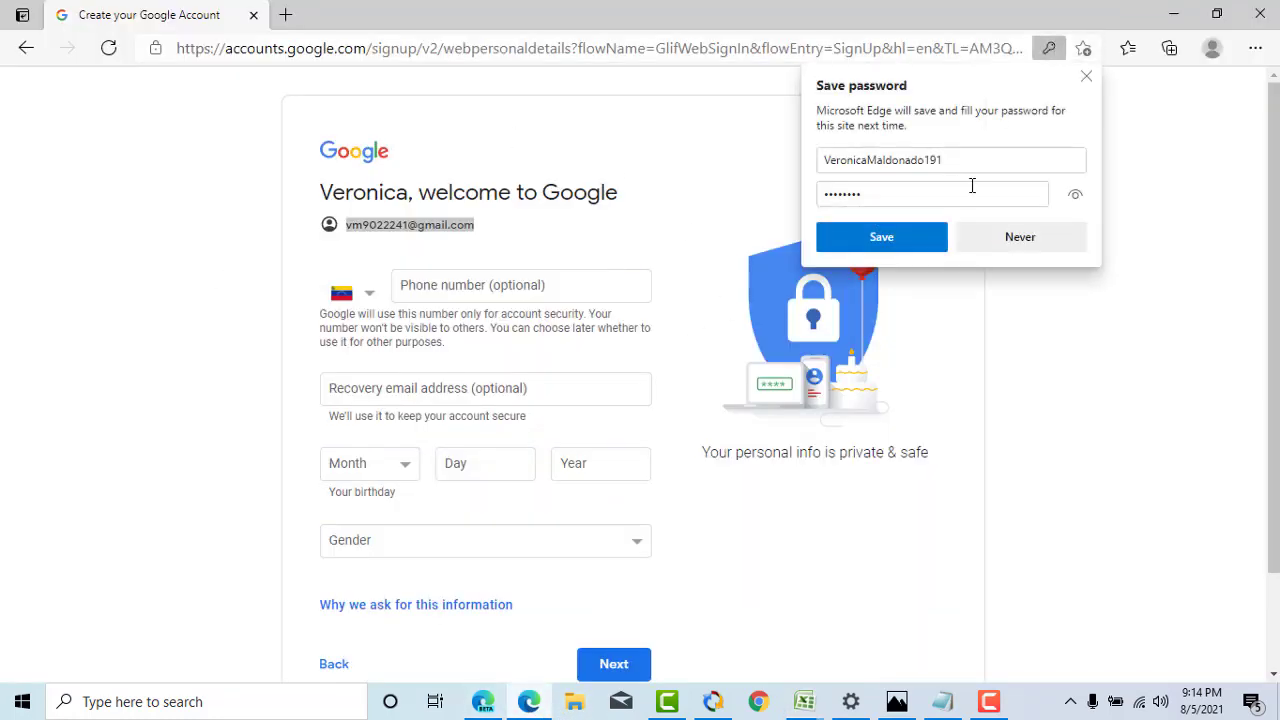
click(1075, 194)
drag(972, 194, 753, 195)
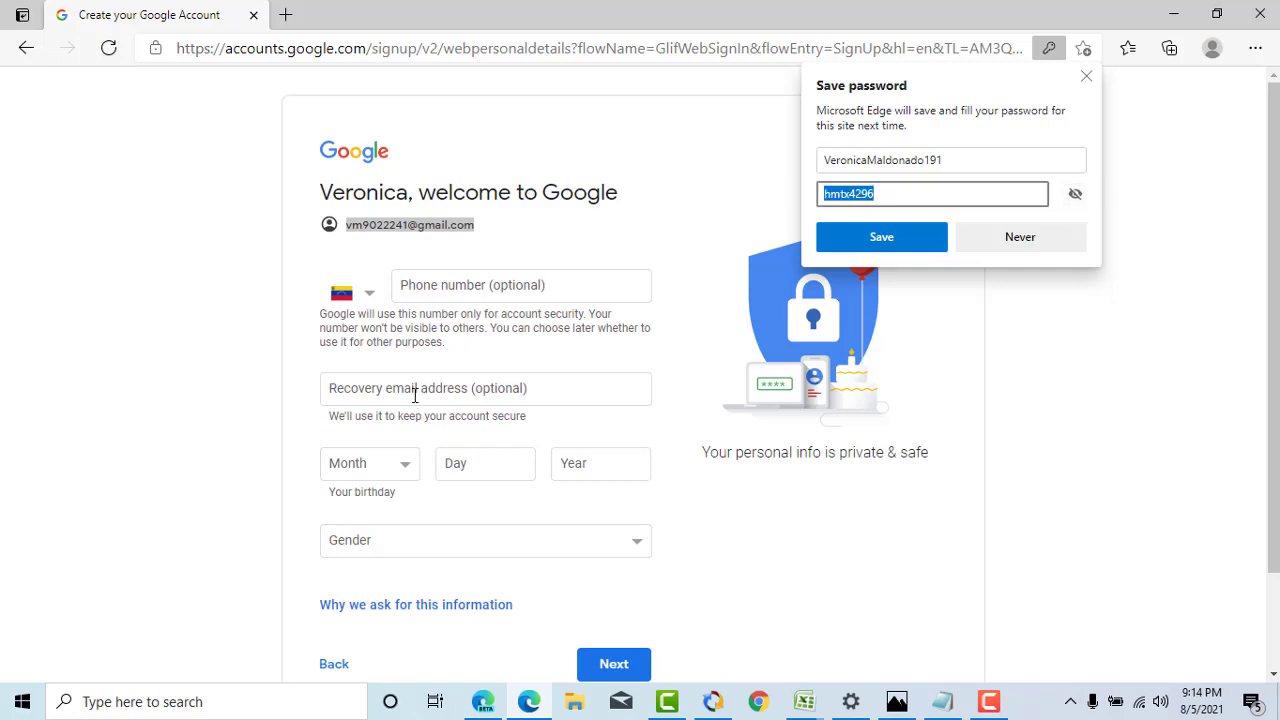
click(755, 653)
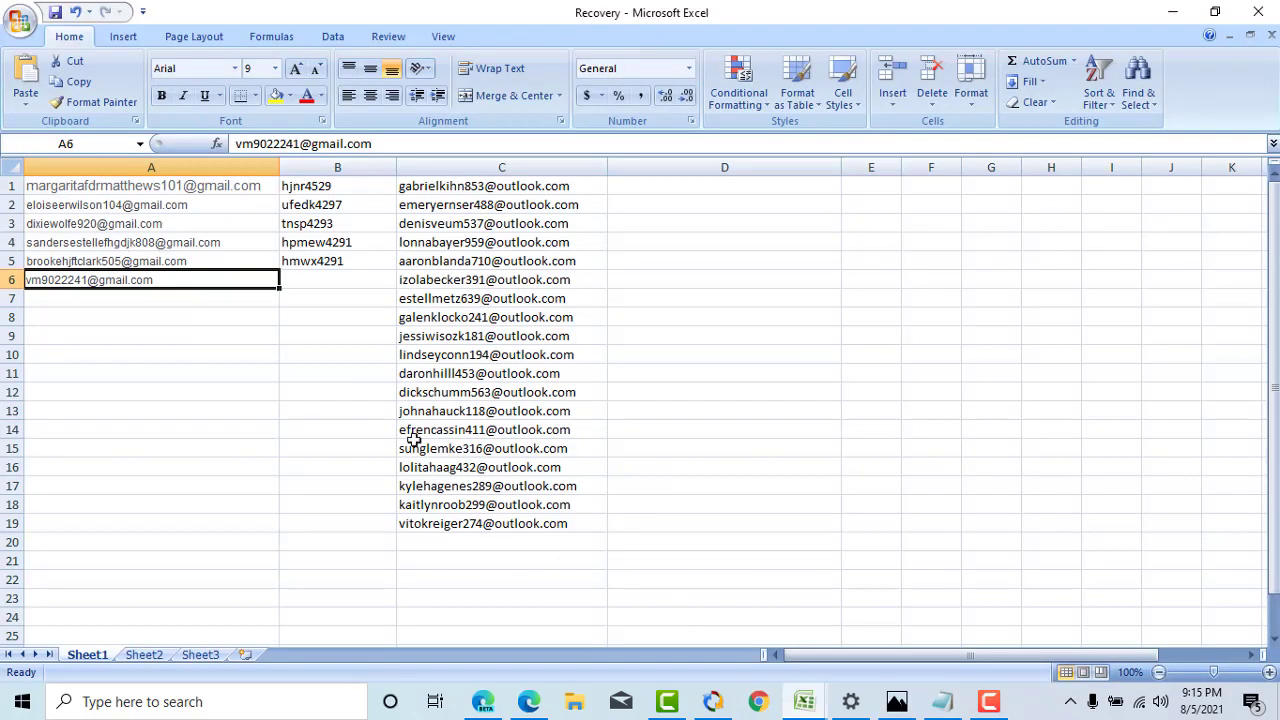
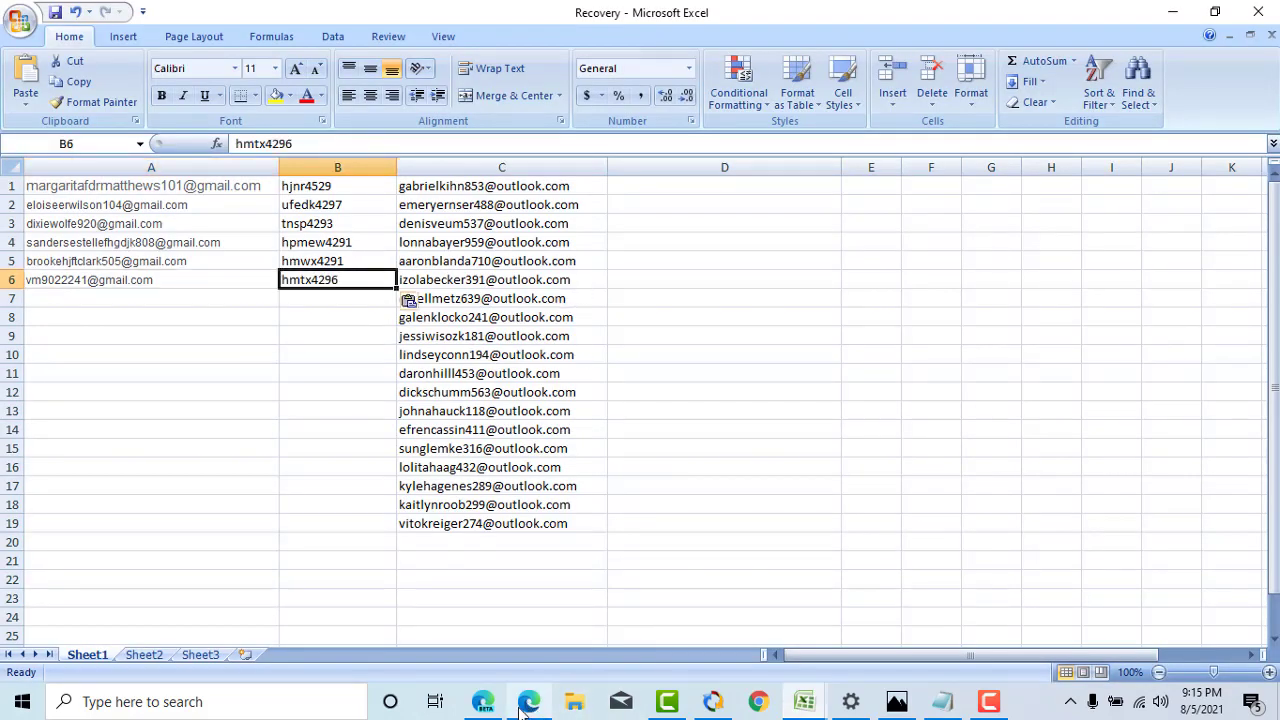
Step: Enter the birthday January 01 1997 in the signup form in Edge
click(528, 701)
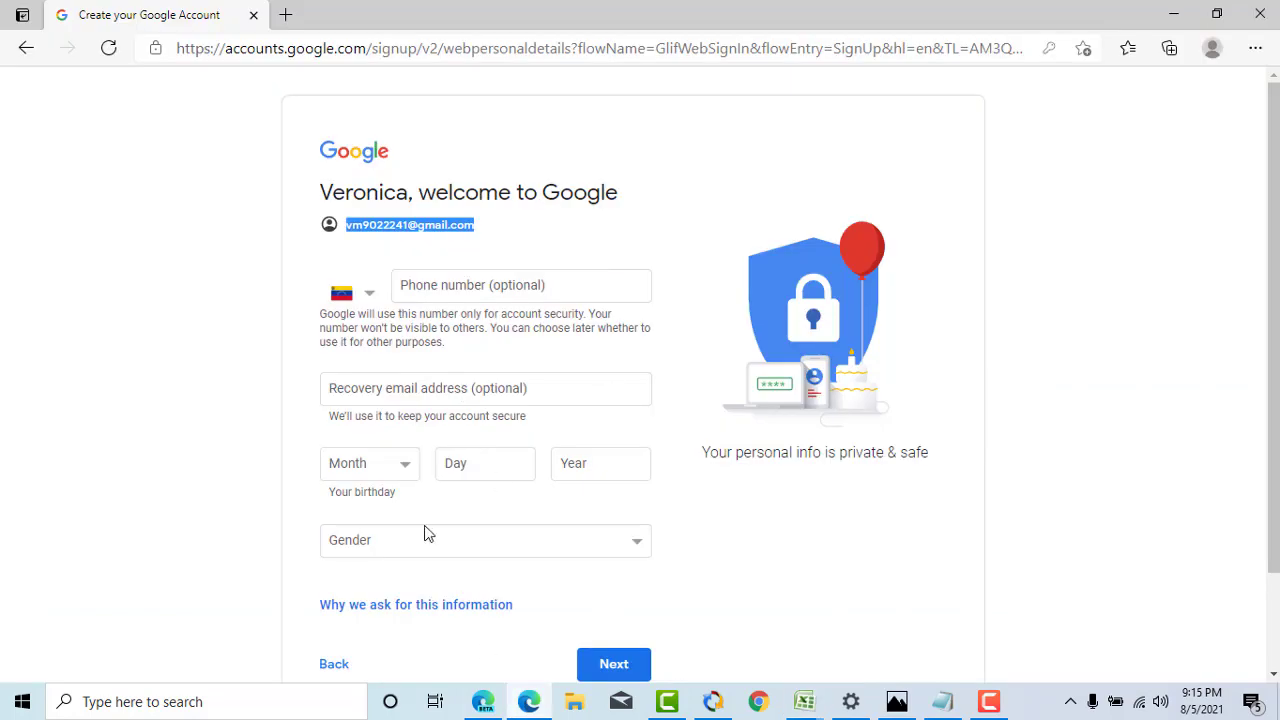
click(407, 471)
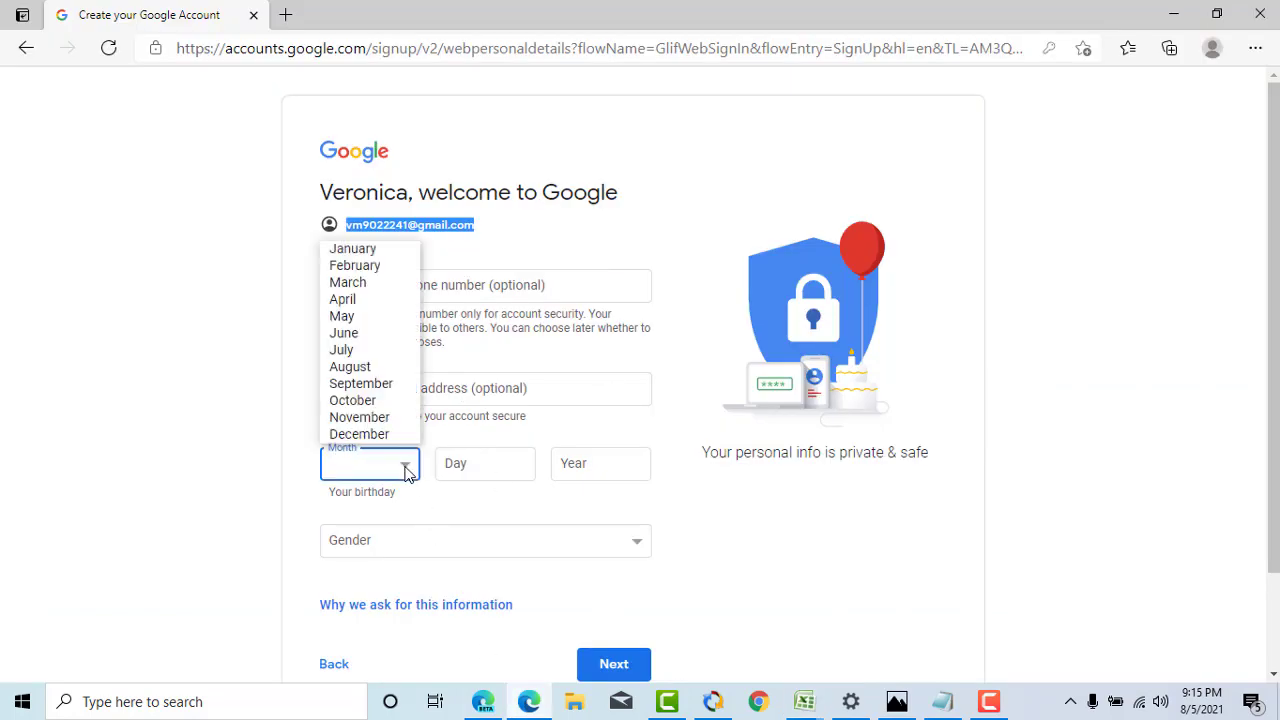
key(Down)
key(Return)
key(Tab)
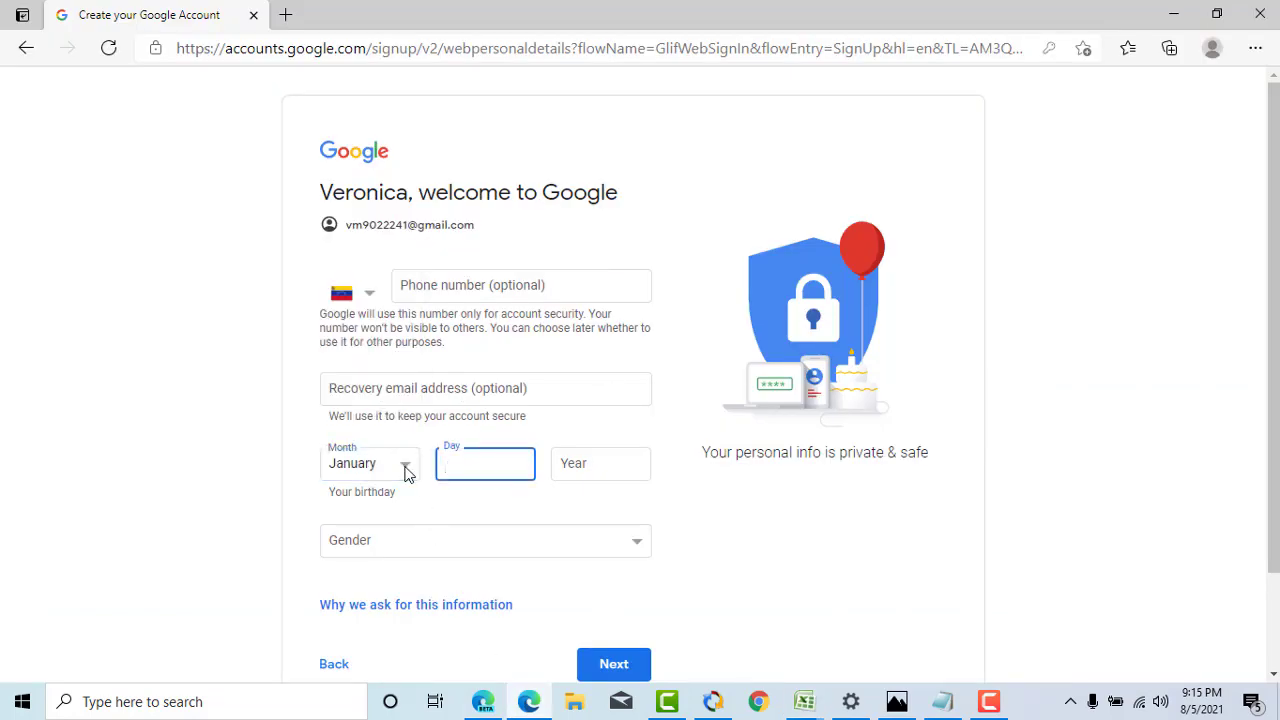
text(01)
key(Tab)
text(1)
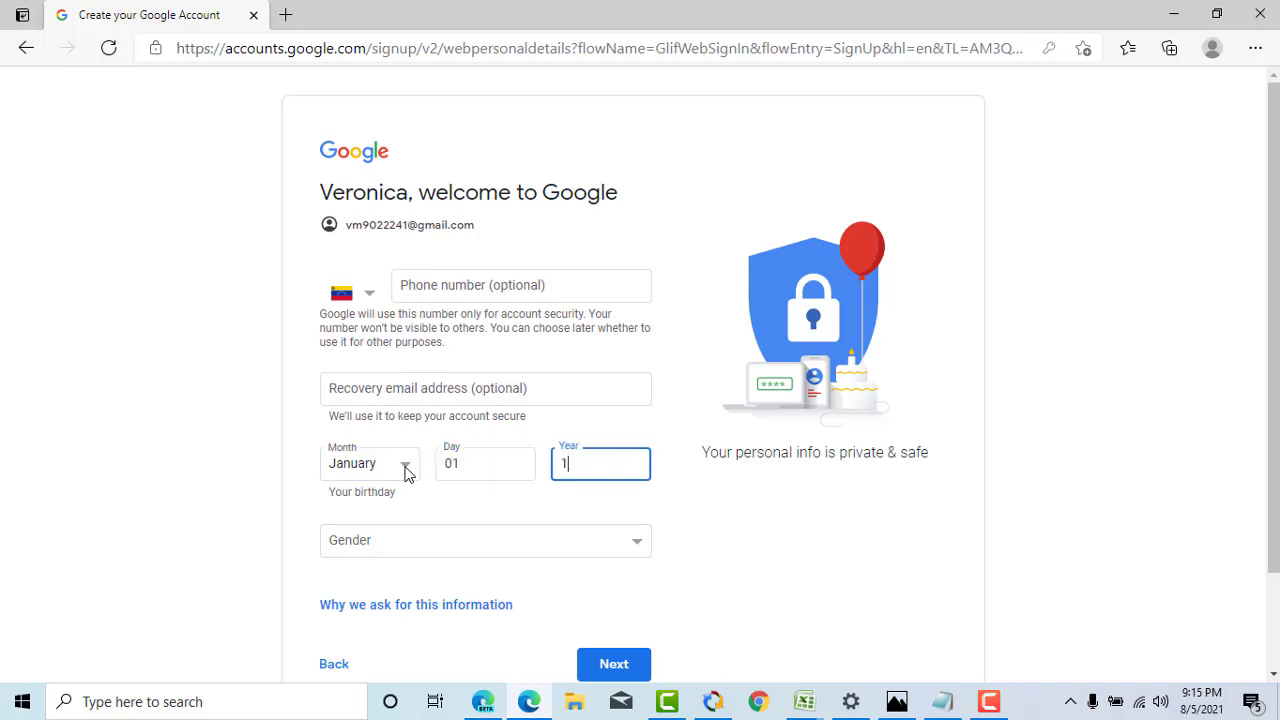
text(997)
Step: Set the gender to Female and submit the personal details
key(Tab)
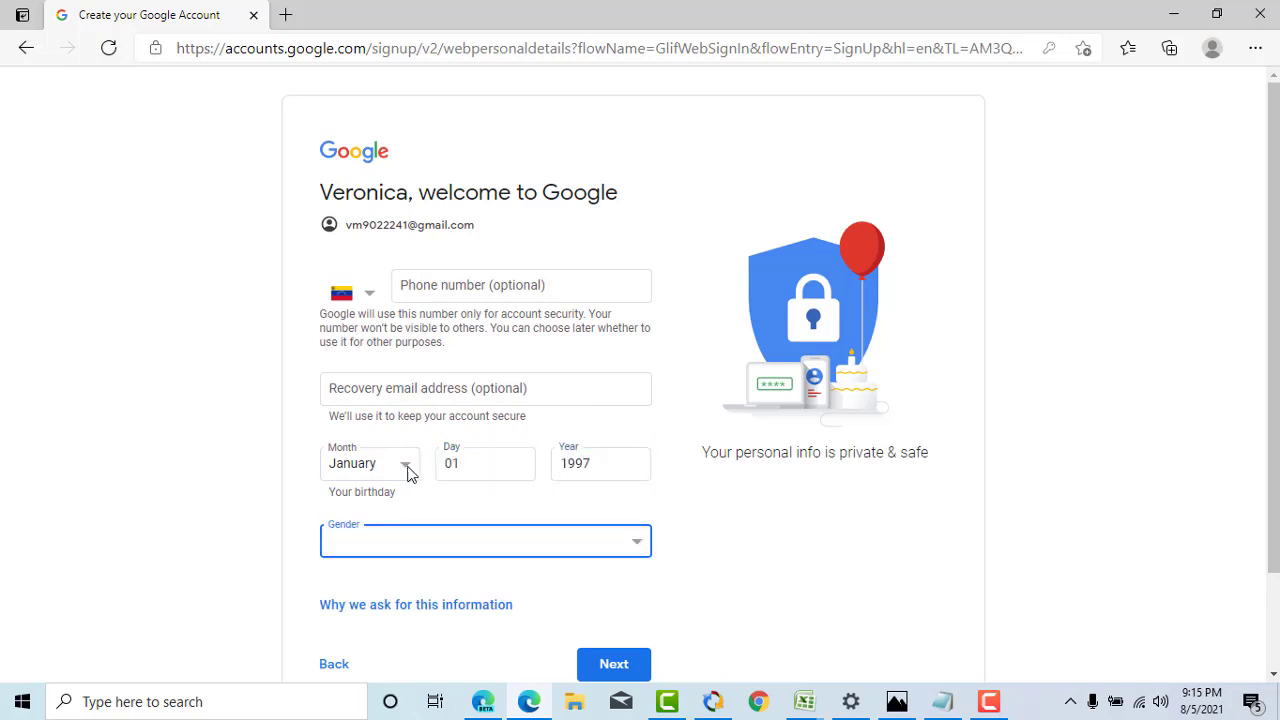
key(Down)
key(Tab)
key(Tab)
key(Return)
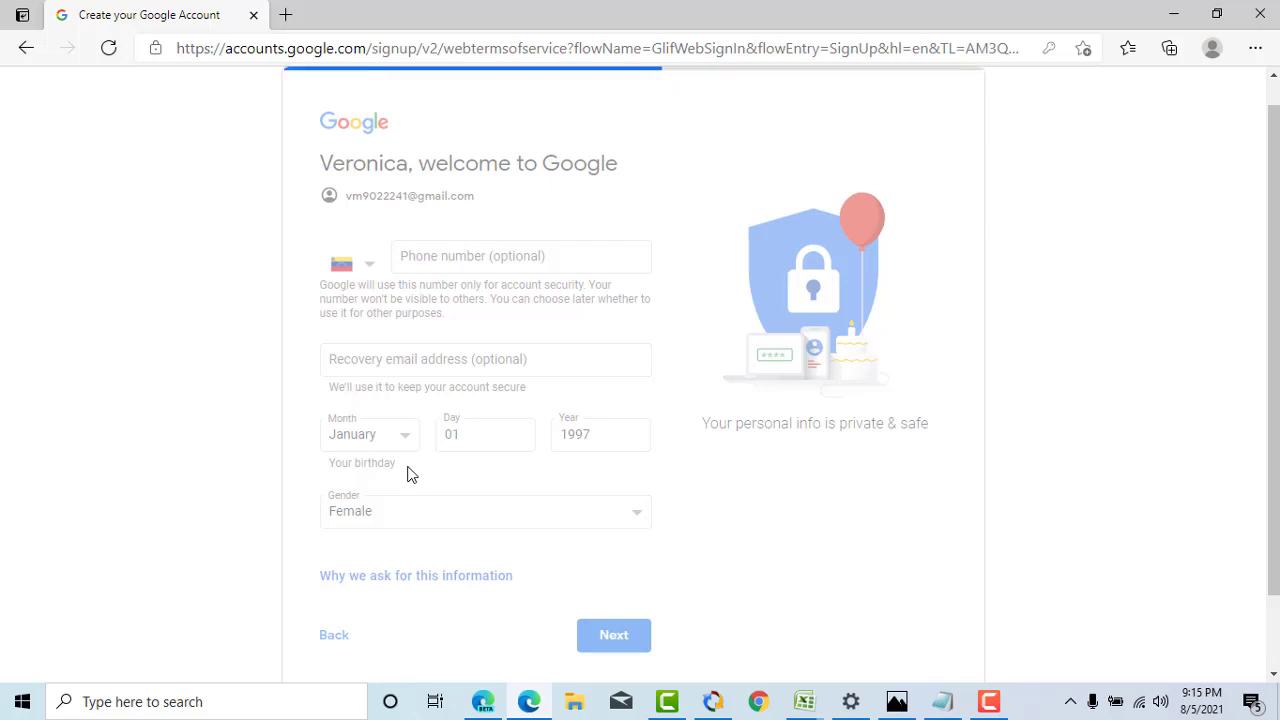
Step: Agree to the Google Privacy and Terms
click(713, 700)
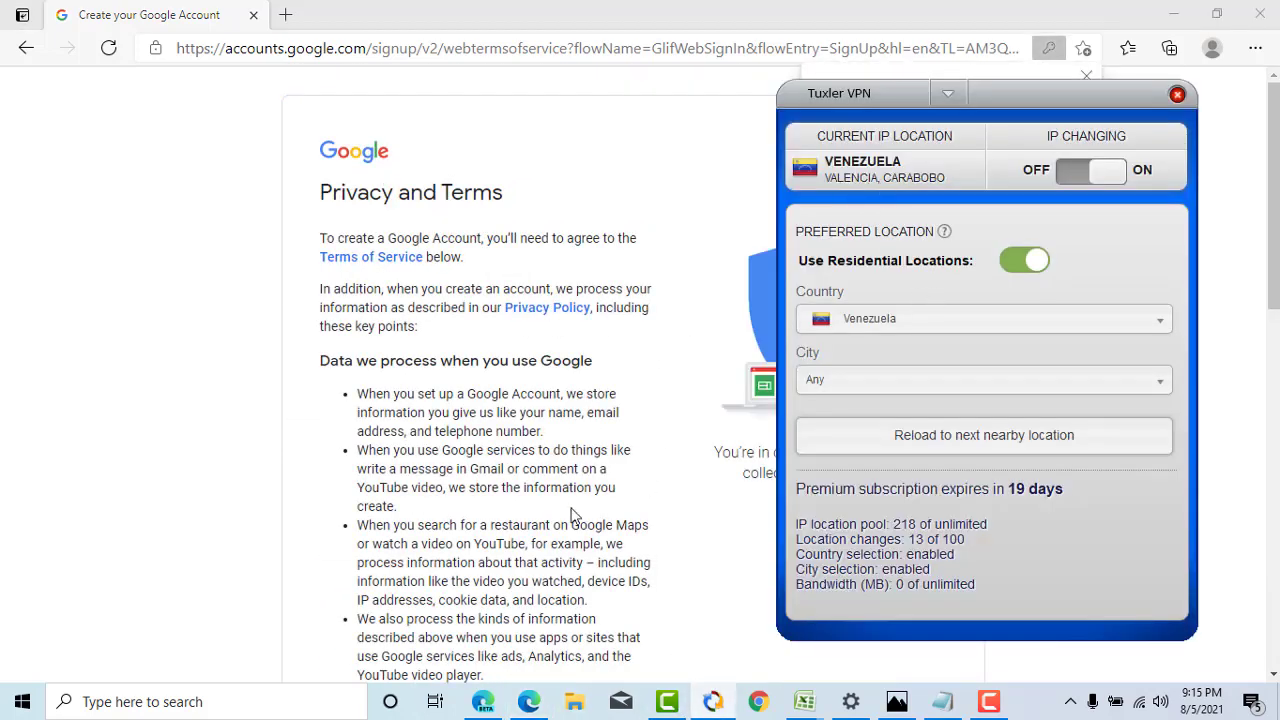
scroll(575, 500, down, 10)
click(606, 549)
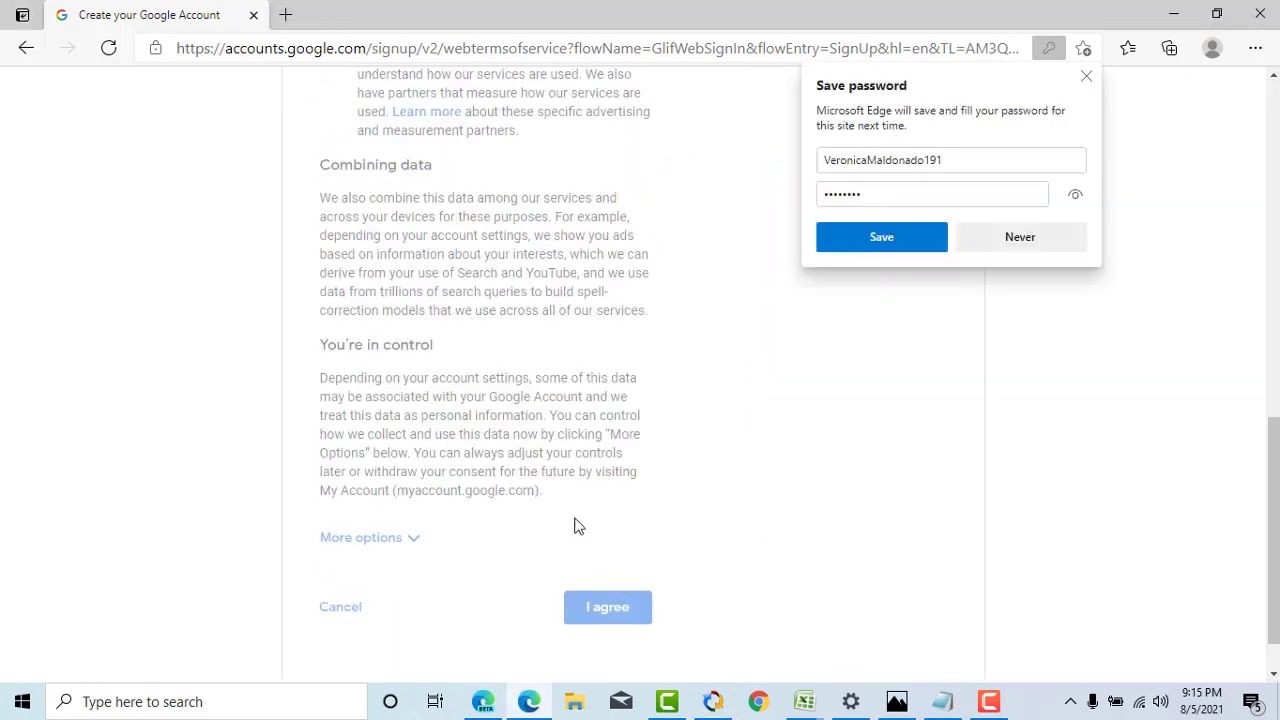
Step: Check and close the VPN window, then dismiss Edge's save-password offer
click(713, 700)
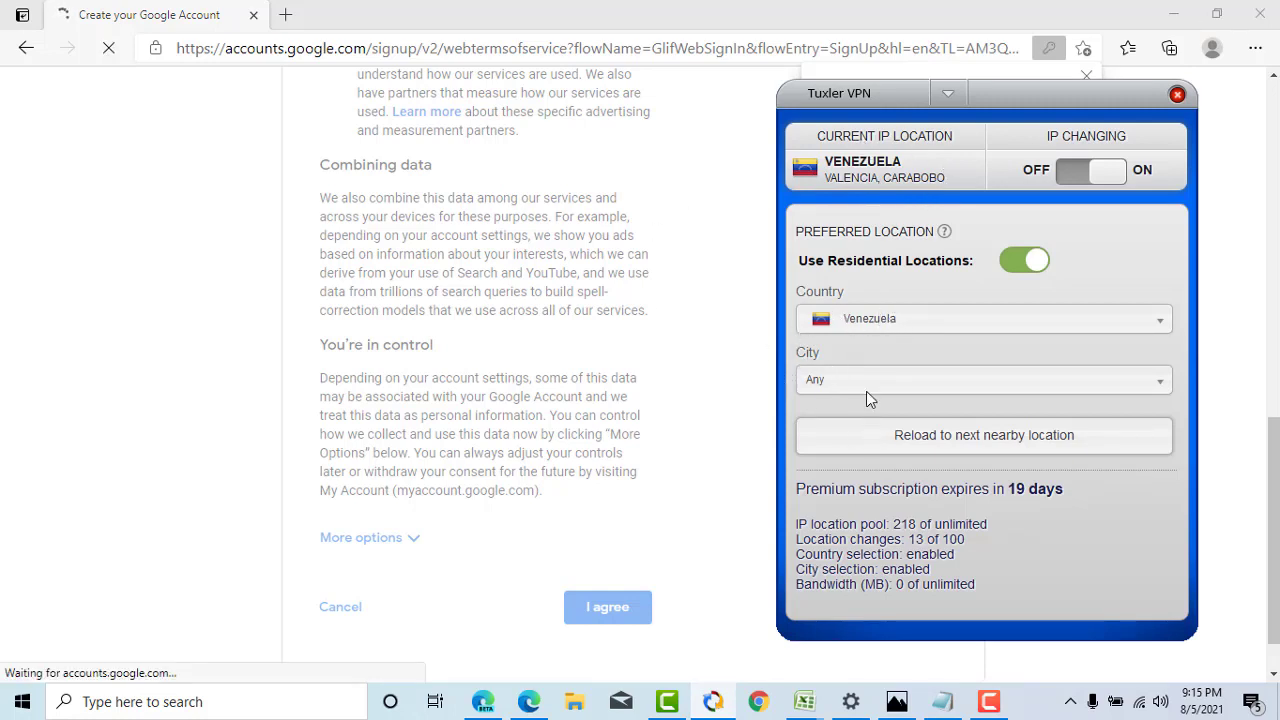
click(714, 246)
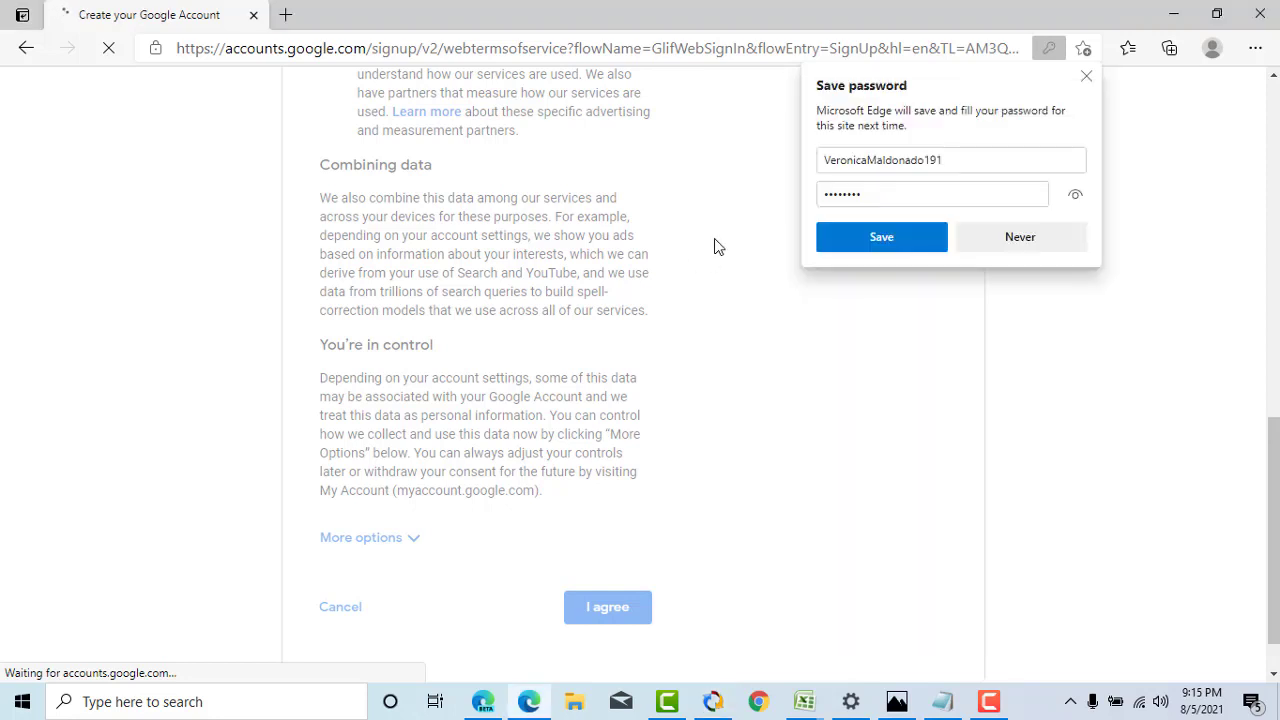
scroll(656, 342, up, 1)
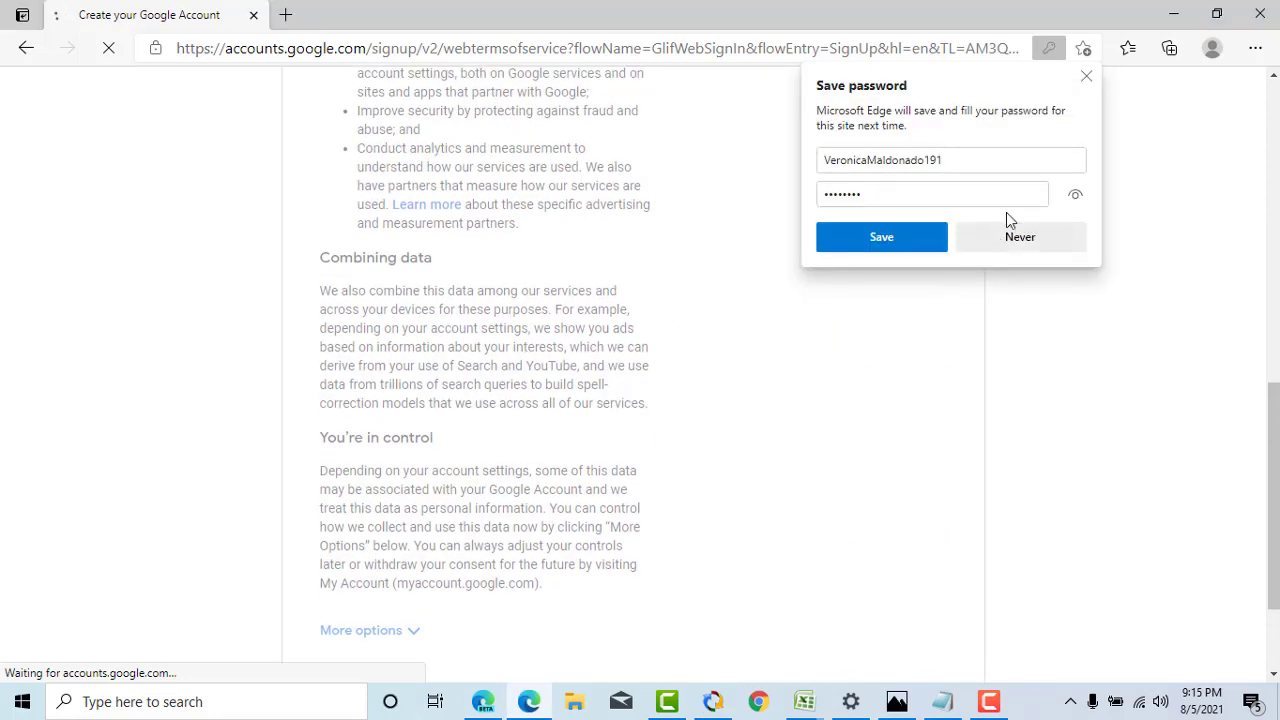
click(1088, 77)
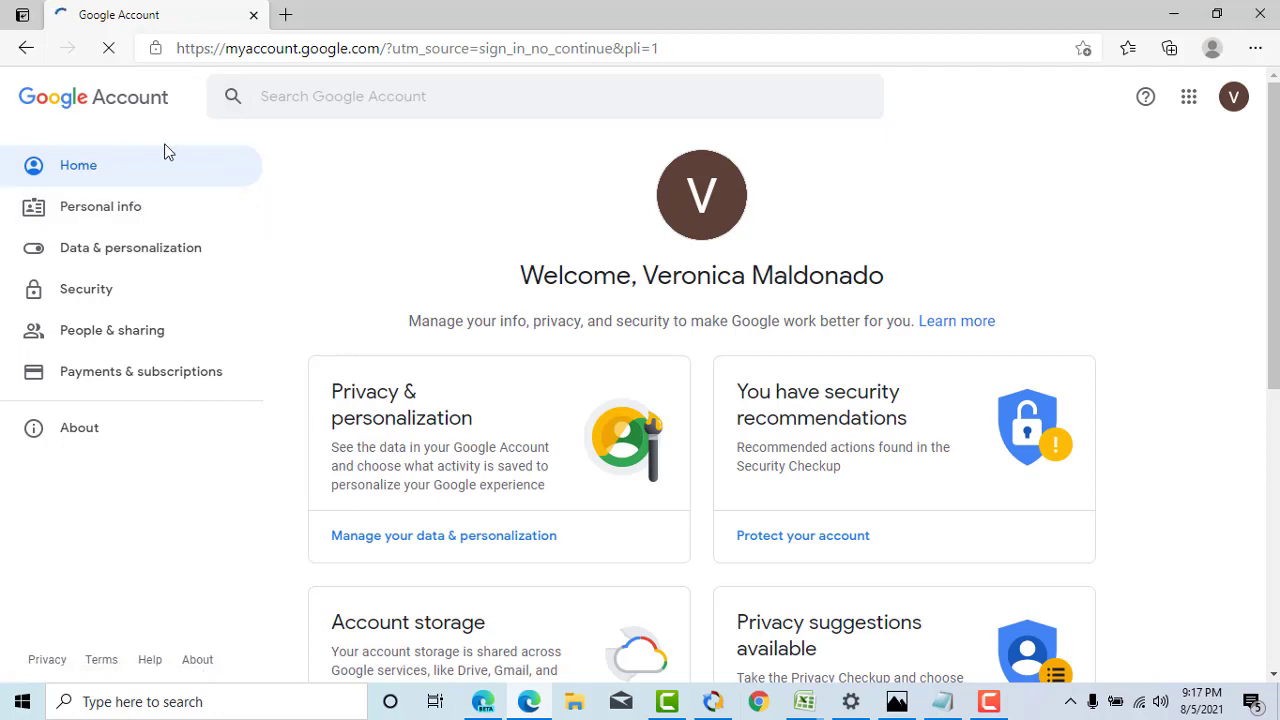
scroll(587, 491, down, 6)
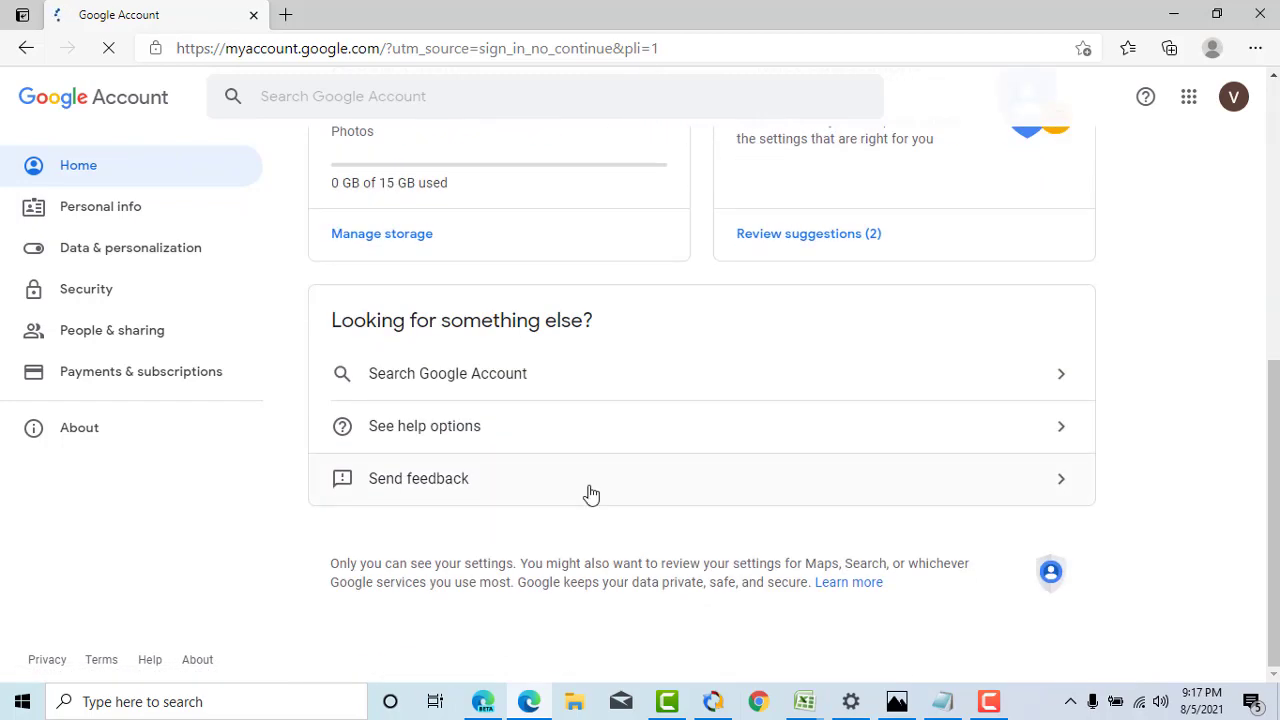
scroll(589, 491, up, 5)
scroll(588, 487, up, 1)
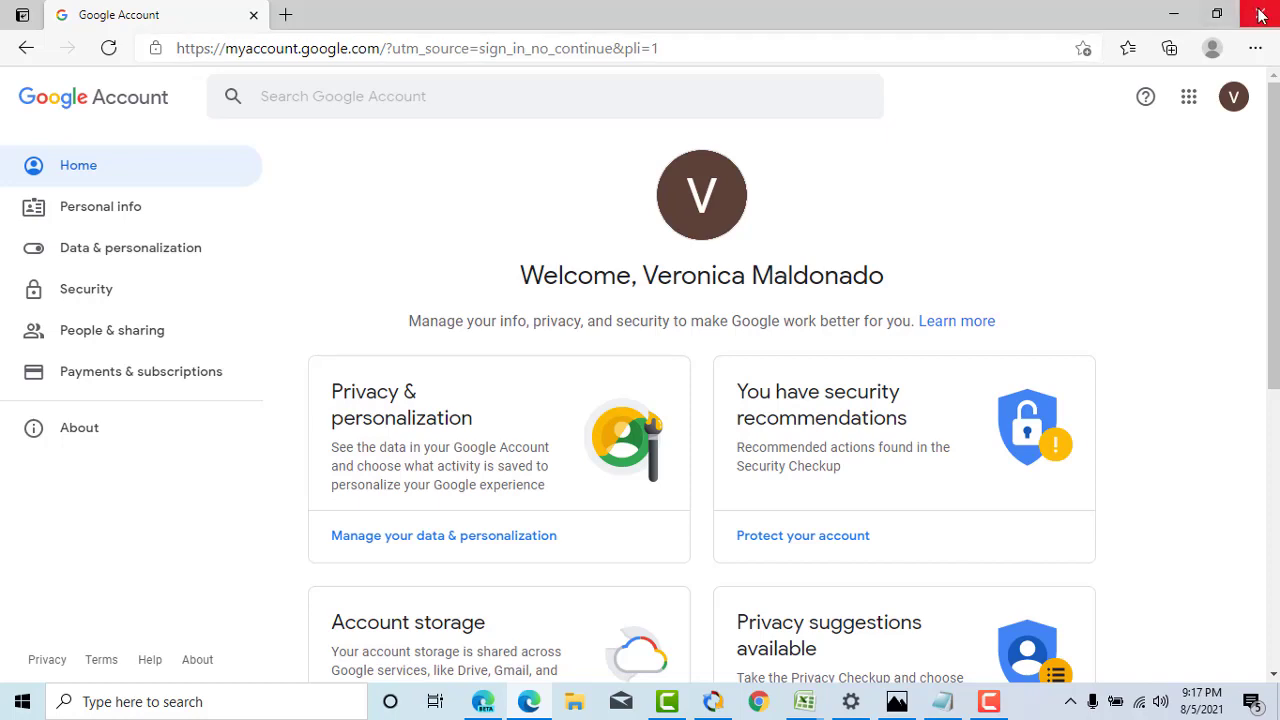
click(945, 703)
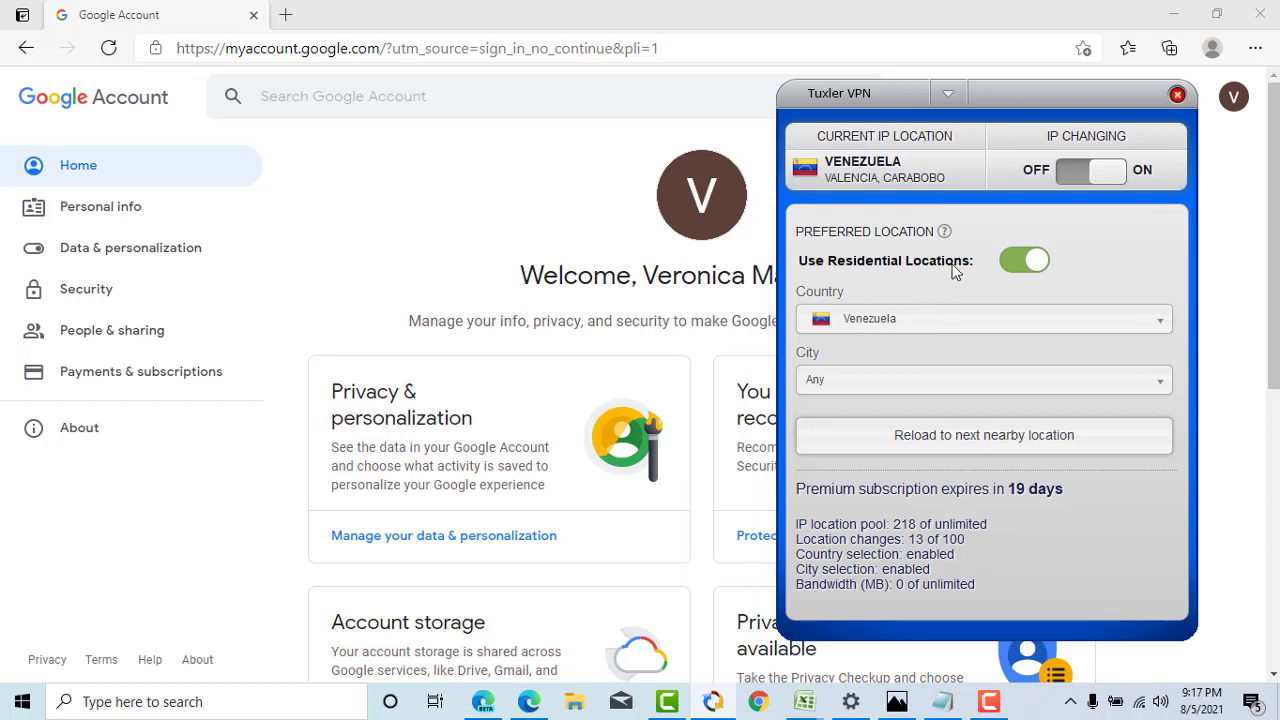
Step: Turn off Tuxler residential locations, change to a new IP, and close the account browser
click(1006, 262)
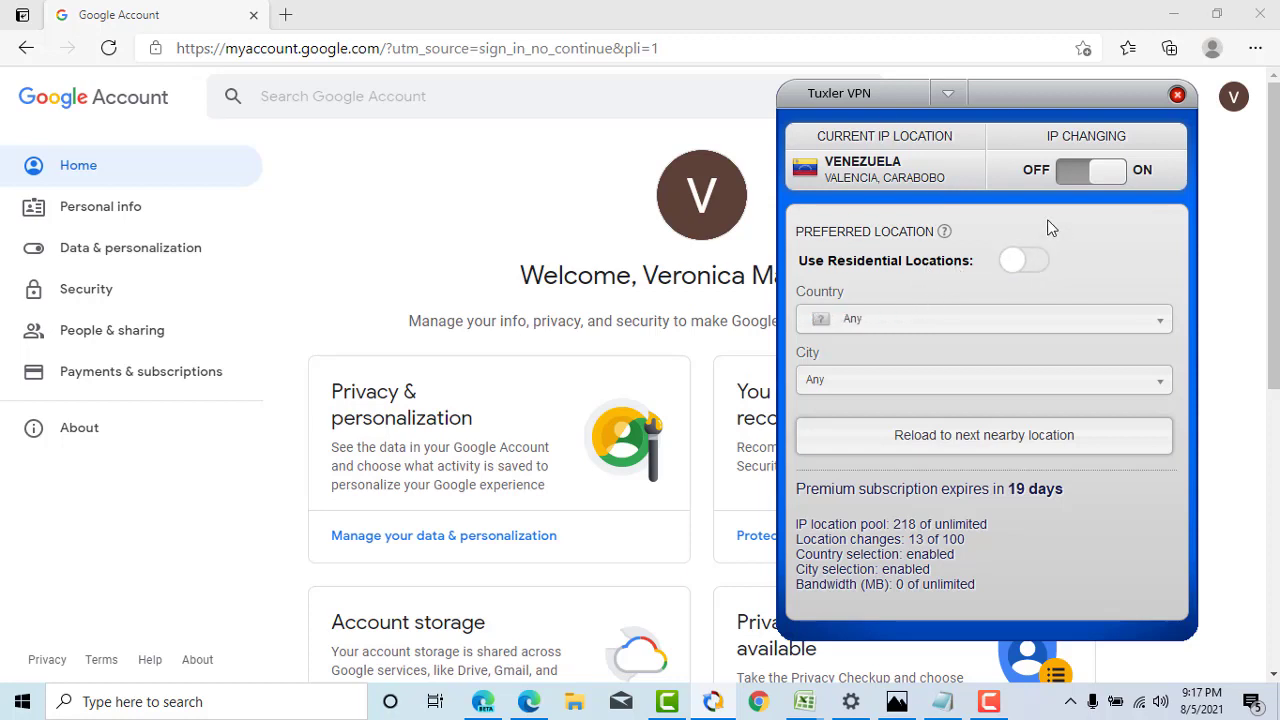
click(1065, 177)
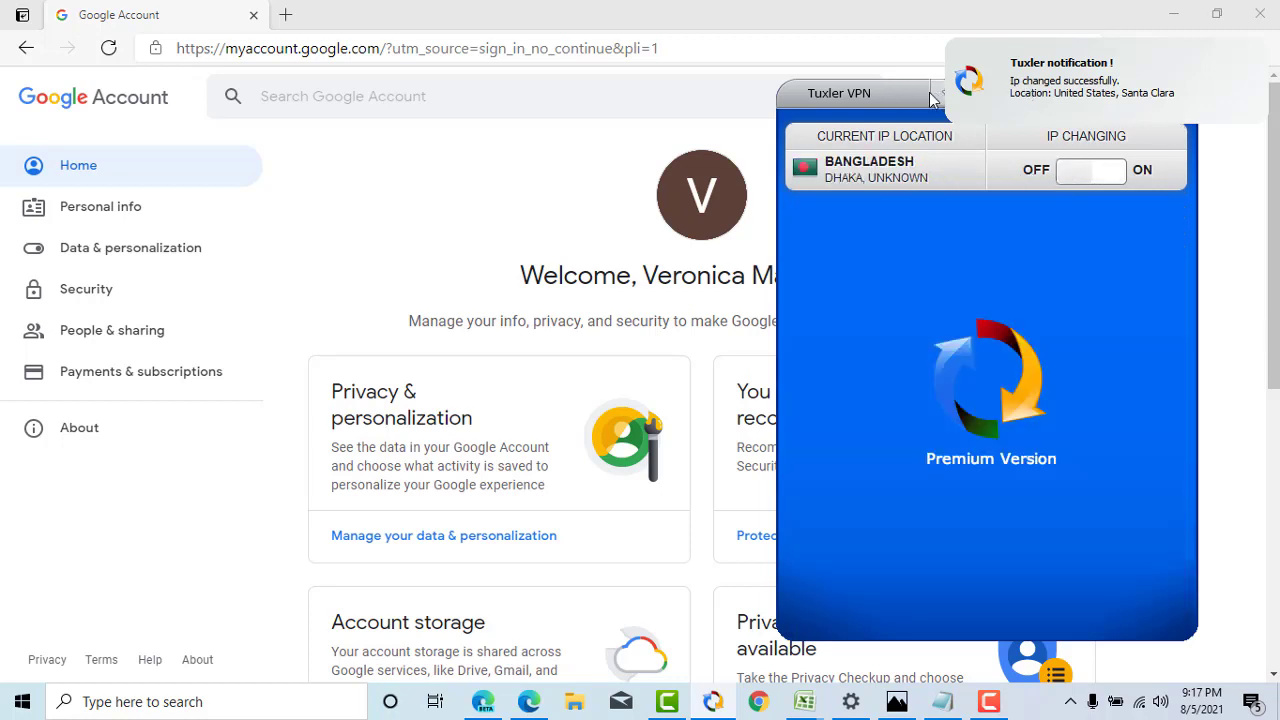
click(1177, 95)
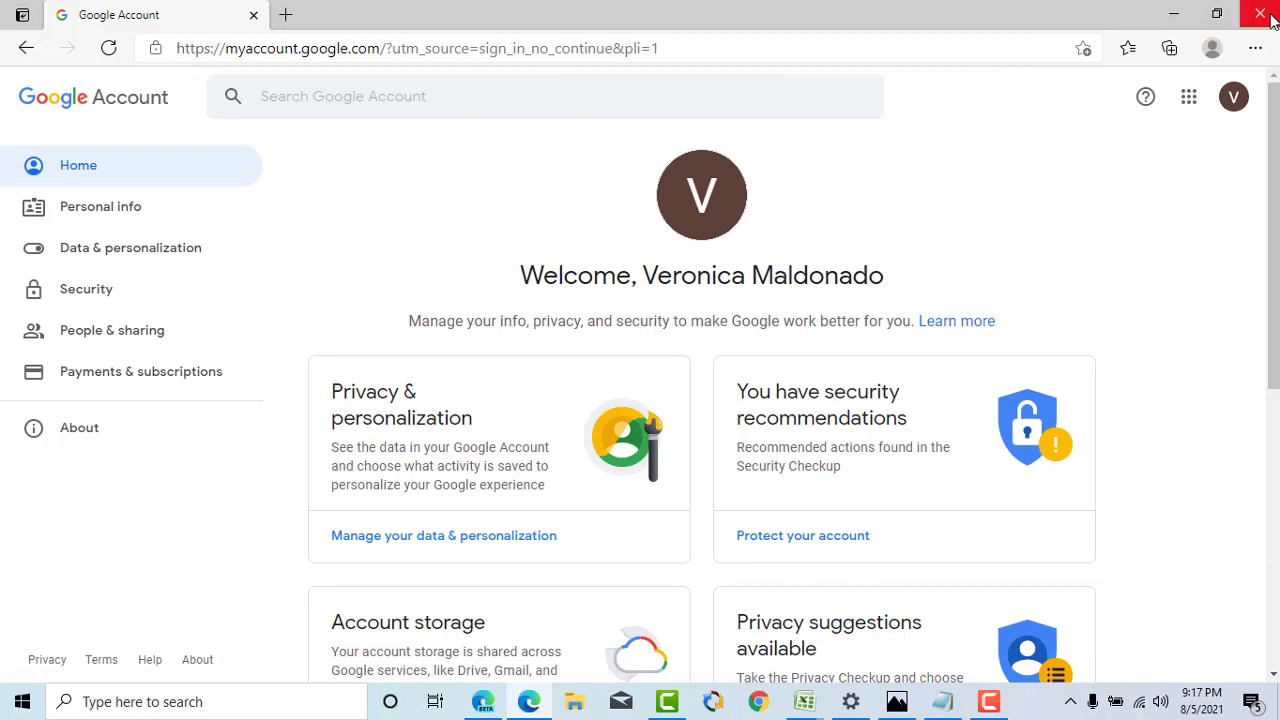
click(1275, 12)
Step: Close the random name generator browser window and switch to Chrome
click(483, 701)
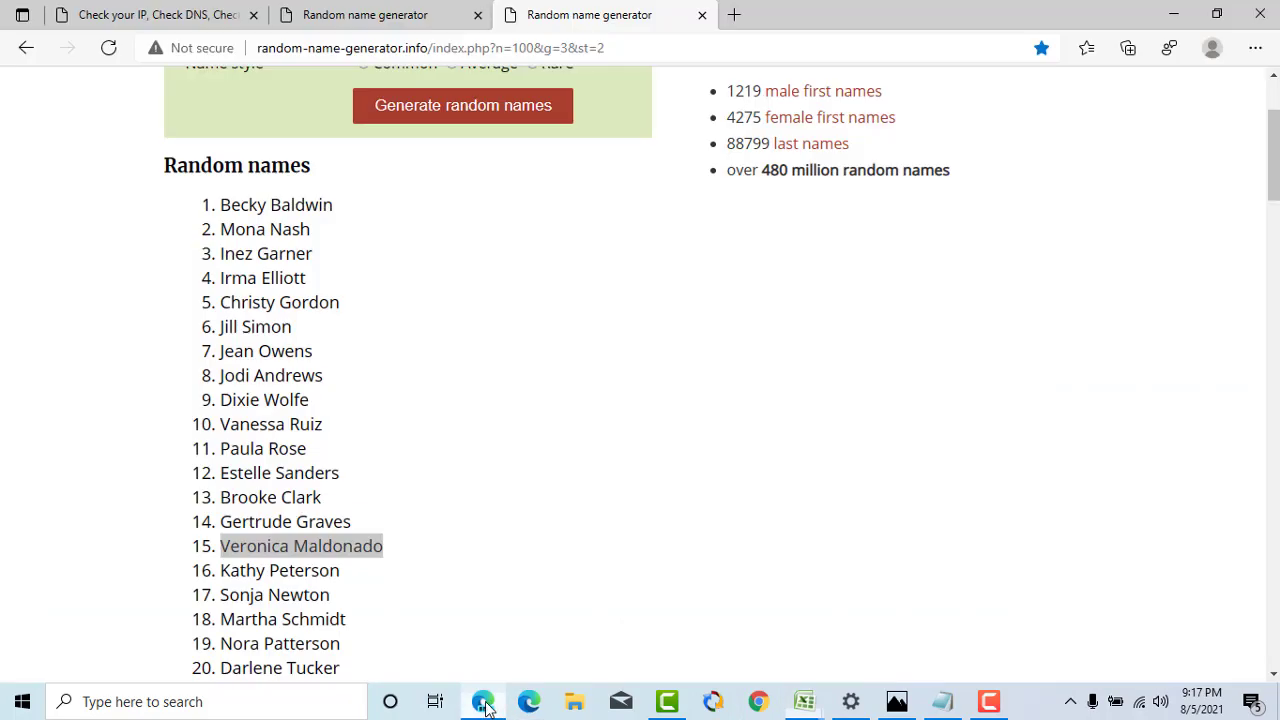
click(1271, 20)
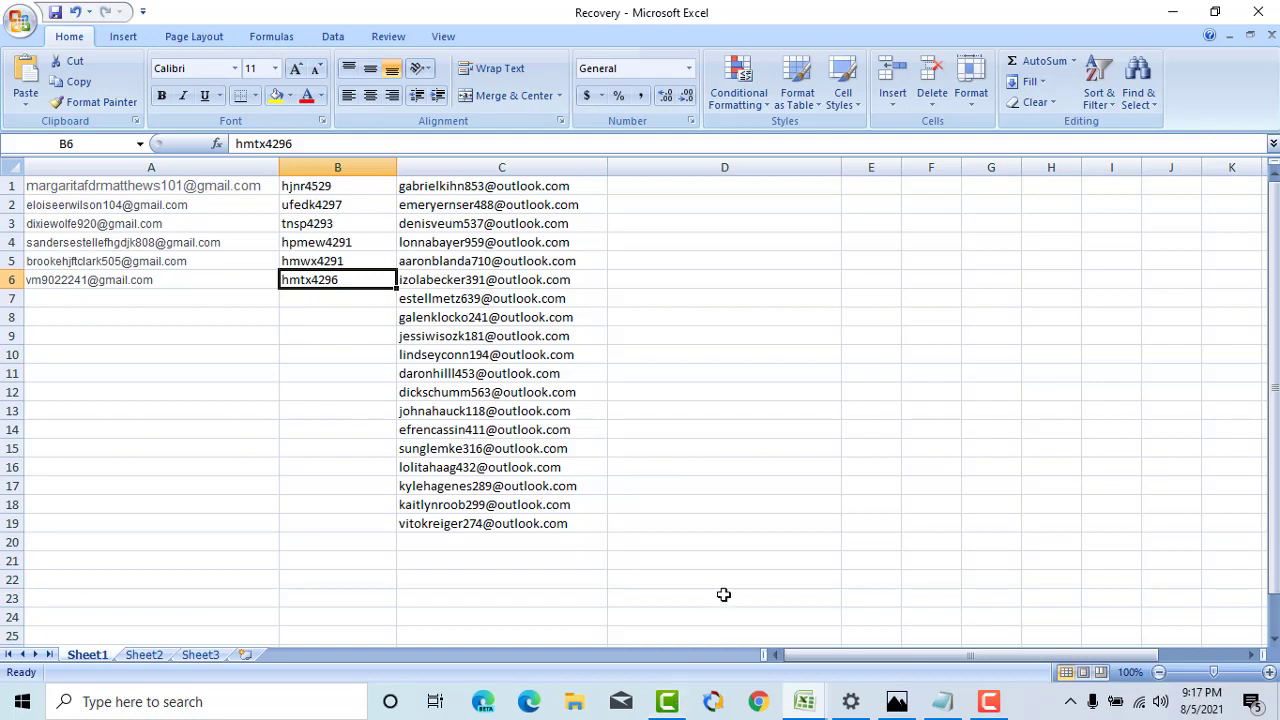
click(756, 701)
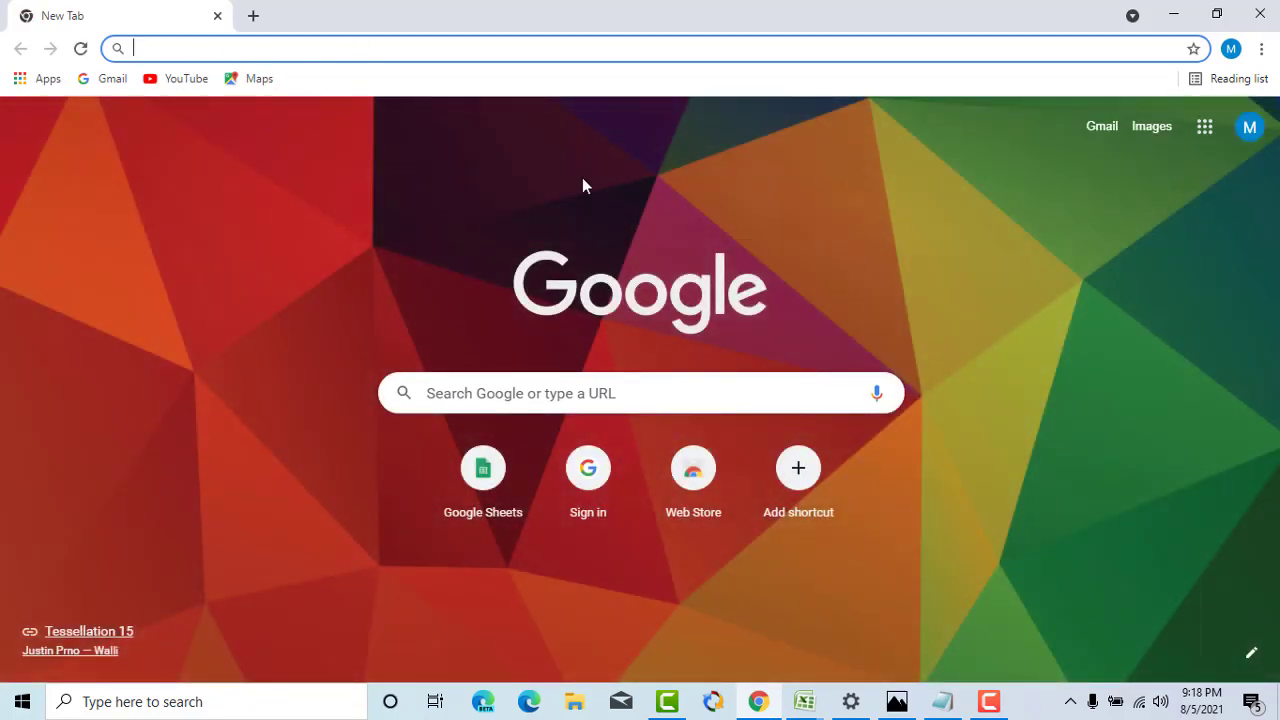
Step: Choose Add another account from the Chrome profile avatar menu
click(1251, 128)
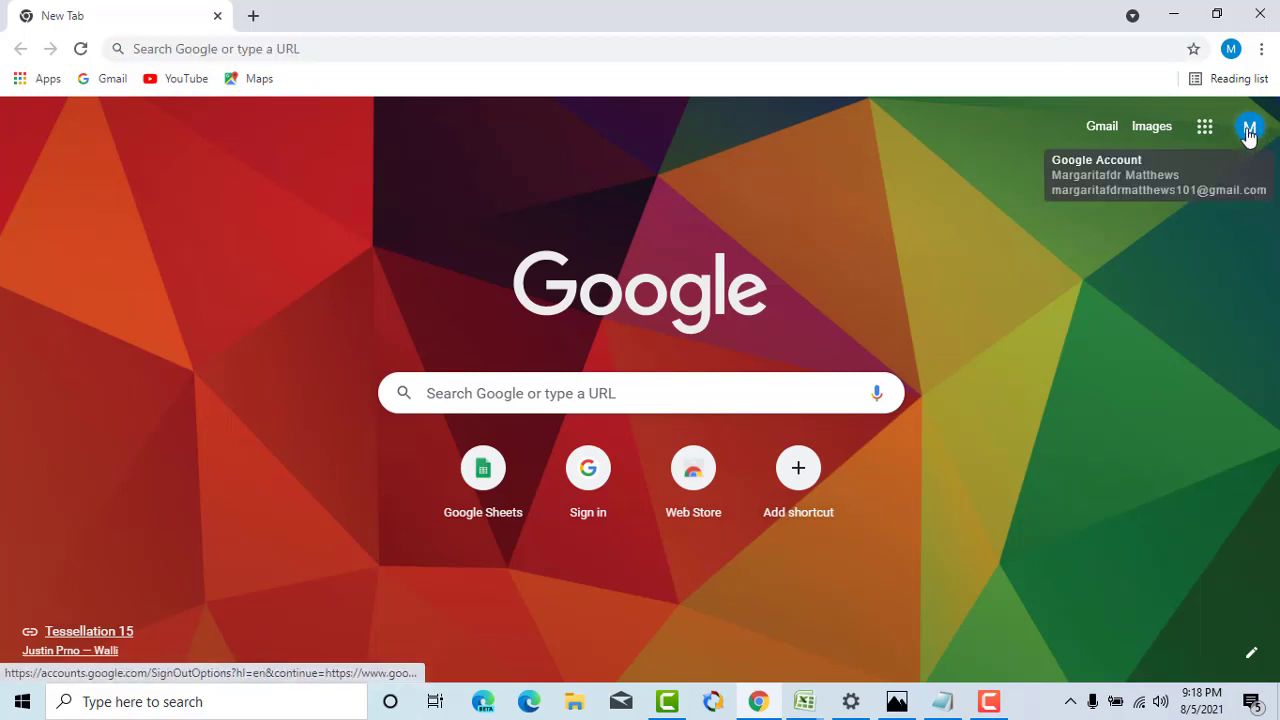
click(1248, 136)
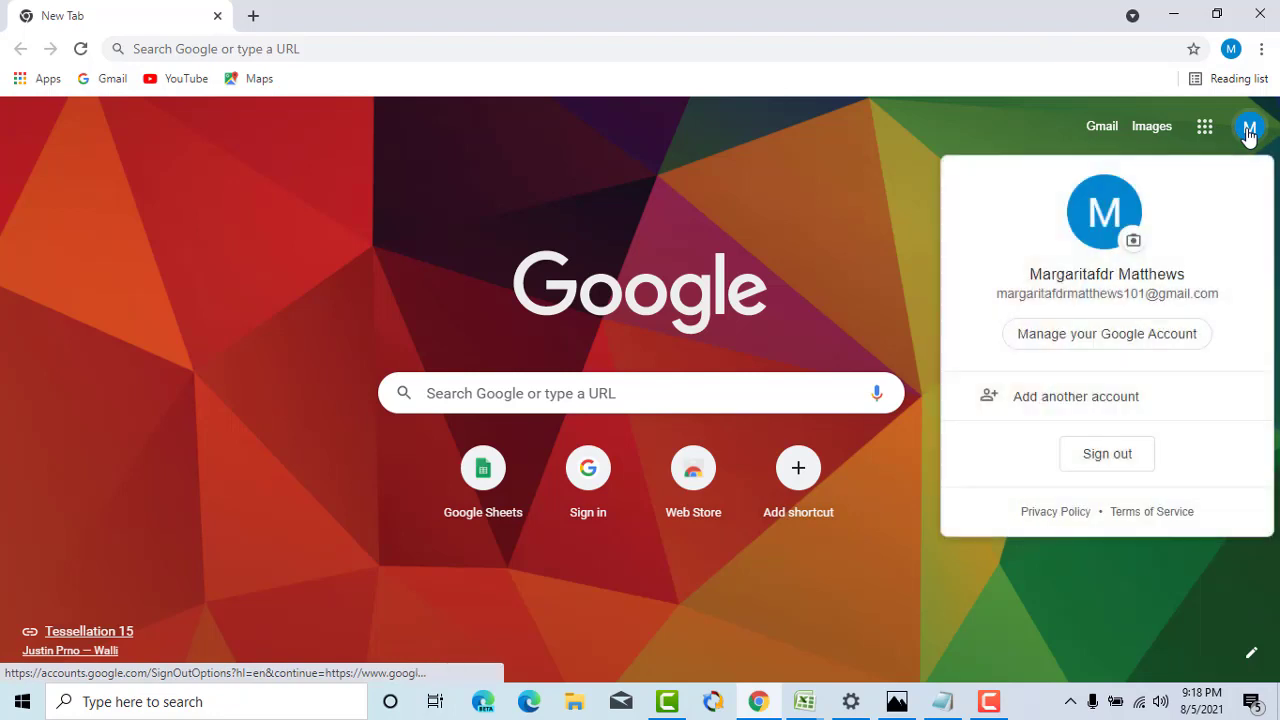
click(1078, 404)
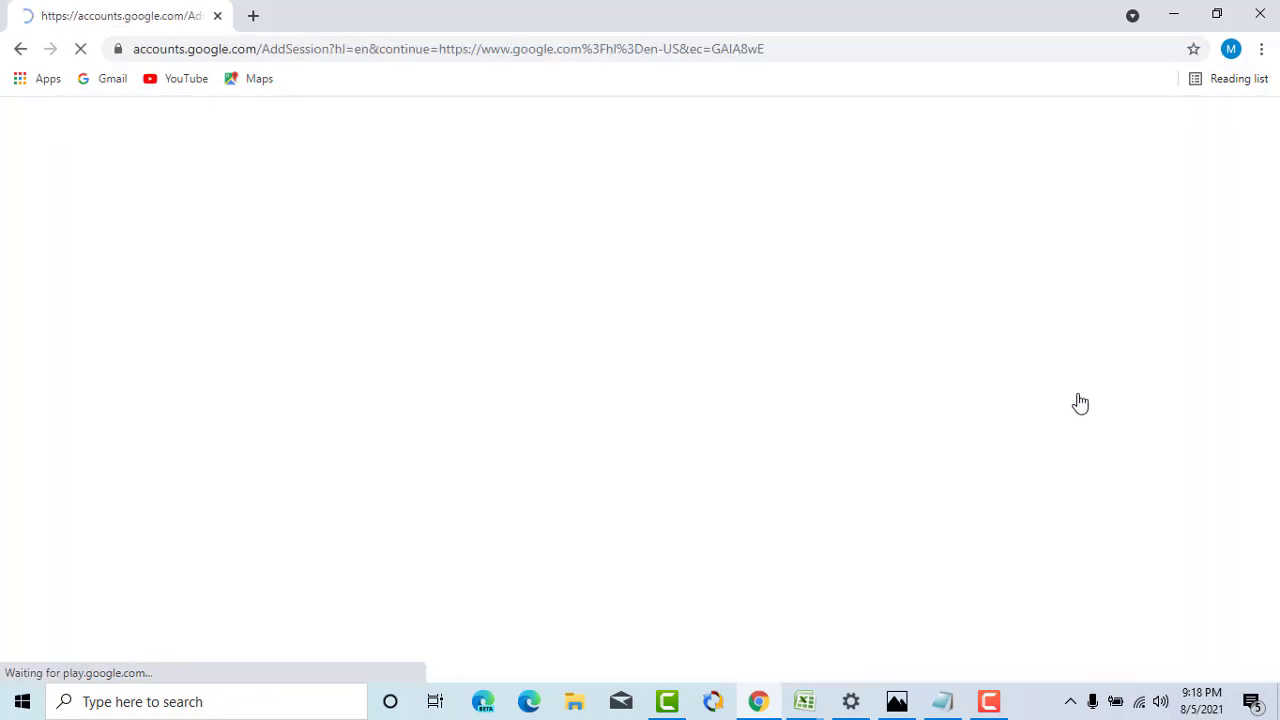
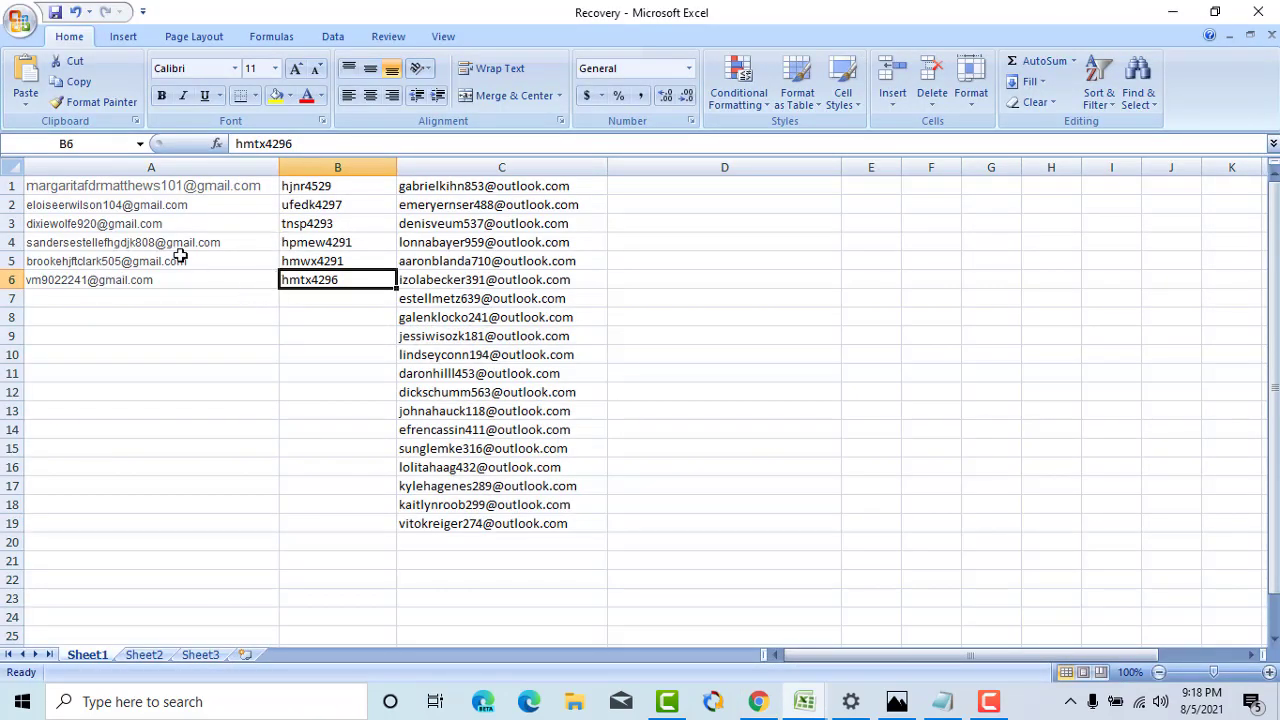
Step: Copy the Gmail address from cell A2 and switch to the Chrome sign-in page
click(205, 204)
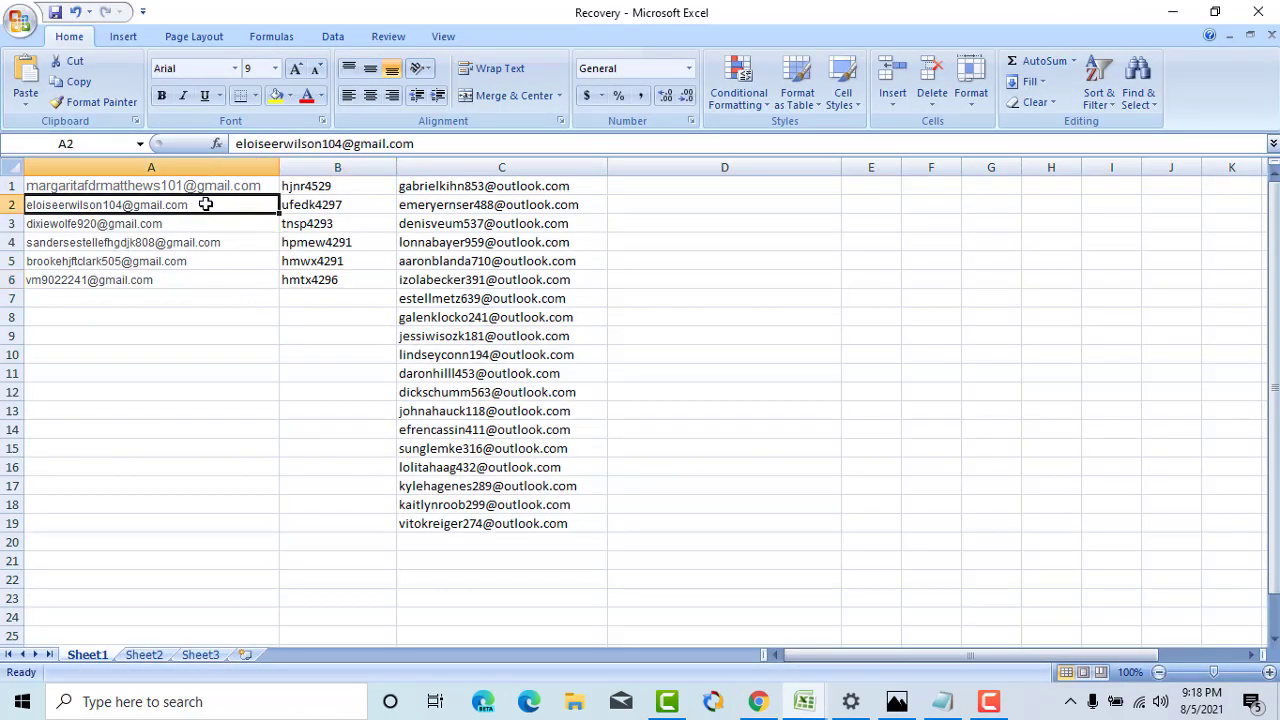
key(ctrl+c)
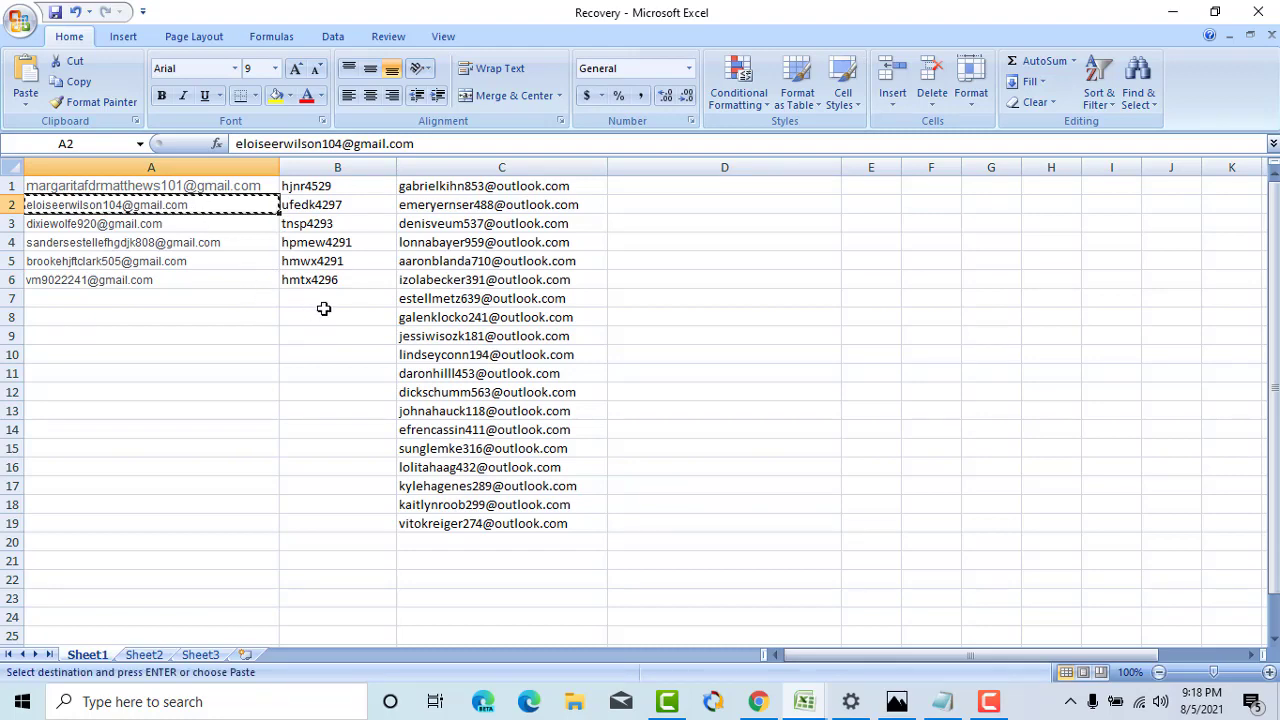
click(758, 701)
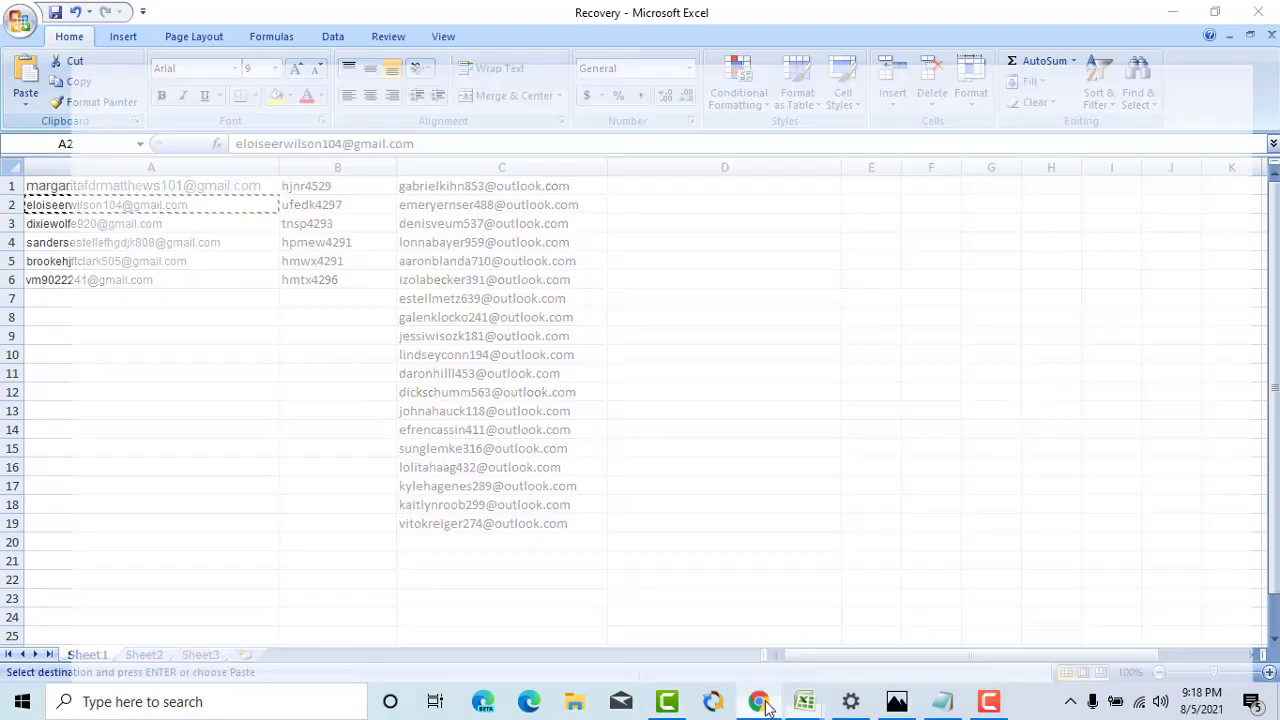
Step: Paste the copied Gmail address into the Email or phone field and continue
key(ctrl+v)
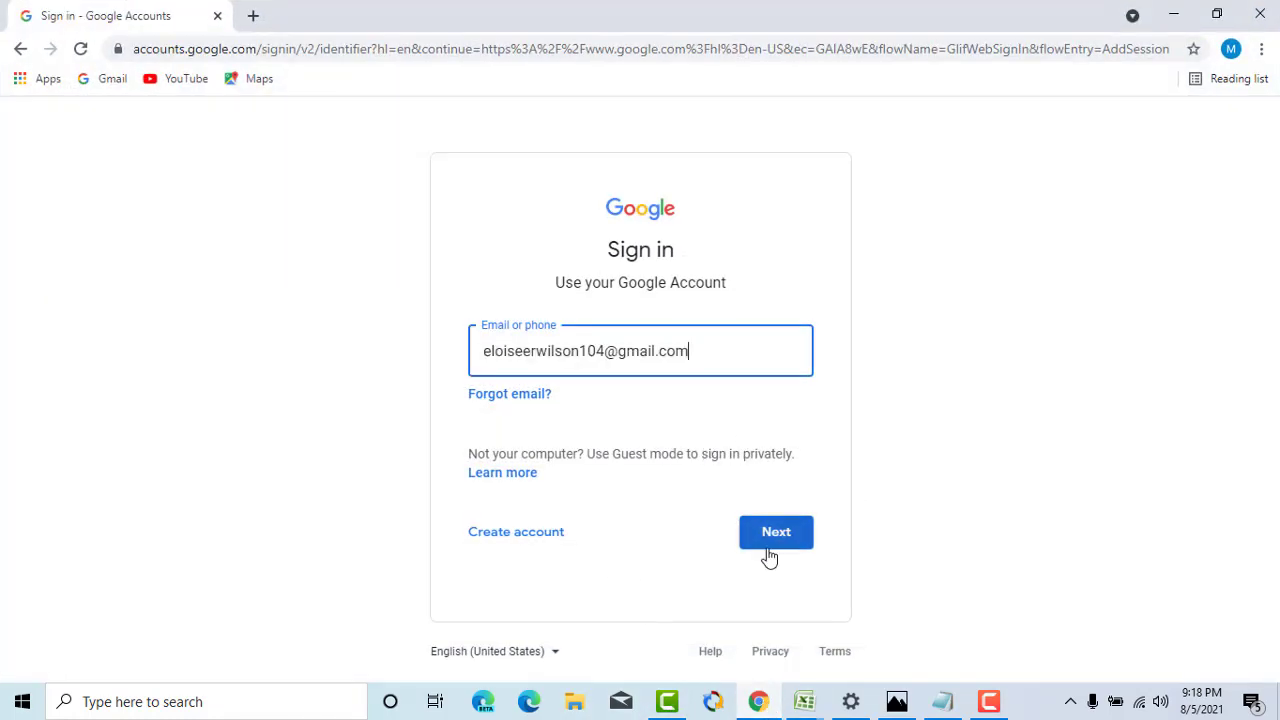
click(774, 540)
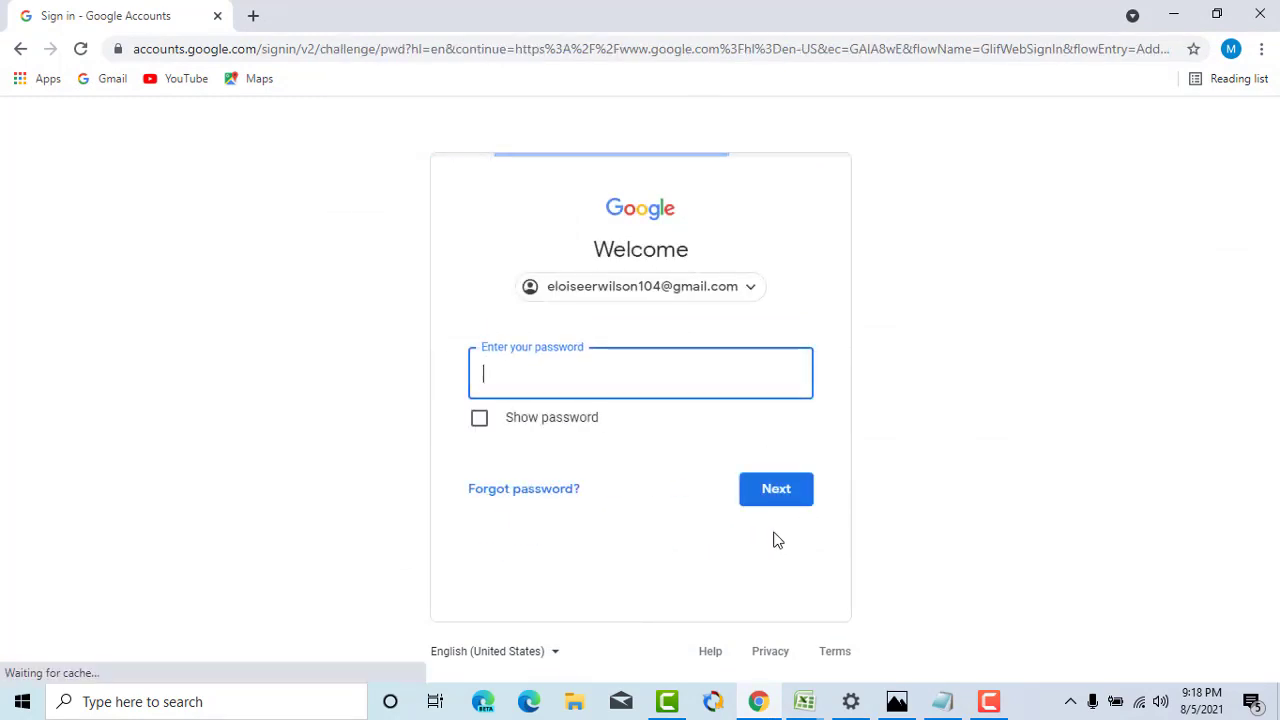
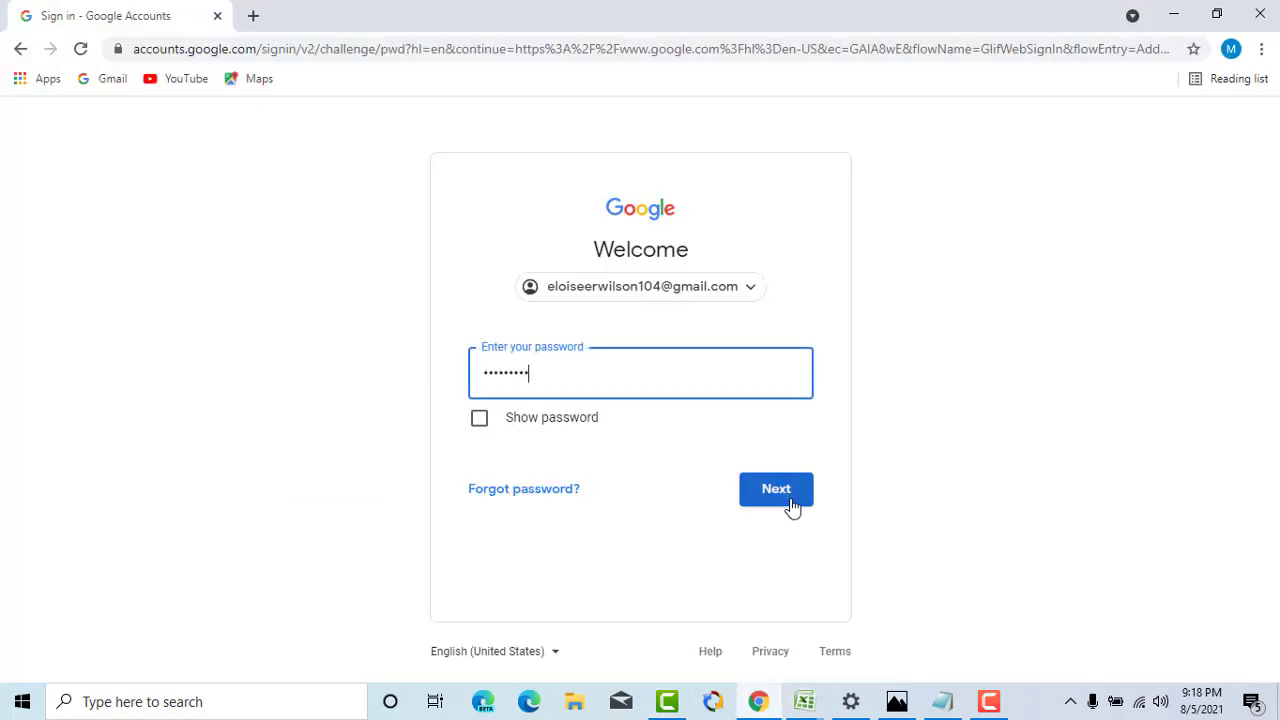
Step: Finish signing in with the password, declining a separate Chrome profile and skipping the extra account details
click(786, 495)
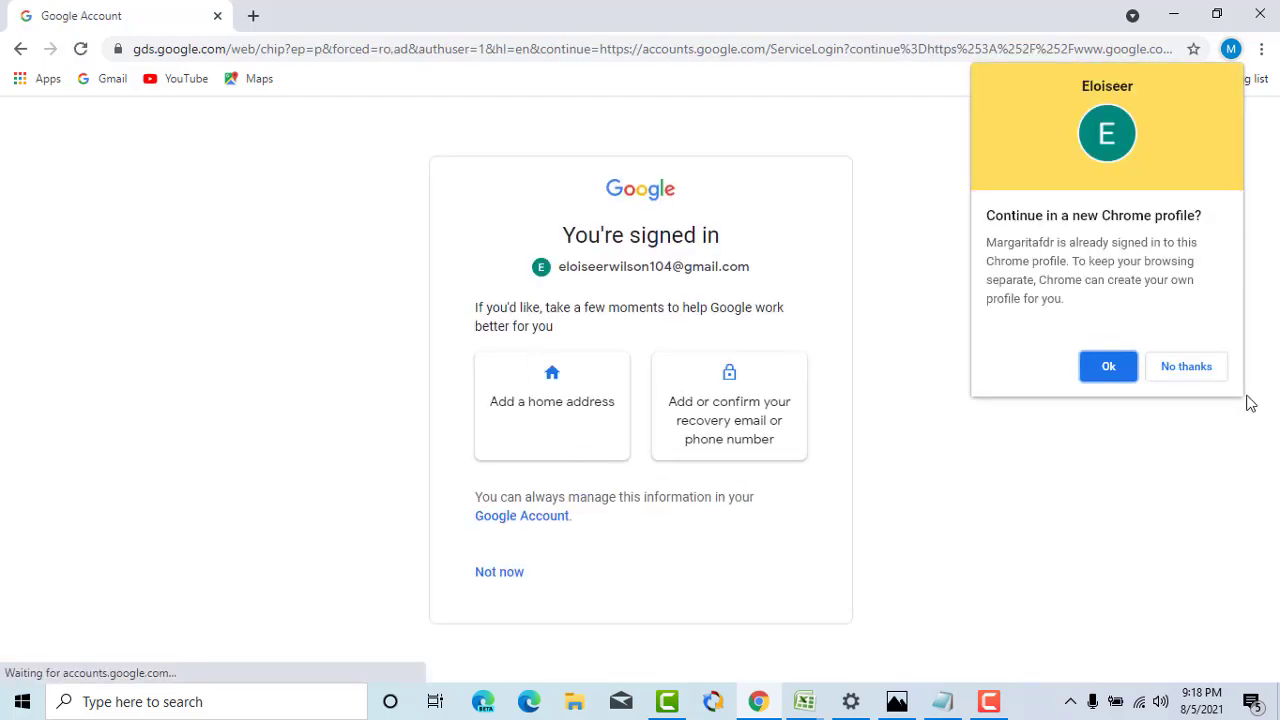
click(1187, 367)
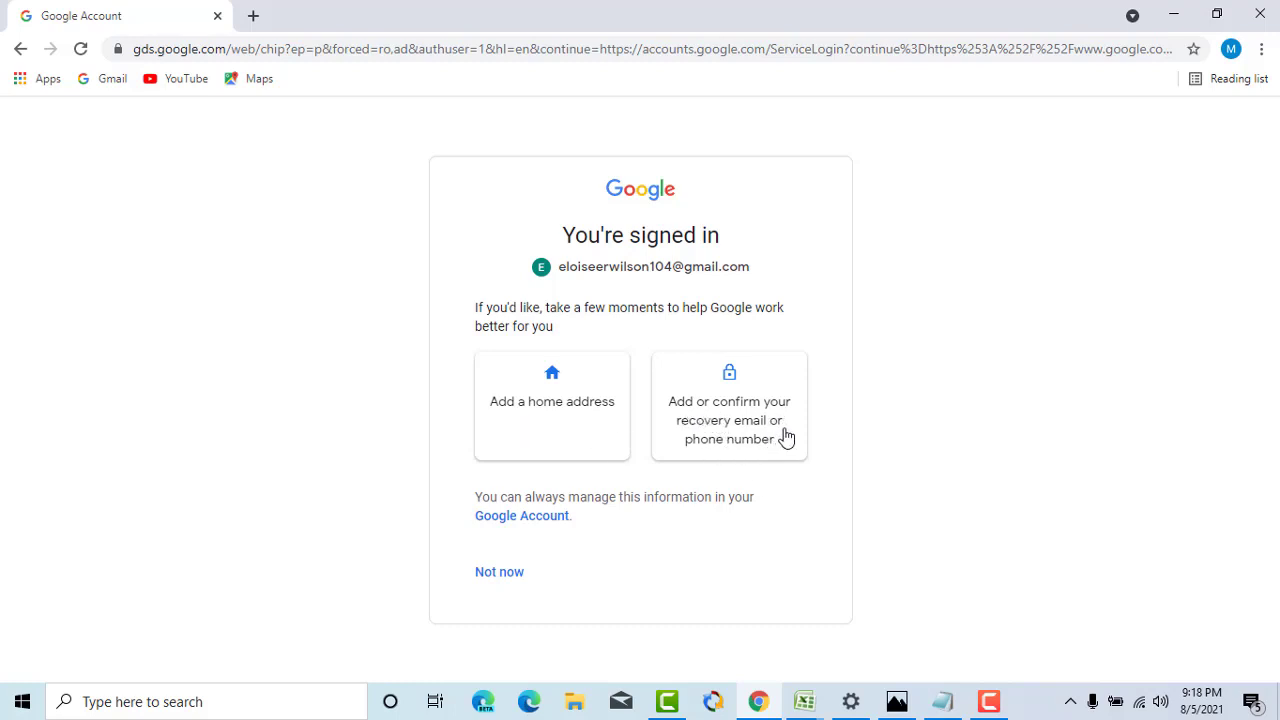
click(500, 574)
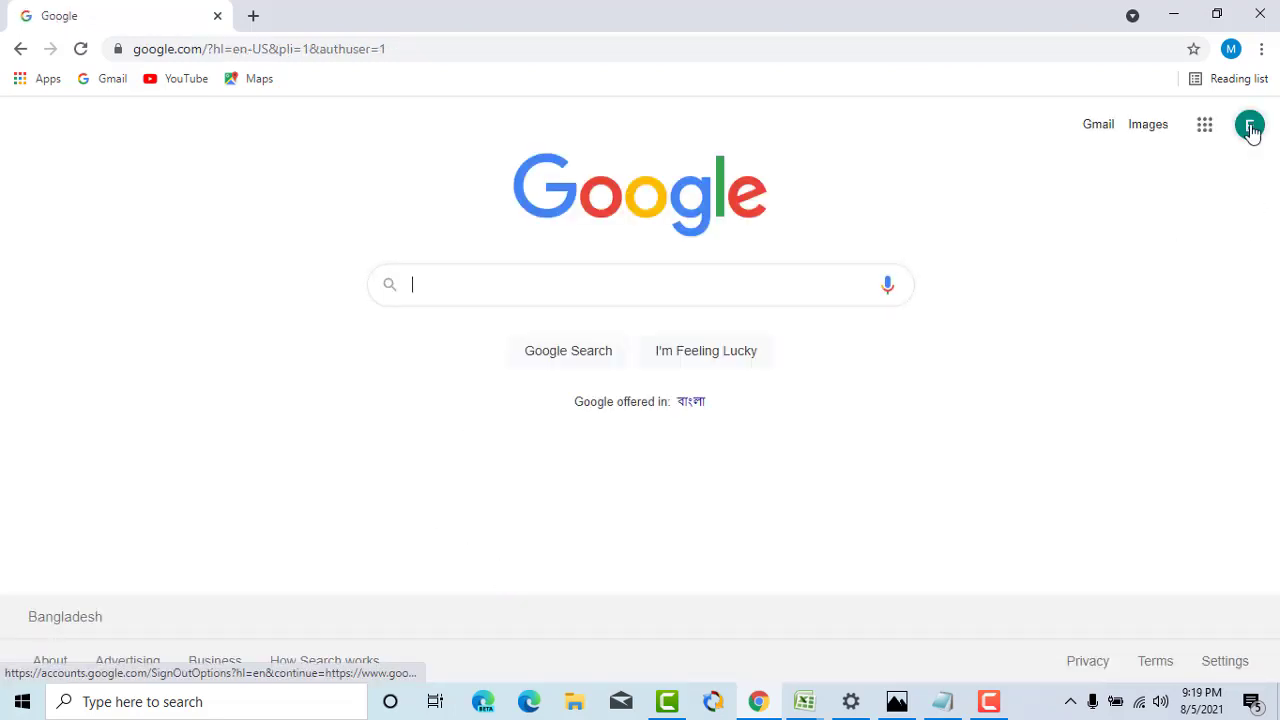
Step: Go to the Security settings of the signed-in account's Google Account page
click(1250, 128)
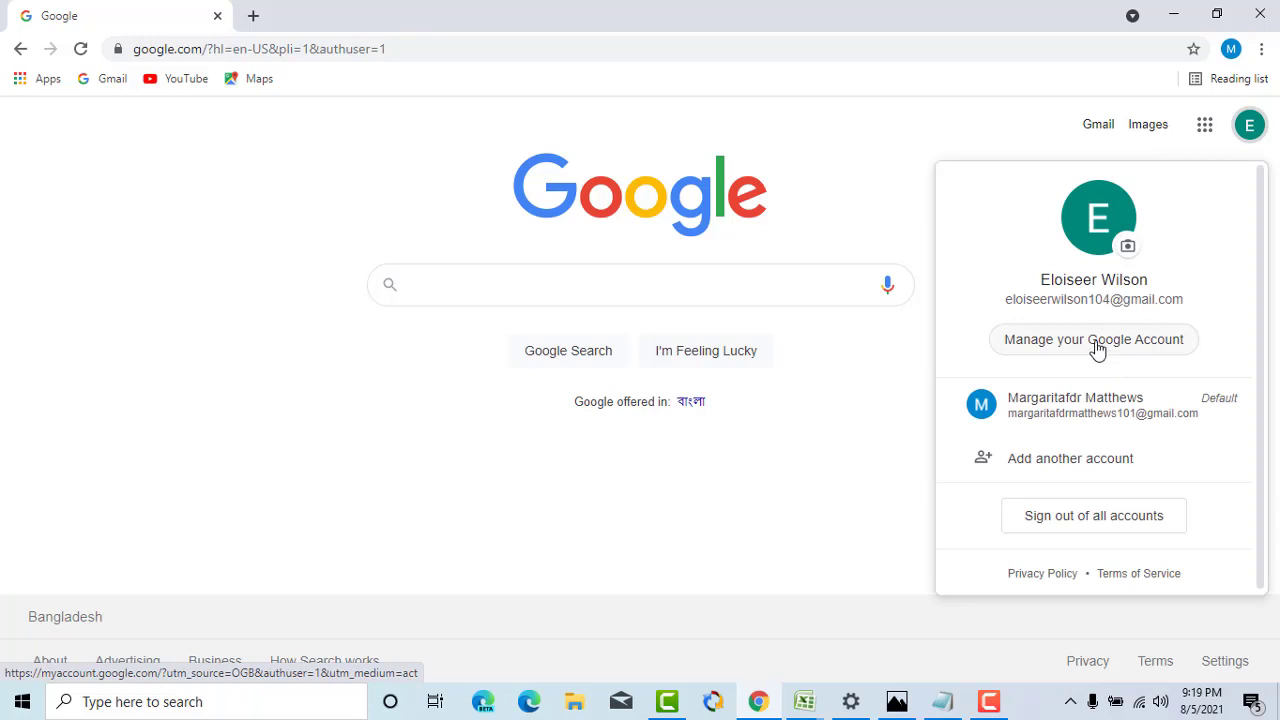
click(1097, 341)
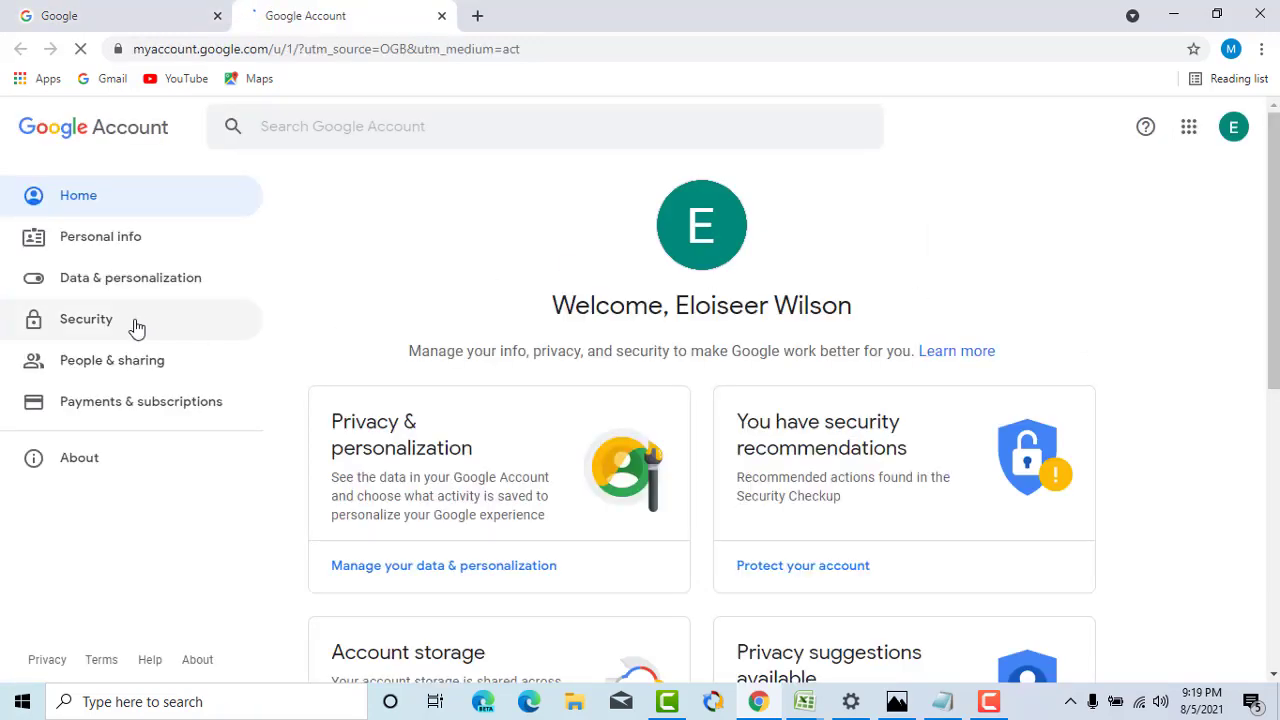
click(134, 326)
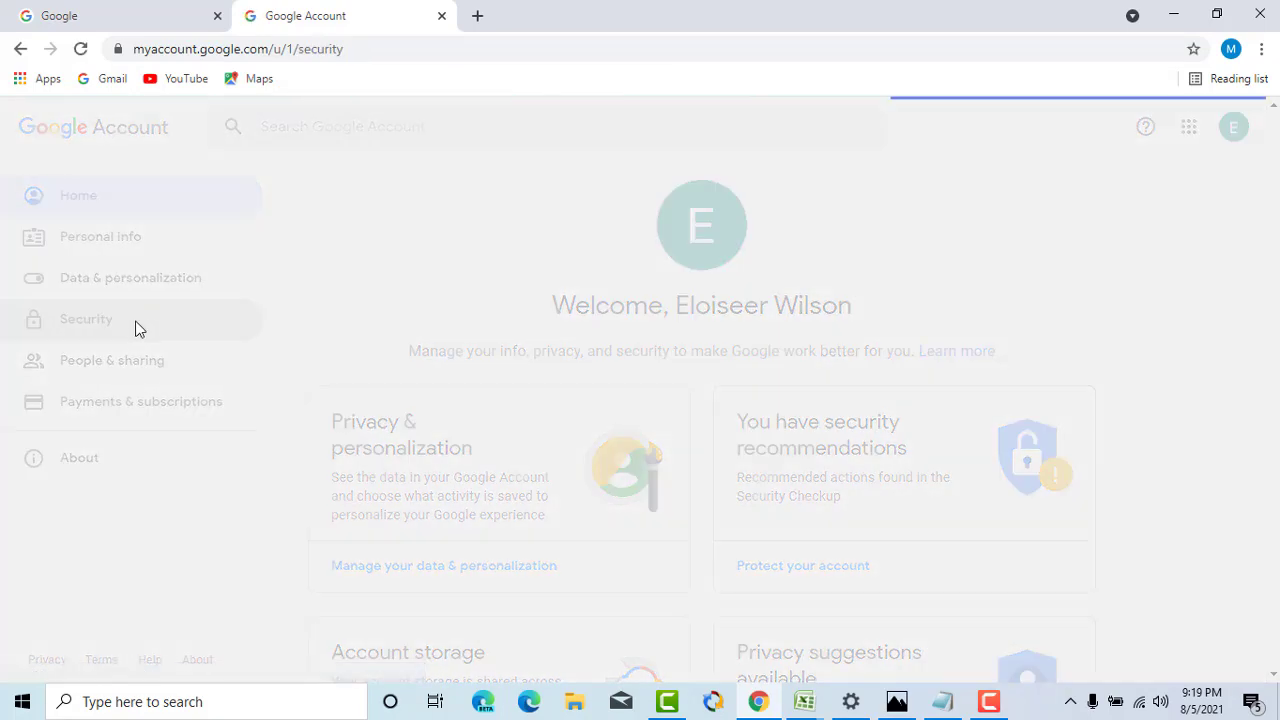
Step: Open the Recovery email setting on the Security page, bringing up the password re-verification prompt
scroll(640, 431, down, 6)
scroll(640, 431, down, 4)
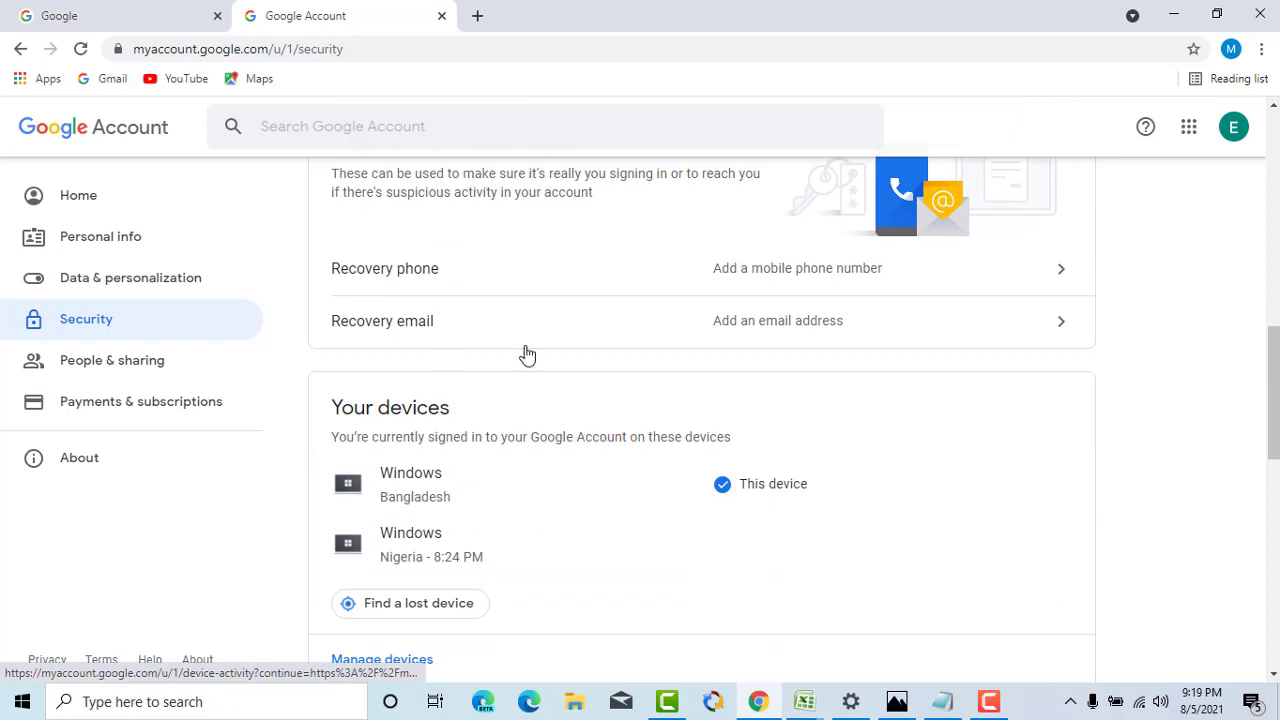
scroll(430, 356, up, 2)
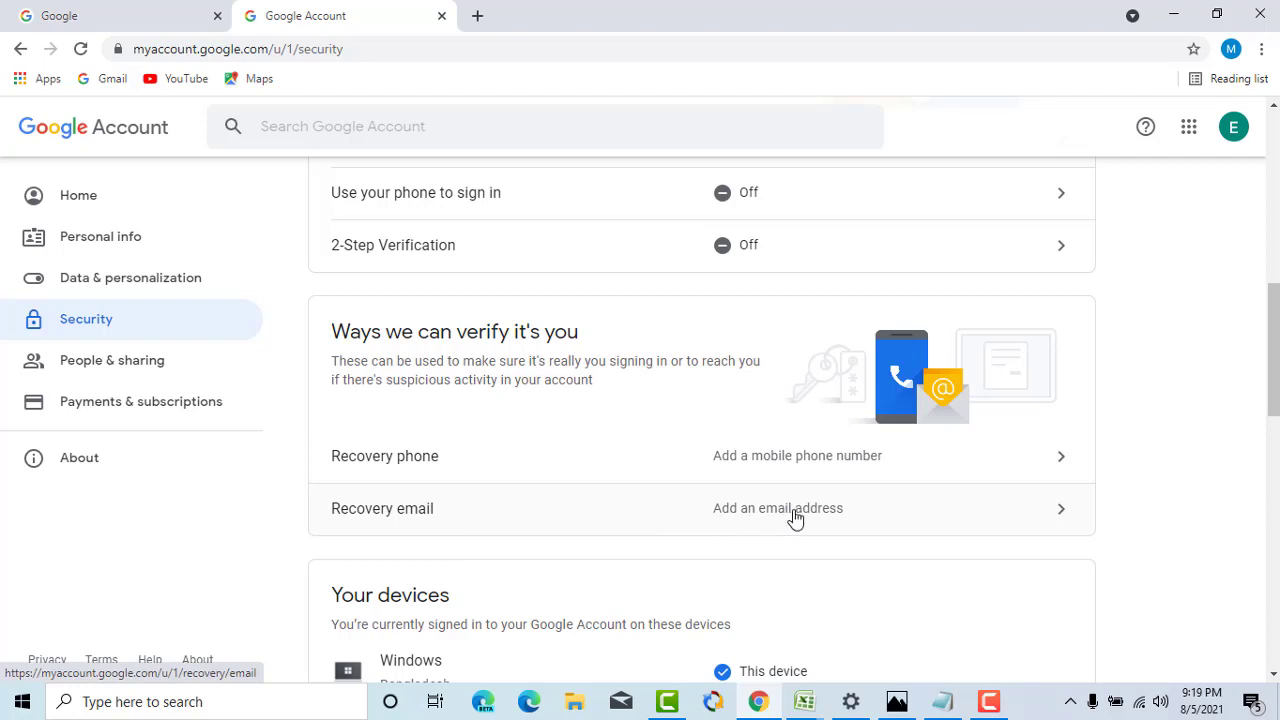
click(865, 521)
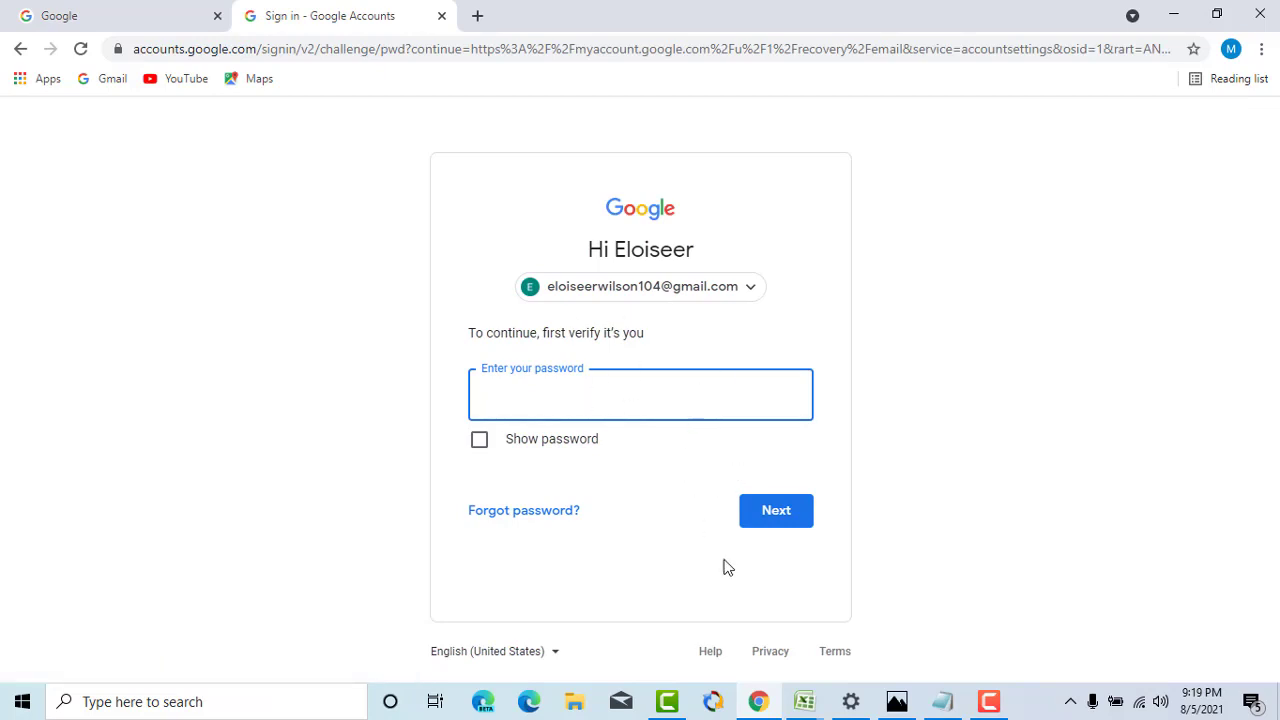
click(812, 704)
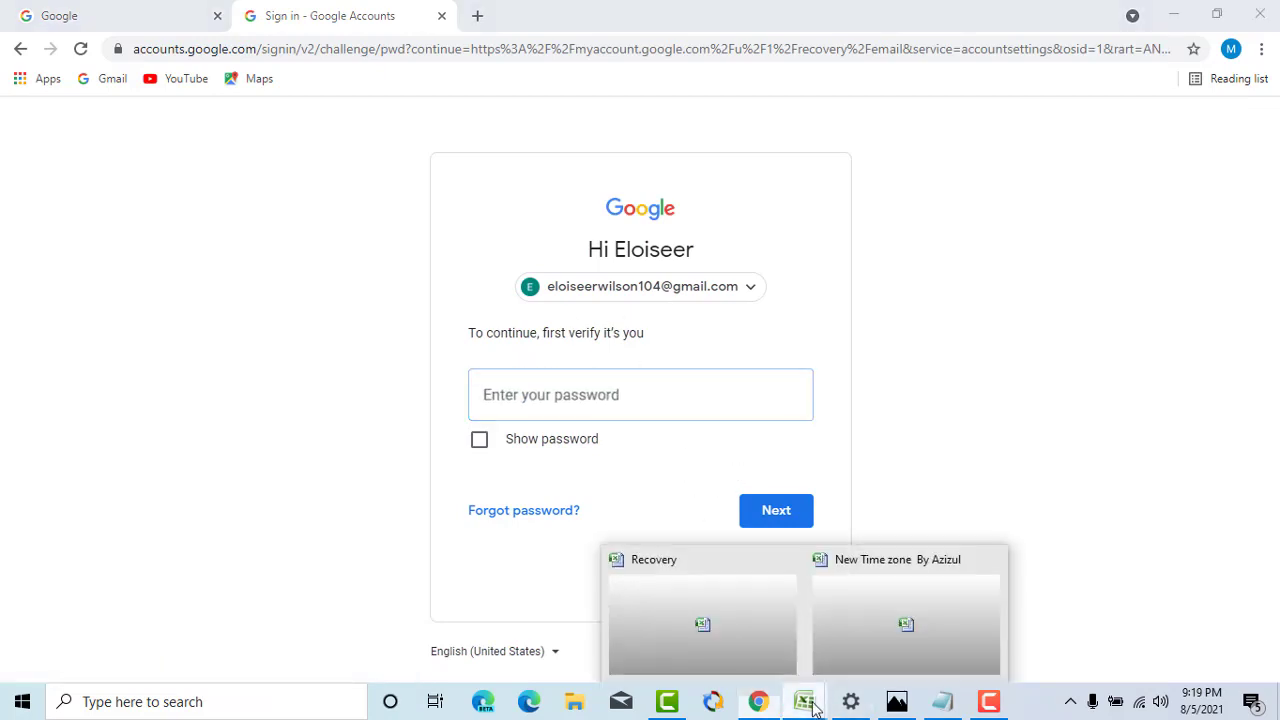
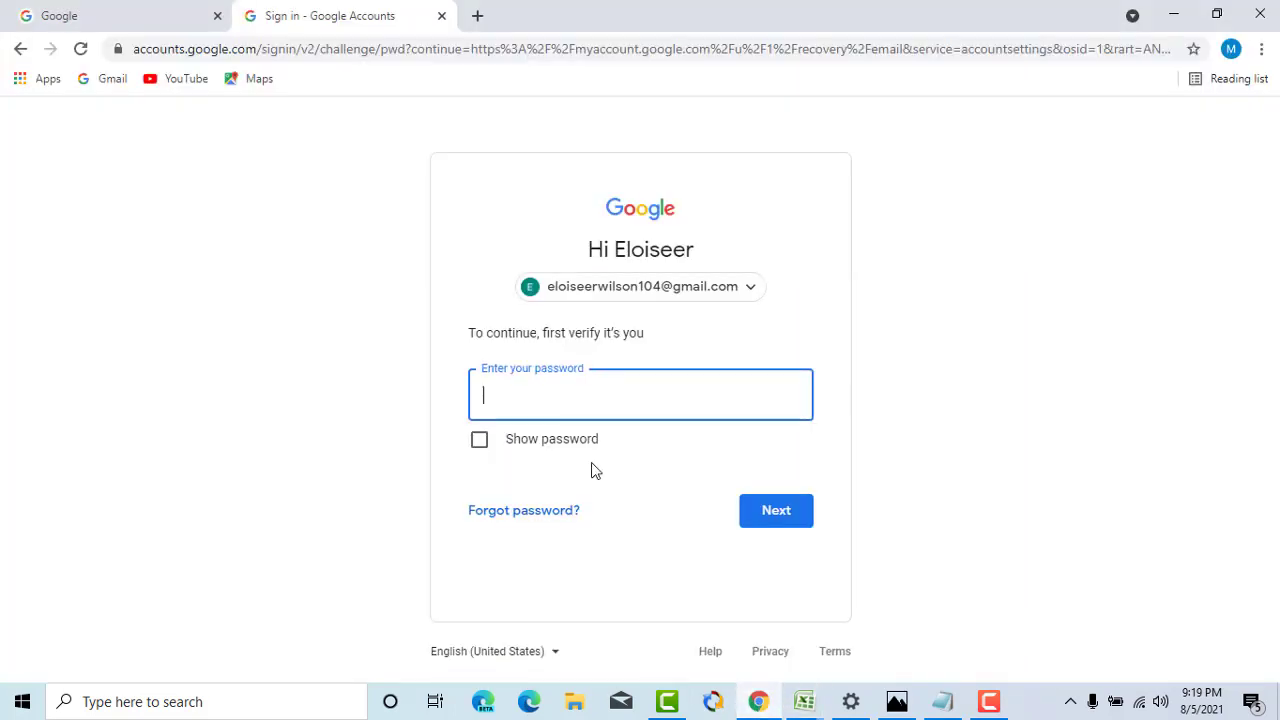
Step: Submit the account password, then copy the row-2 outlook.com address from cell C2 in Excel
click(787, 512)
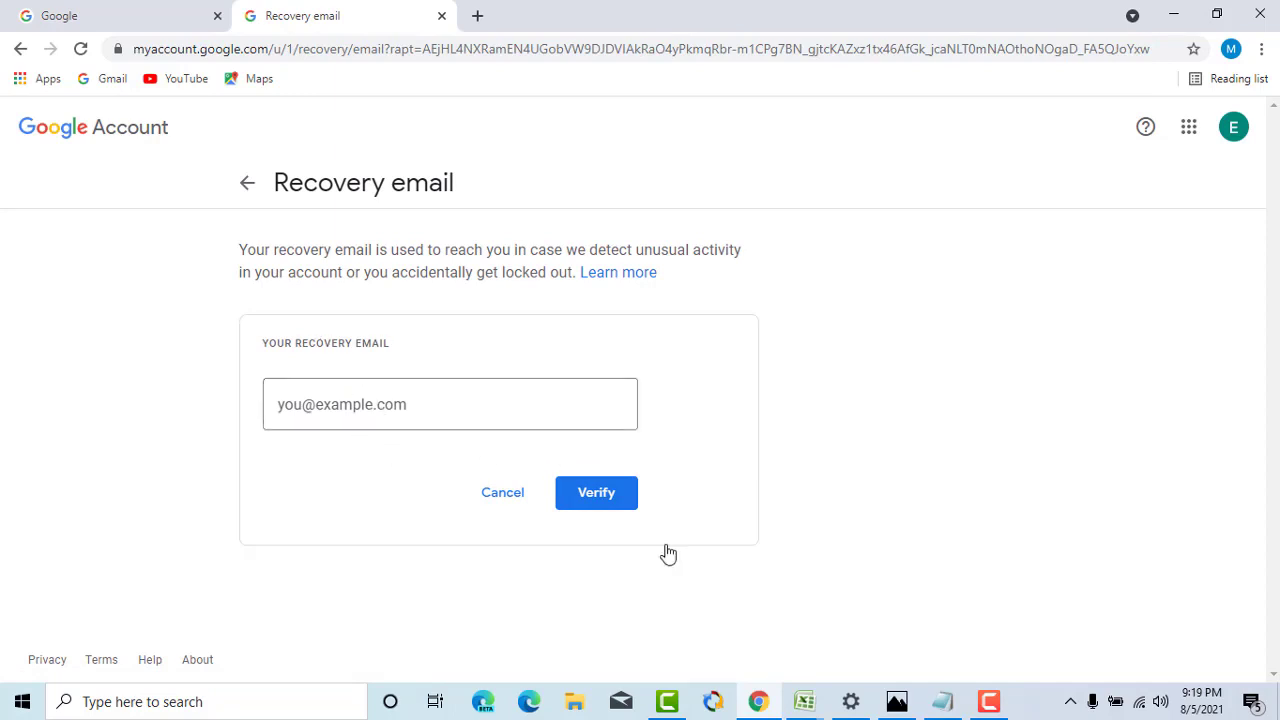
click(806, 703)
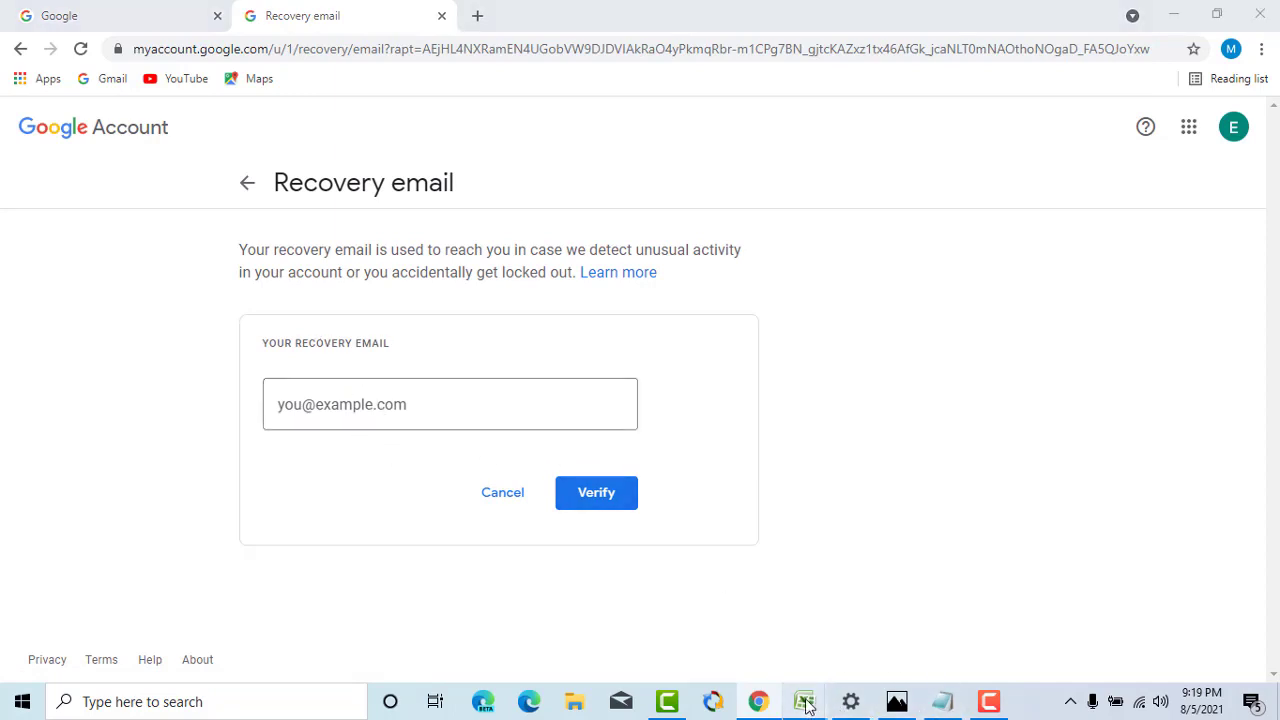
click(757, 636)
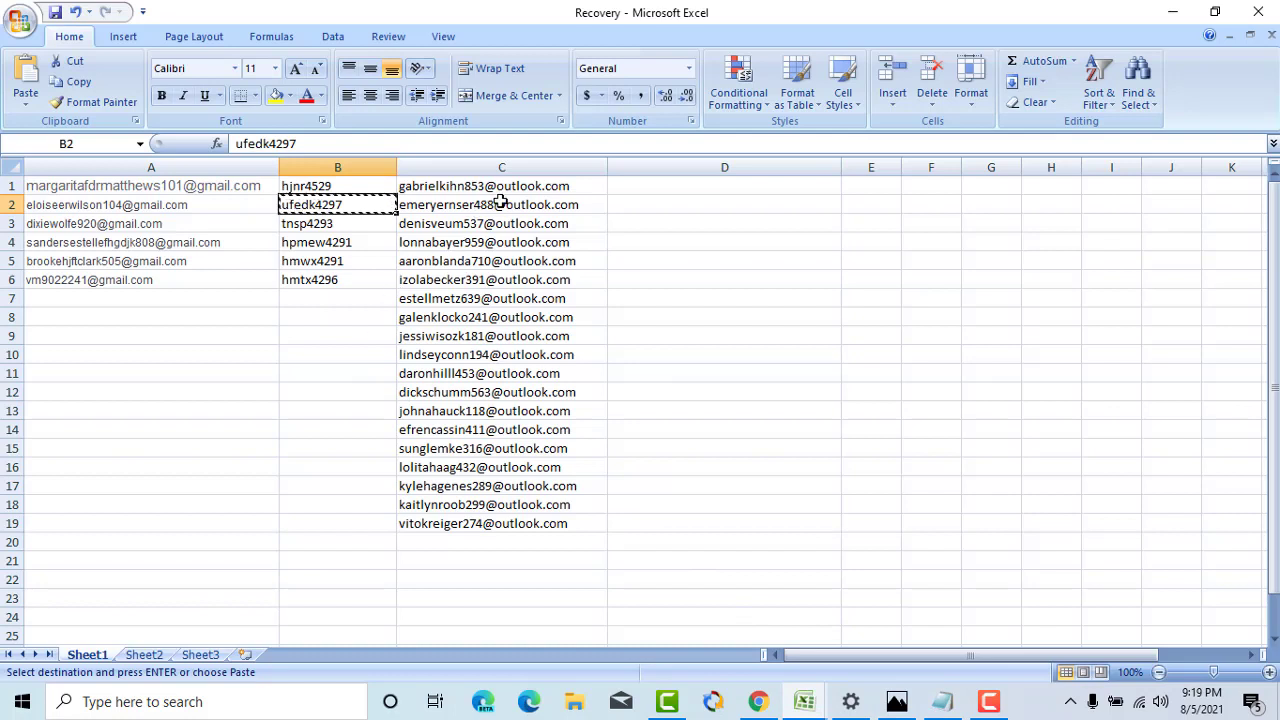
click(596, 205)
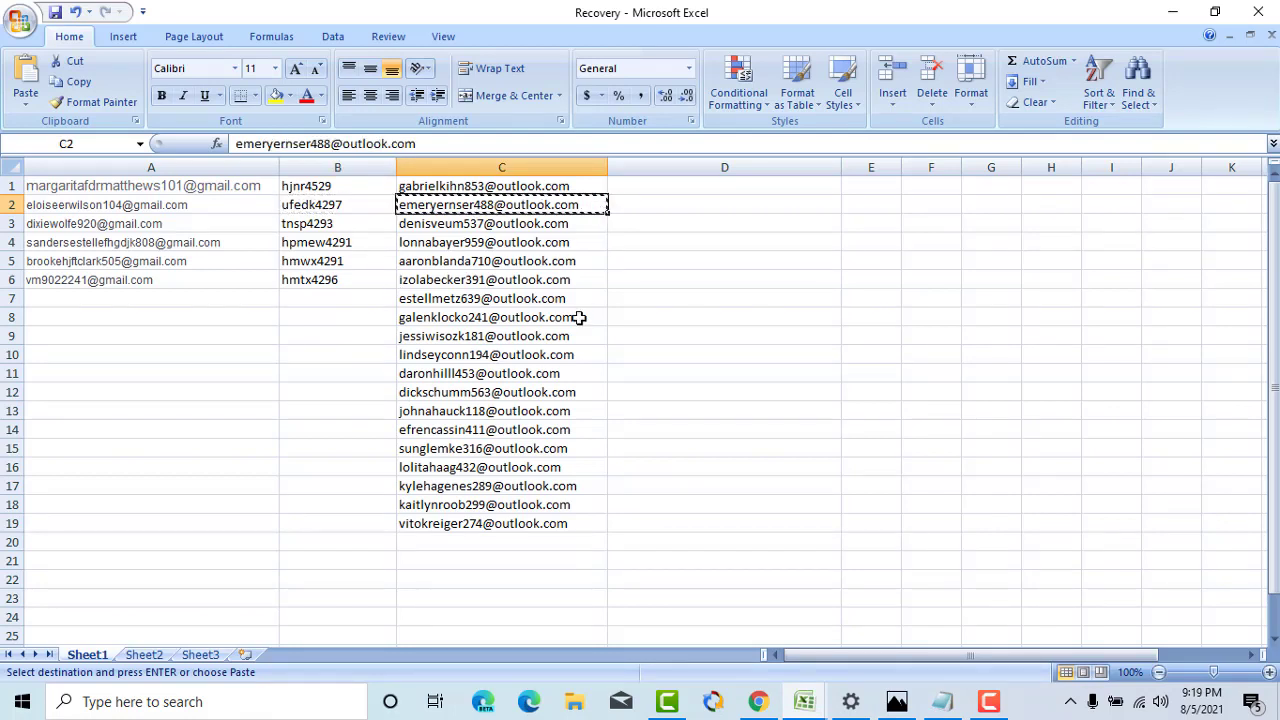
key(ctrl+c)
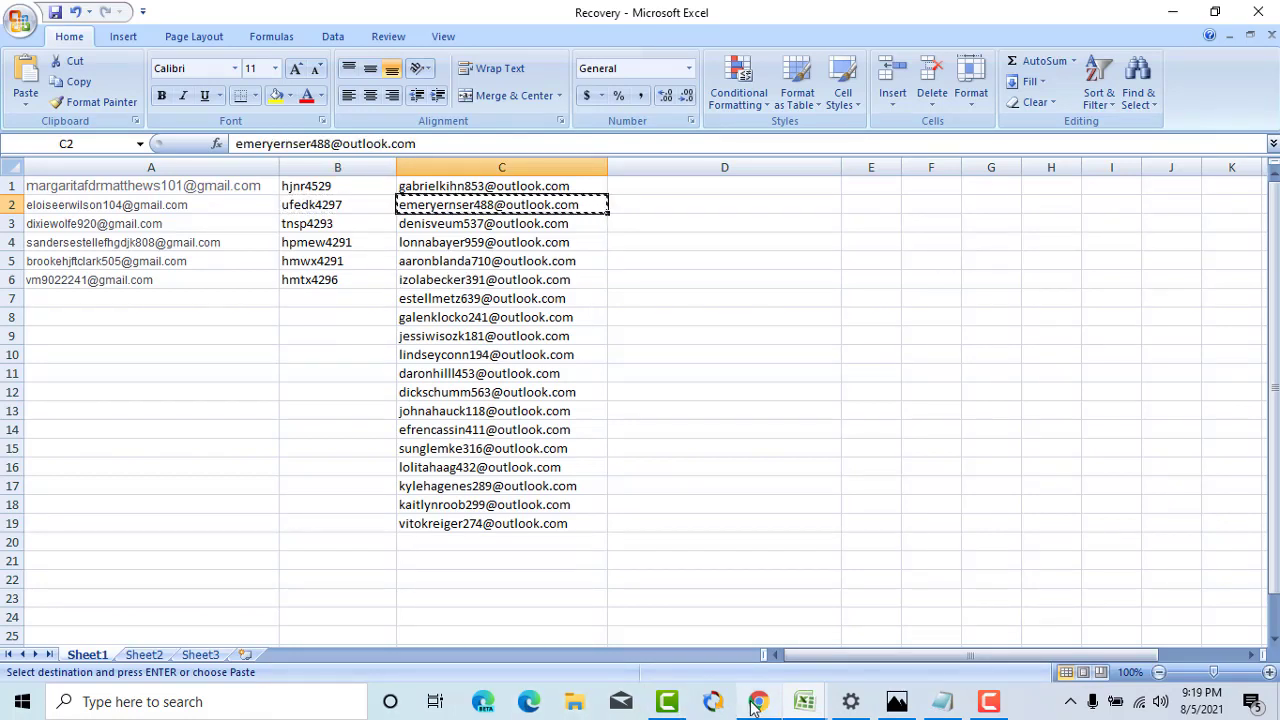
Step: Paste the outlook.com address as the recovery email, cancel the verification code prompt, and close that tab
mouse_move(757, 701)
click(757, 651)
click(466, 412)
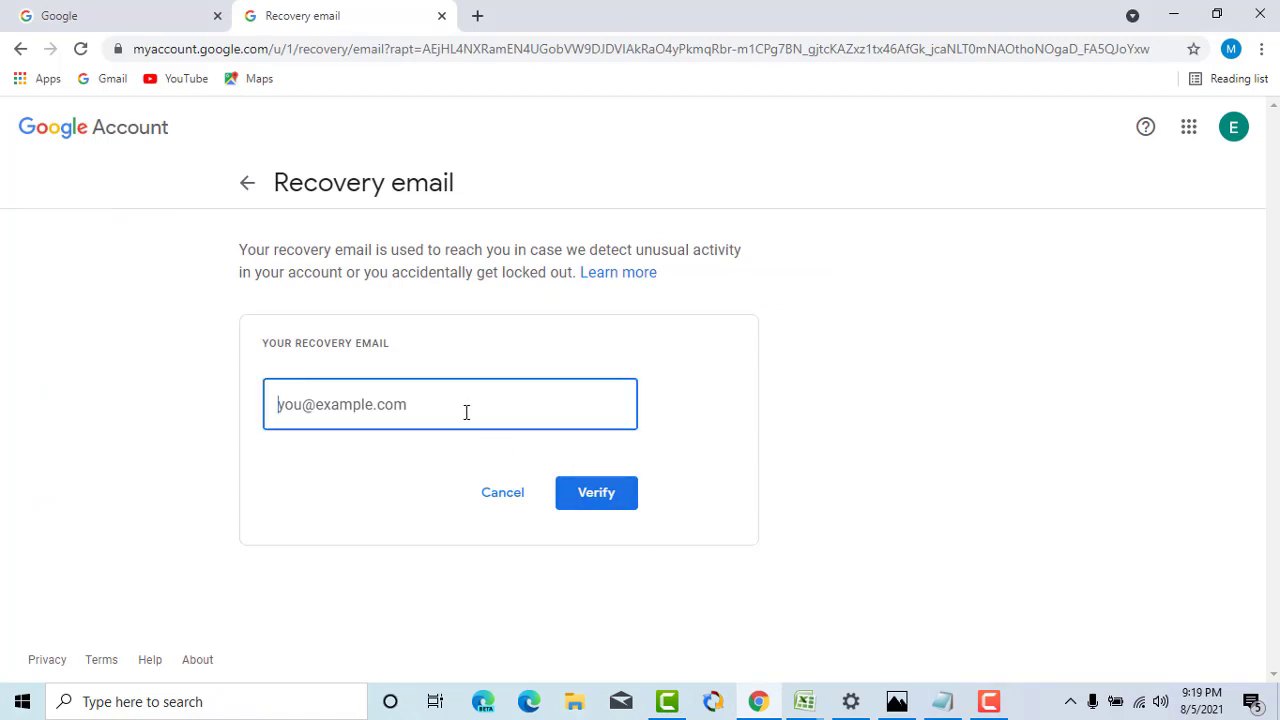
key(ctrl+v)
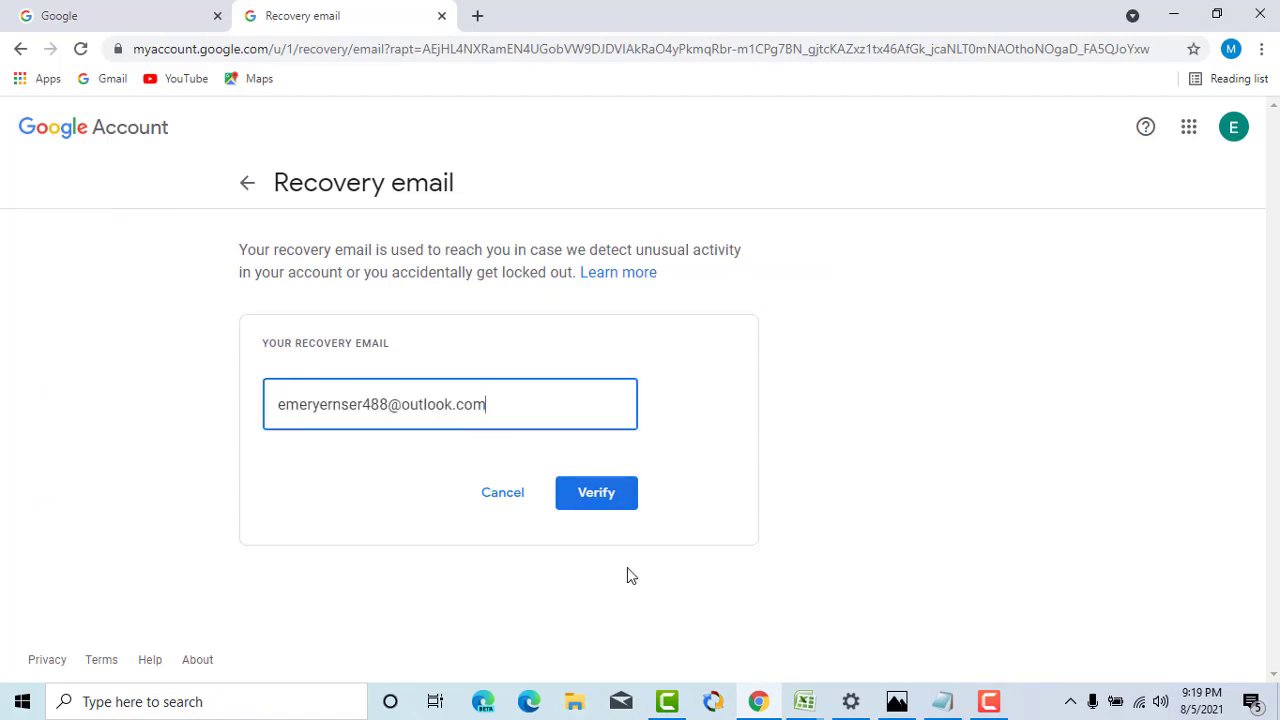
click(622, 508)
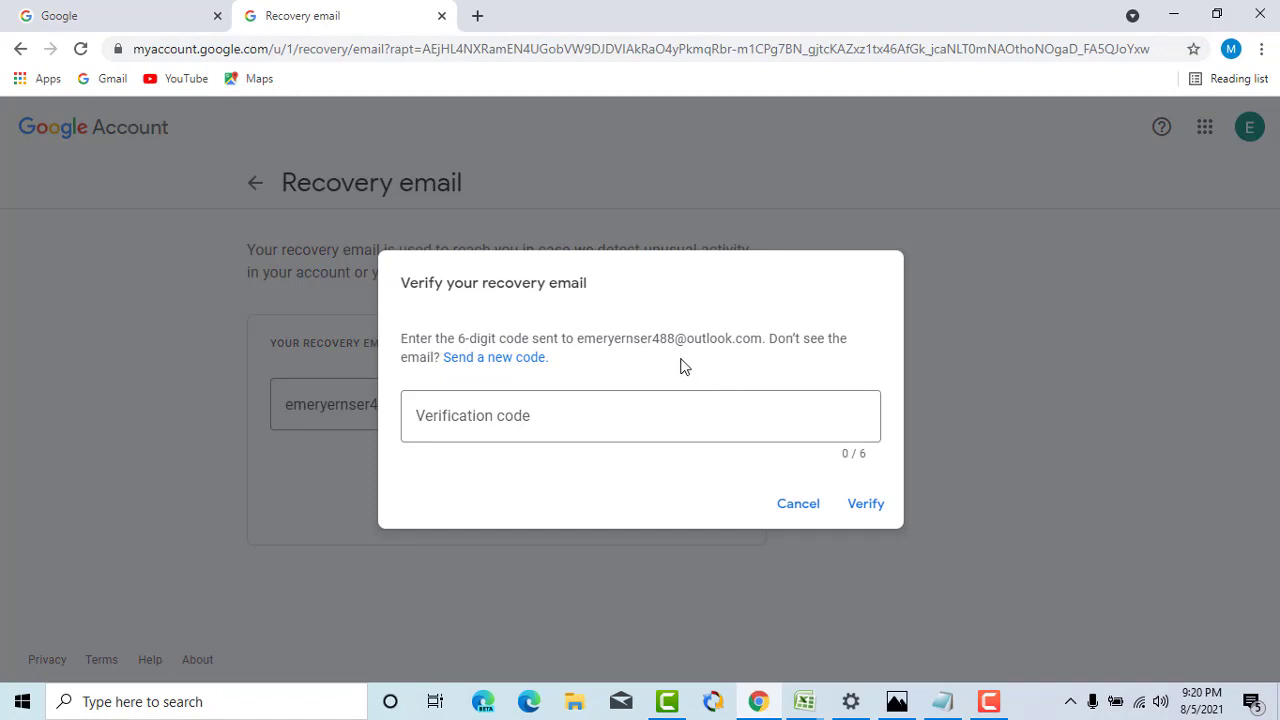
click(798, 504)
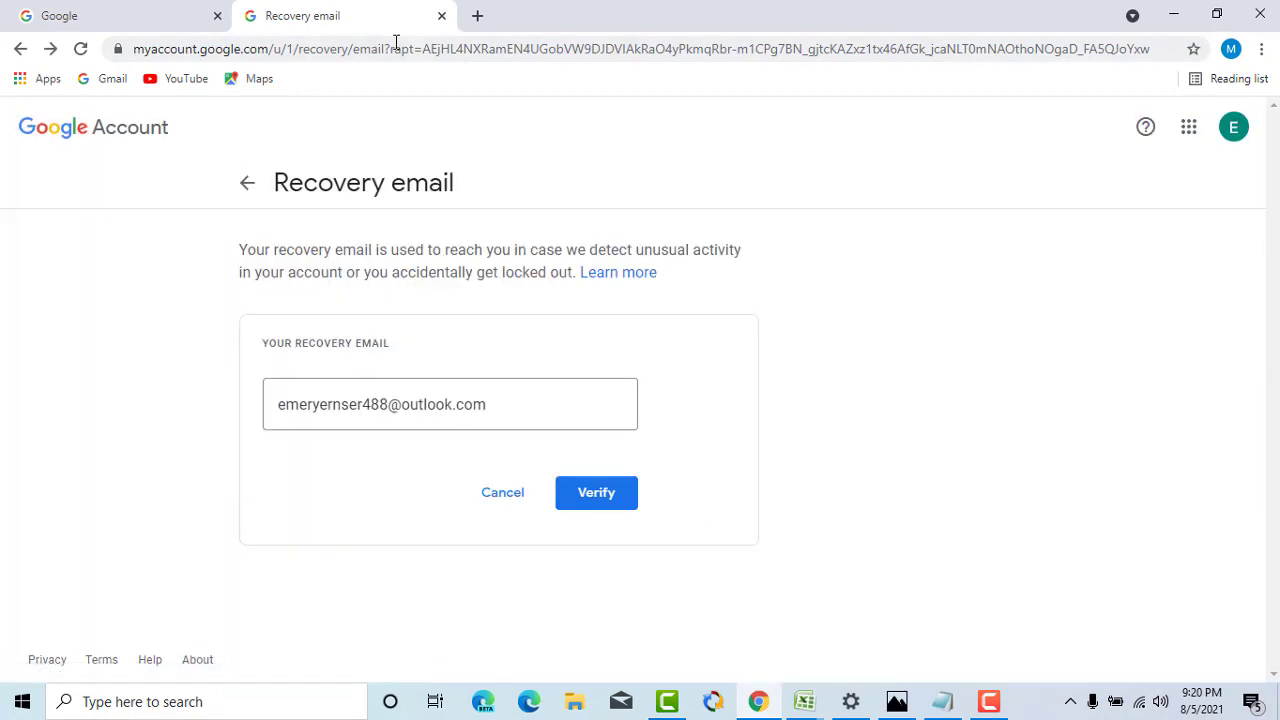
click(441, 17)
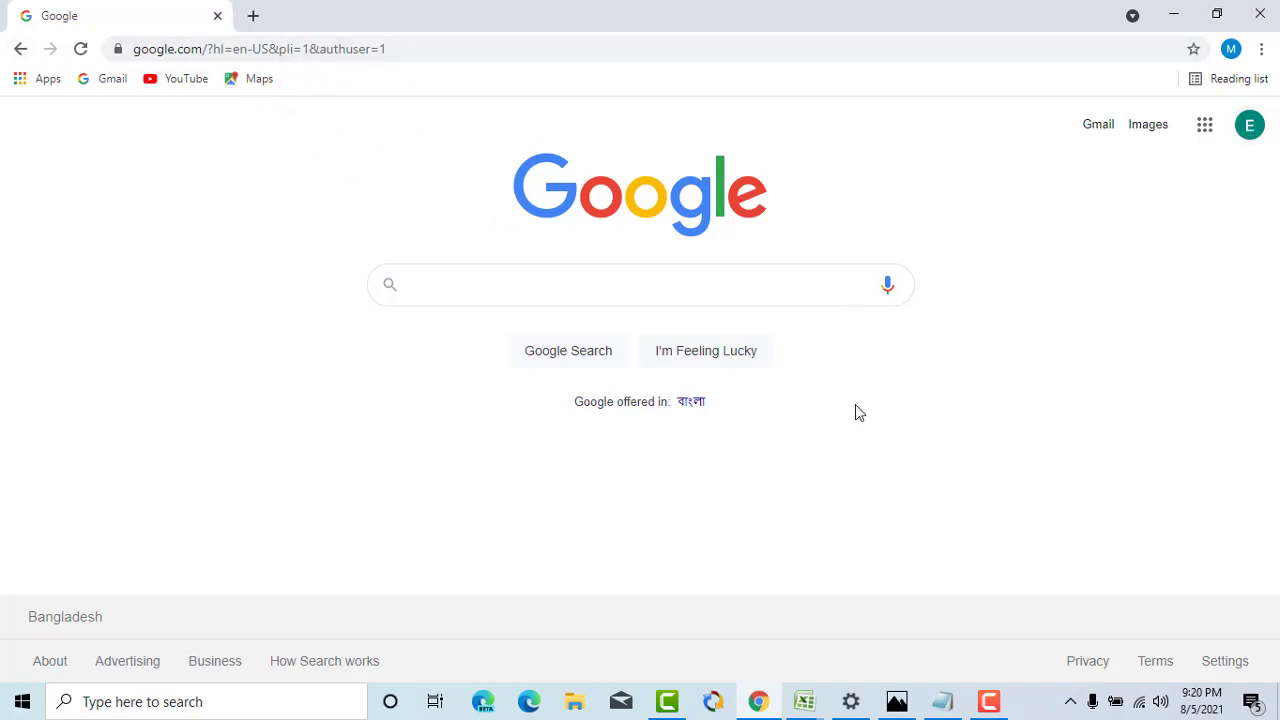
Step: Sign out of all Google accounts and return to the sign-in page
click(1250, 127)
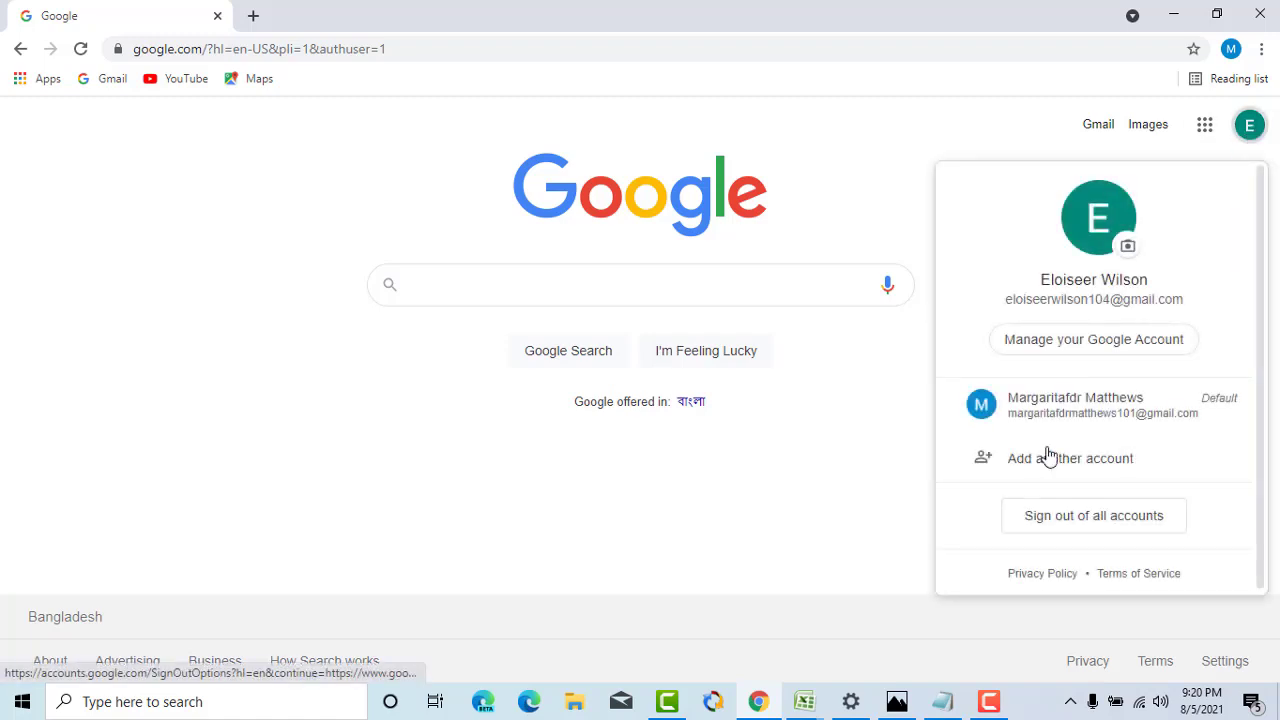
click(1086, 517)
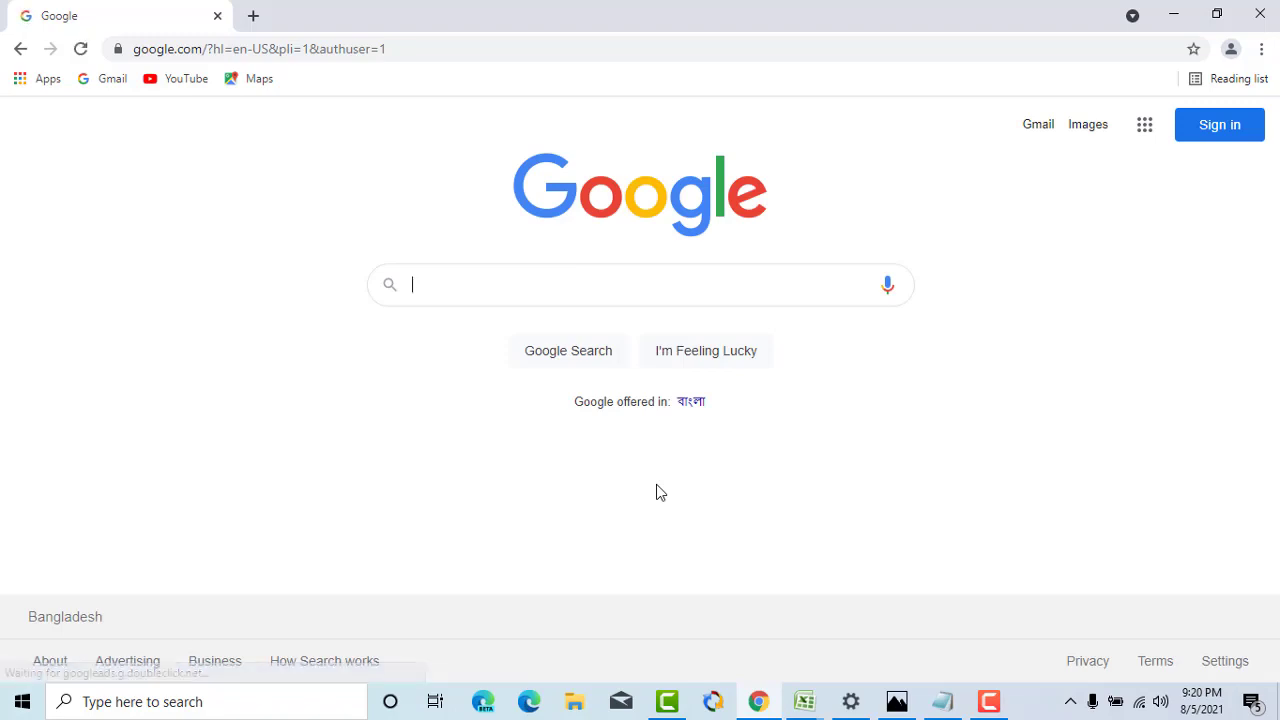
click(1219, 126)
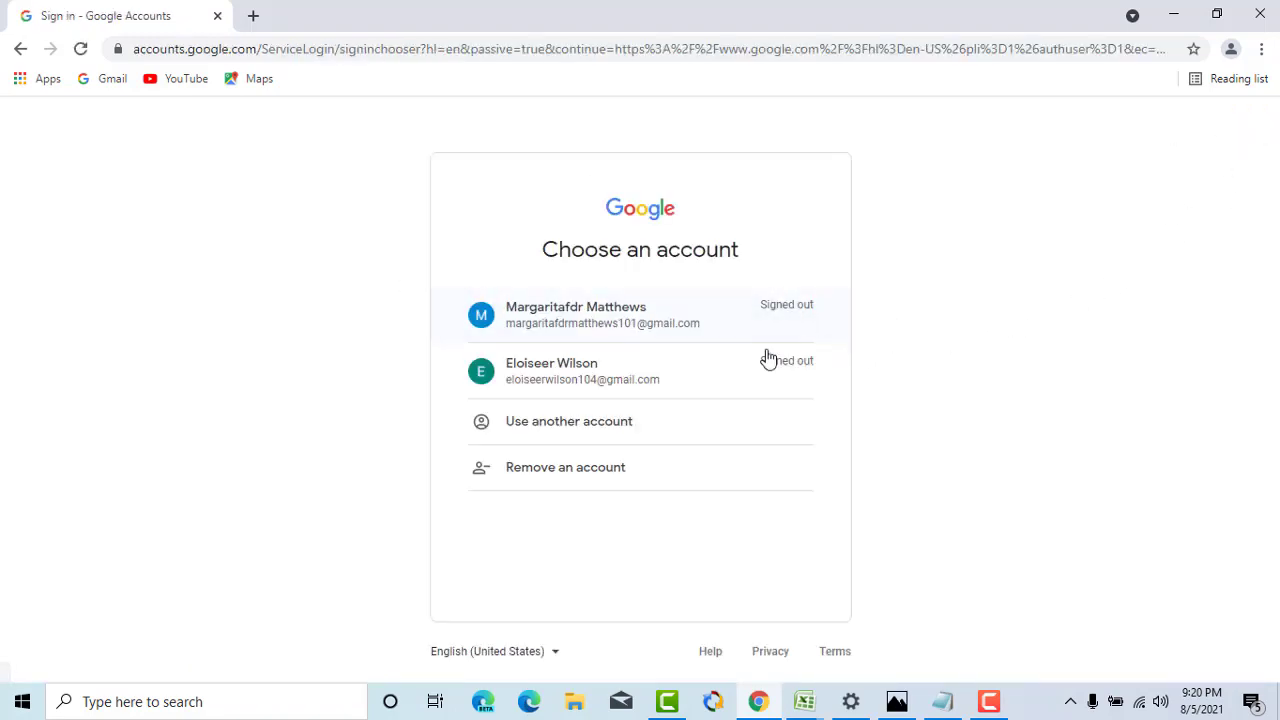
Step: Remove both saved Gmail accounts from the chooser and bring the Recovery workbook forward
click(594, 476)
click(803, 403)
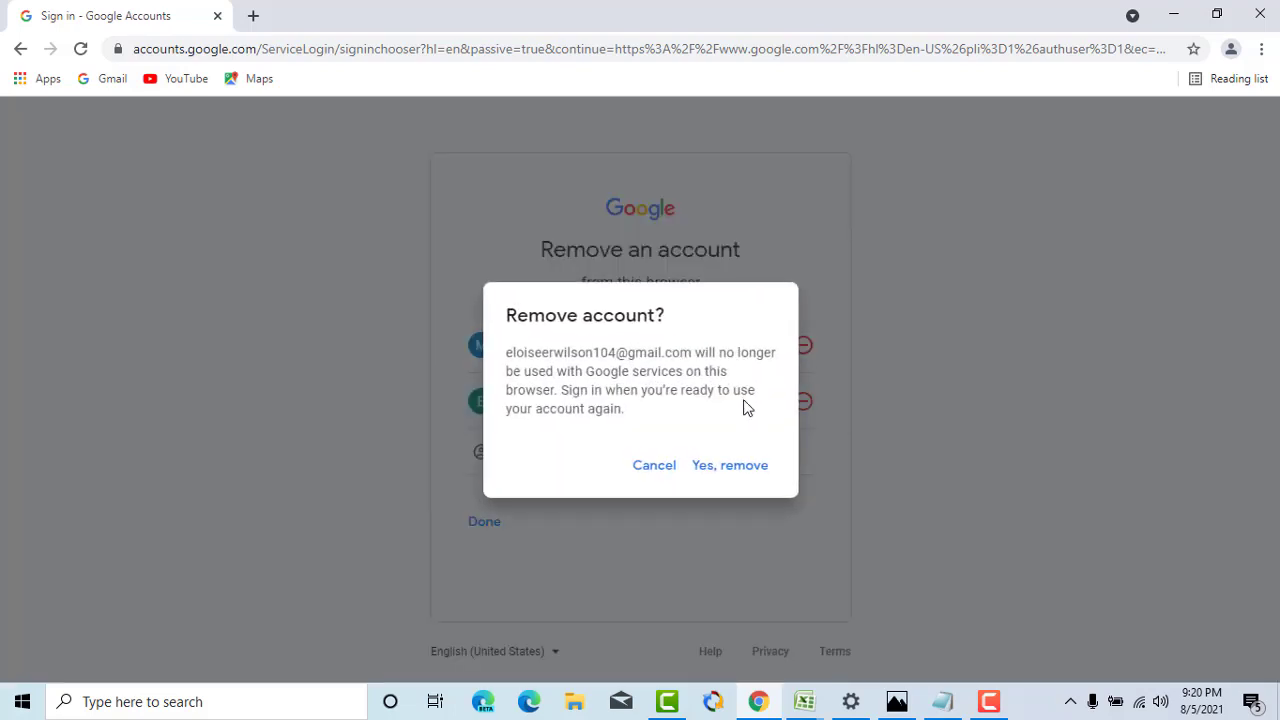
click(730, 466)
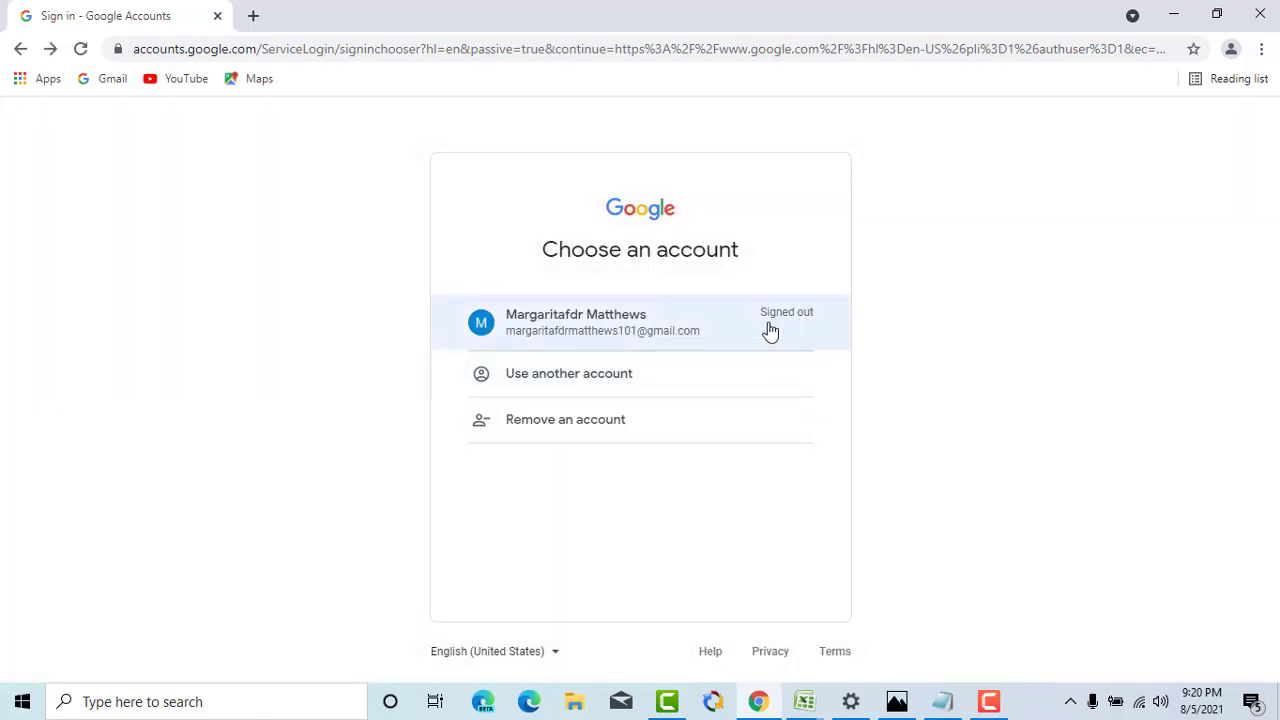
click(606, 420)
click(803, 346)
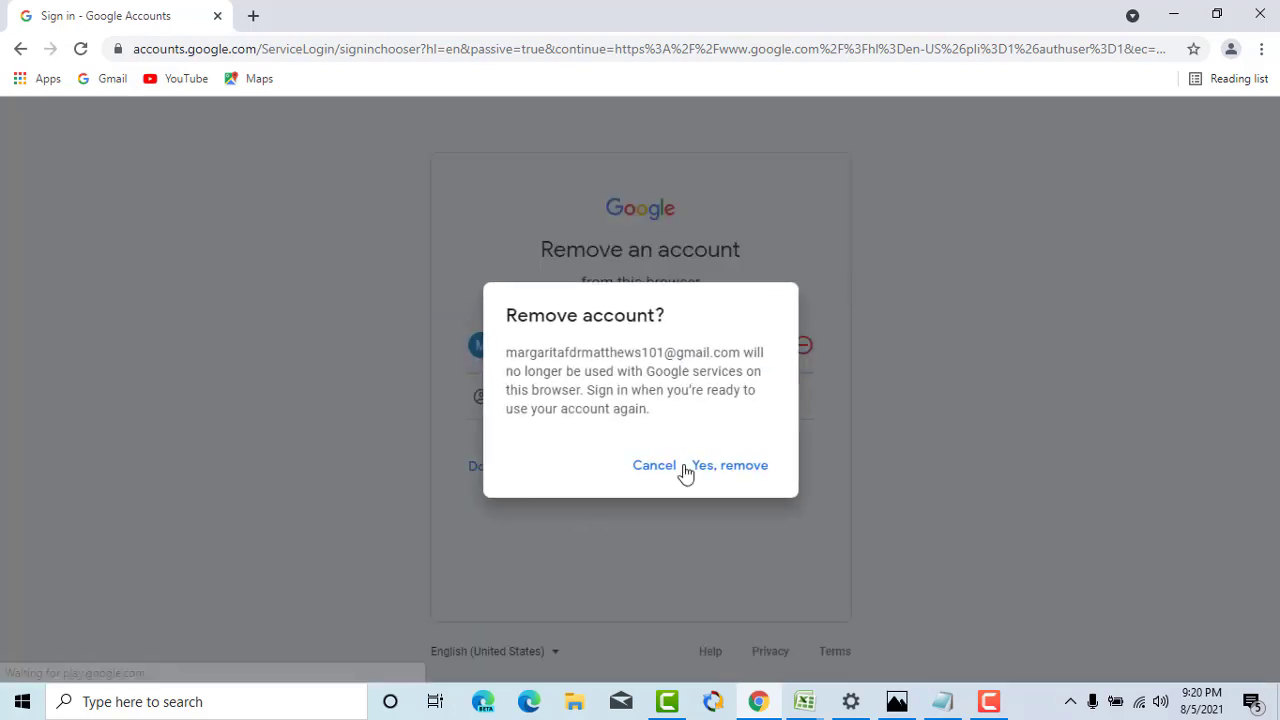
click(752, 470)
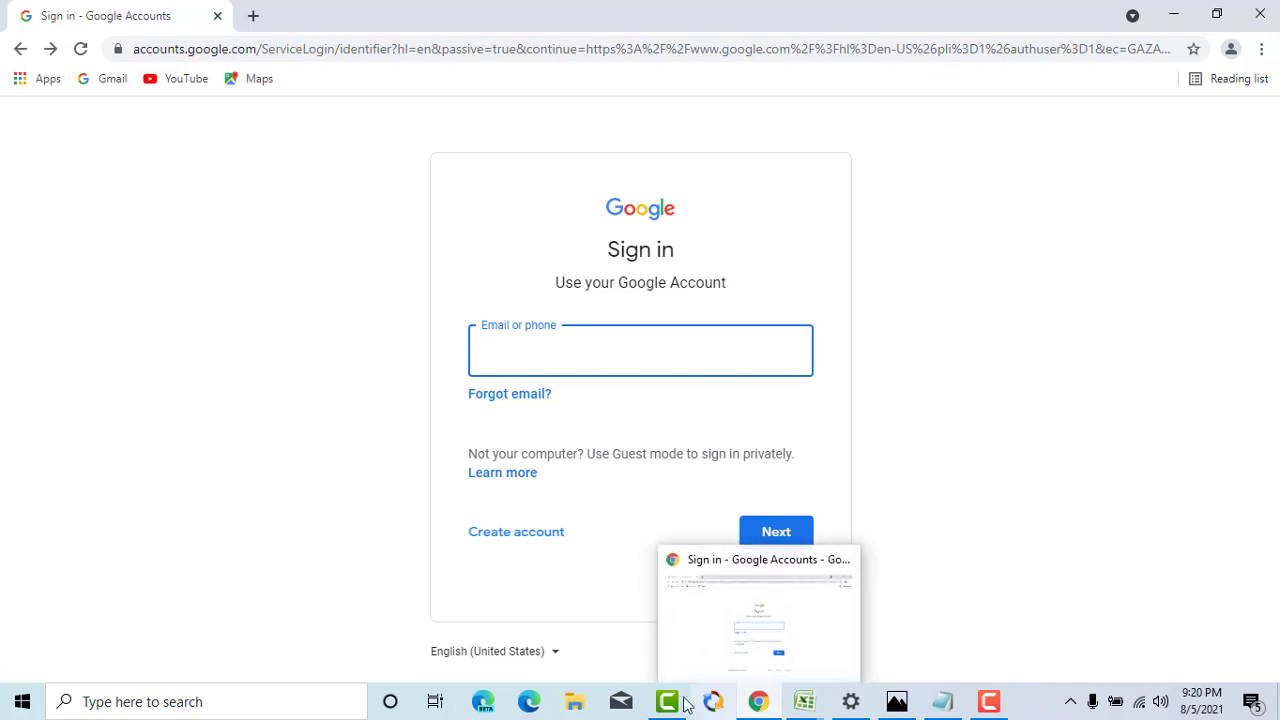
mouse_move(940, 708)
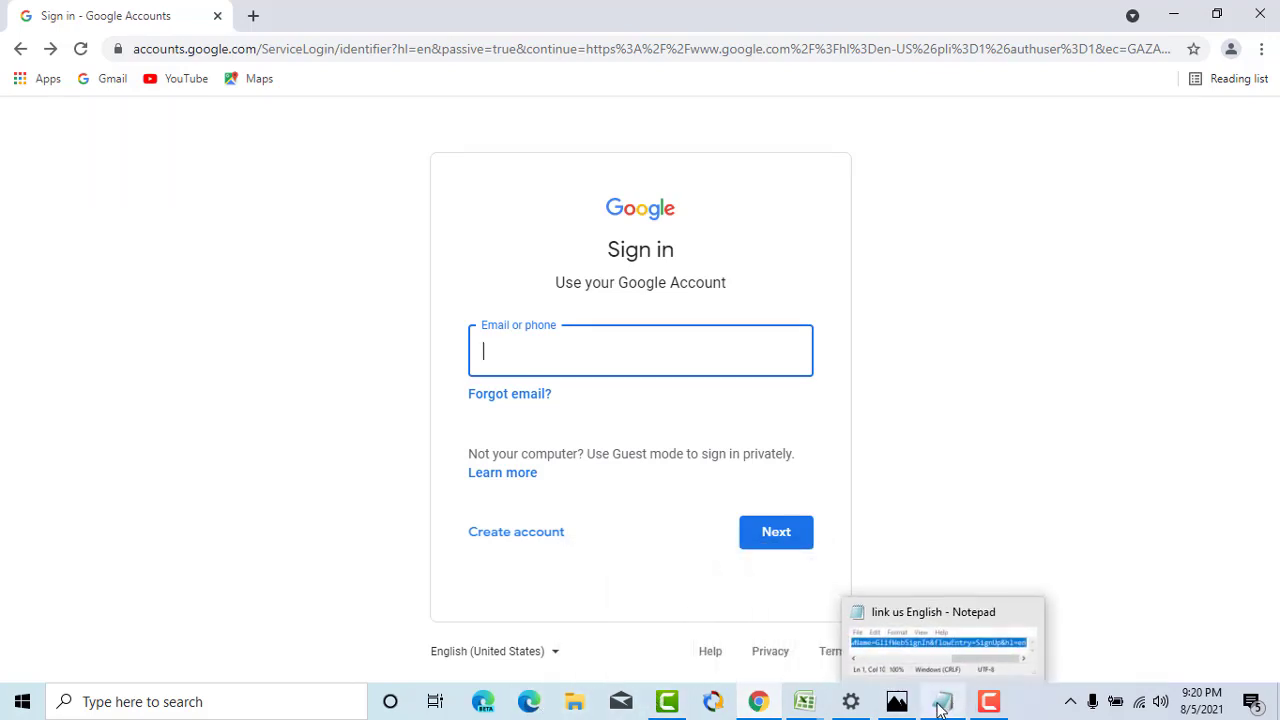
mouse_move(806, 703)
click(766, 643)
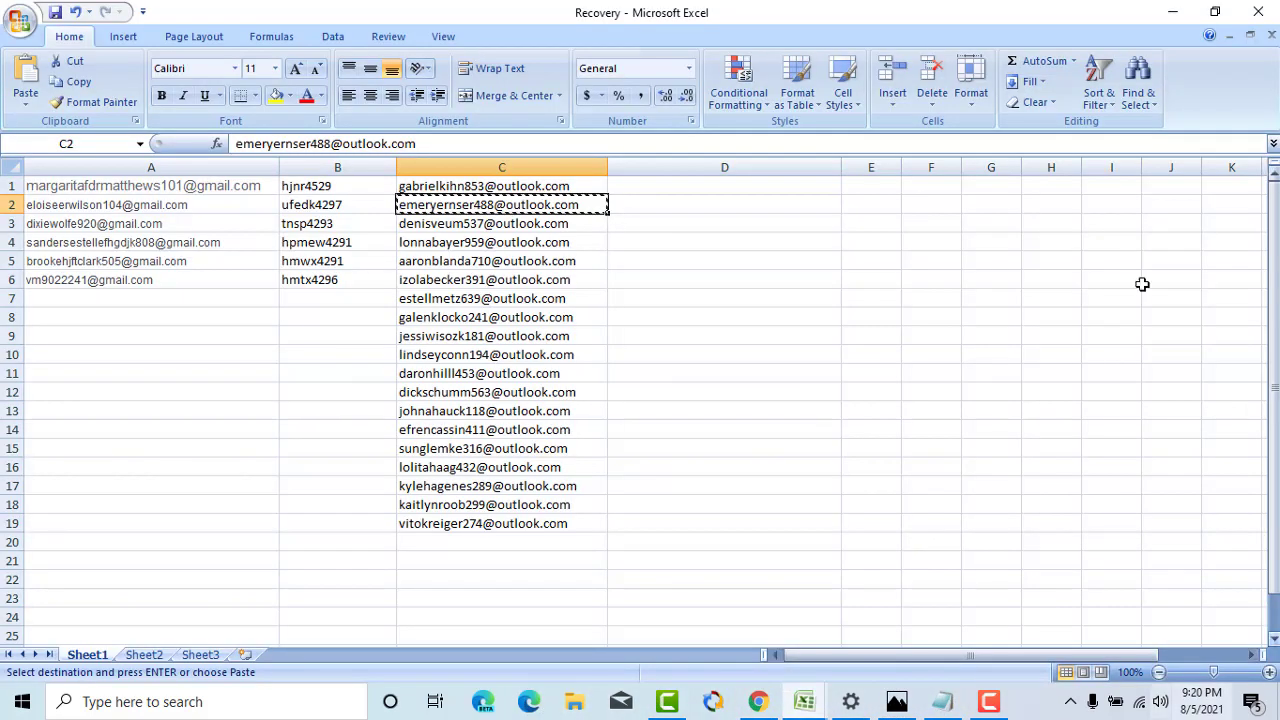
Step: Copy the row-2 Gmail address from cell A2 of the Recovery workbook
click(205, 207)
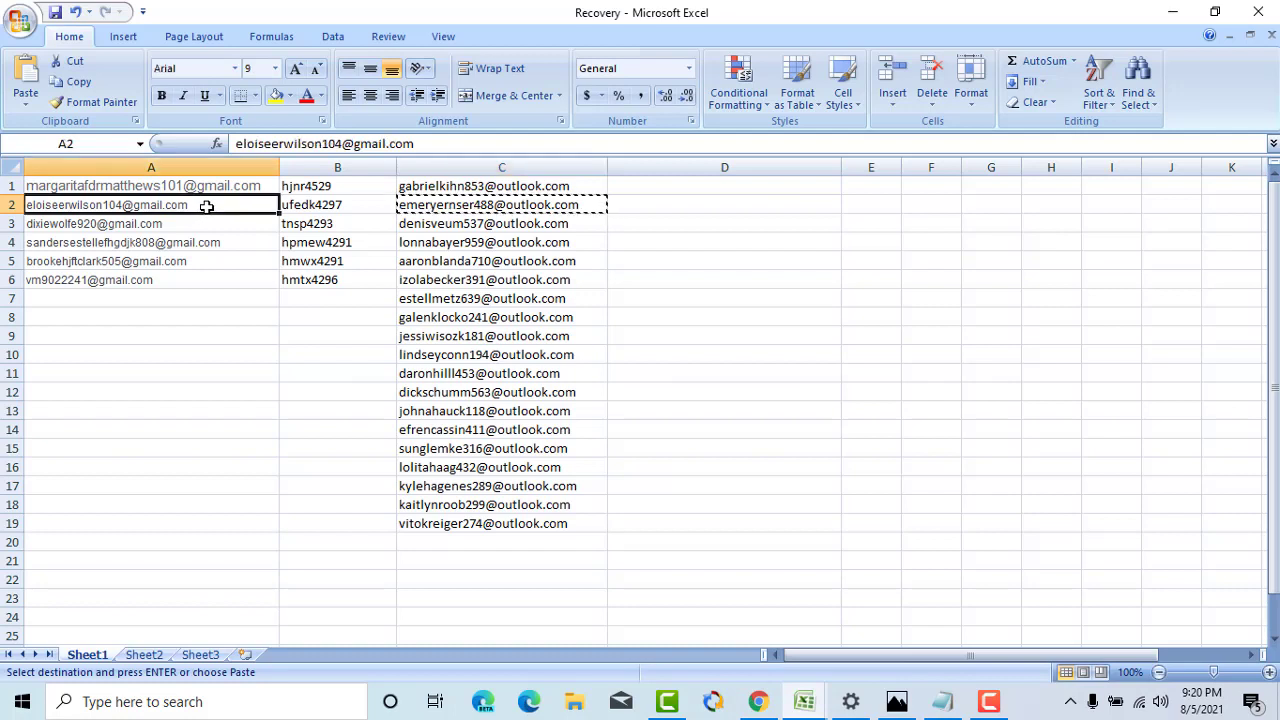
key(ctrl+c)
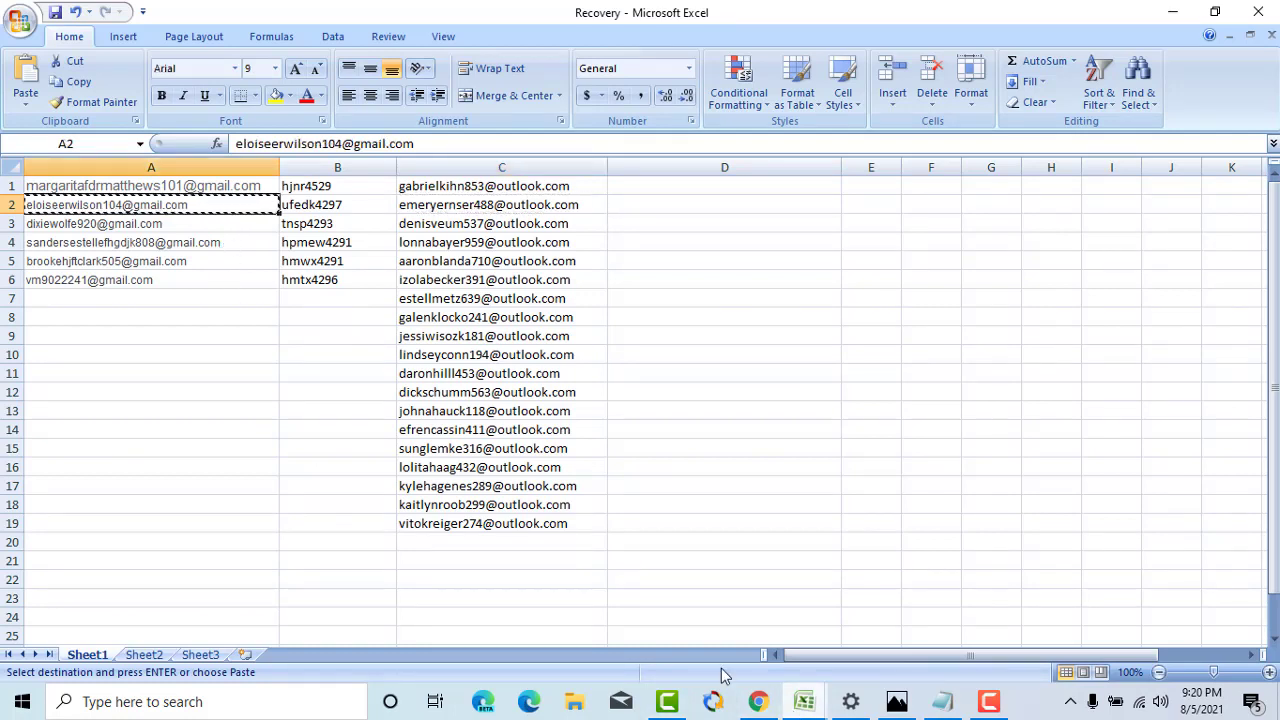
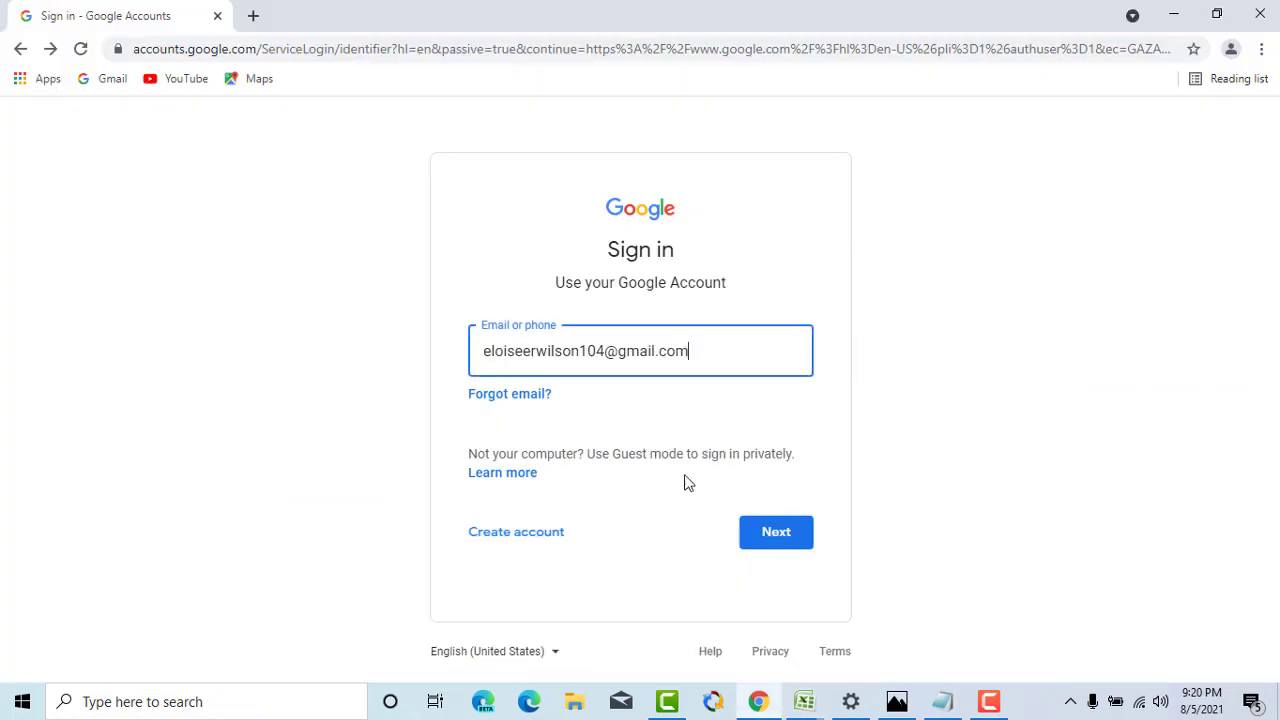
Step: Submit the pasted account email address to move on to the password entry page
click(797, 540)
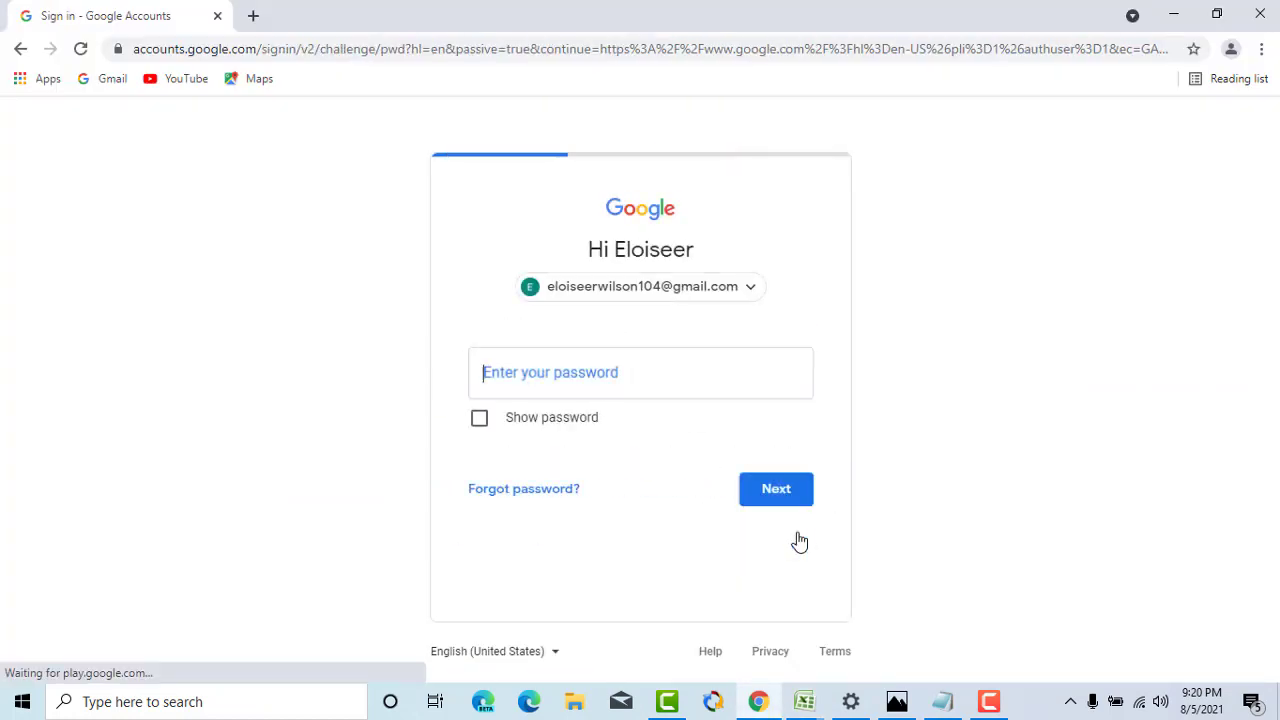
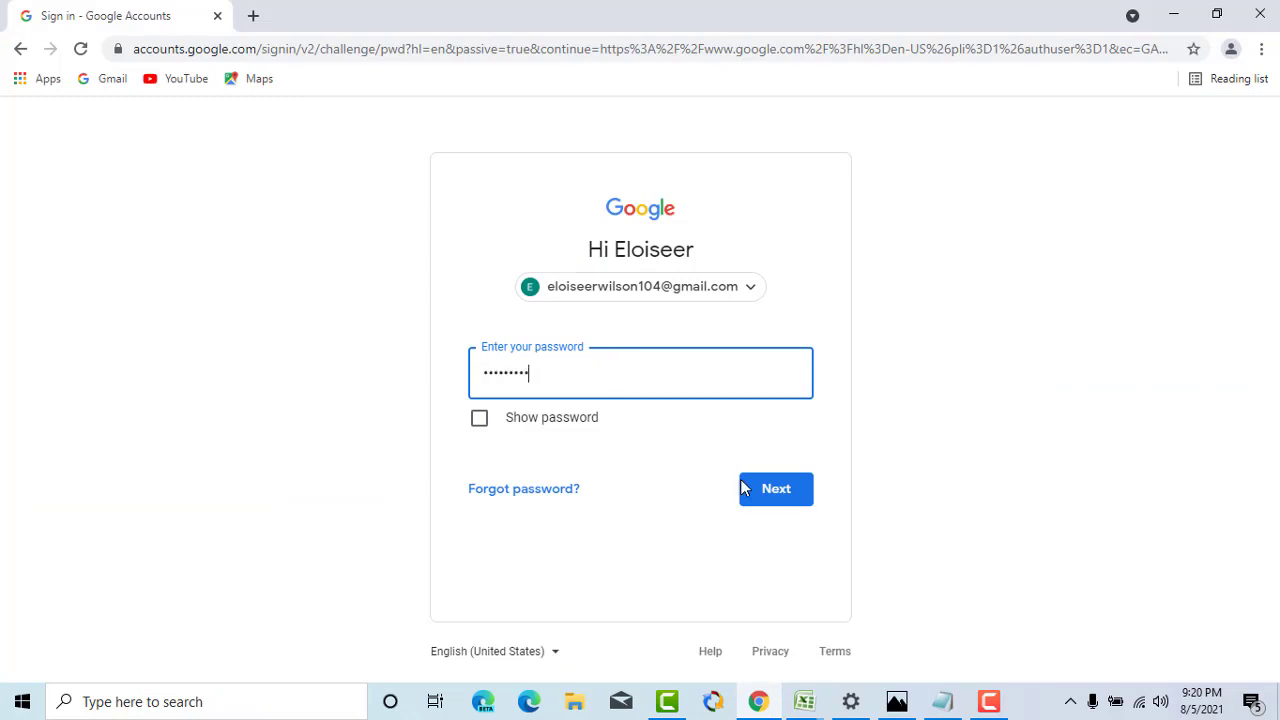
Step: Submit the copied password to sign in, then open the signed-in account's menu
click(760, 488)
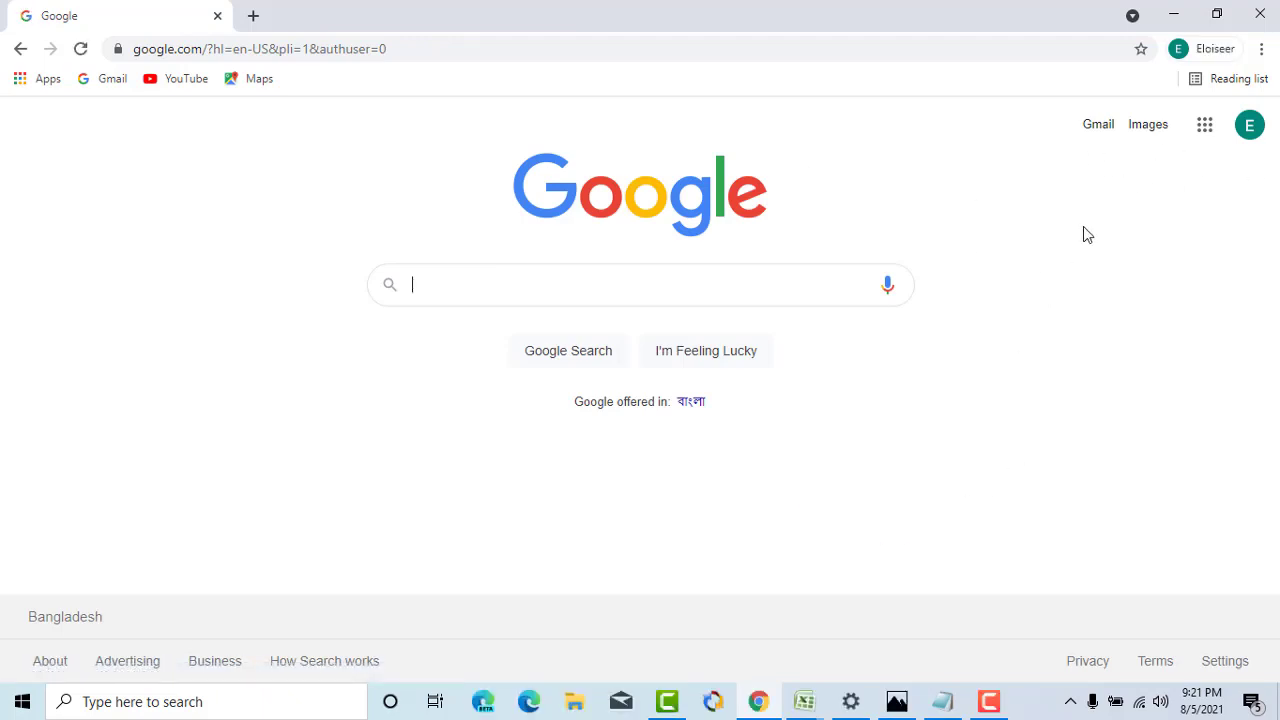
click(1250, 126)
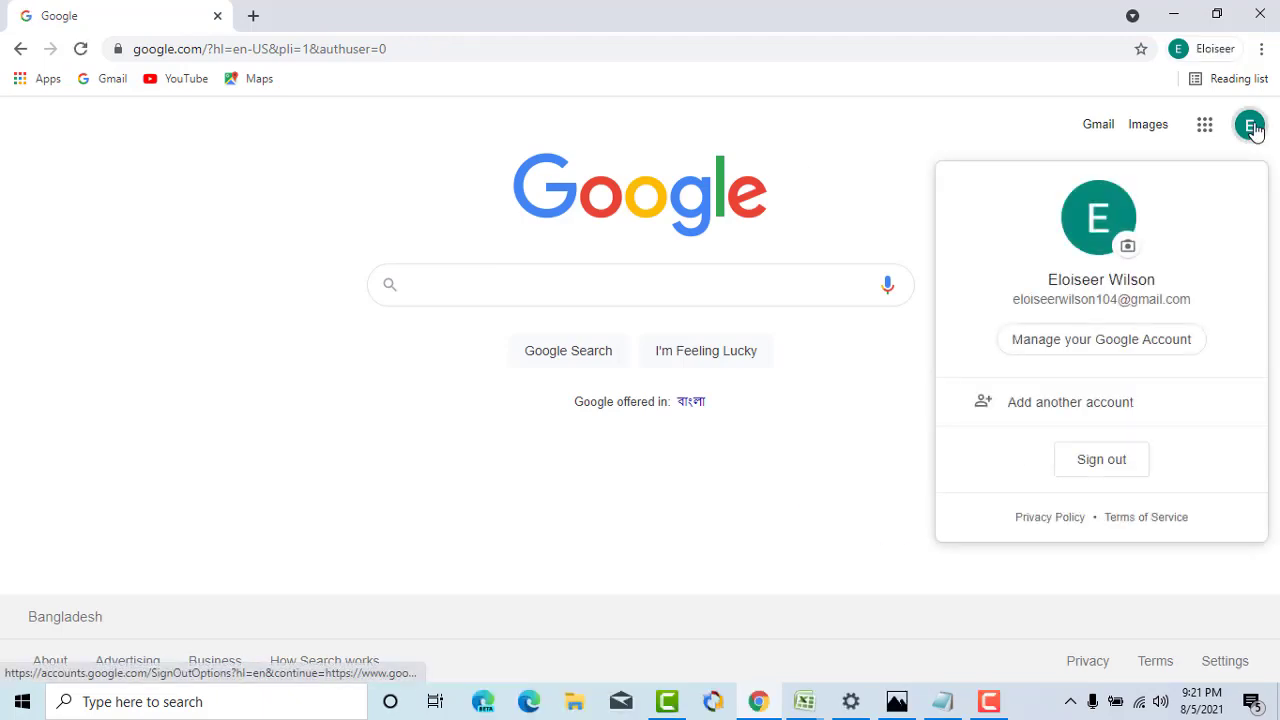
Step: Go from Manage your Google Account to Security and view the verification methods with the recovery email
click(1119, 341)
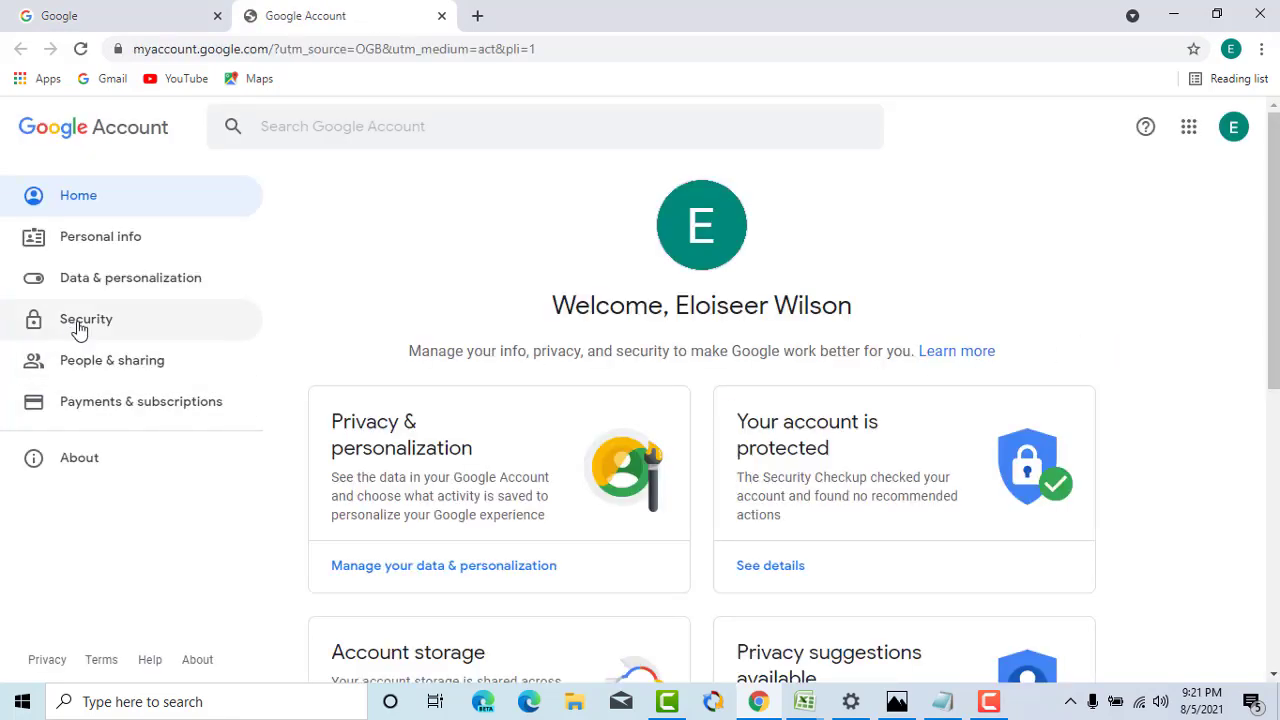
click(131, 328)
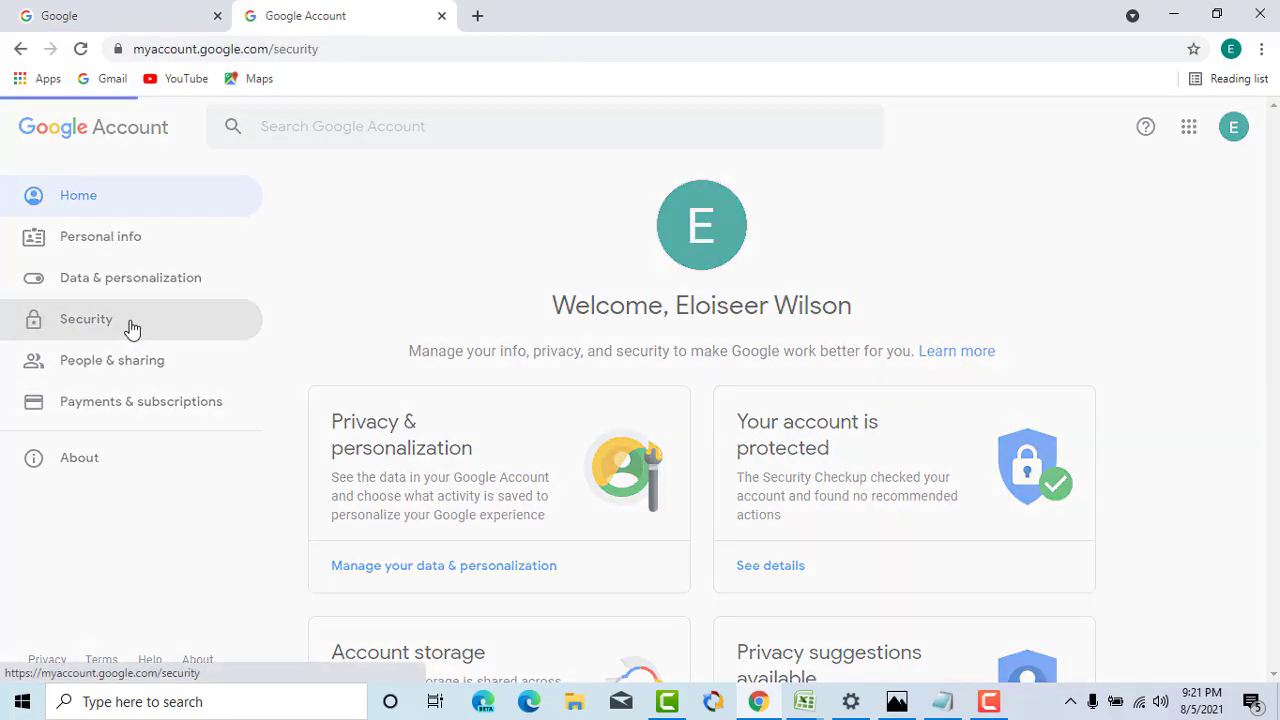
scroll(697, 463, down, 2)
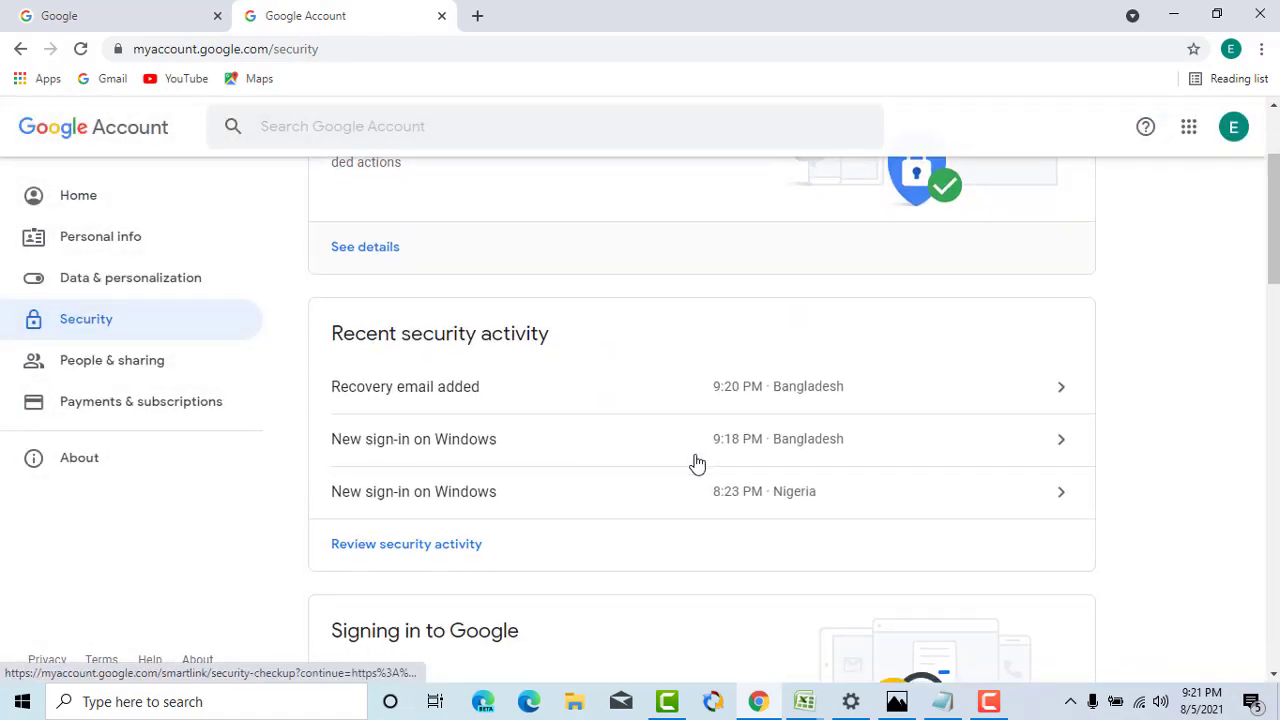
scroll(657, 449, down, 5)
scroll(636, 435, down, 2)
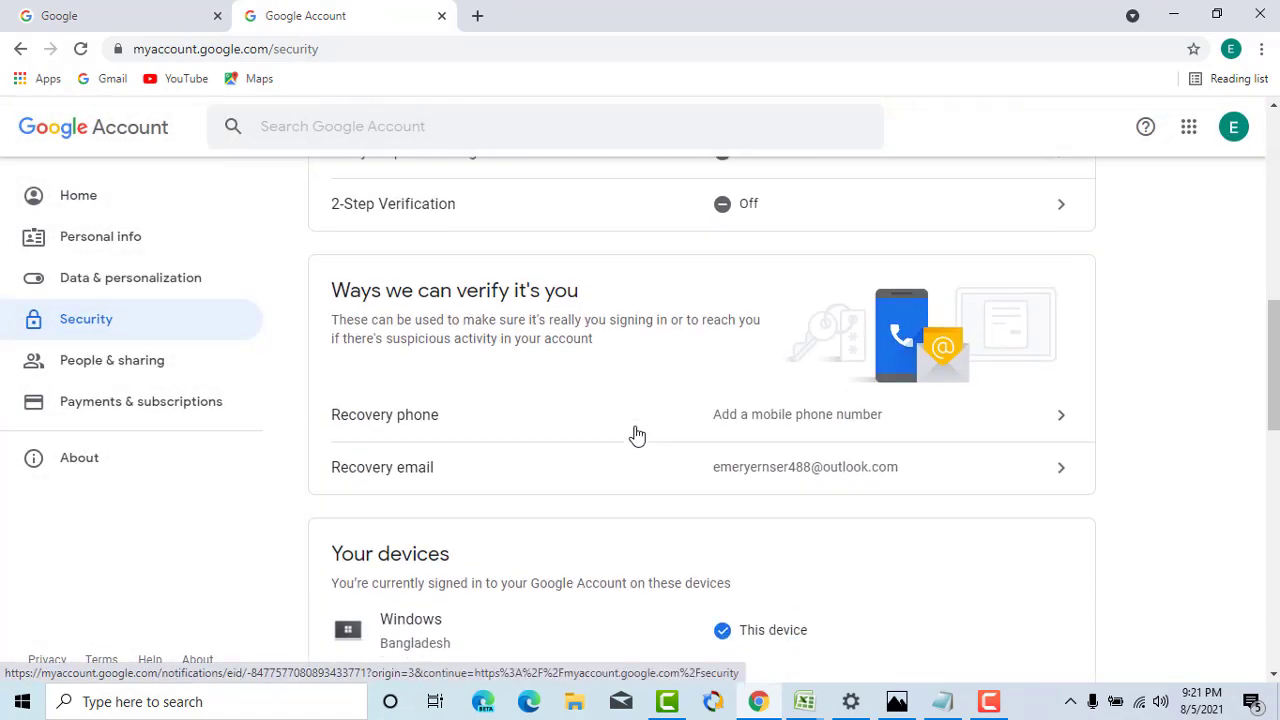